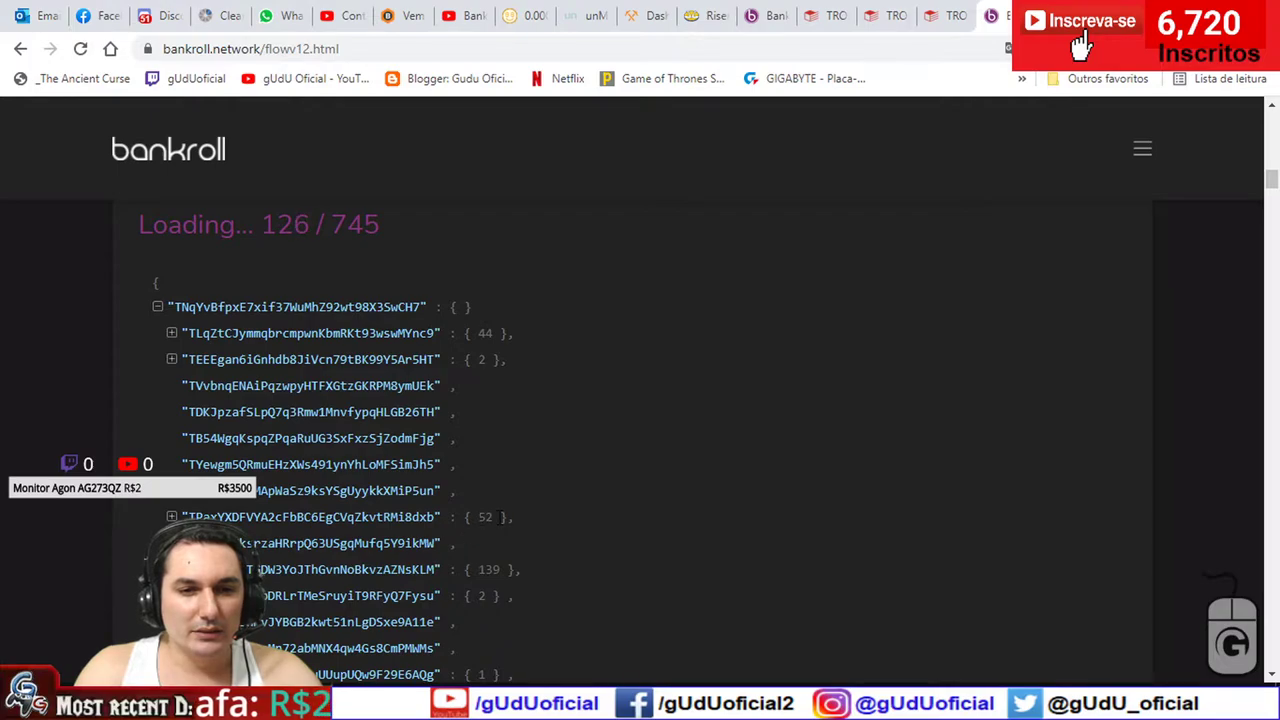
# - Expand one team member's node in the Find Buddy result to see its child, then collapse it again
pyautogui.scroll(-1, 522, 497)
pyautogui.scroll(-5, 551, 480)
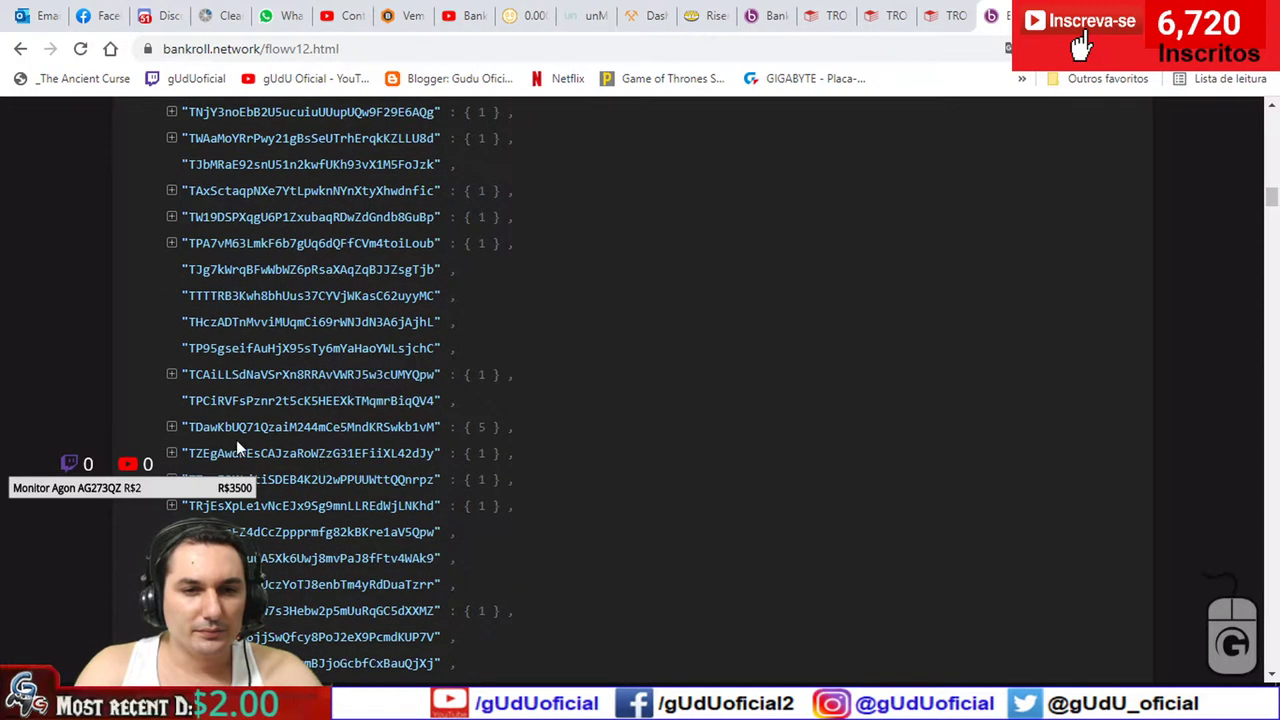
pyautogui.click(170, 374)
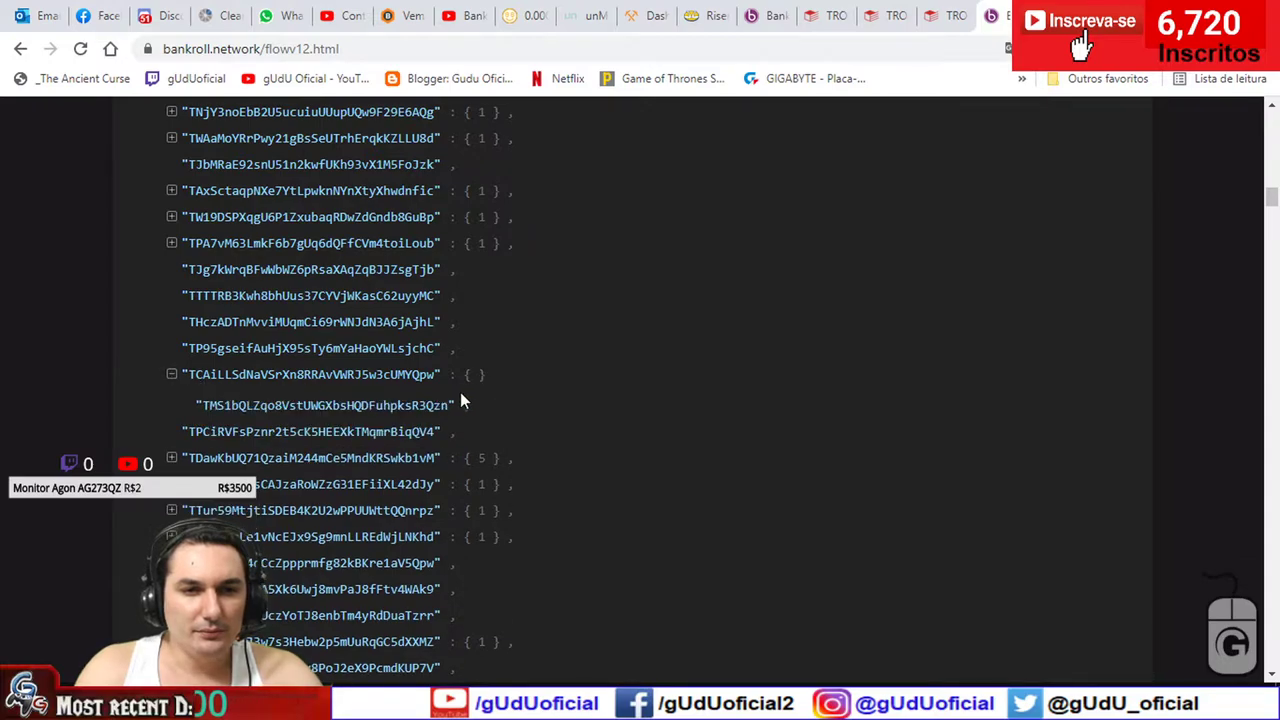
pyautogui.click(171, 376)
# - Collapse the whole team tree to the top address, leaving a single line of 508 entries
pyautogui.scroll(-4, 210, 385)
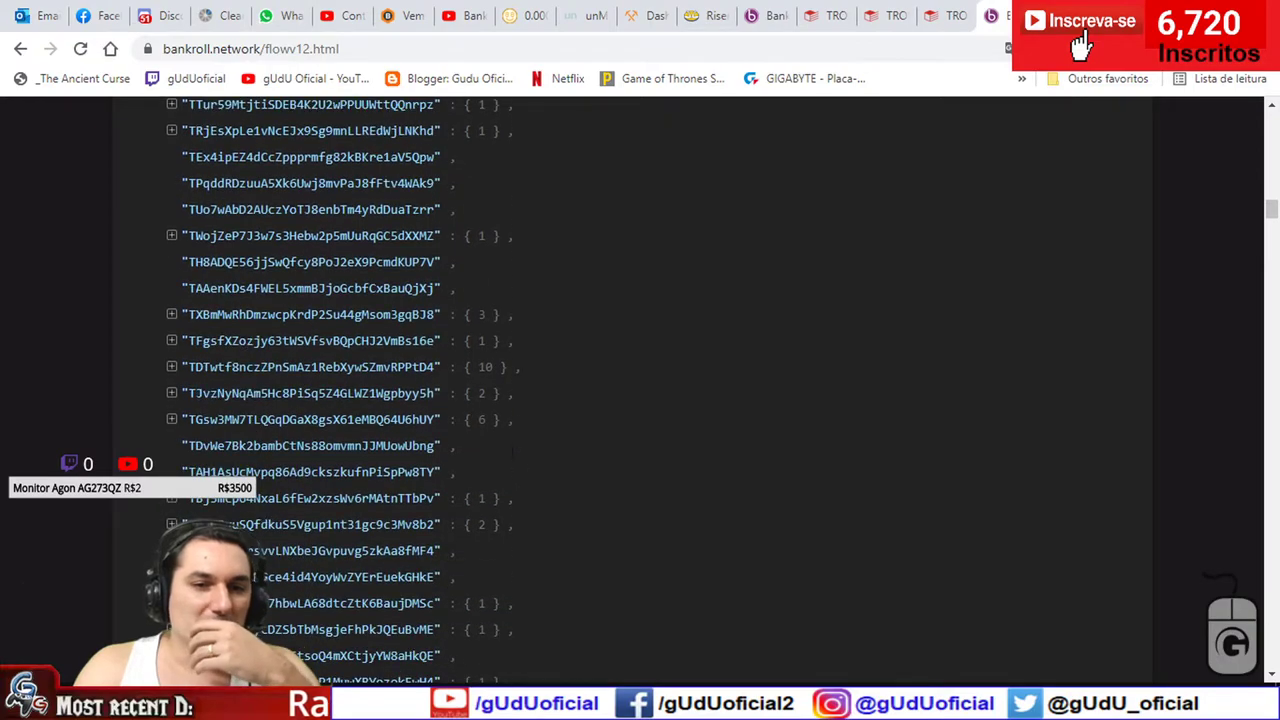
pyautogui.scroll(-5, 517, 463)
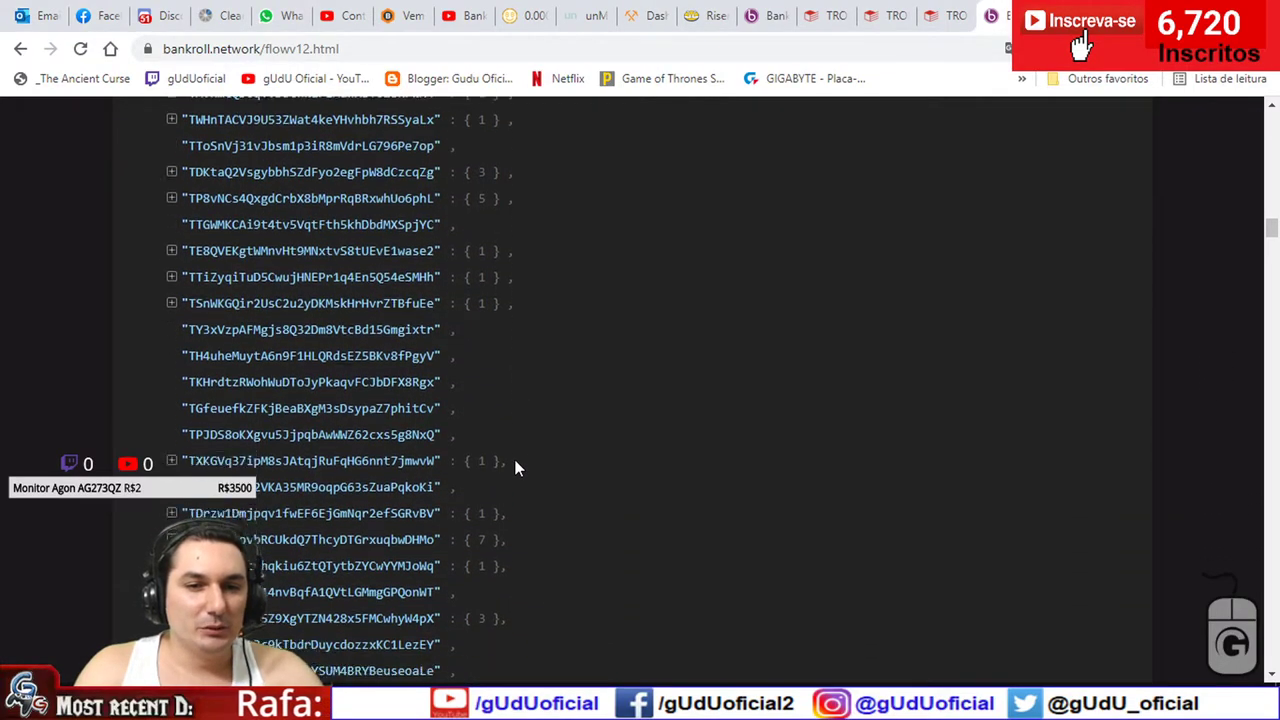
pyautogui.scroll(-10, 517, 466)
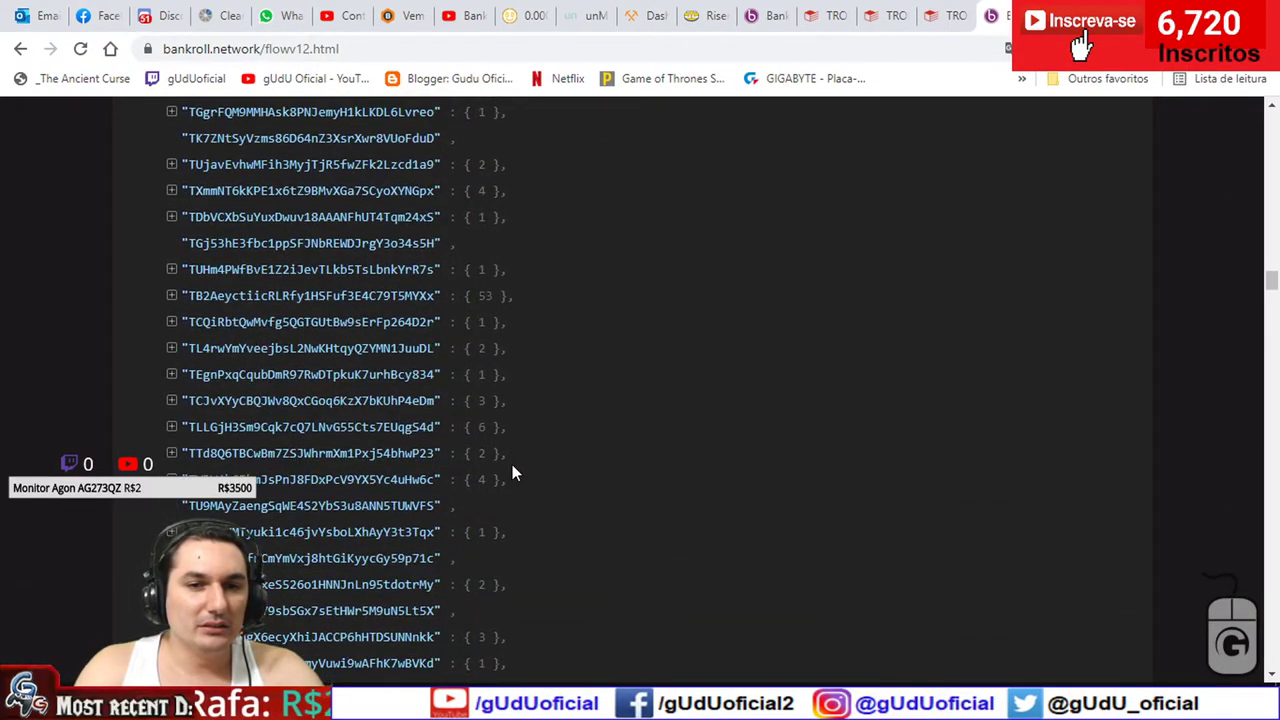
pyautogui.scroll(-4, 512, 464)
pyautogui.scroll(6, 512, 465)
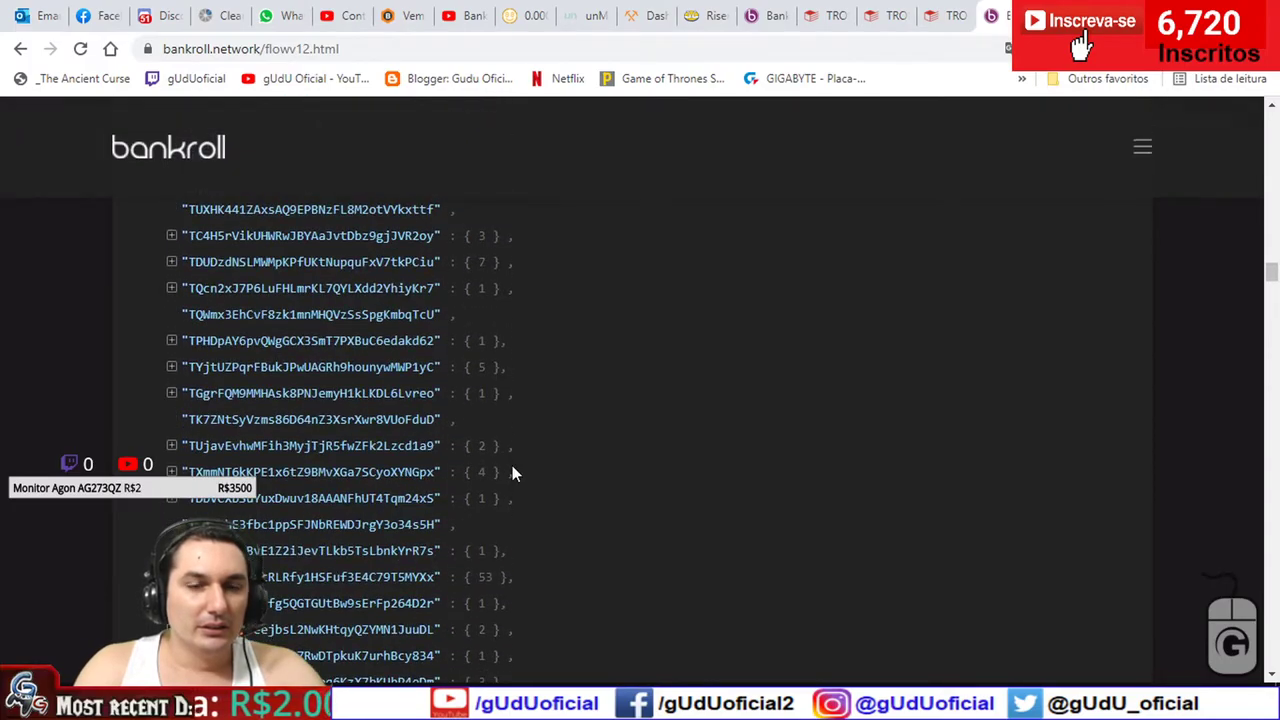
pyautogui.scroll(15, 512, 465)
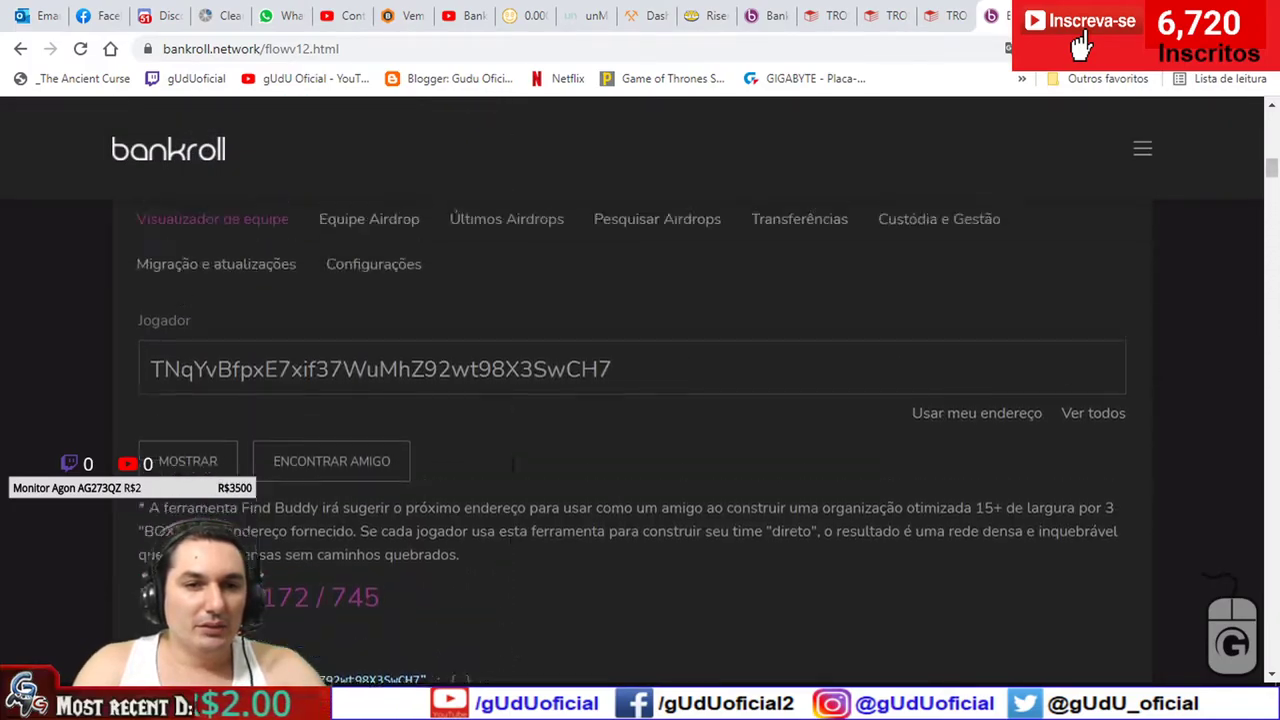
pyautogui.scroll(-3, 512, 464)
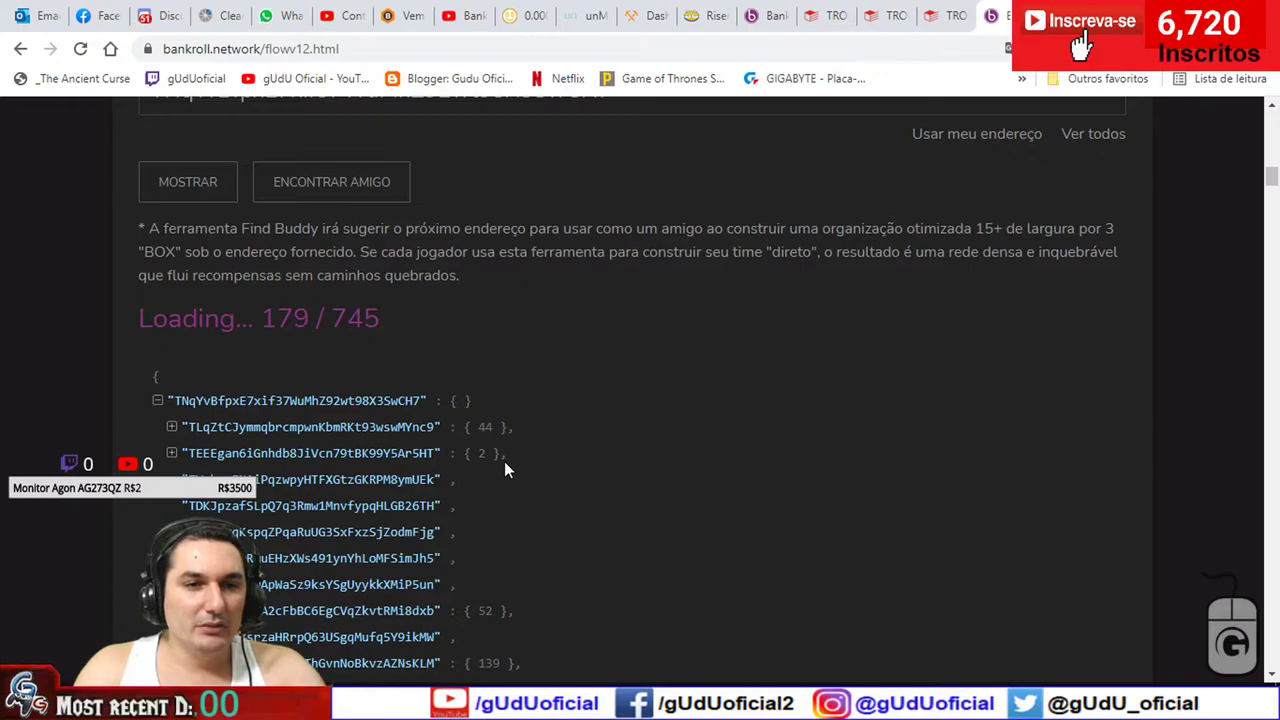
pyautogui.click(158, 402)
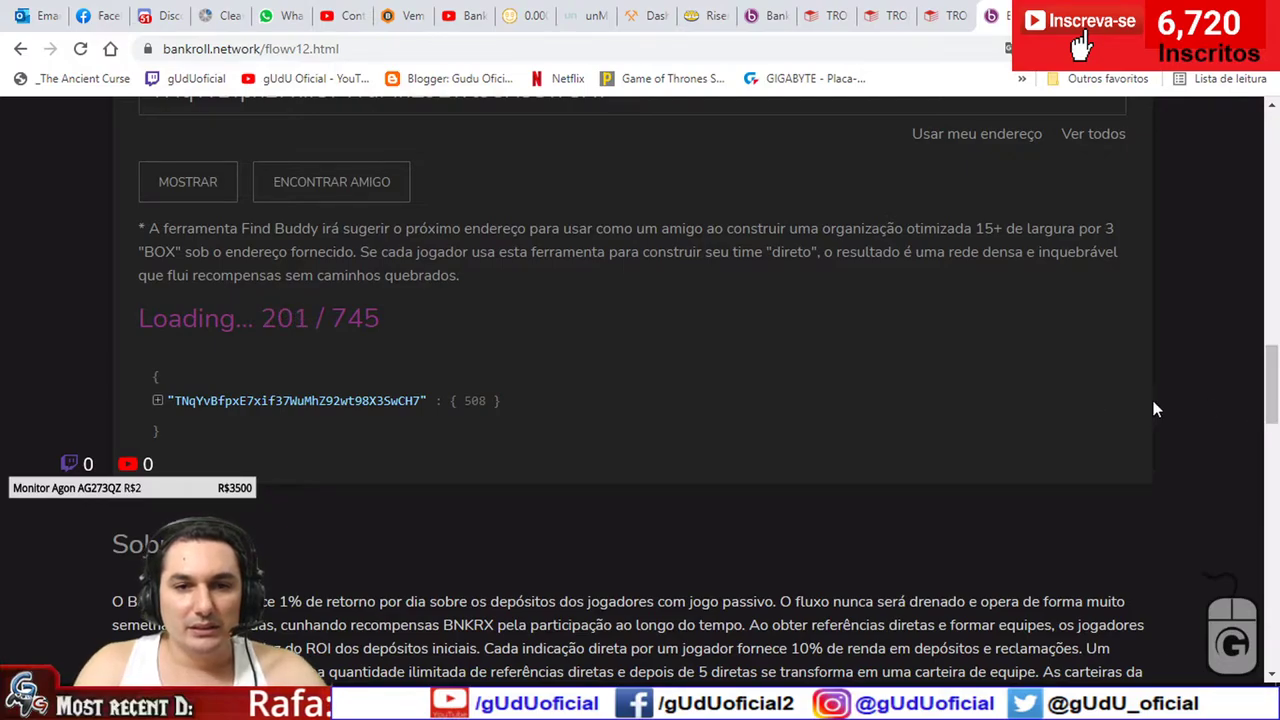
pyautogui.scroll(-2, 1273, 408)
pyautogui.moveTo(1273, 408); pyautogui.dragTo(1271, 442)
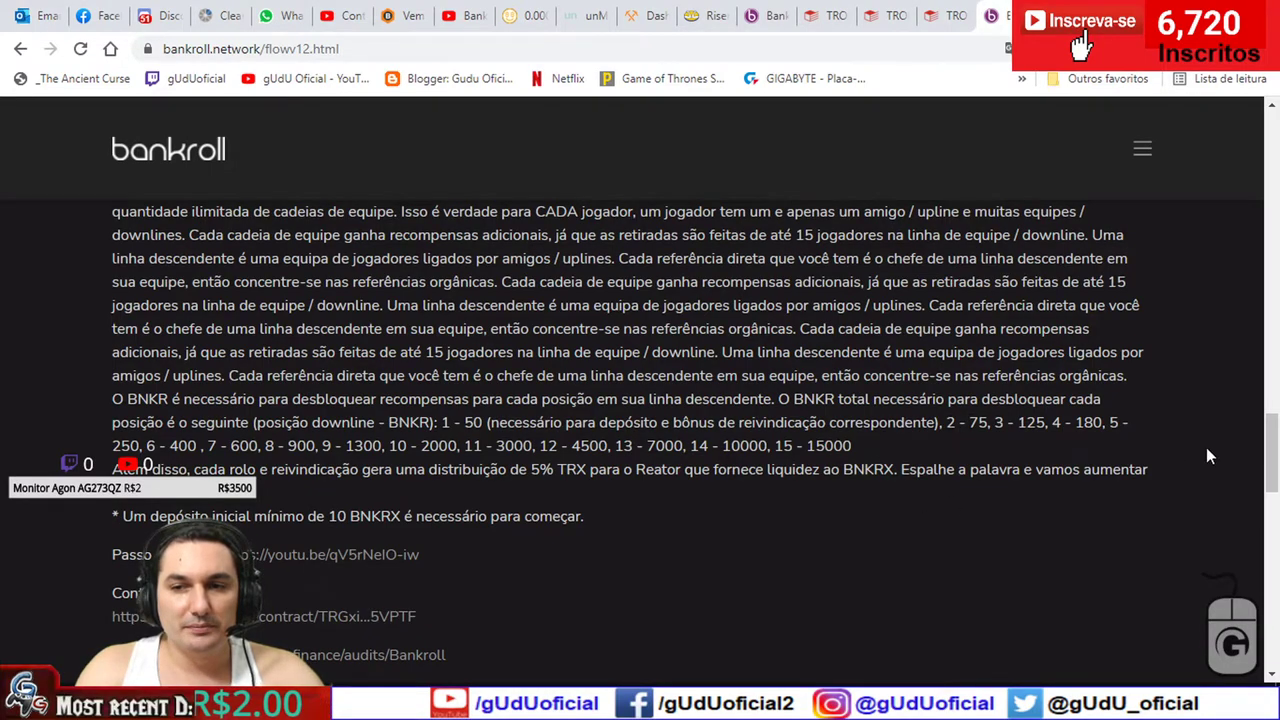
pyautogui.moveTo(1271, 482); pyautogui.dragTo(1271, 158)
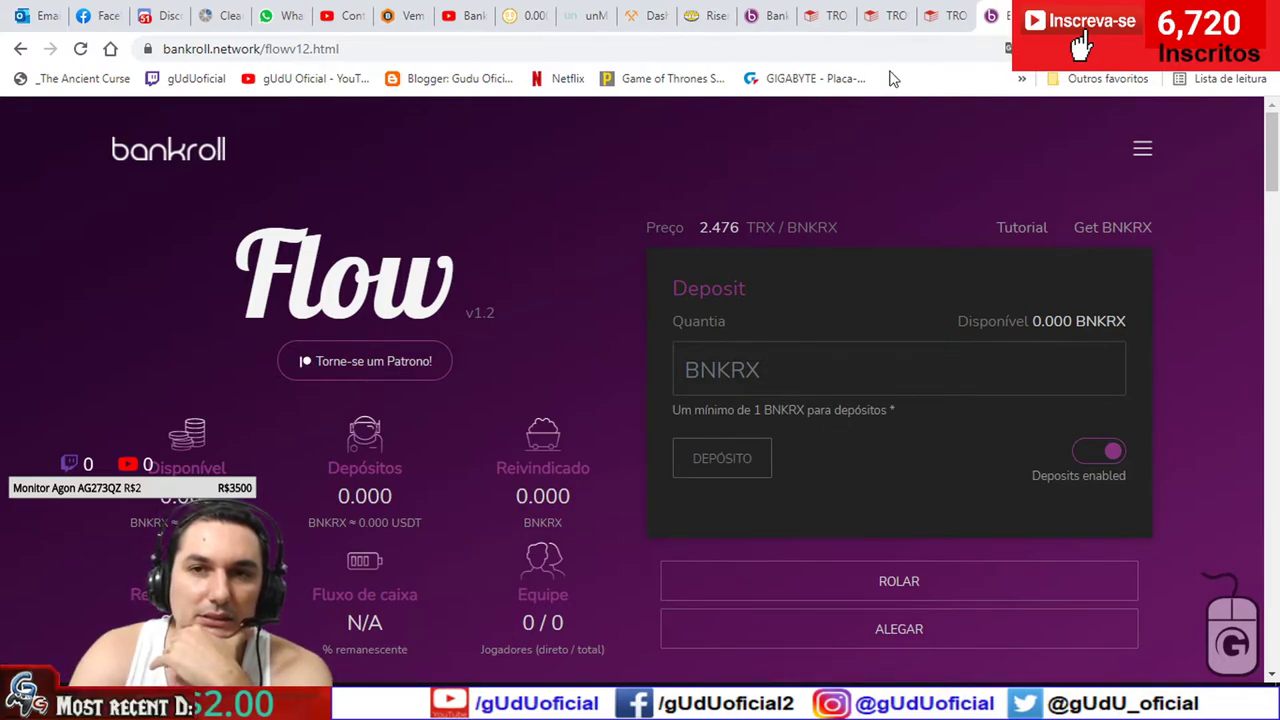
# - On the Tronscan tab, reject the pending bankroll.network updateBuddy signature request in TronLink
pyautogui.click(822, 15)
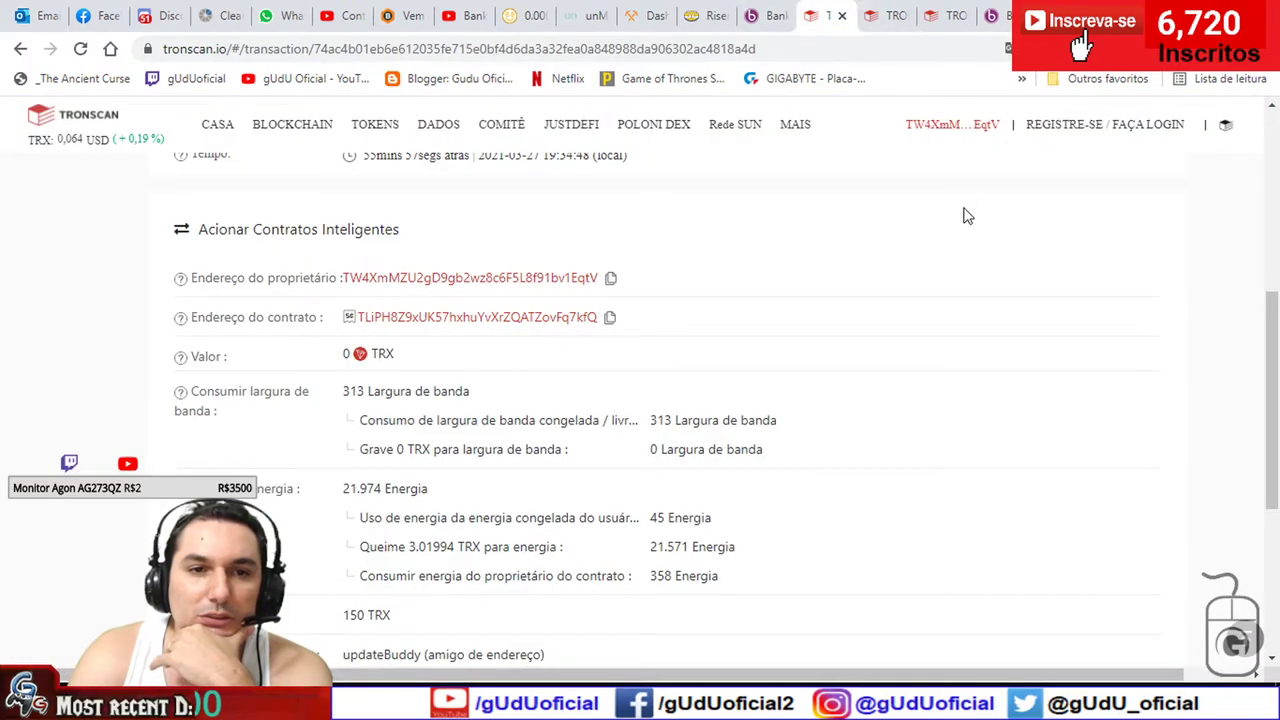
pyautogui.moveTo(953, 125)
pyautogui.scroll(5, 953, 125)
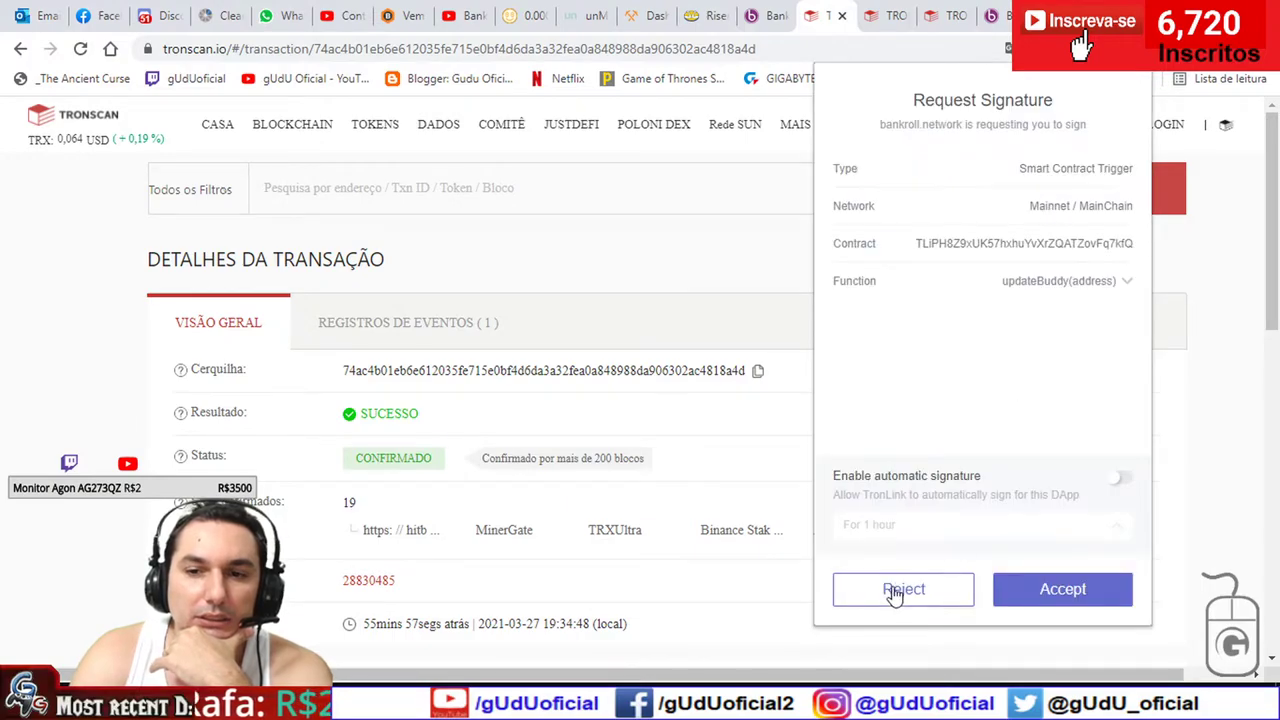
pyautogui.click(895, 590)
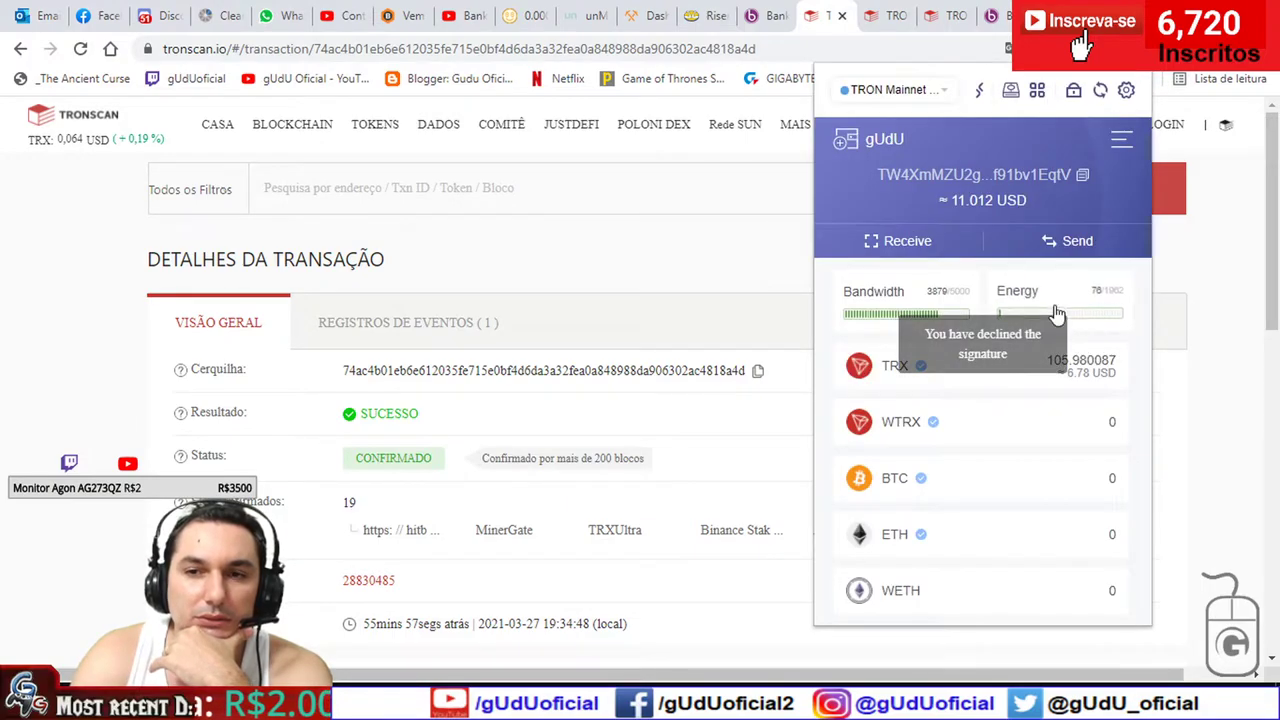
# - Check the TRX history, which shows two failed −50 transactions, then close the wallet popup
pyautogui.click(1055, 375)
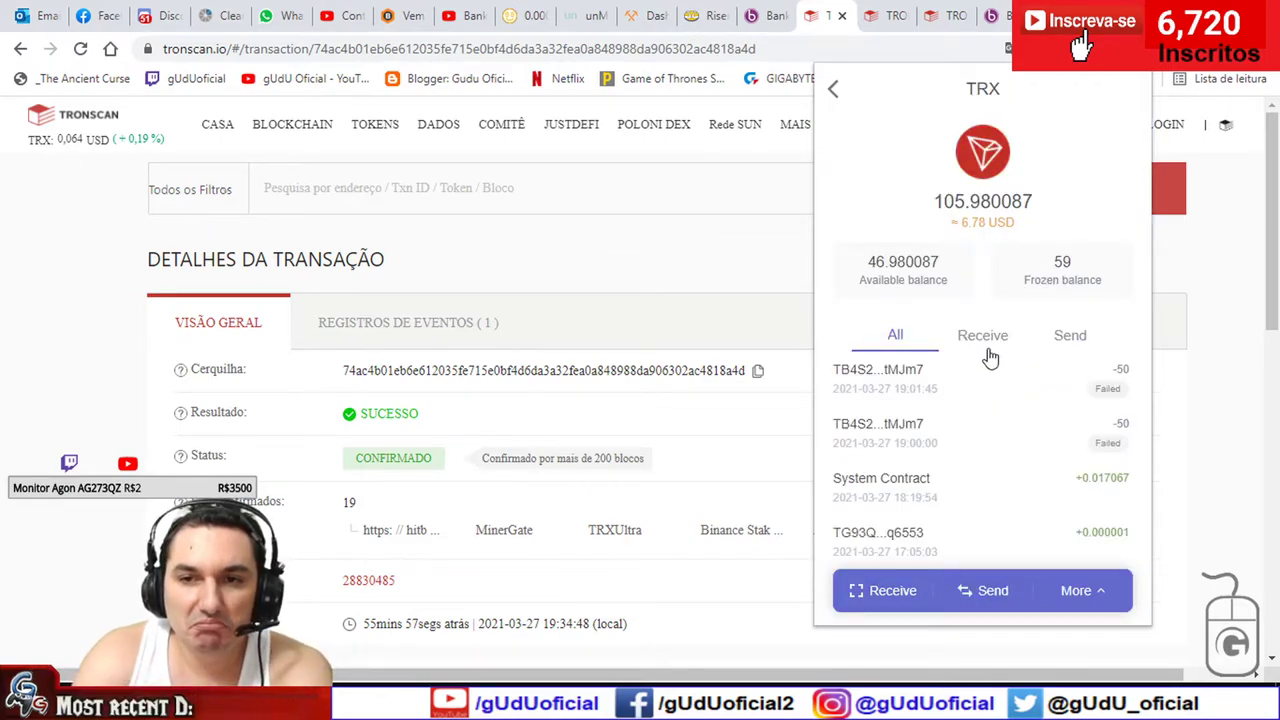
pyautogui.click(833, 90)
pyautogui.click(84, 383)
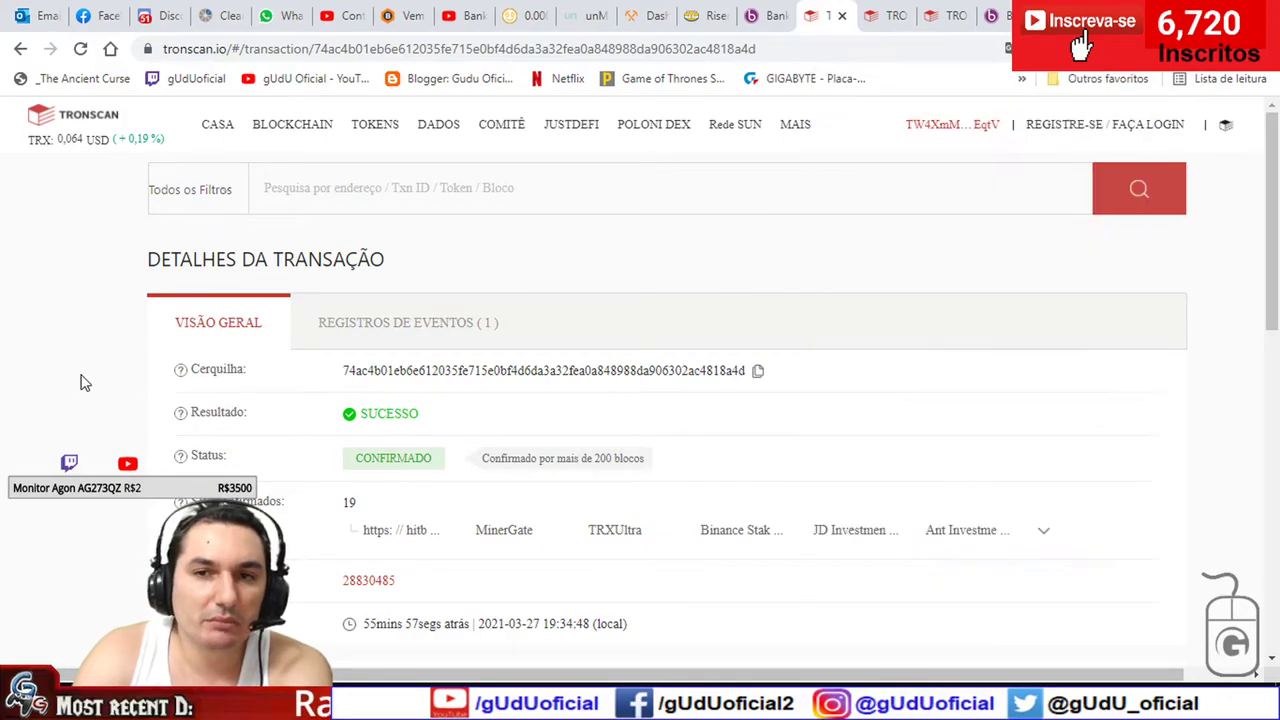
pyautogui.click(770, 15)
# - Review the 46.980 TRX and 0.000 BNKRX balances on Swapx, then return to Flow
pyautogui.scroll(3, 643, 377)
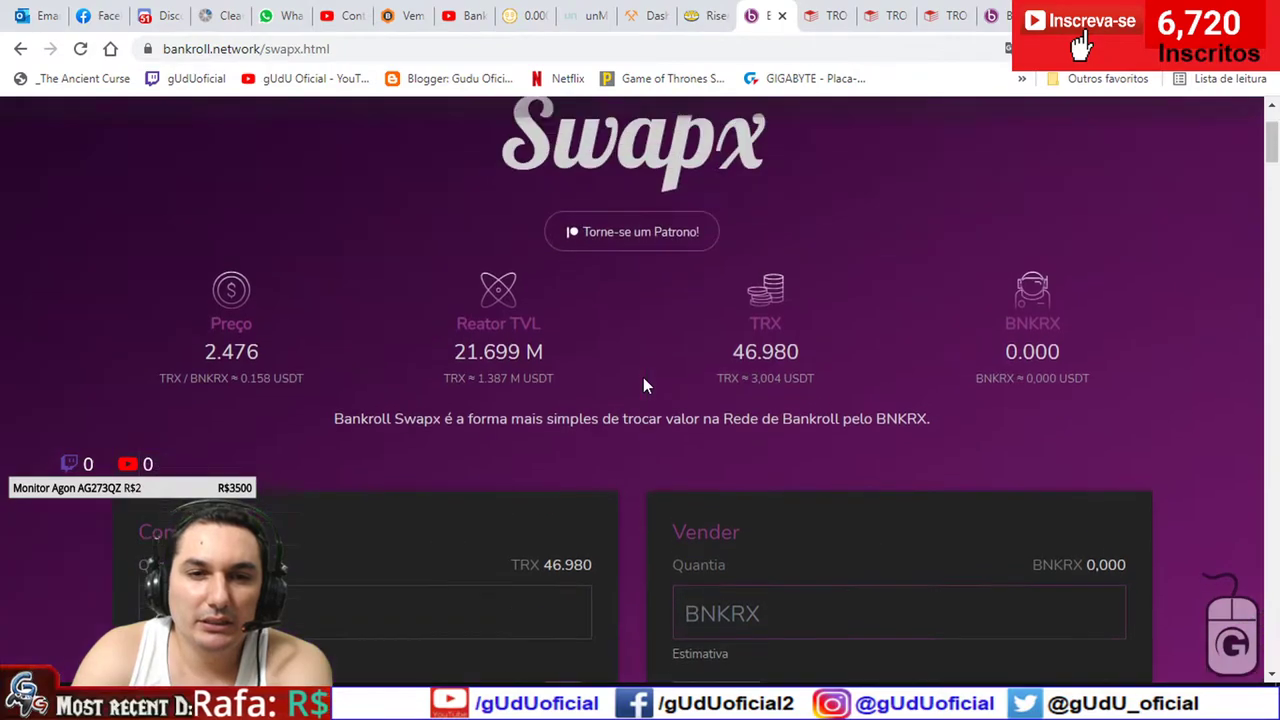
pyautogui.scroll(-2, 554, 283)
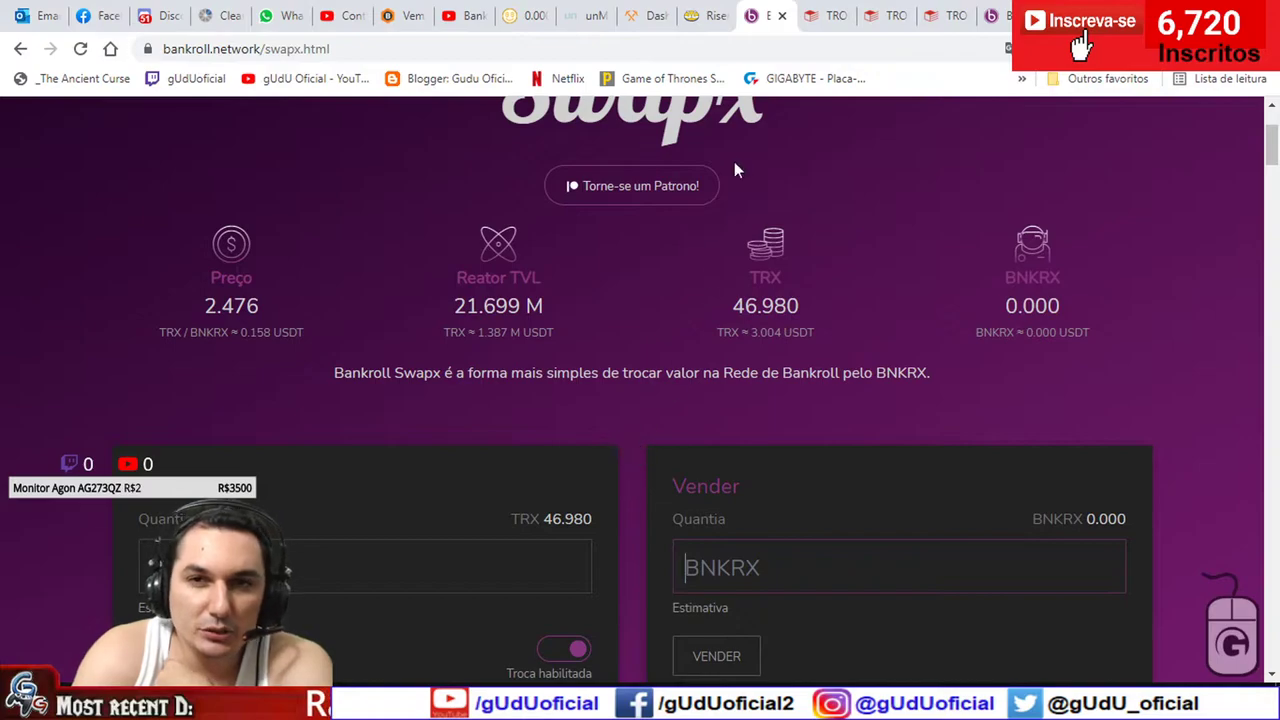
pyautogui.click(990, 20)
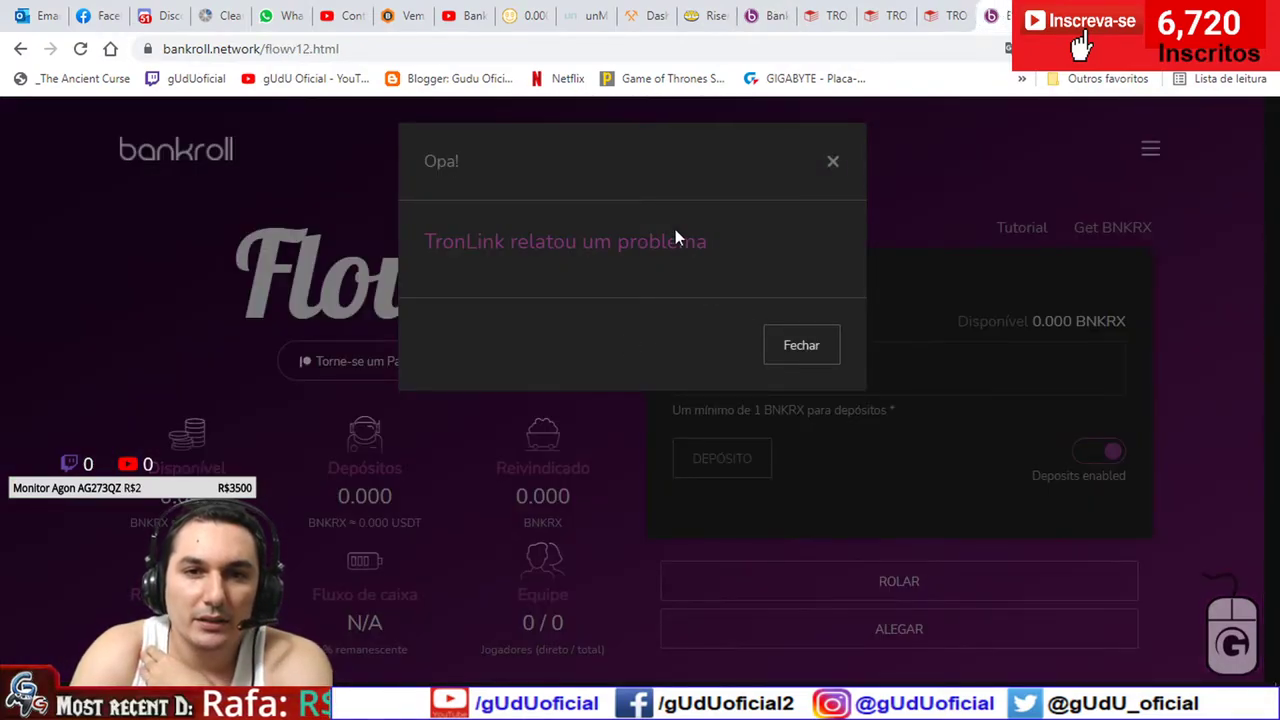
# - Switch the Flow page from the Portuguese translation back to its original English
pyautogui.scroll(-1, 606, 305)
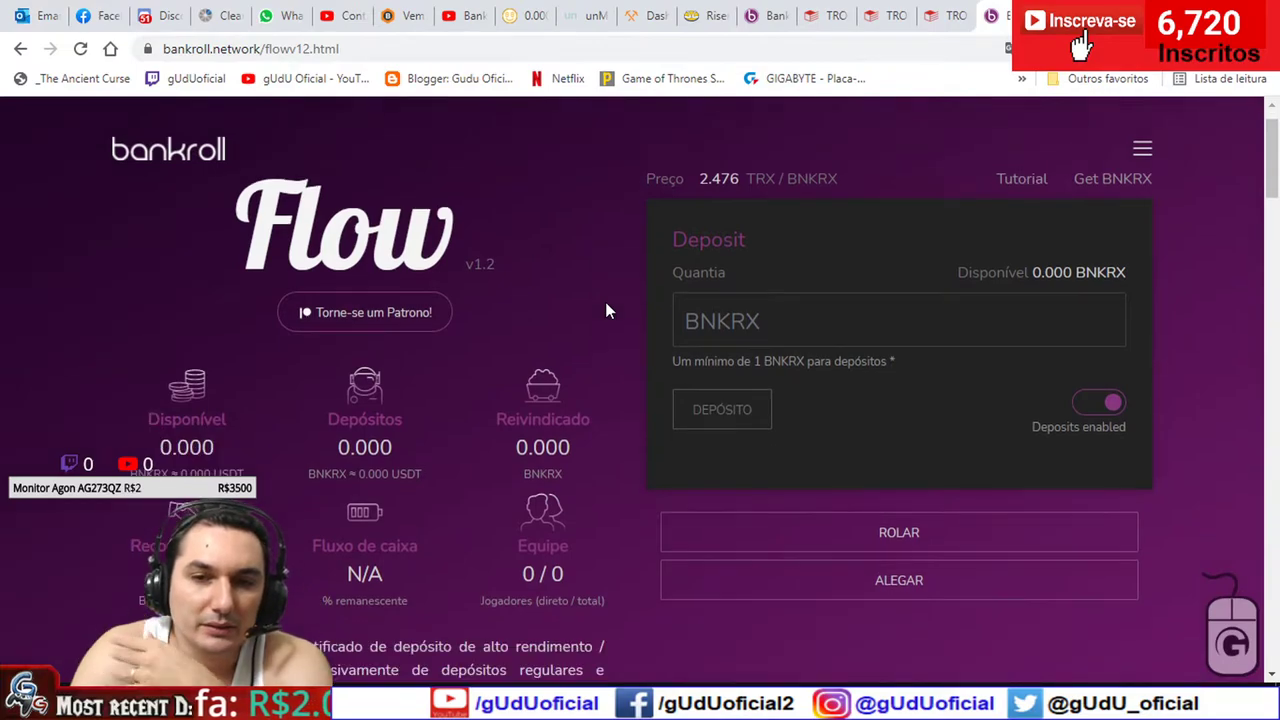
pyautogui.scroll(-1, 605, 310)
pyautogui.scroll(1, 605, 310)
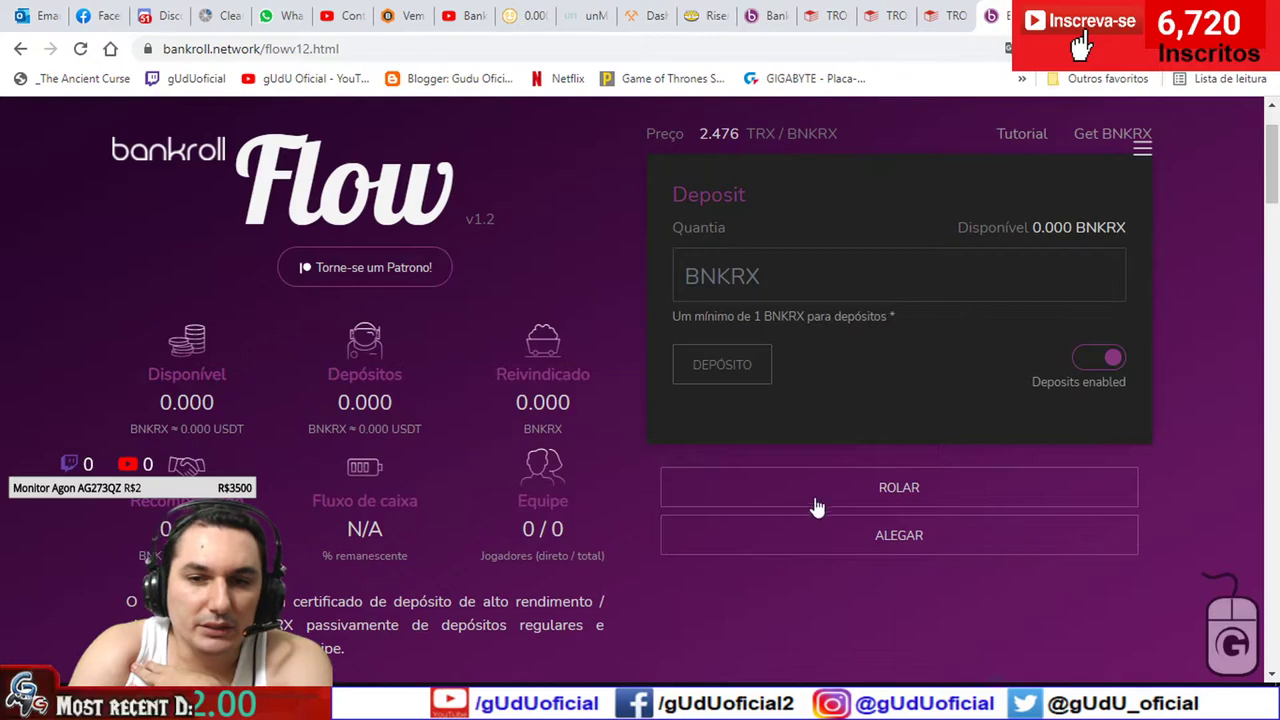
pyautogui.click(1006, 48)
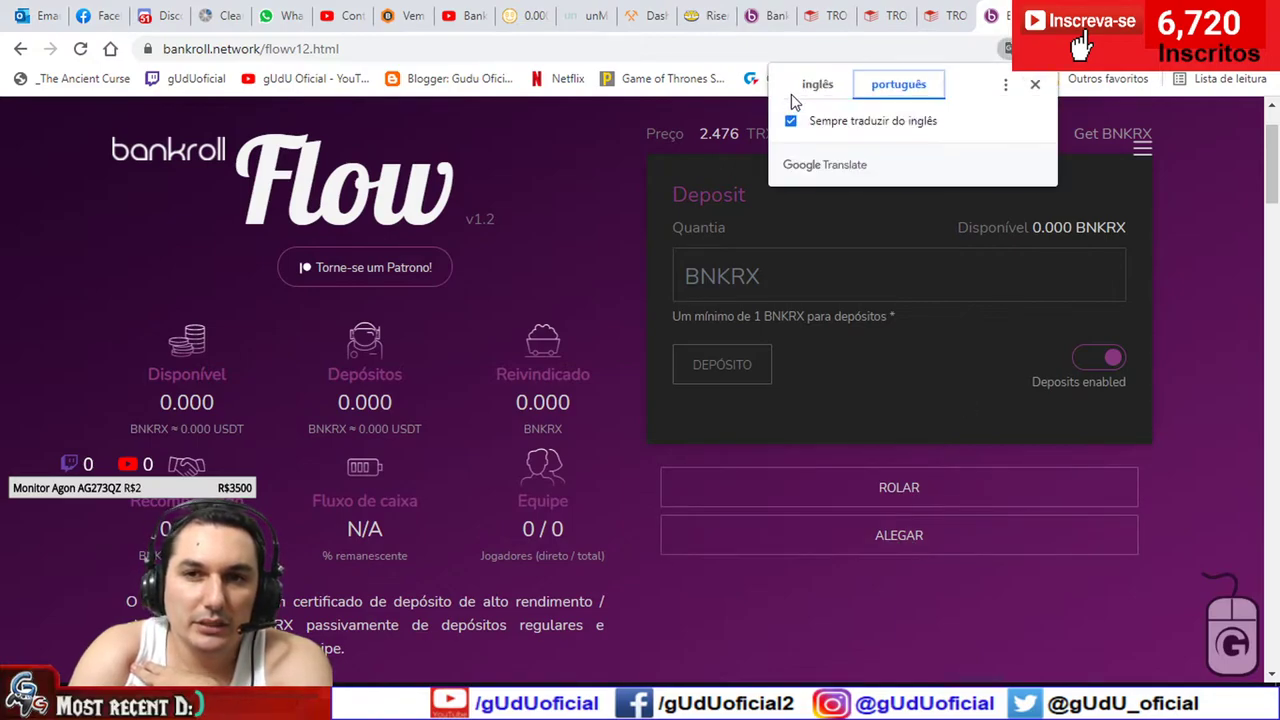
pyautogui.click(814, 86)
pyautogui.click(626, 480)
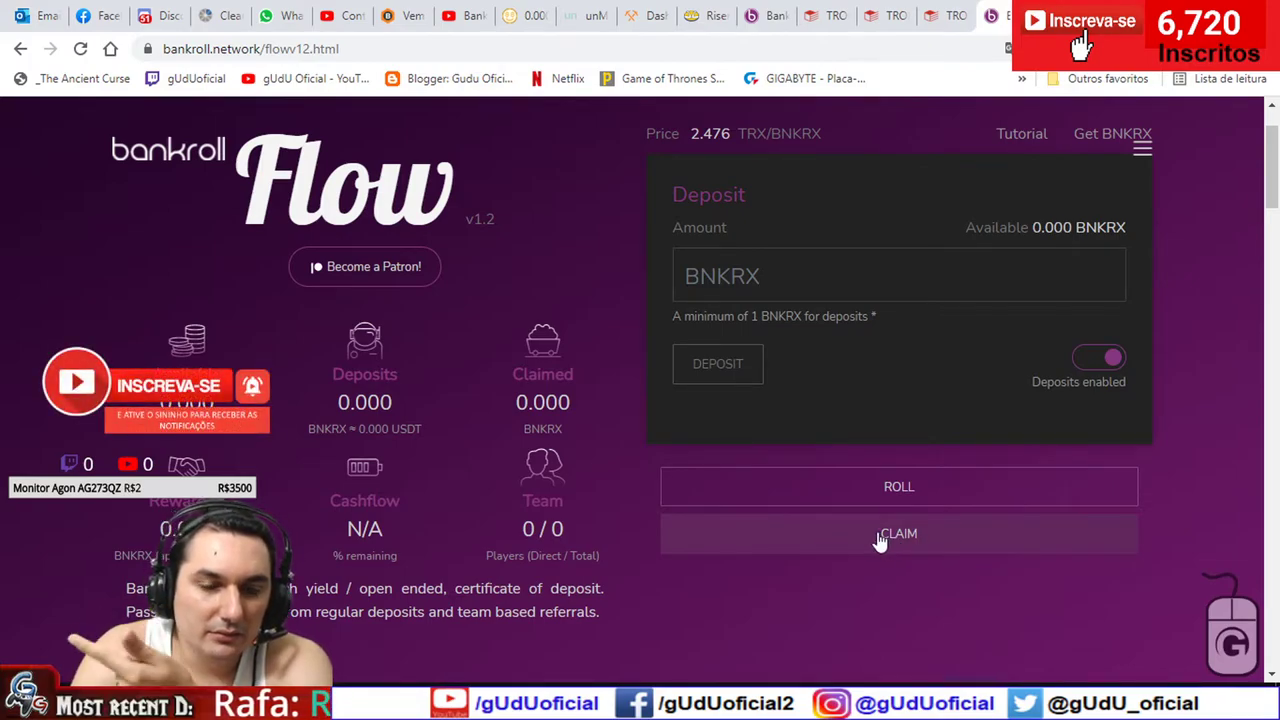
pyautogui.scroll(-1, 625, 485)
# - Below Player Lookup, expand the Find Buddy team tree and select one direct member's address
pyautogui.scroll(-1, 625, 476)
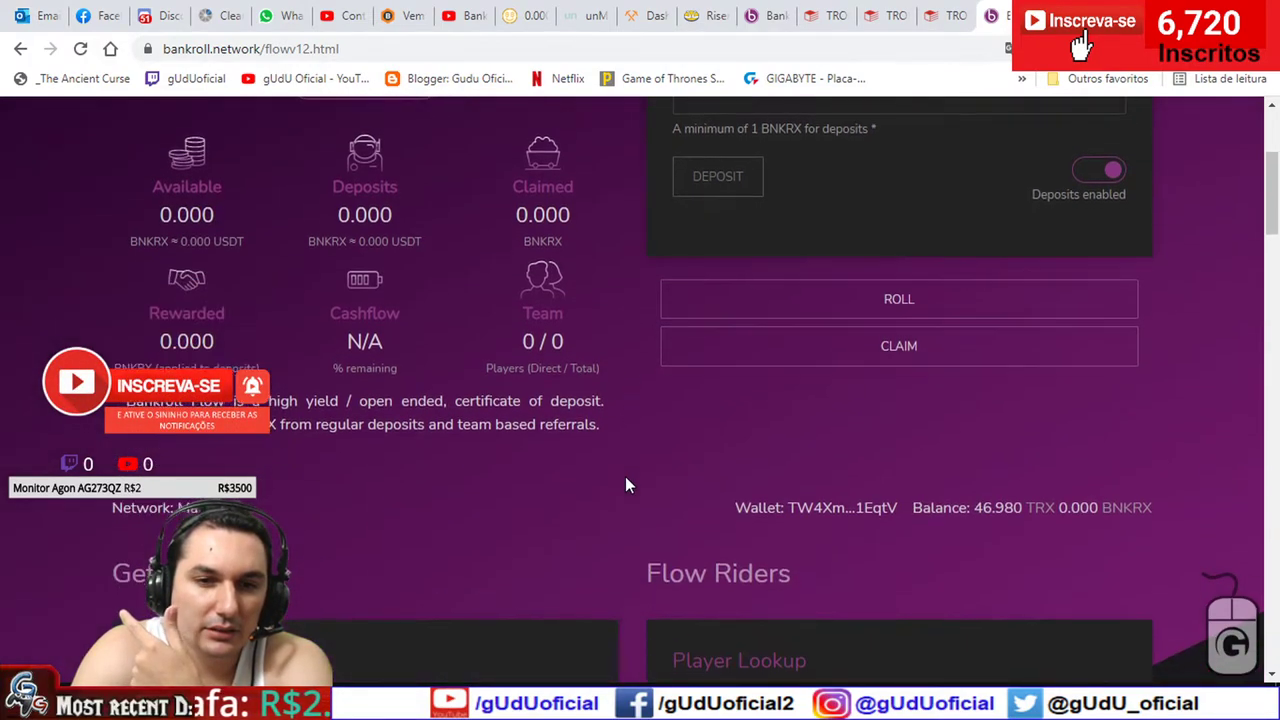
pyautogui.scroll(-1, 674, 496)
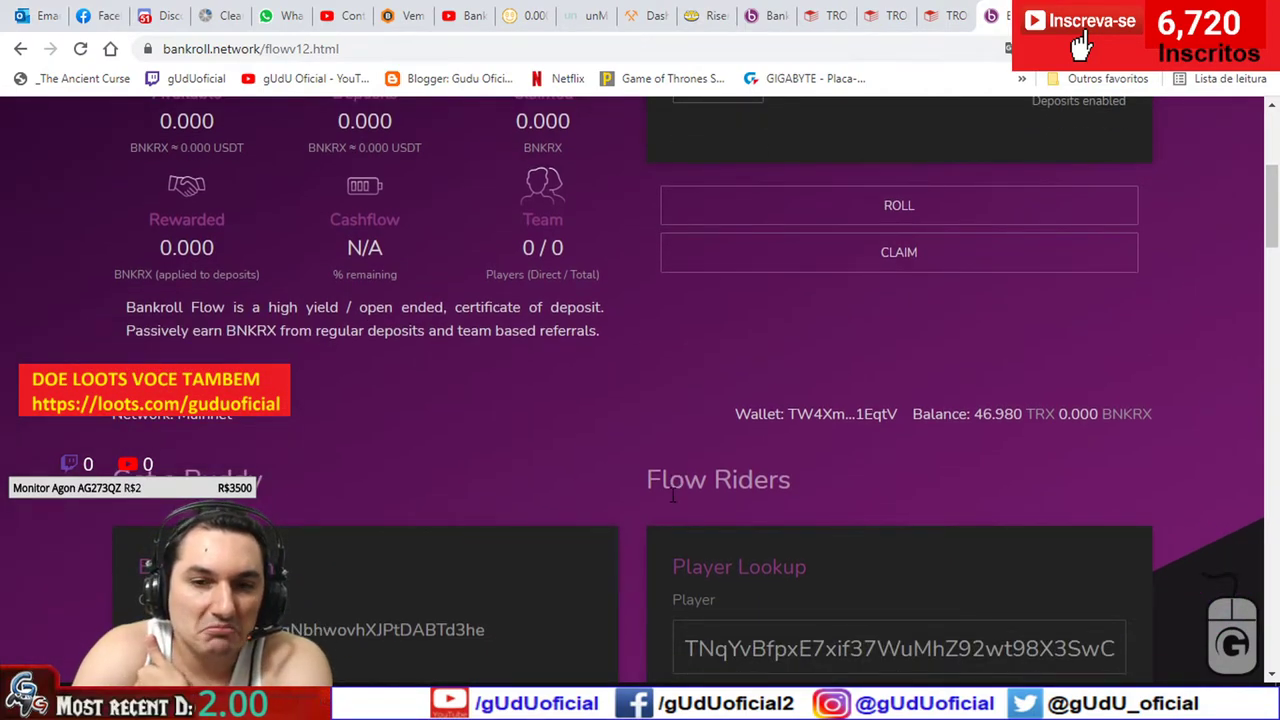
pyautogui.scroll(-2, 674, 496)
pyautogui.scroll(2, 656, 494)
pyautogui.scroll(-2, 656, 494)
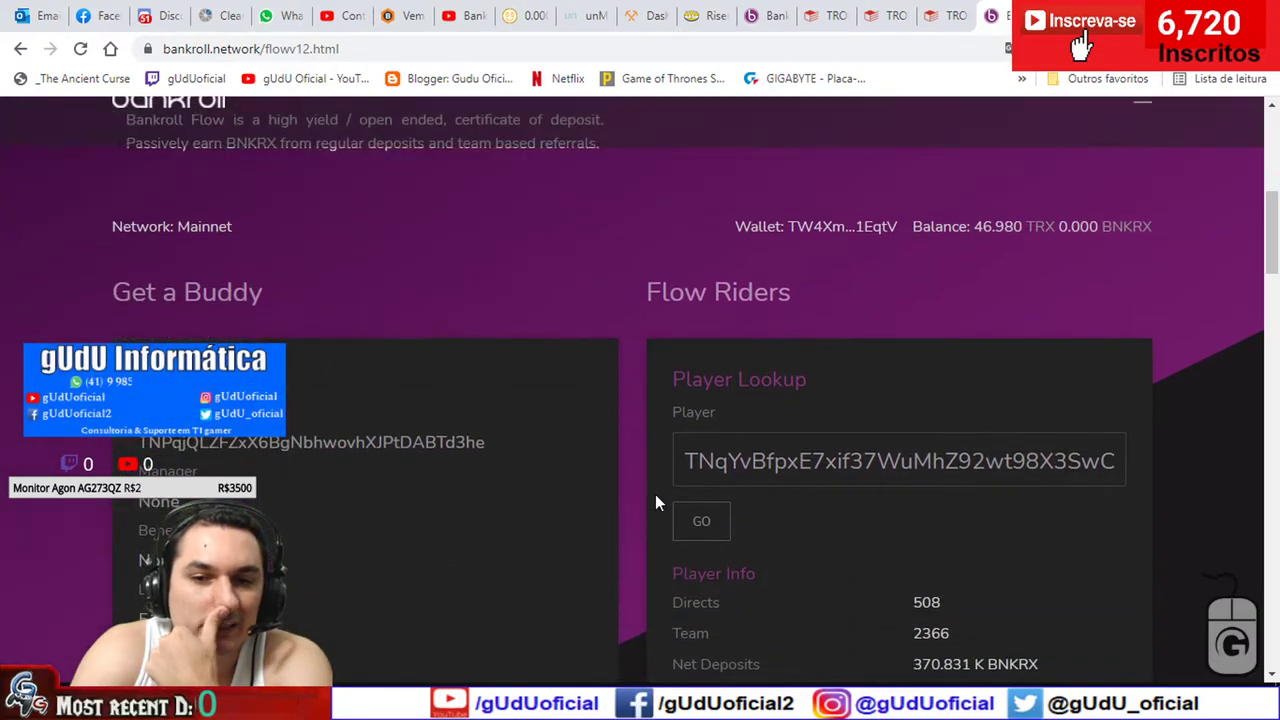
pyautogui.scroll(-1, 656, 503)
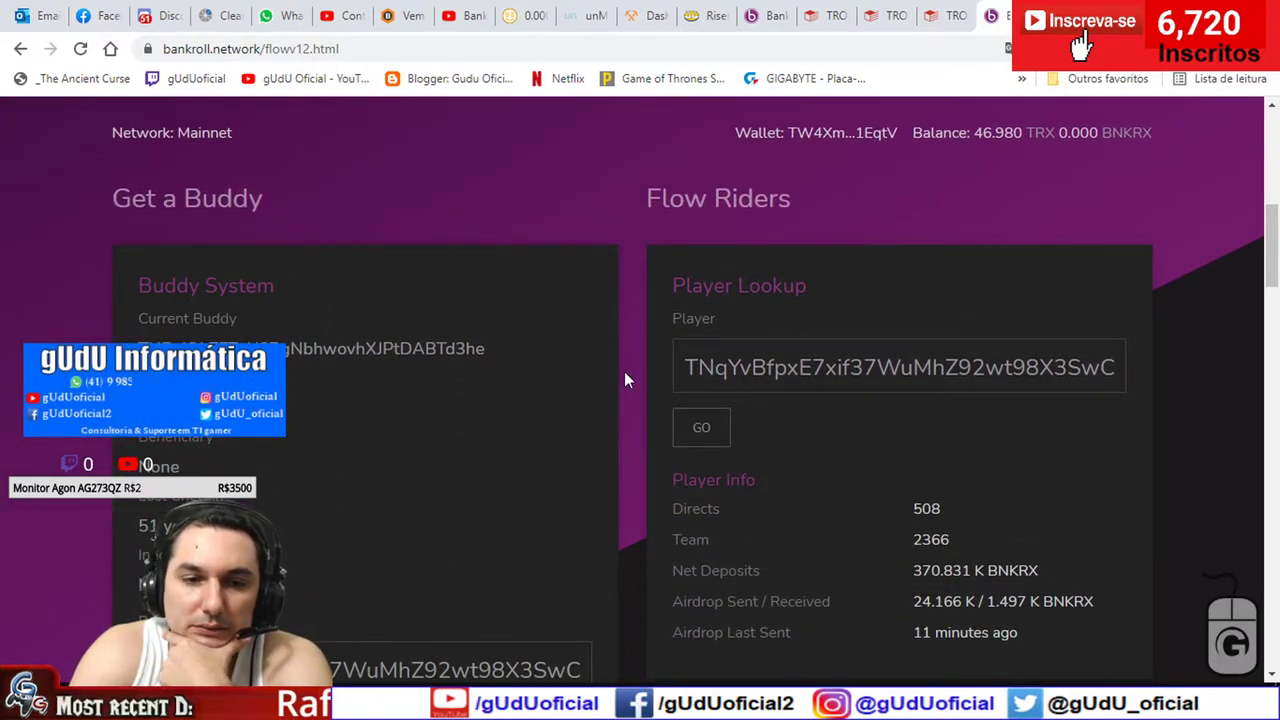
pyautogui.scroll(-2, 624, 378)
pyautogui.scroll(-4, 624, 378)
pyautogui.scroll(-4, 624, 380)
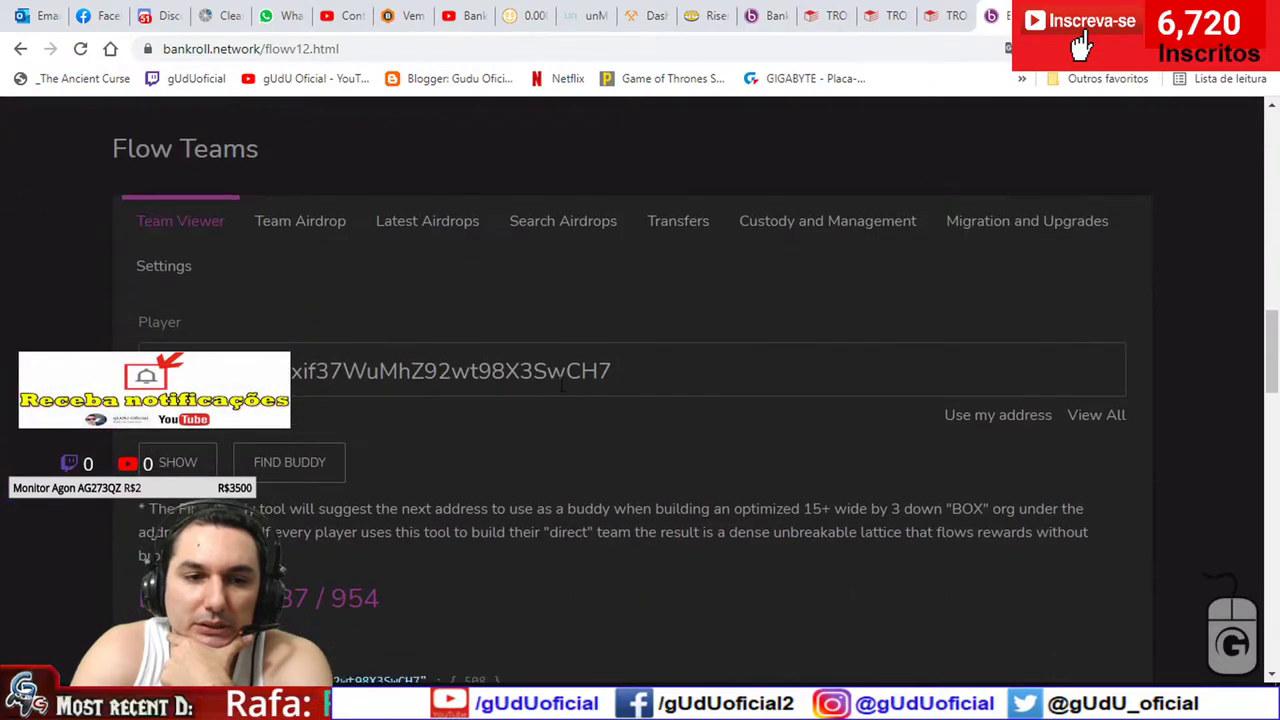
pyautogui.click(155, 494)
pyautogui.scroll(-2, 147, 497)
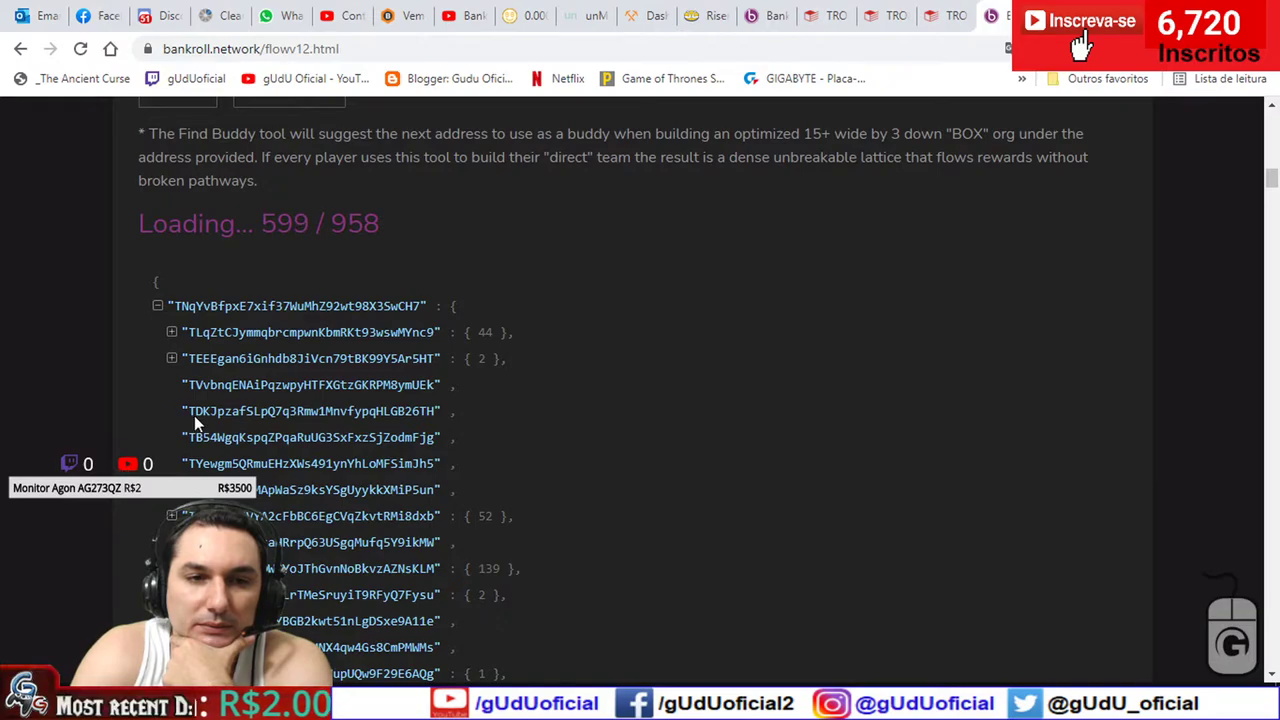
pyautogui.moveTo(191, 413); pyautogui.dragTo(434, 422)
pyautogui.hotkey('ctrl', 'c')
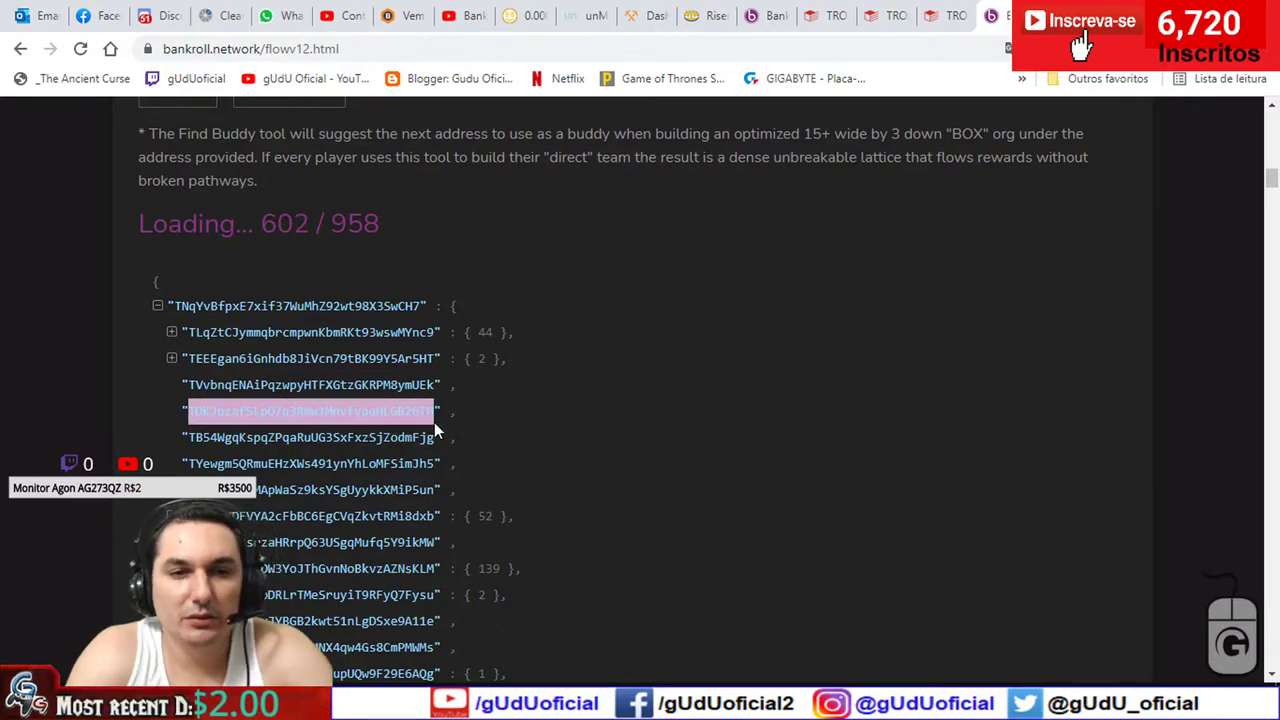
pyautogui.scroll(10, 537, 428)
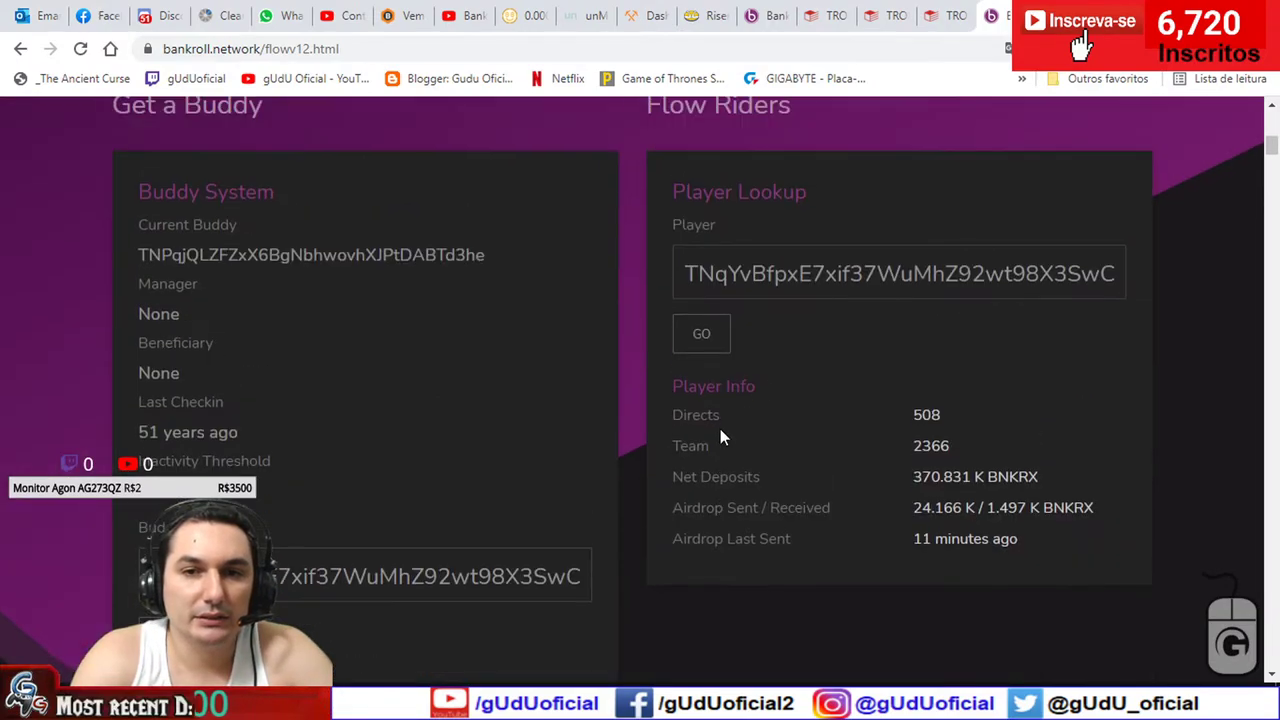
# - Paste the first team member's address into Player Lookup and check its Net Deposits
pyautogui.doubleClick(799, 279)
pyautogui.hotkey('ctrl', 'v')
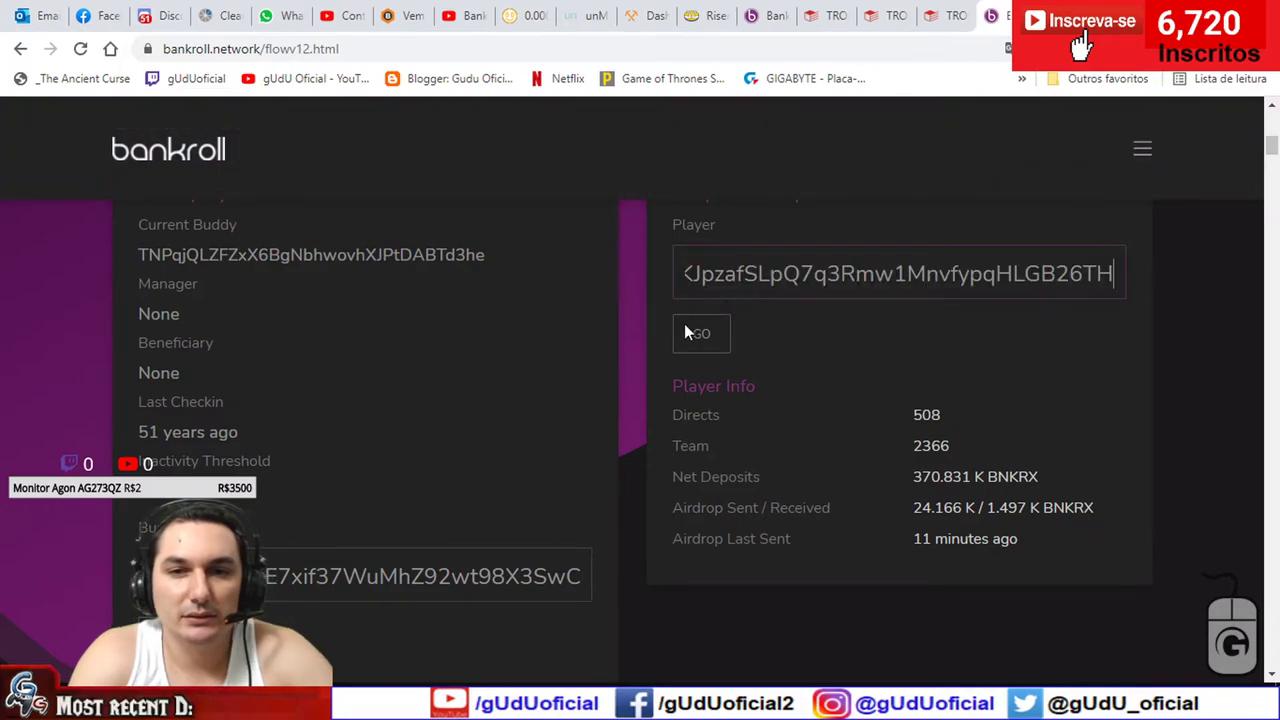
pyautogui.click(697, 338)
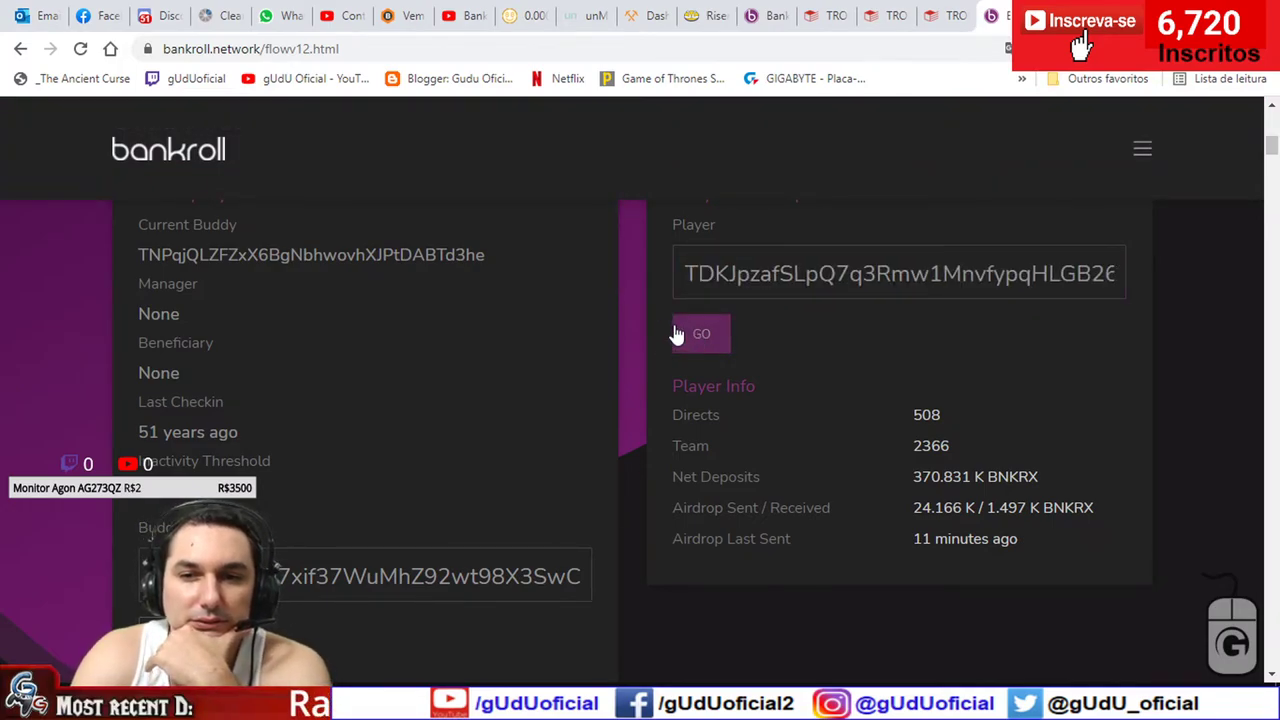
pyautogui.scroll(1, 641, 335)
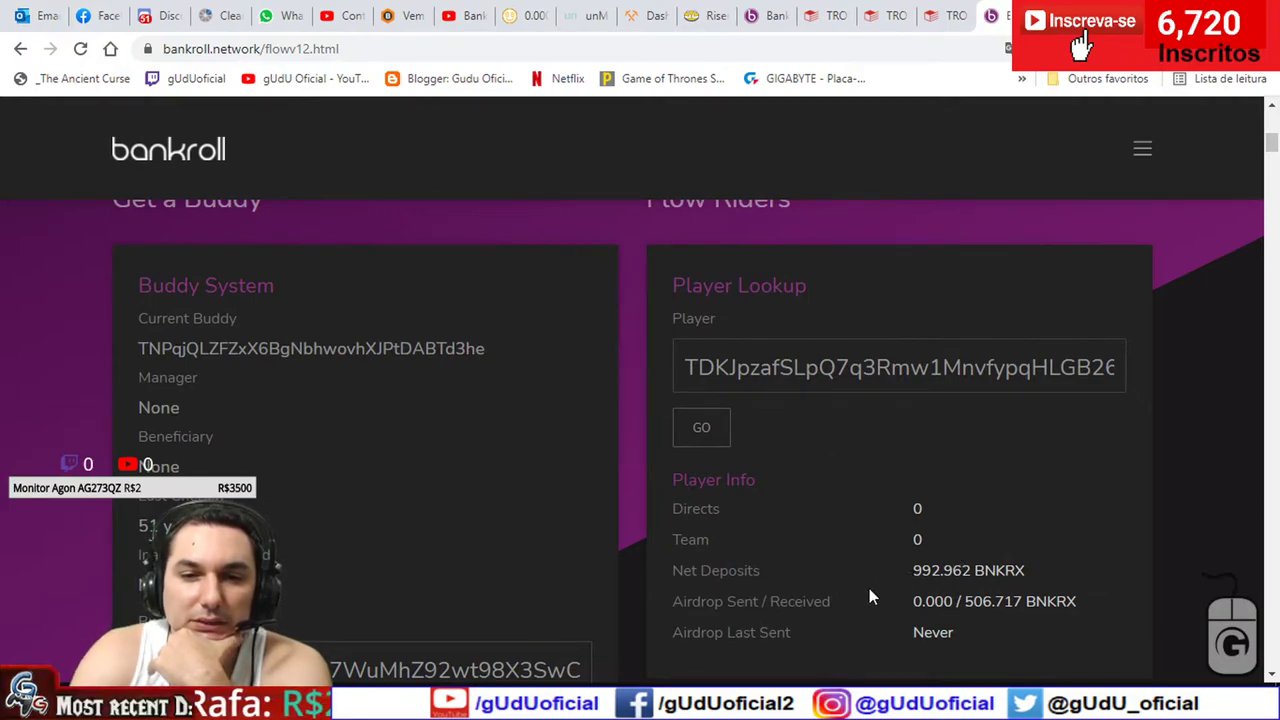
pyautogui.moveTo(944, 570); pyautogui.dragTo(922, 570)
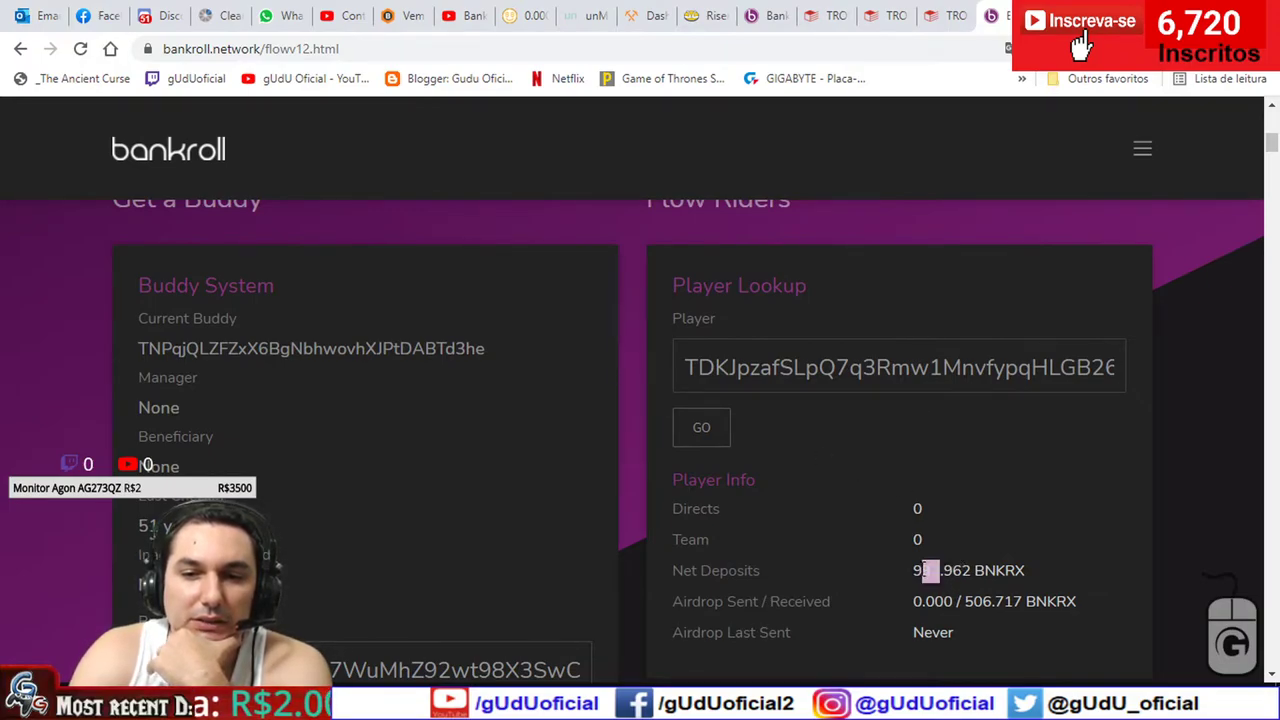
pyautogui.click(1019, 546)
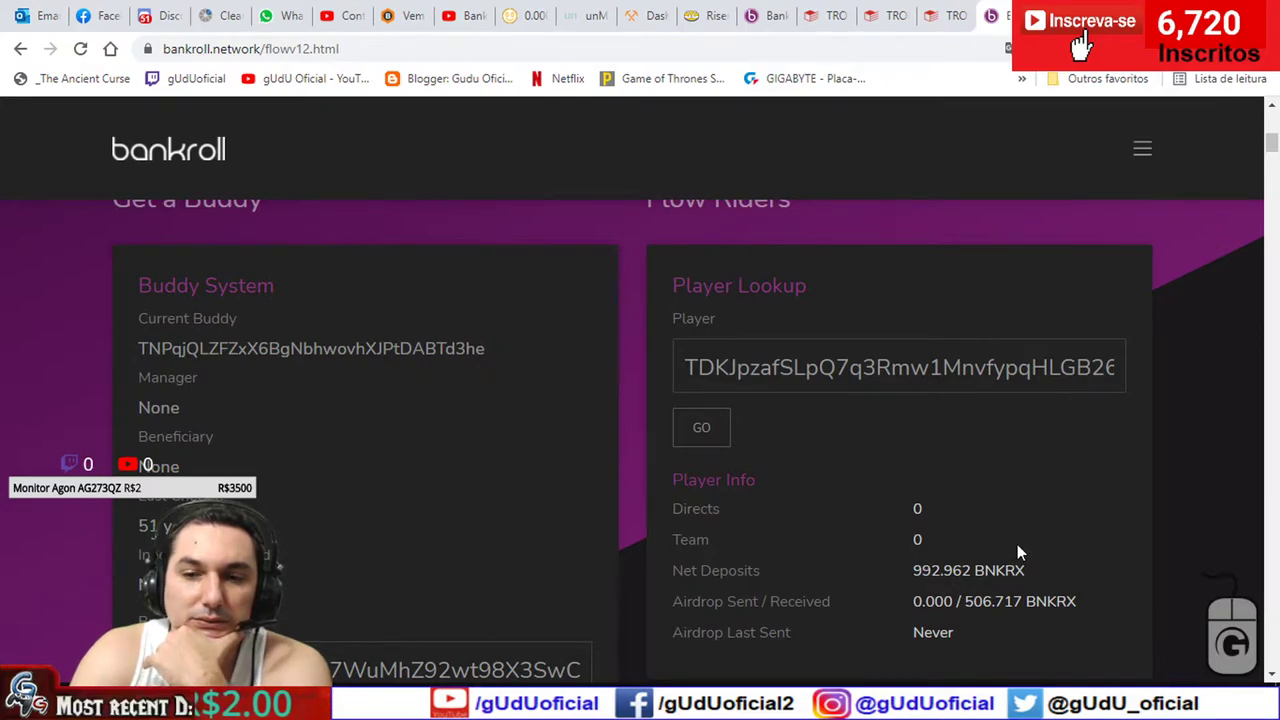
pyautogui.scroll(-1, 950, 540)
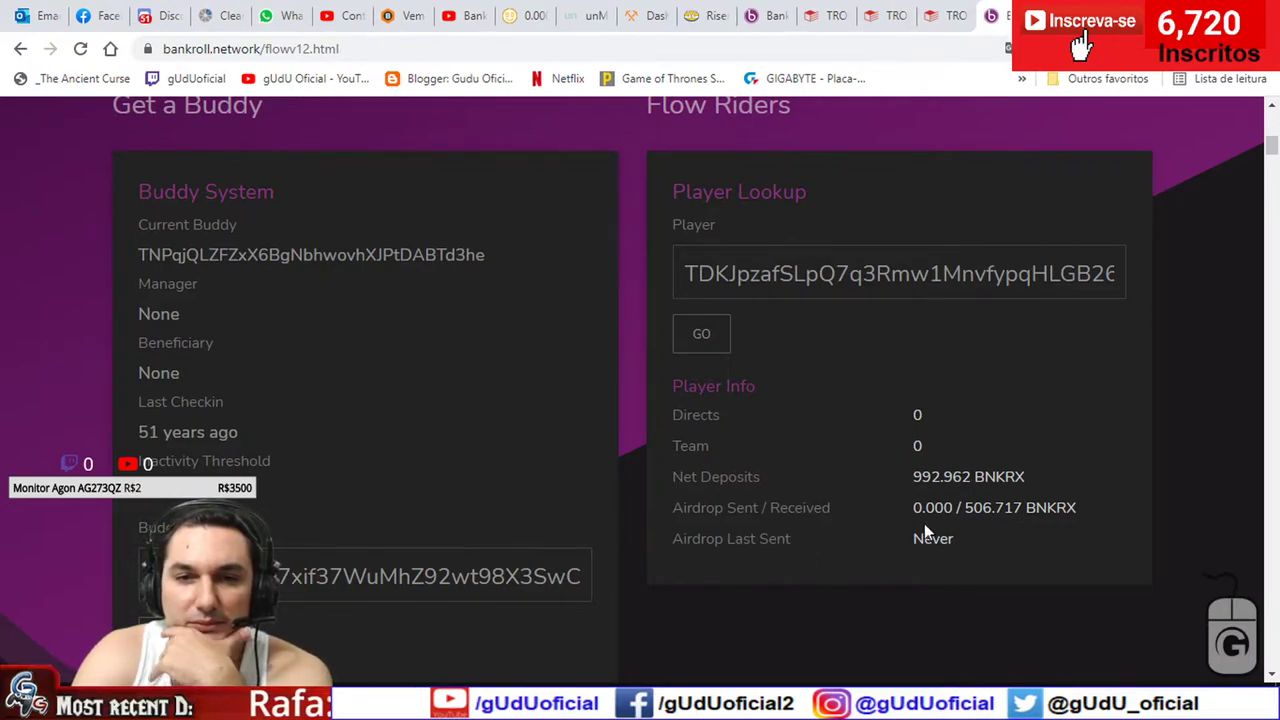
pyautogui.click(947, 462)
# - Select another team member's address in the Team Viewer tree
pyautogui.scroll(6, 651, 469)
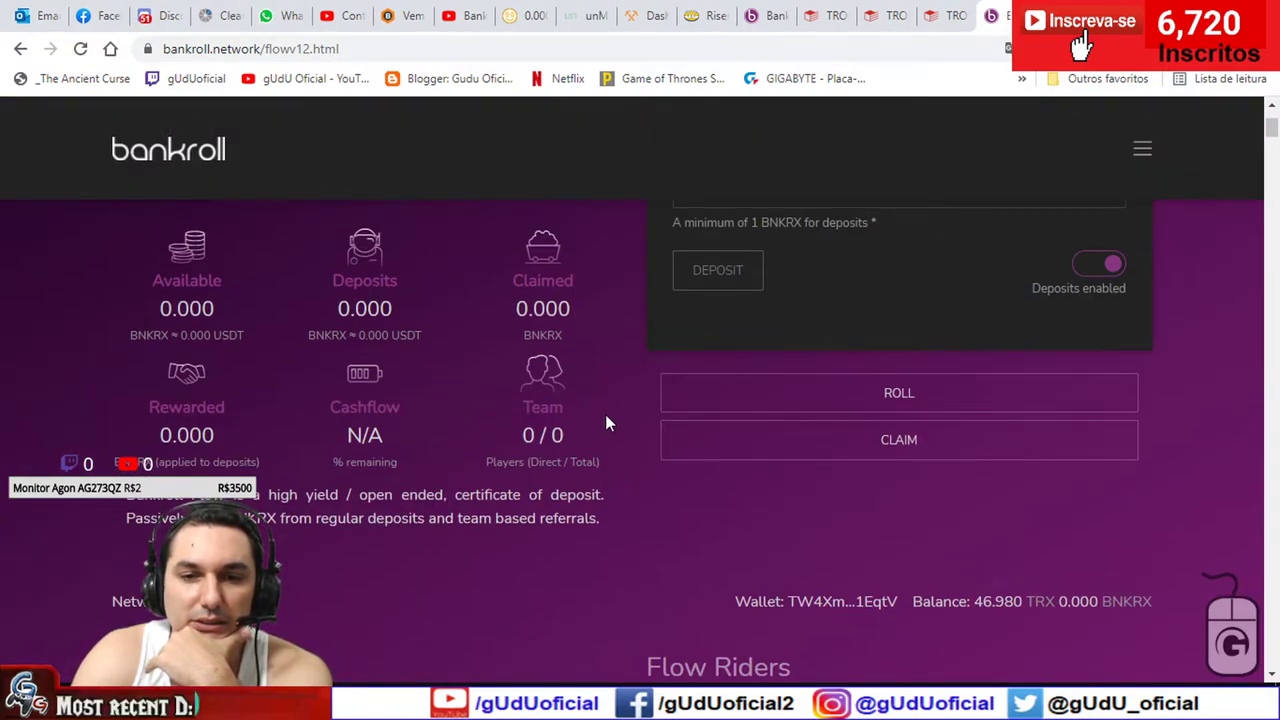
pyautogui.scroll(-3, 605, 424)
pyautogui.scroll(1, 605, 424)
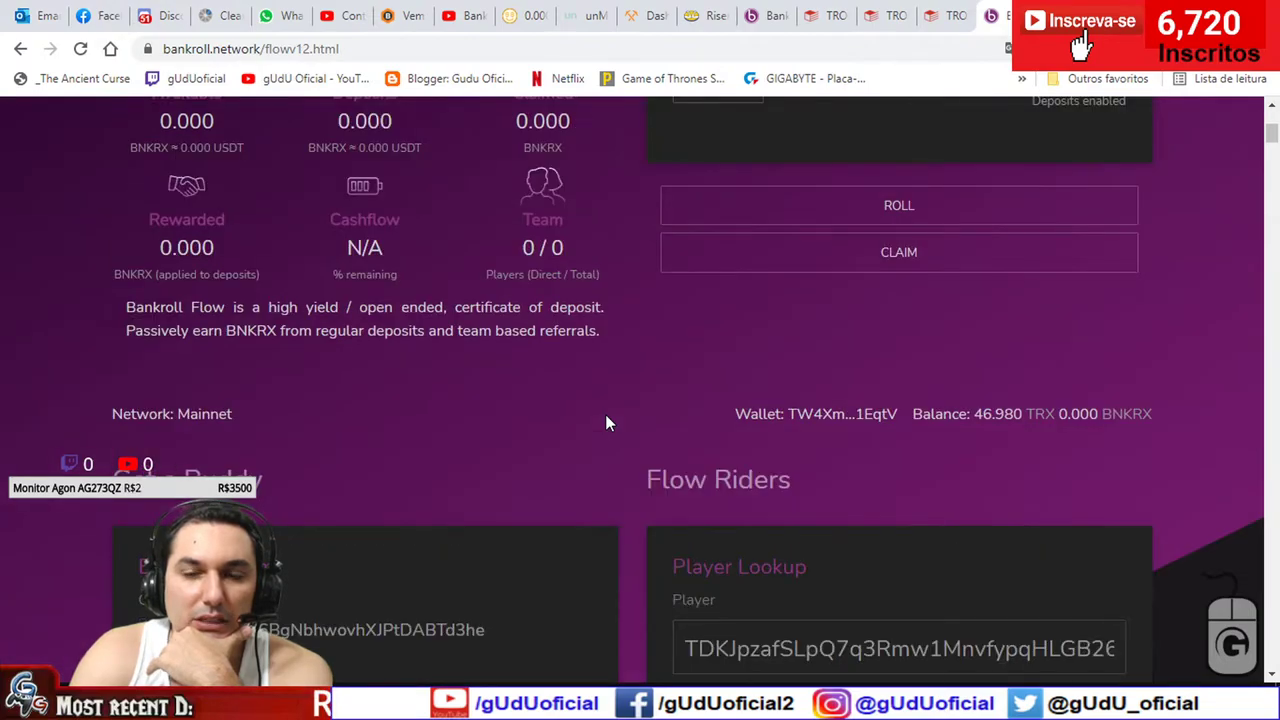
pyautogui.scroll(-3, 605, 424)
pyautogui.scroll(-2, 605, 423)
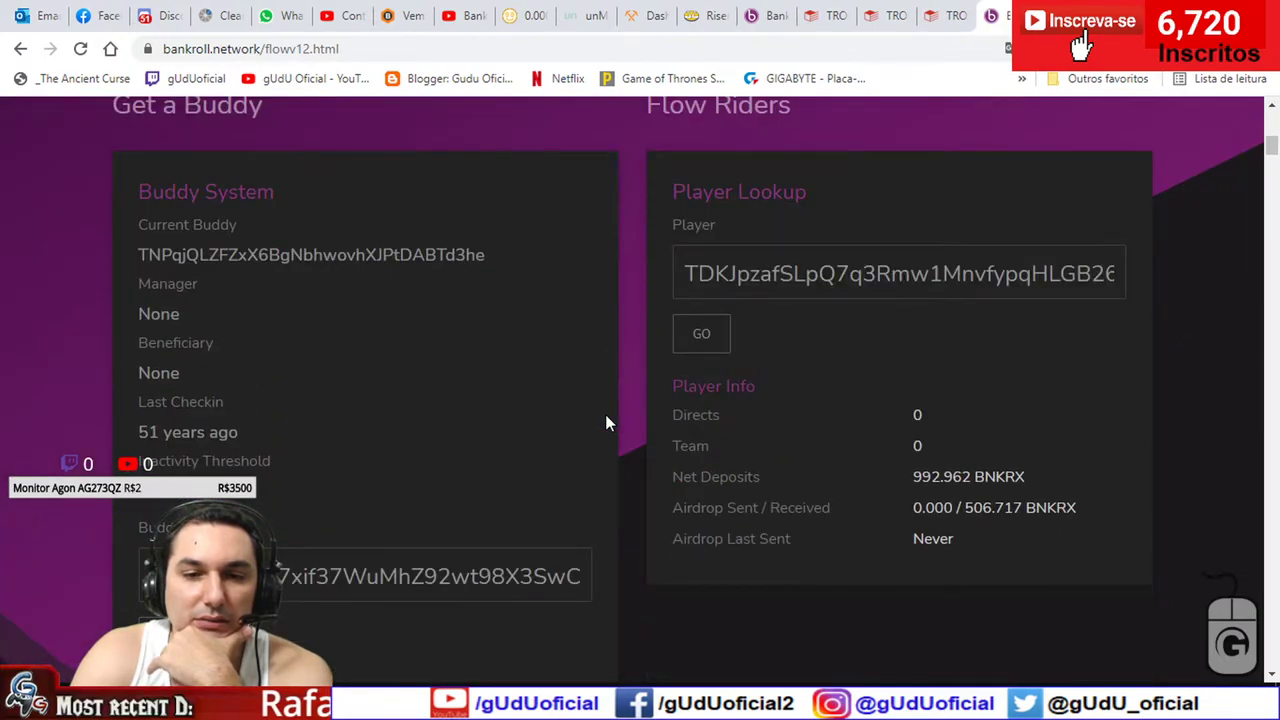
pyautogui.scroll(-5, 605, 423)
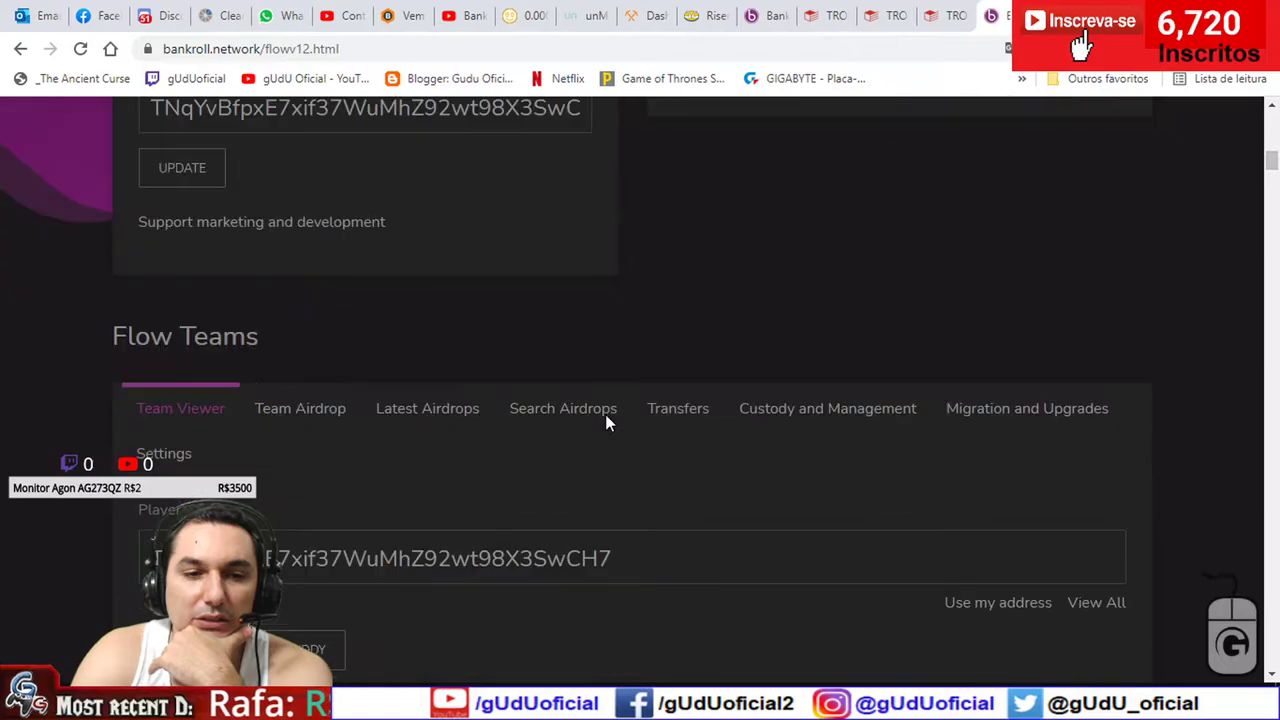
pyautogui.scroll(-4, 600, 425)
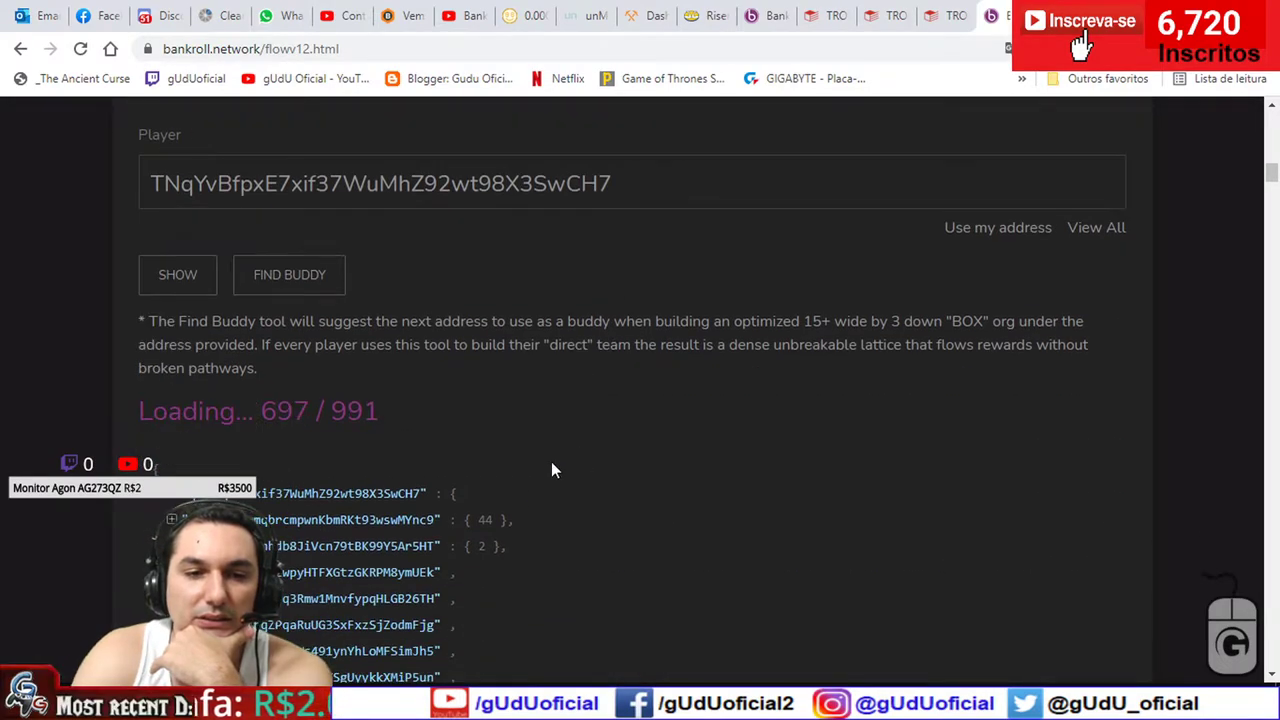
pyautogui.scroll(-1, 466, 578)
pyautogui.moveTo(434, 531); pyautogui.dragTo(252, 531)
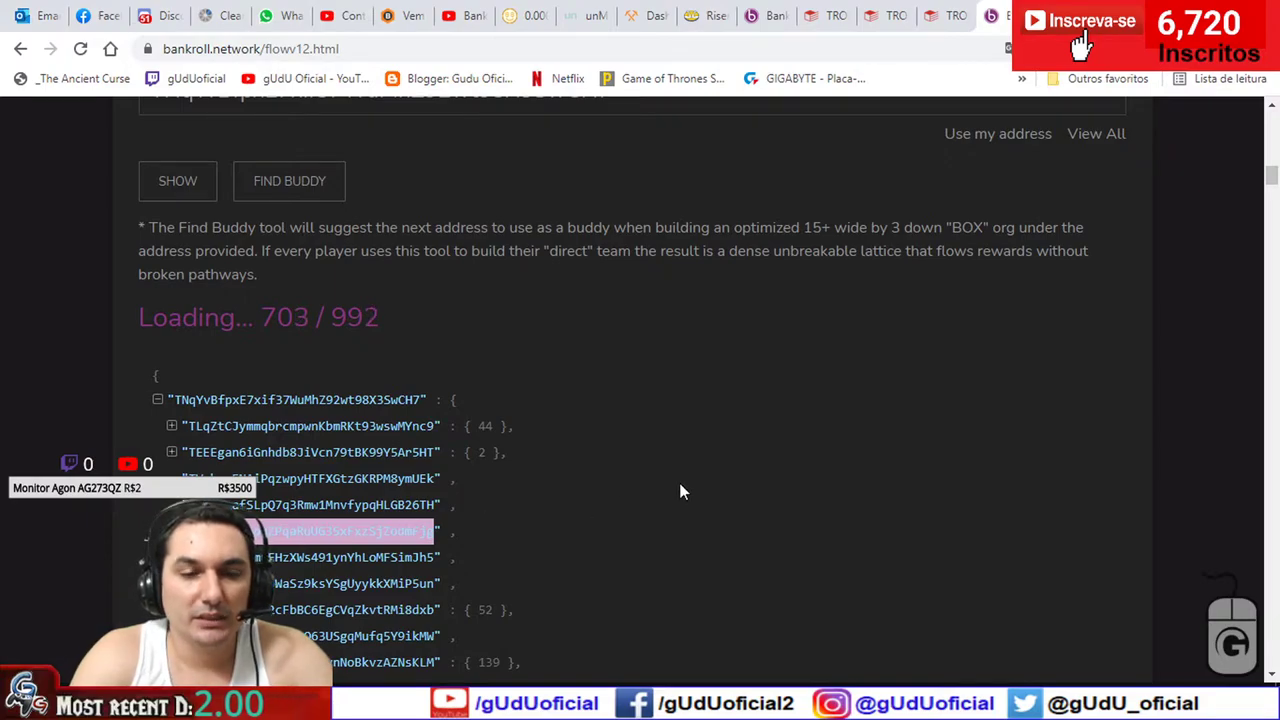
pyautogui.scroll(9, 680, 491)
# - Look up that second member in Player Lookup, which shows 2.293 K BNKRX net deposits
pyautogui.doubleClick(745, 273)
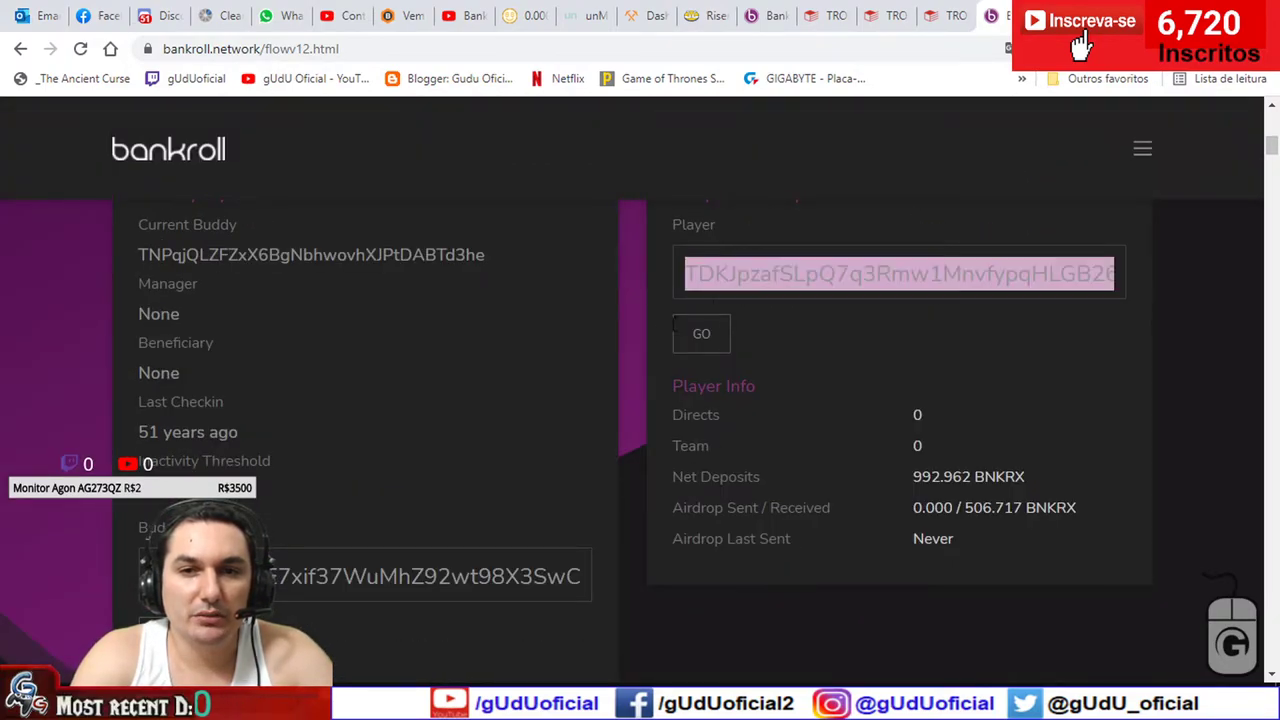
pyautogui.scroll(2, 632, 350)
pyautogui.hotkey('ctrl', 'v')
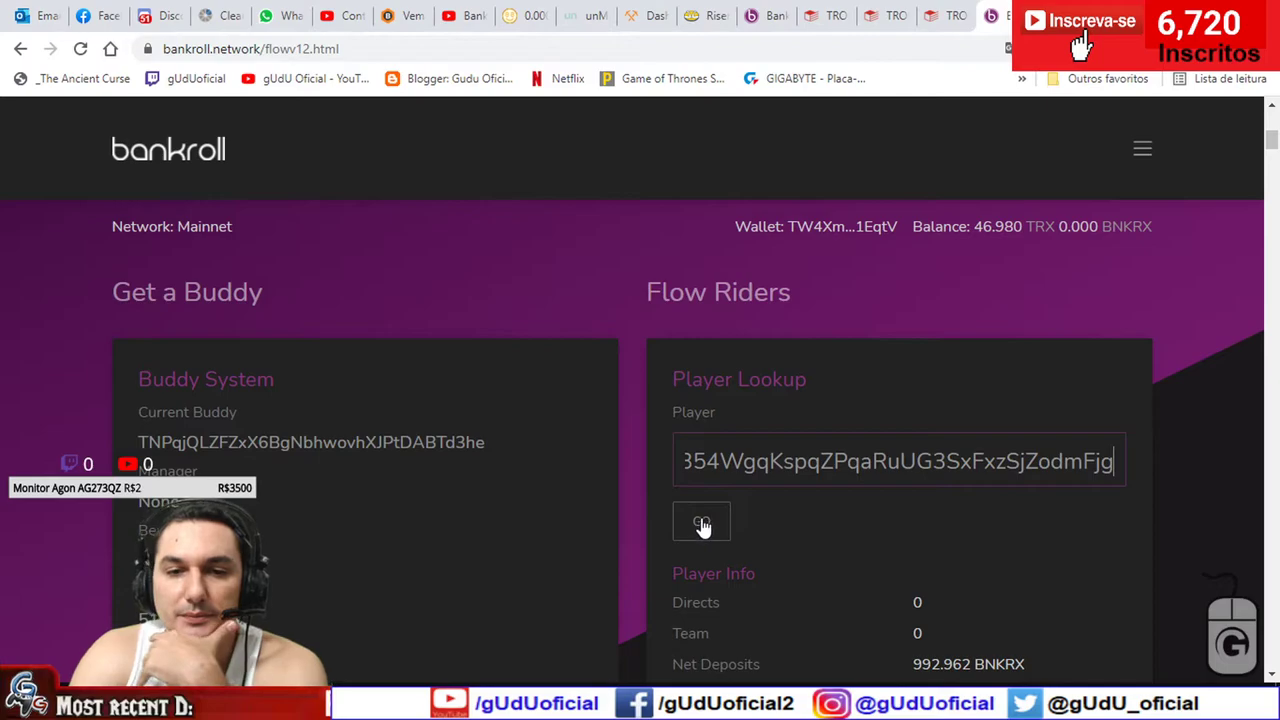
pyautogui.click(701, 524)
pyautogui.scroll(-1, 650, 450)
pyautogui.scroll(-1, 650, 451)
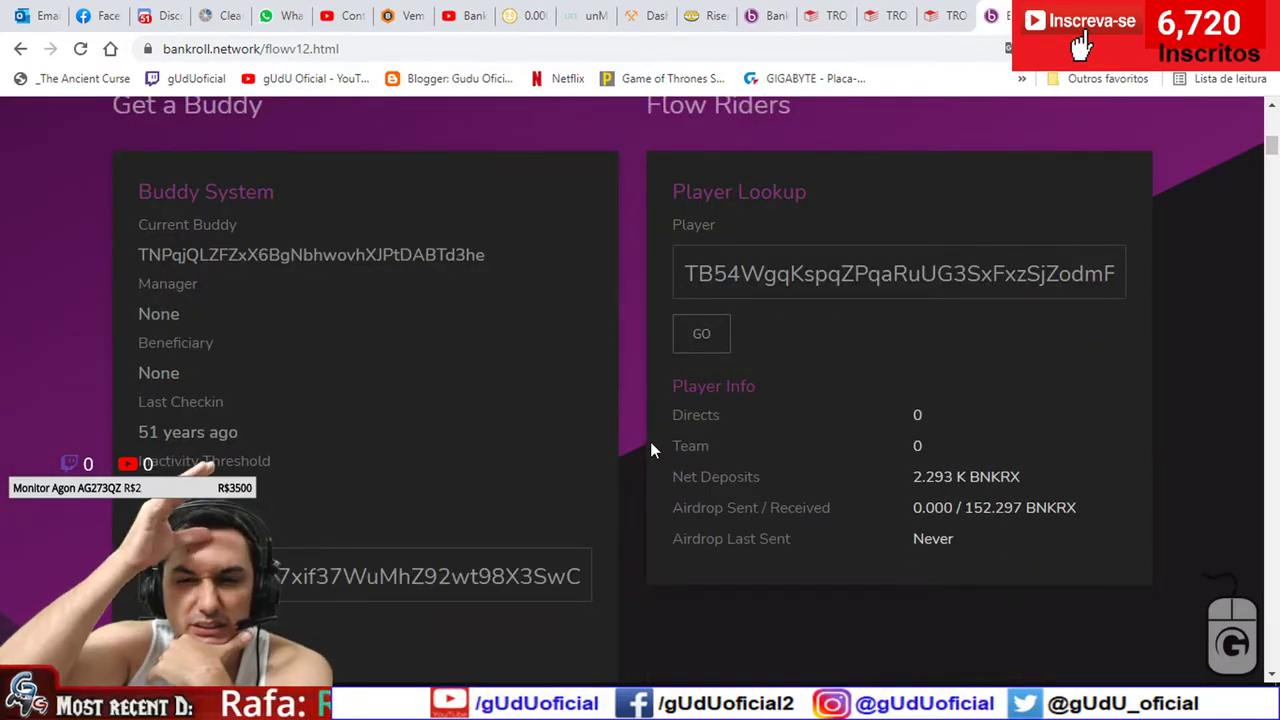
pyautogui.scroll(3, 651, 449)
pyautogui.scroll(2, 650, 441)
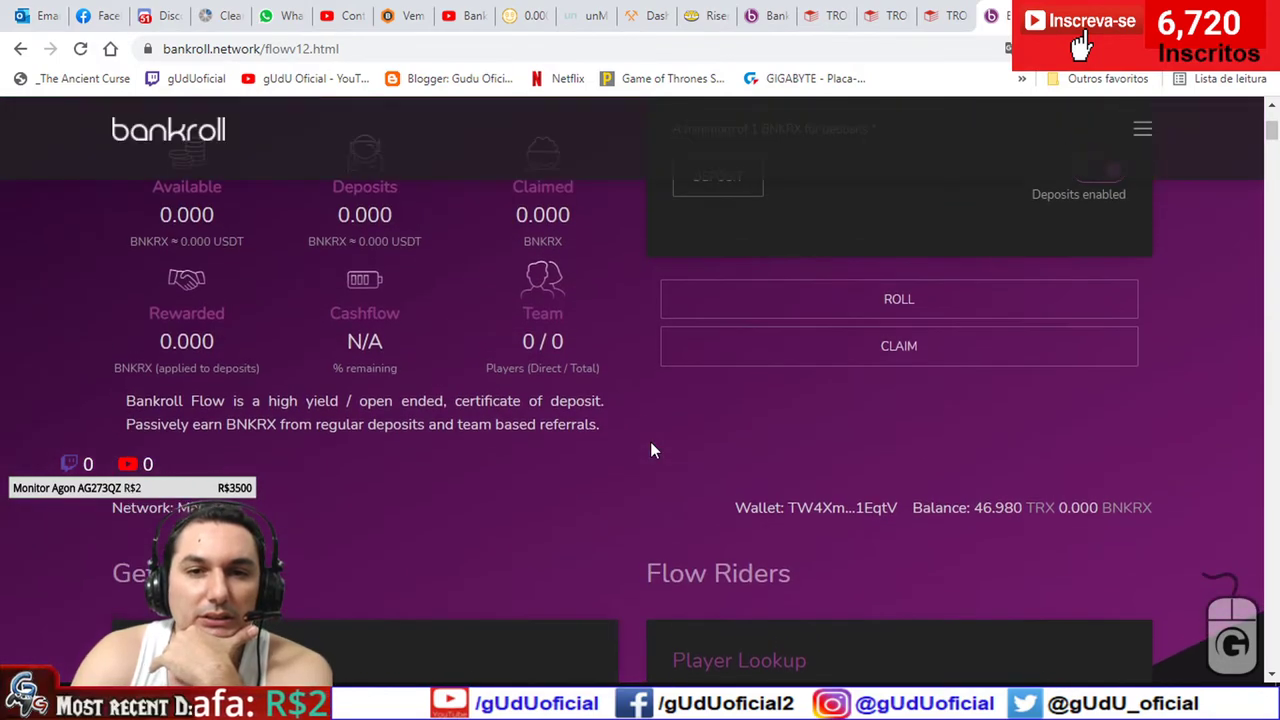
pyautogui.scroll(-4, 626, 320)
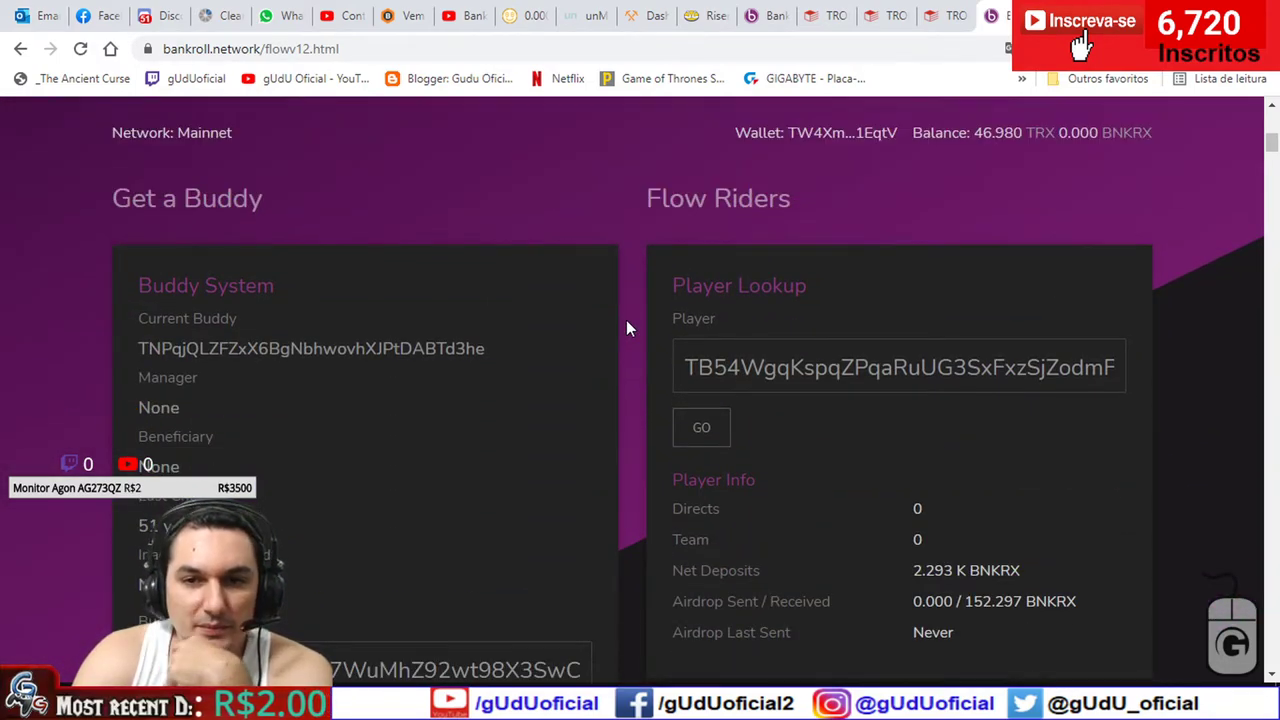
pyautogui.scroll(-9, 627, 322)
pyautogui.scroll(-2, 627, 328)
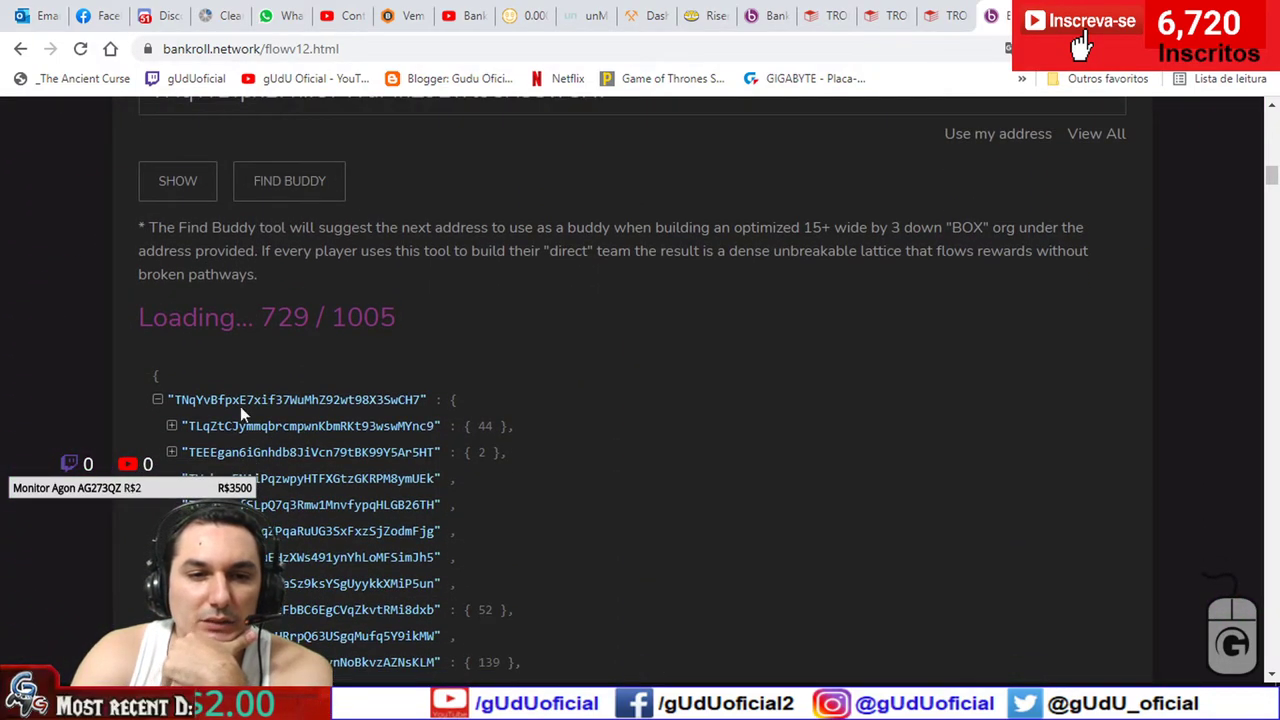
# - Collapse the root address's team tree and select the root player and Buddy addresses
pyautogui.click(158, 401)
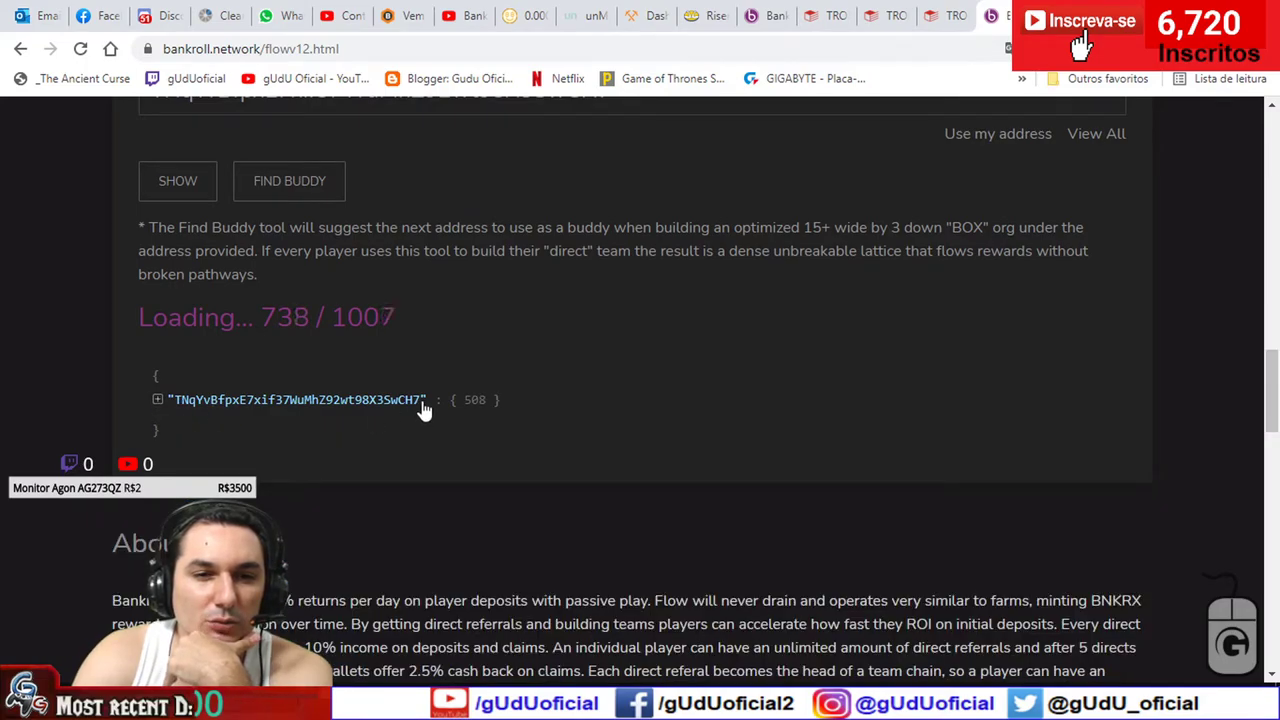
pyautogui.moveTo(421, 402); pyautogui.dragTo(180, 405)
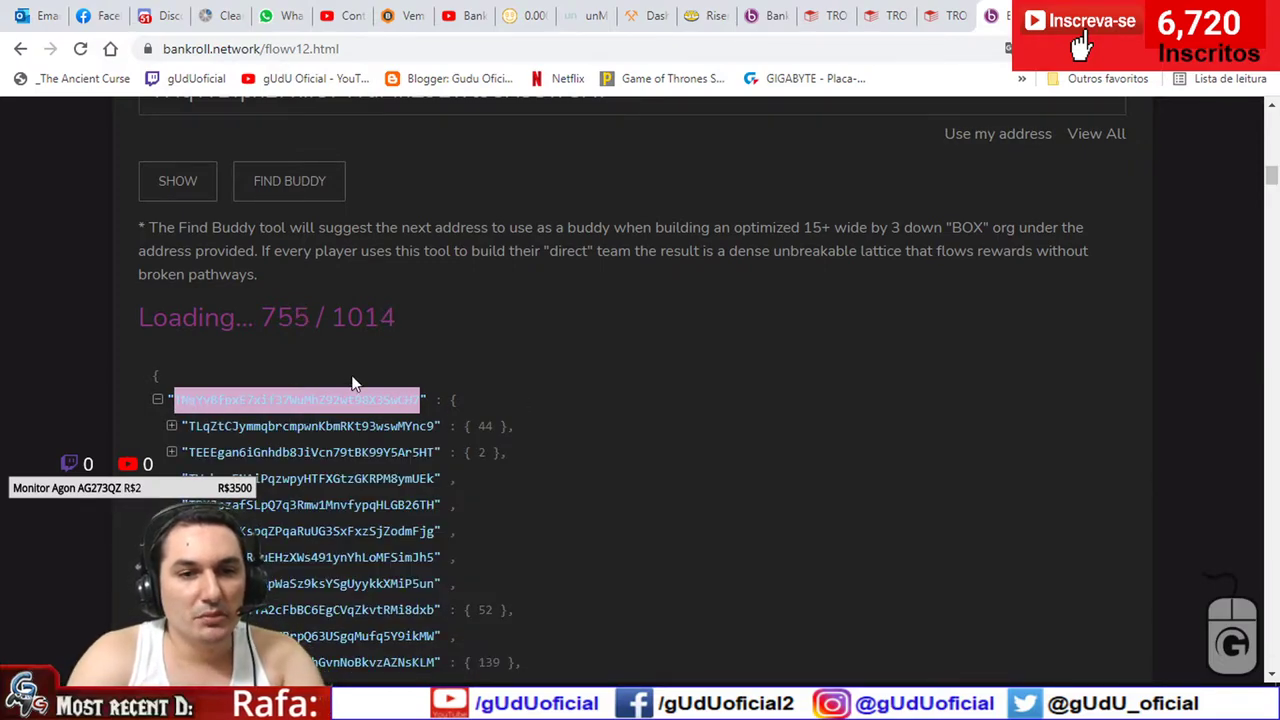
pyautogui.click(157, 399)
pyautogui.scroll(3, 494, 373)
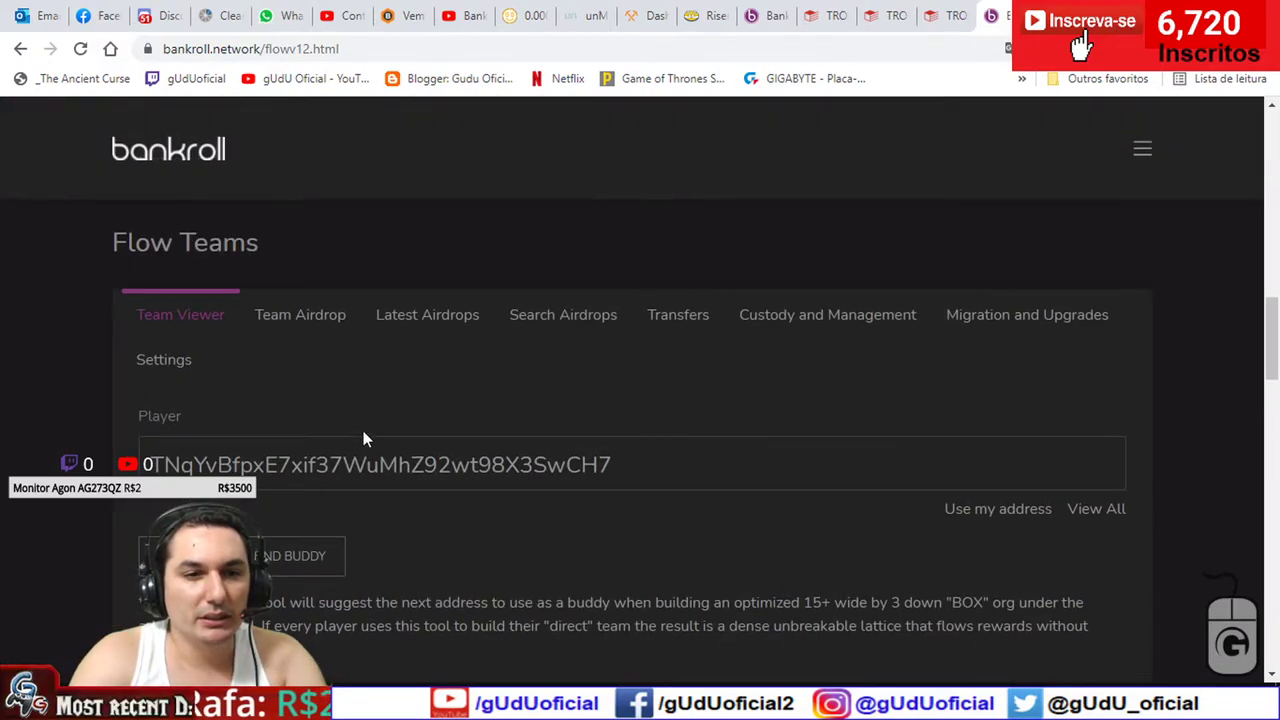
pyautogui.scroll(6, 363, 437)
pyautogui.doubleClick(366, 483)
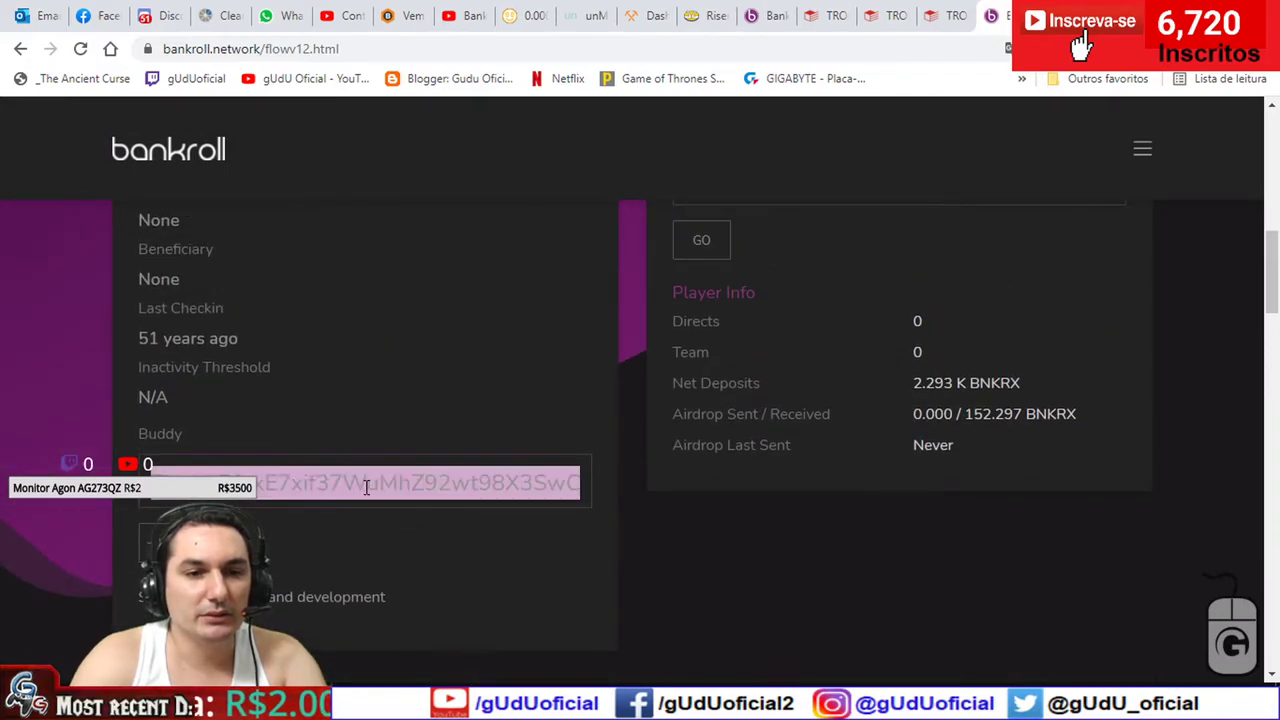
pyautogui.hotkey('ctrl', 'v')
pyautogui.scroll(3, 623, 466)
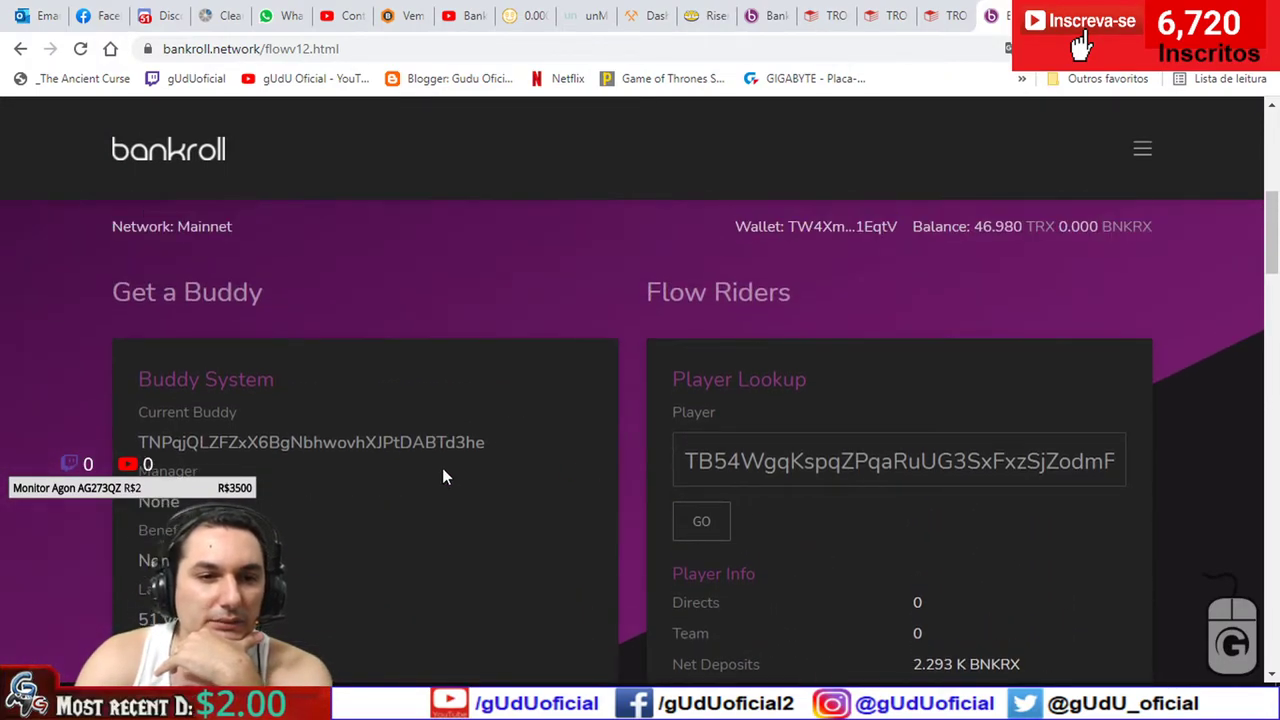
pyautogui.click(770, 15)
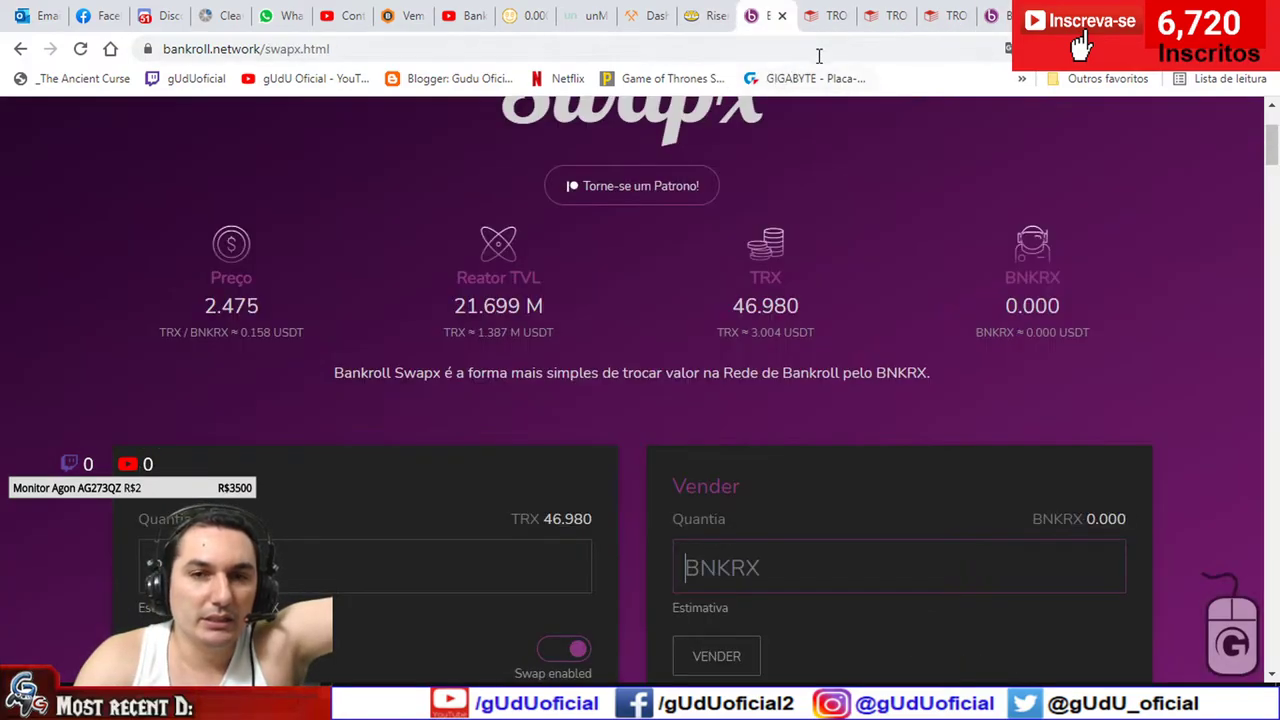
# - Glance at Tronscan, return to Swapx's Vender BNKRX field, and bring up Calculator
pyautogui.click(828, 15)
pyautogui.click(770, 15)
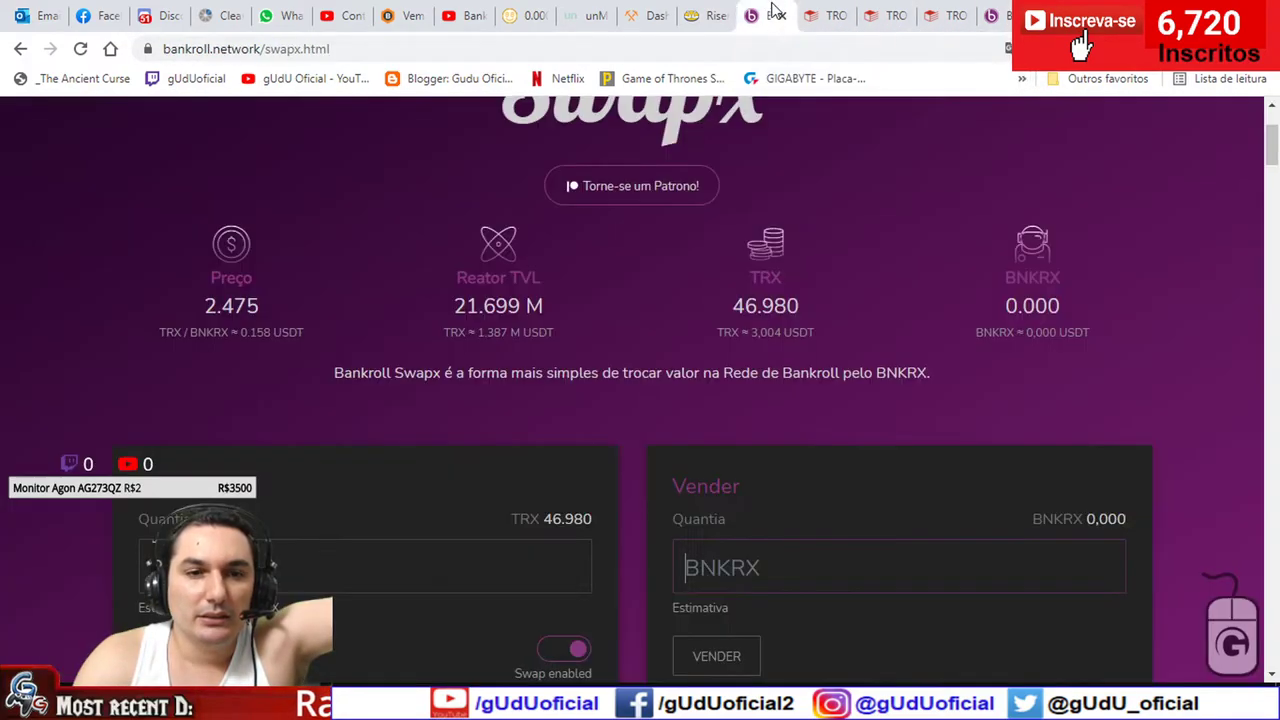
pyautogui.scroll(-1, 626, 466)
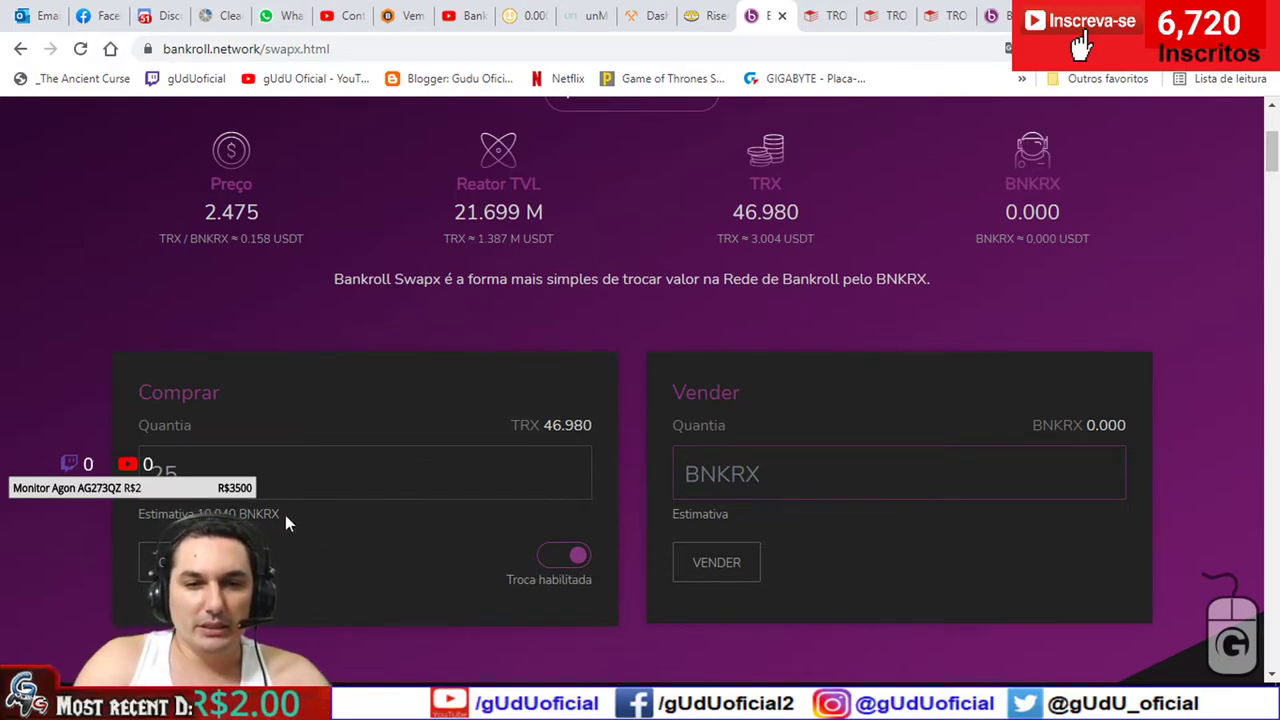
pyautogui.click(709, 487)
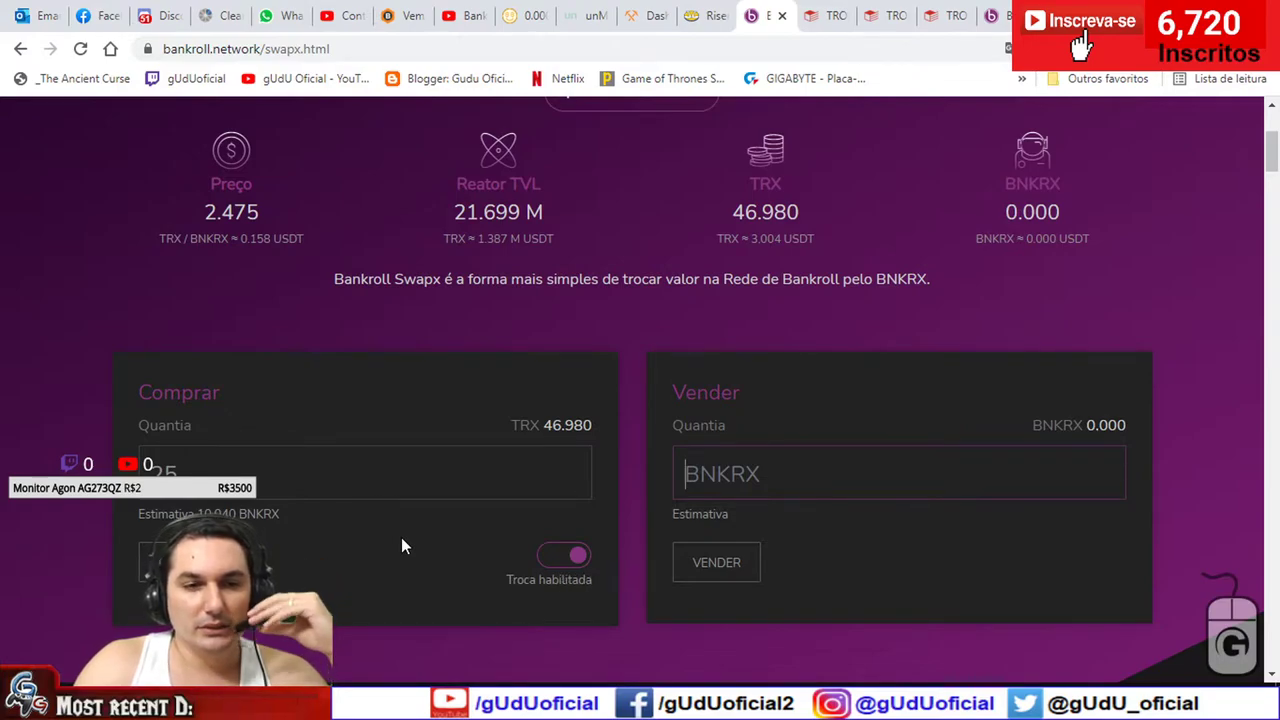
pyautogui.hotkey('alt', 'Tab')
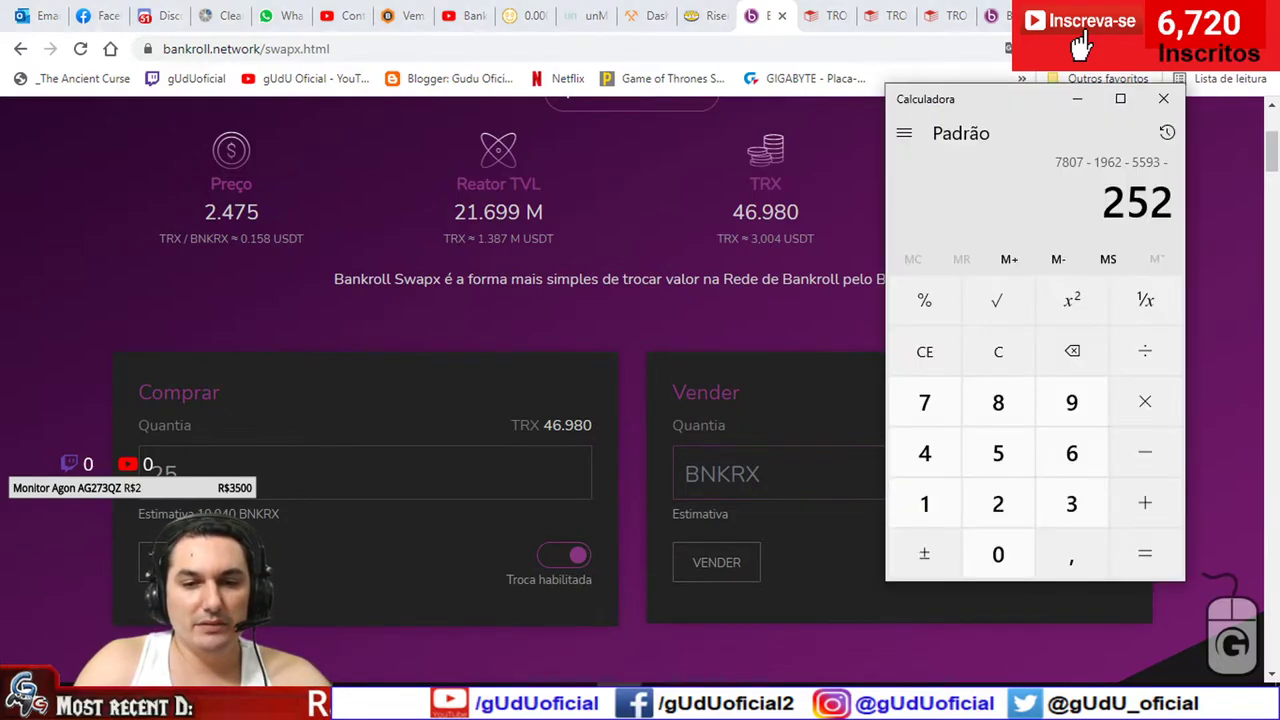
# - In Calculator, compute 10 minus 0.3% to estimate the fee
pyautogui.press('Escape')
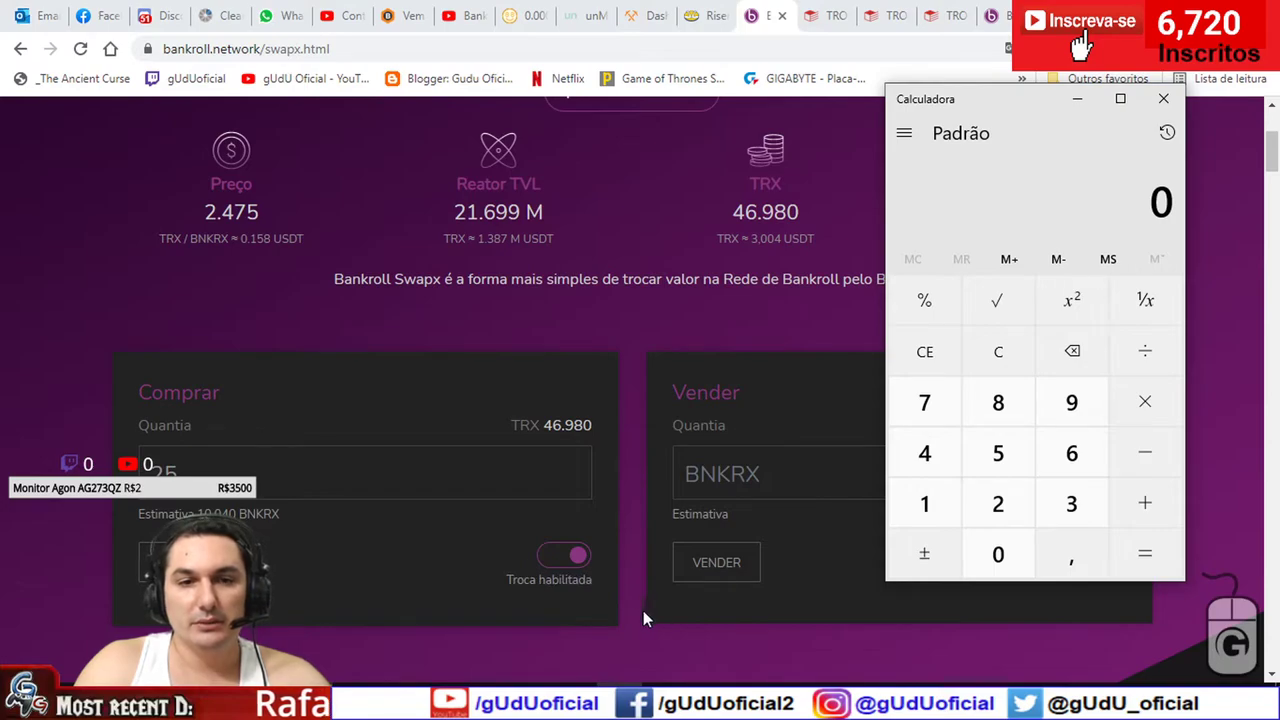
pyautogui.write('110')
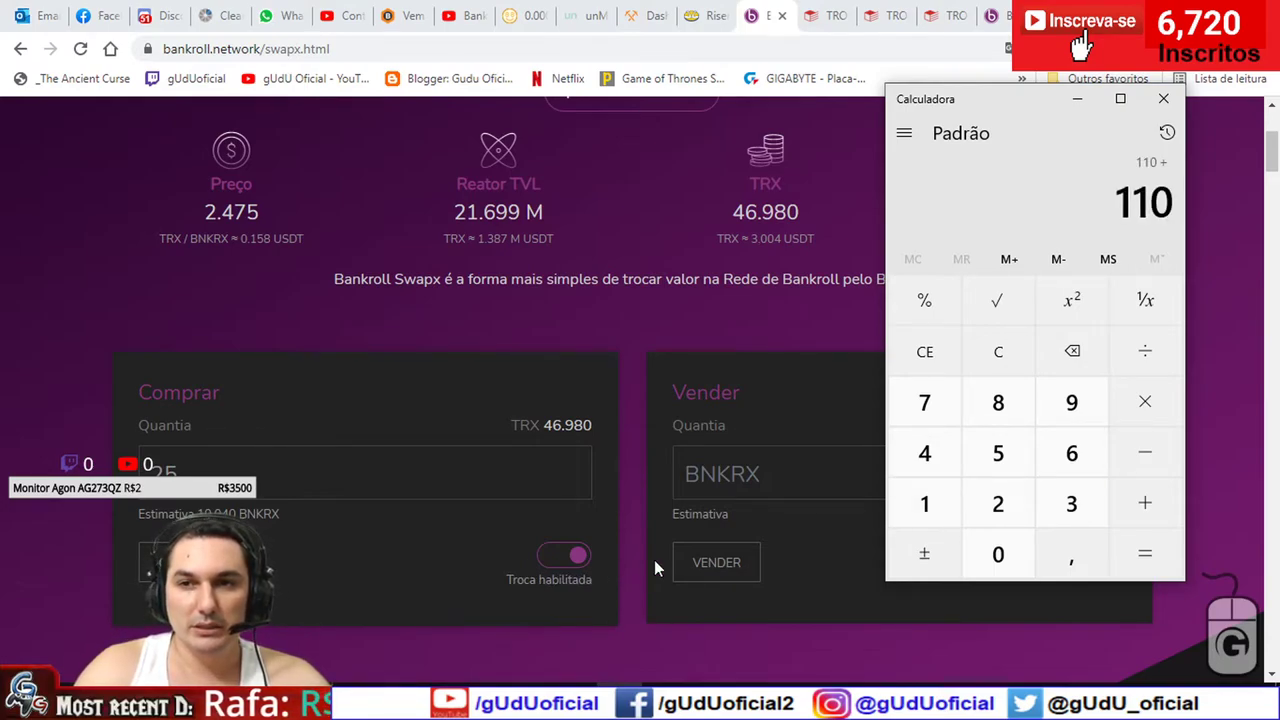
pyautogui.press('Escape')
pyautogui.write('10')
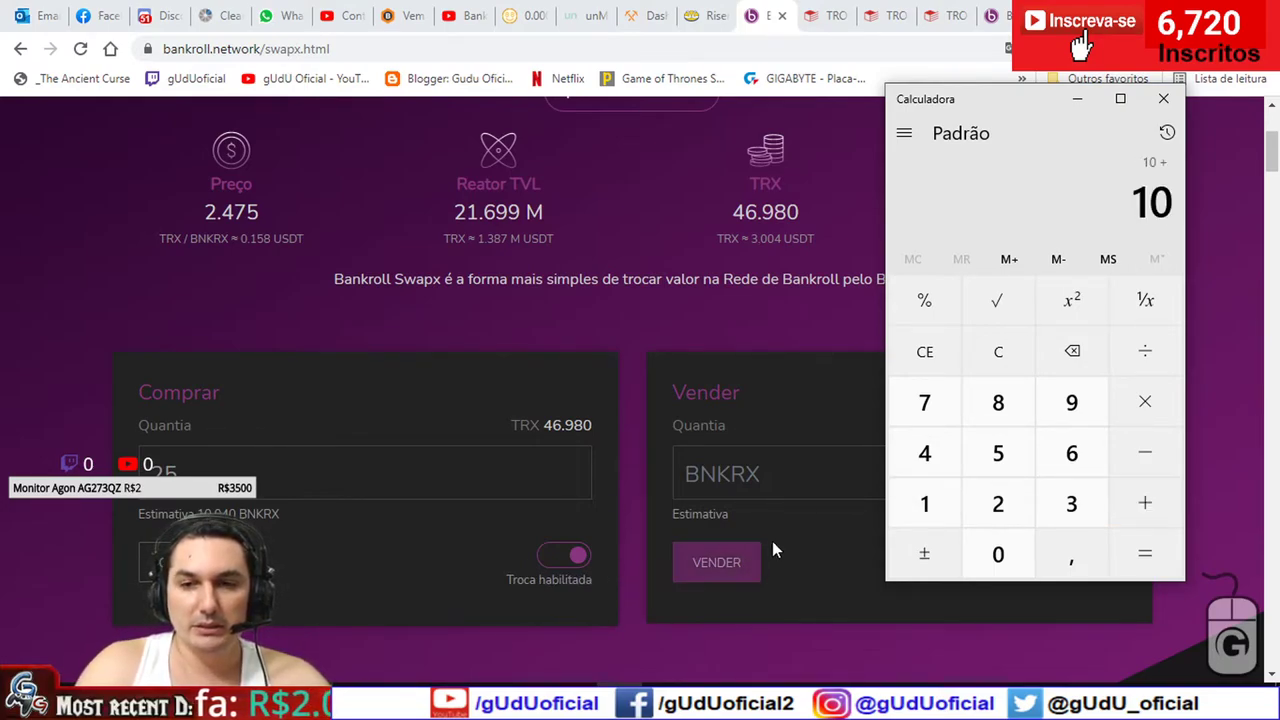
pyautogui.press('+')
pyautogui.click(922, 505)
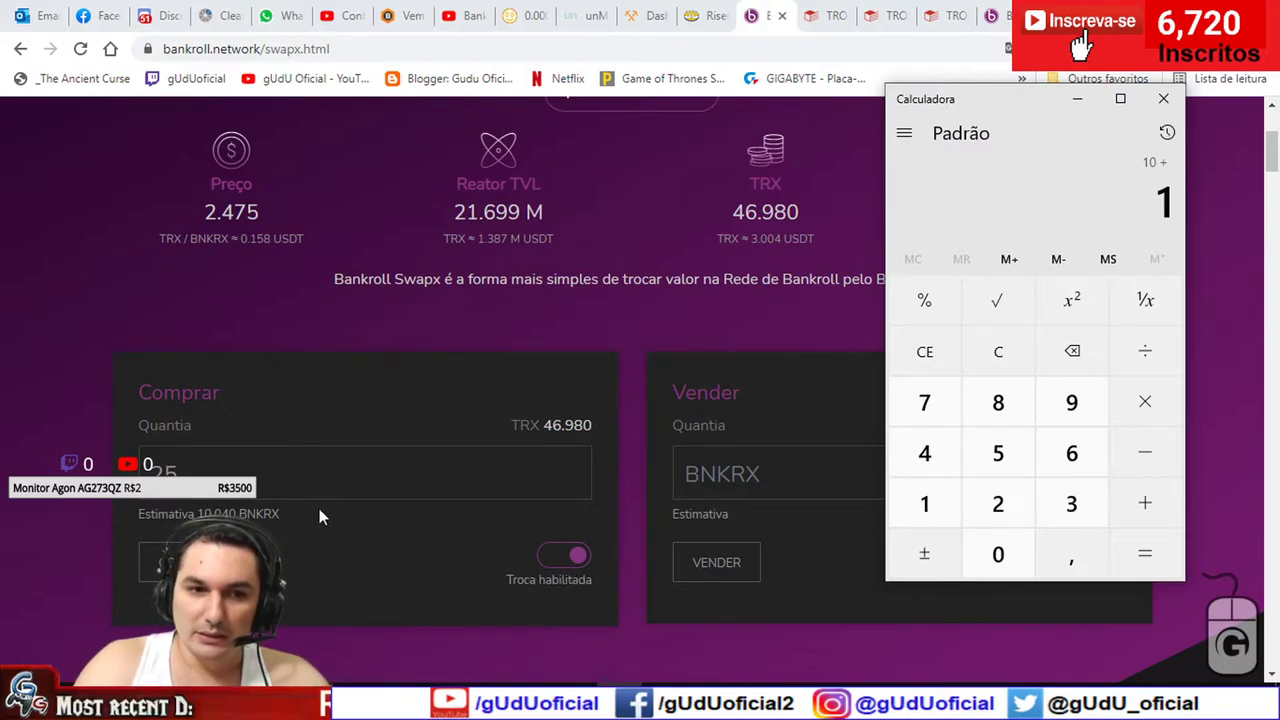
pyautogui.press('Escape')
pyautogui.write('10 - 0,3')
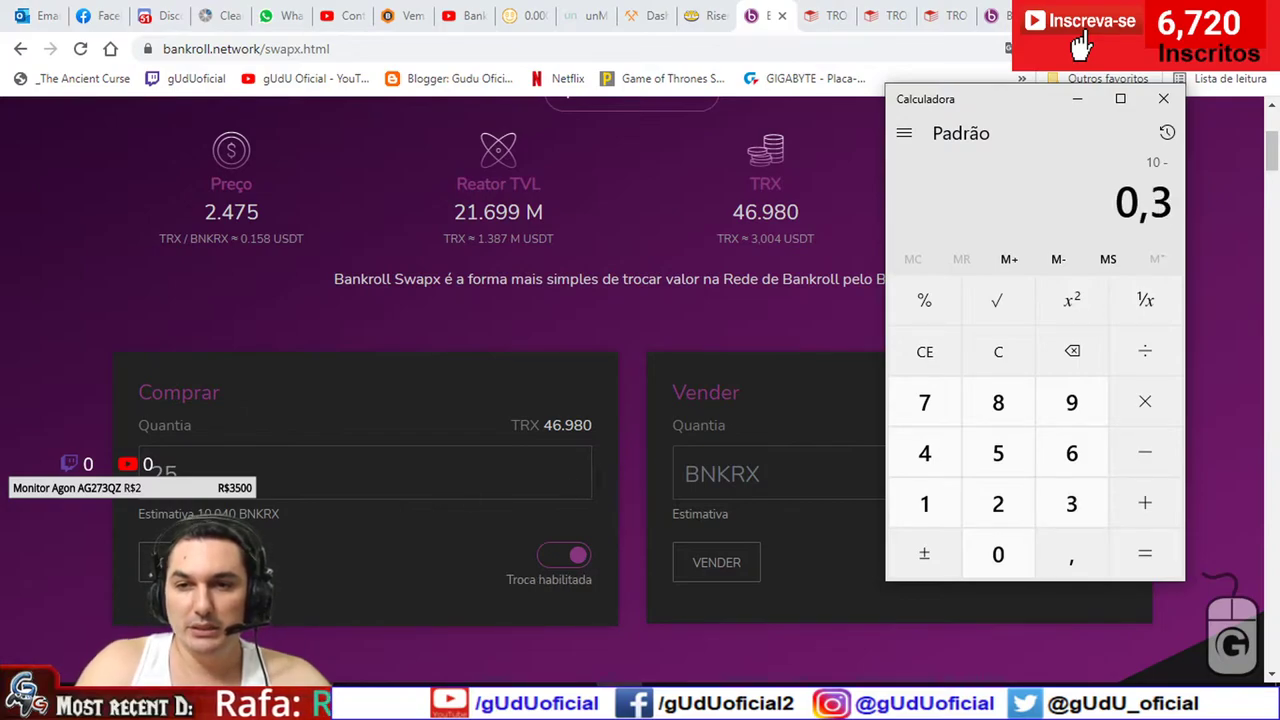
pyautogui.click(926, 305)
pyautogui.click(1143, 515)
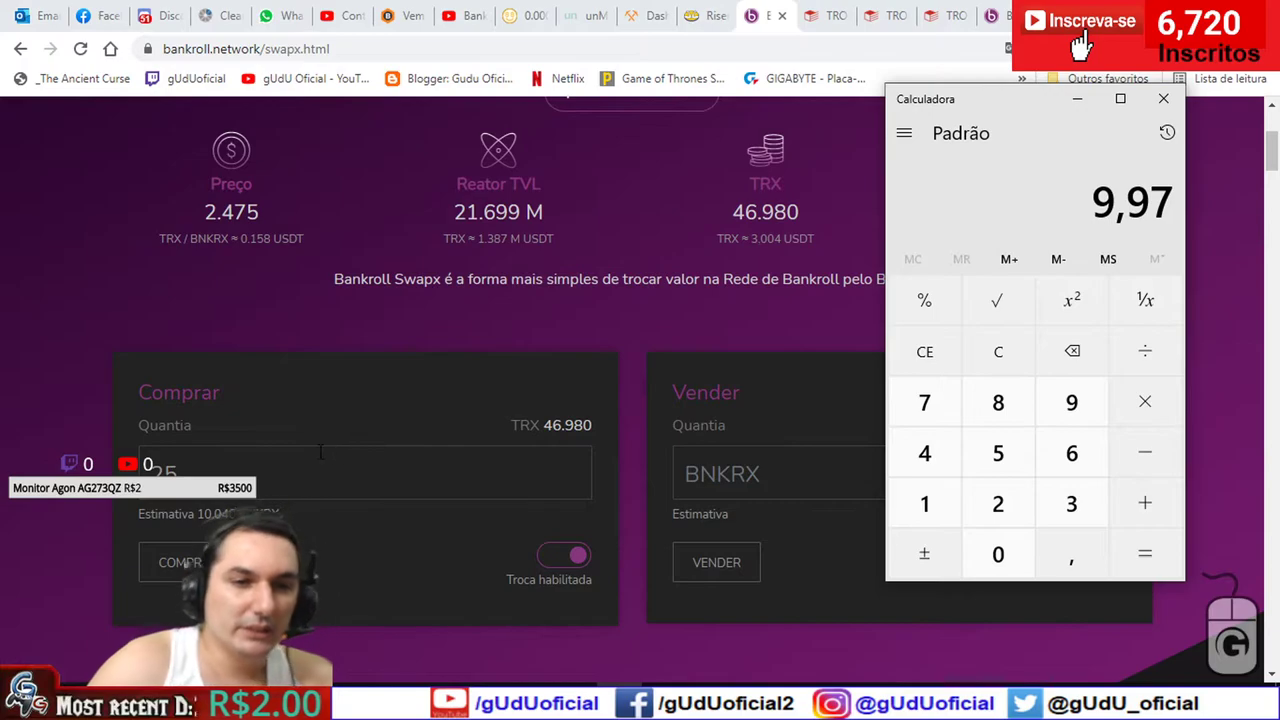
pyautogui.click(170, 467)
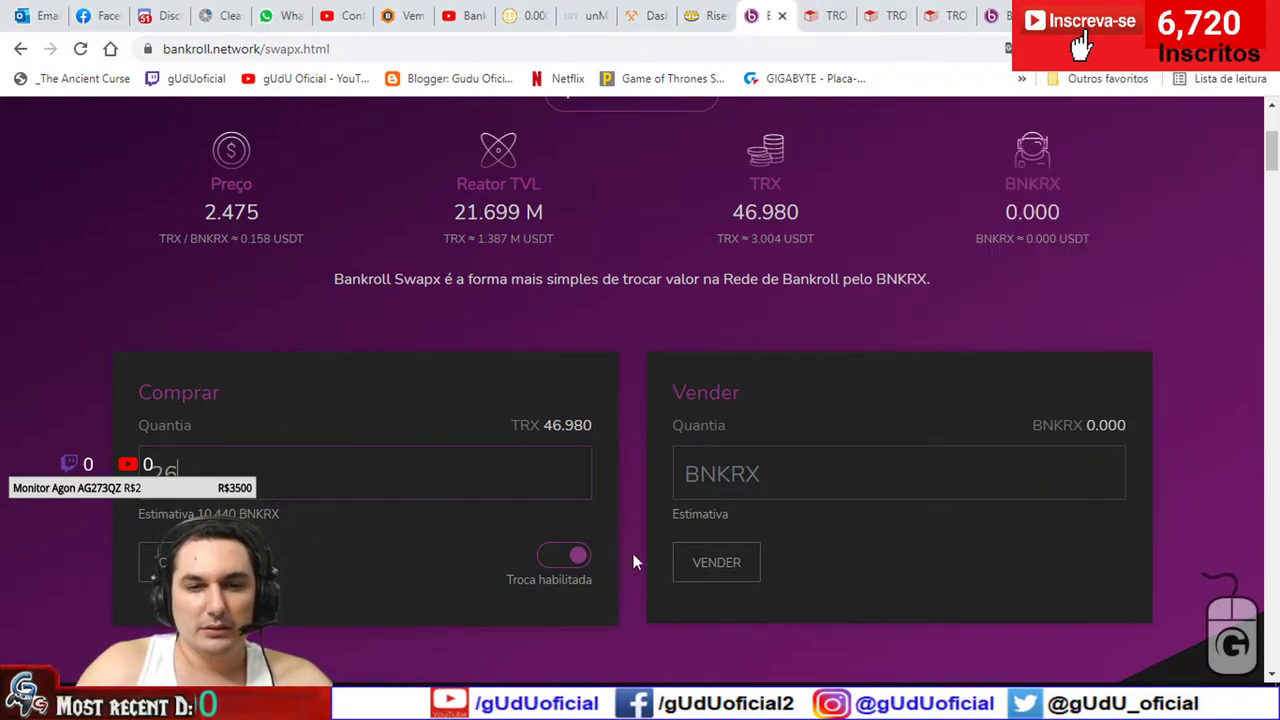
# - Compute 10,44 minus 0.3% and compare it with the swap estimate
pyautogui.hotkey('alt', 'Tab')
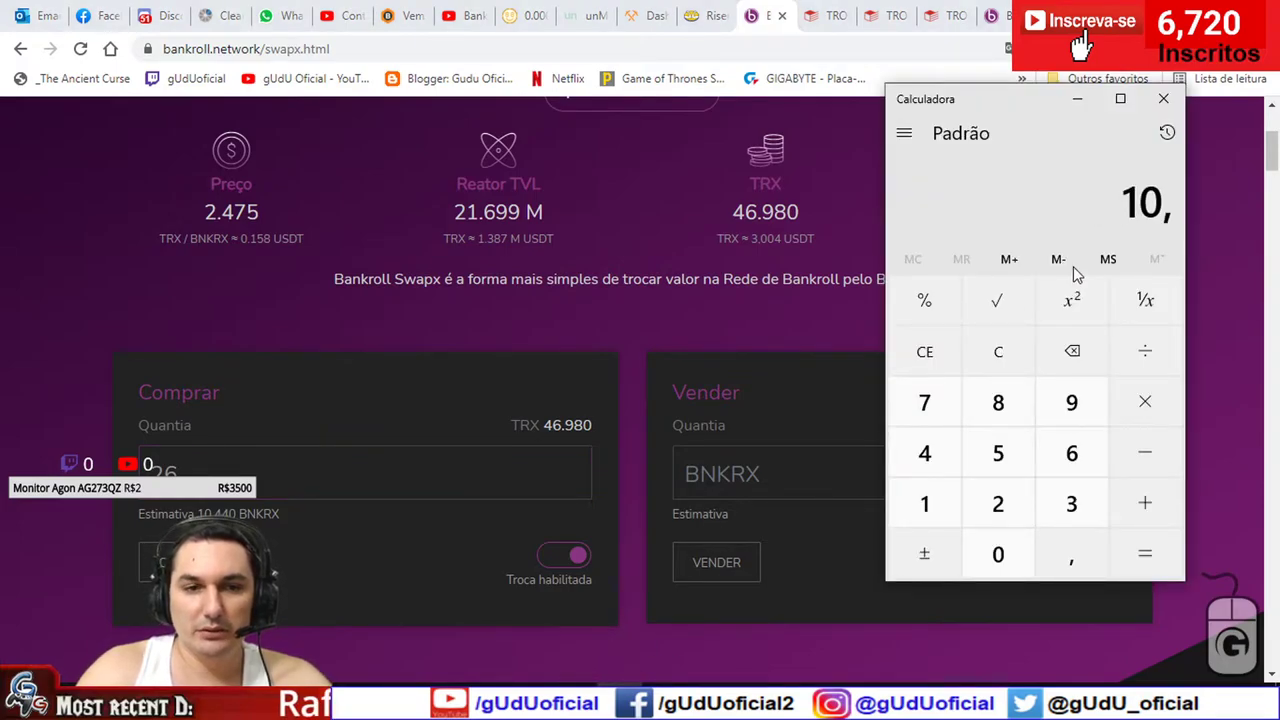
pyautogui.write('440')
pyautogui.press('-')
pyautogui.write('0,0')
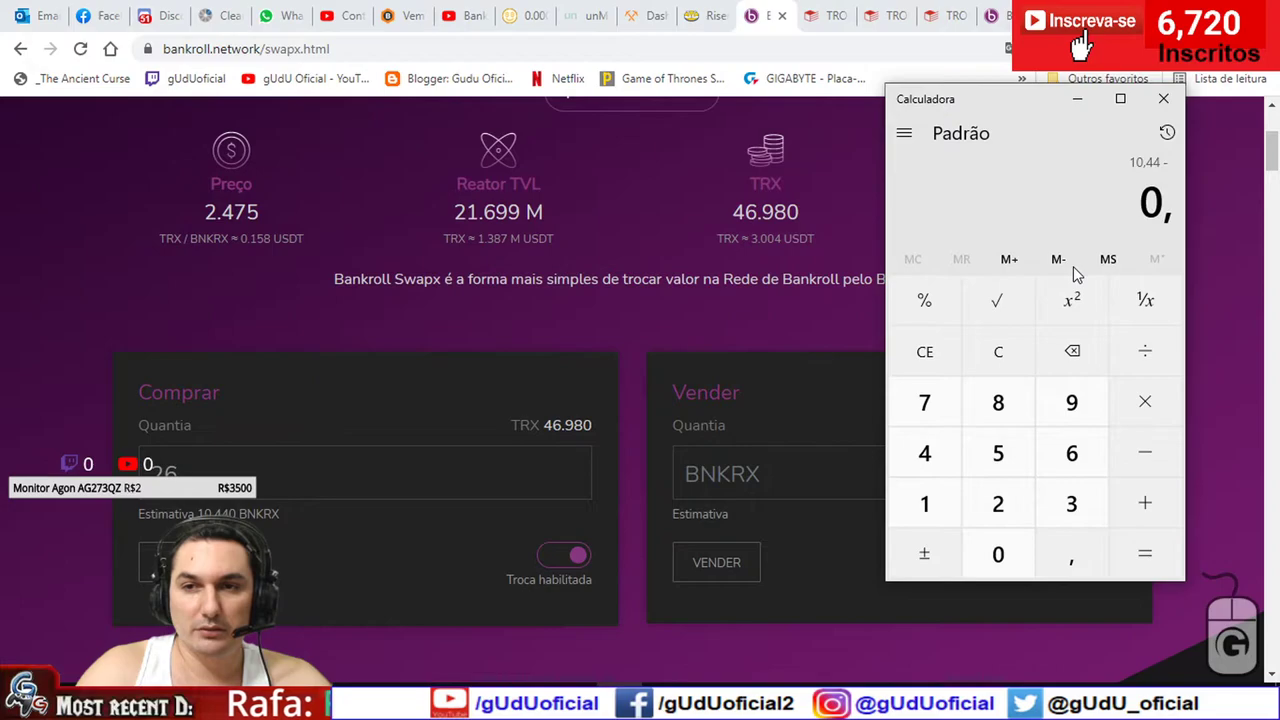
pyautogui.write('3')
pyautogui.click(920, 300)
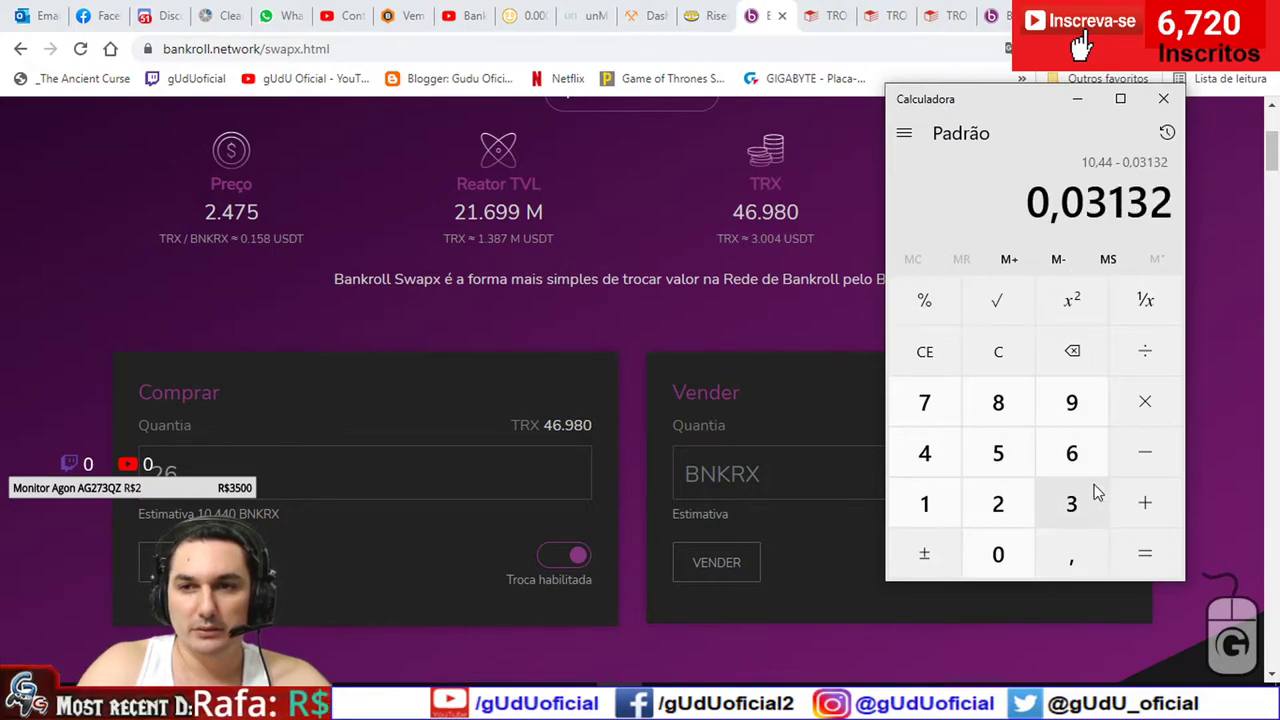
pyautogui.click(1155, 556)
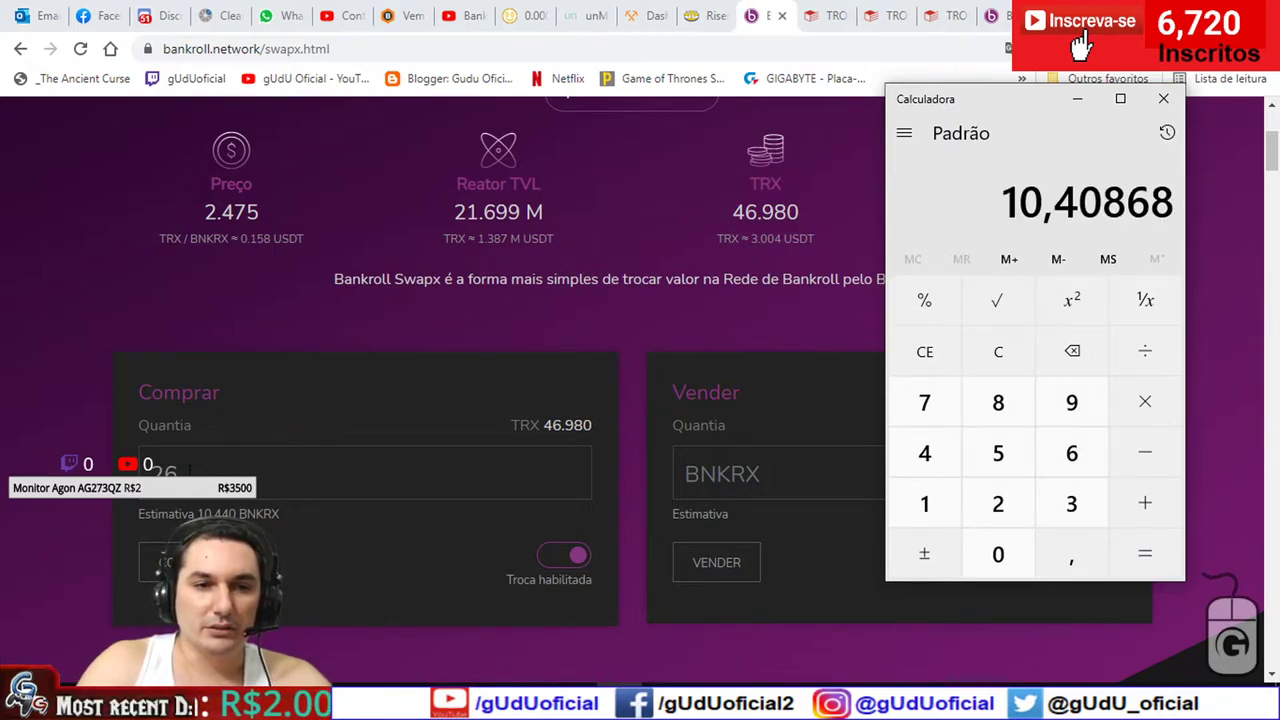
pyautogui.click(172, 470)
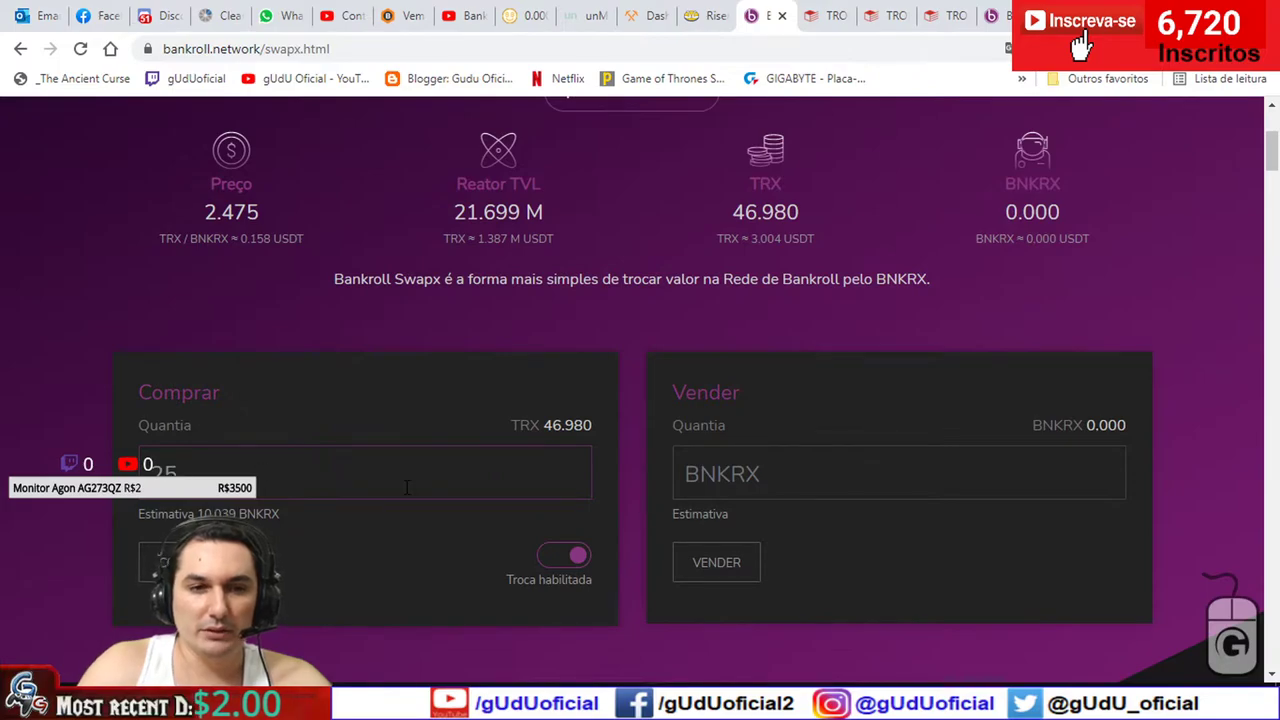
# - Compute 10,039 minus 0.3%, which gives 10,008883
pyautogui.hotkey('alt', 'Tab')
pyautogui.press('Escape')
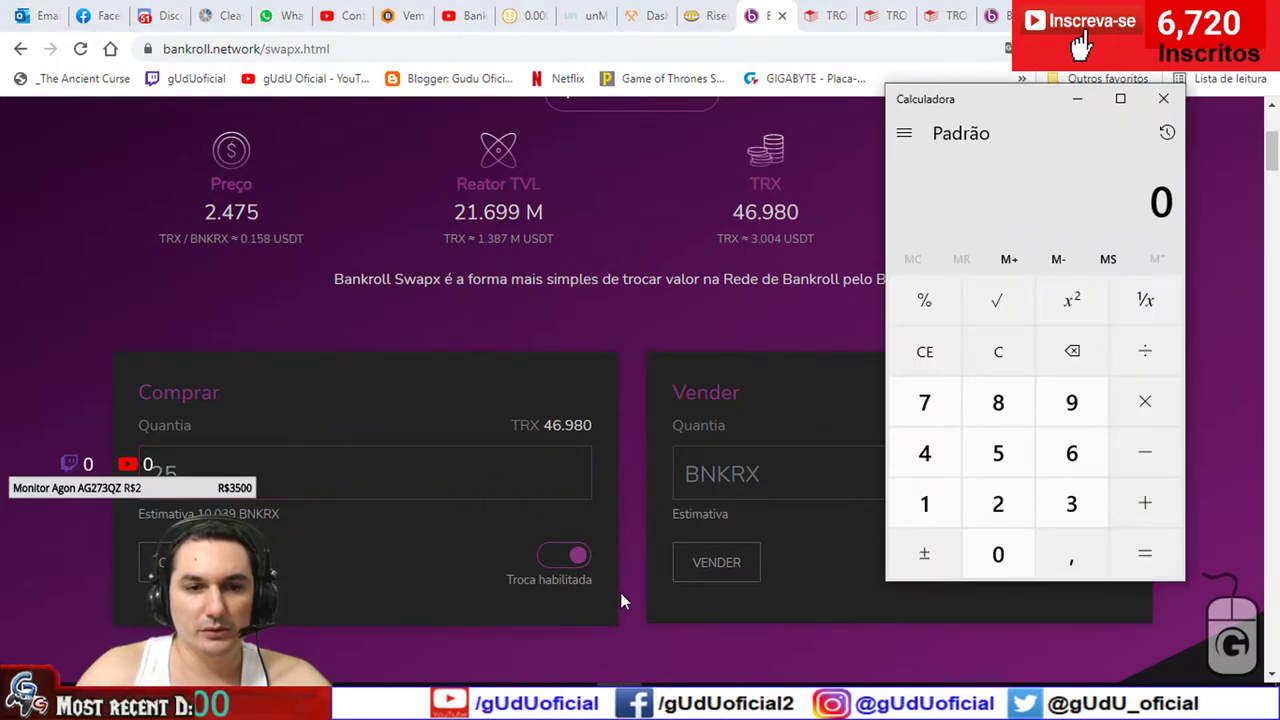
pyautogui.write('10,039')
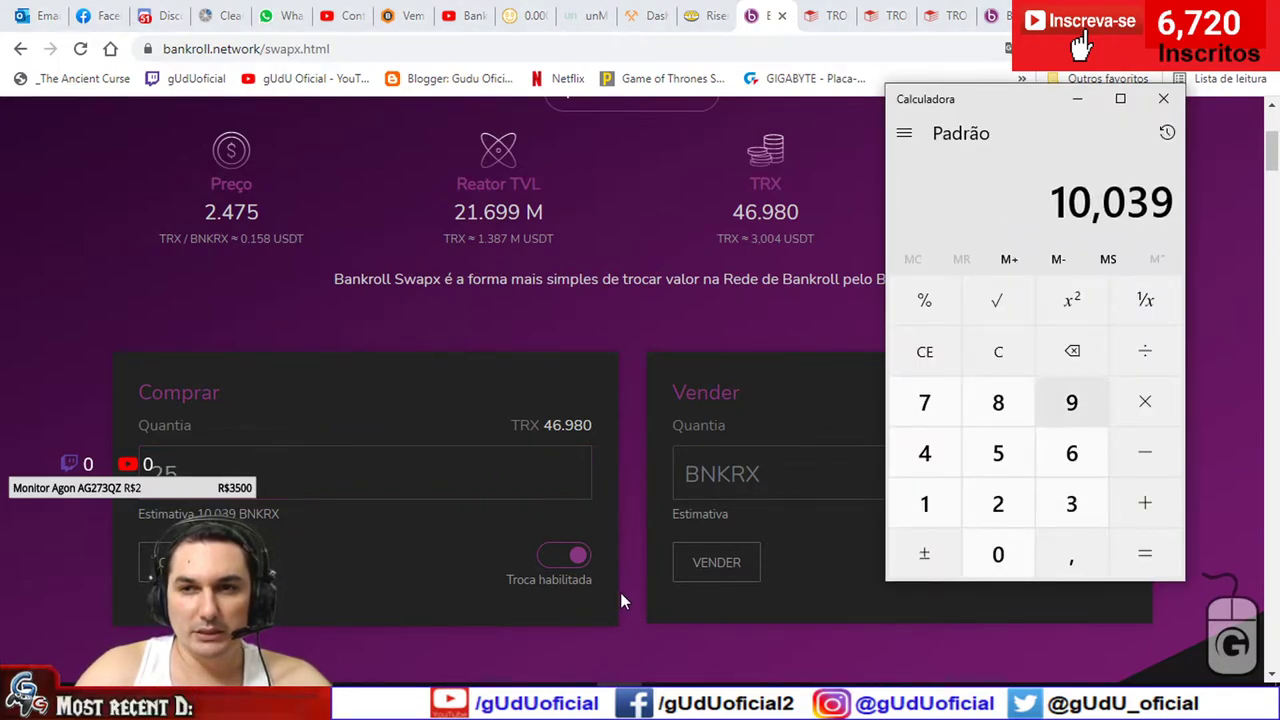
pyautogui.press('-')
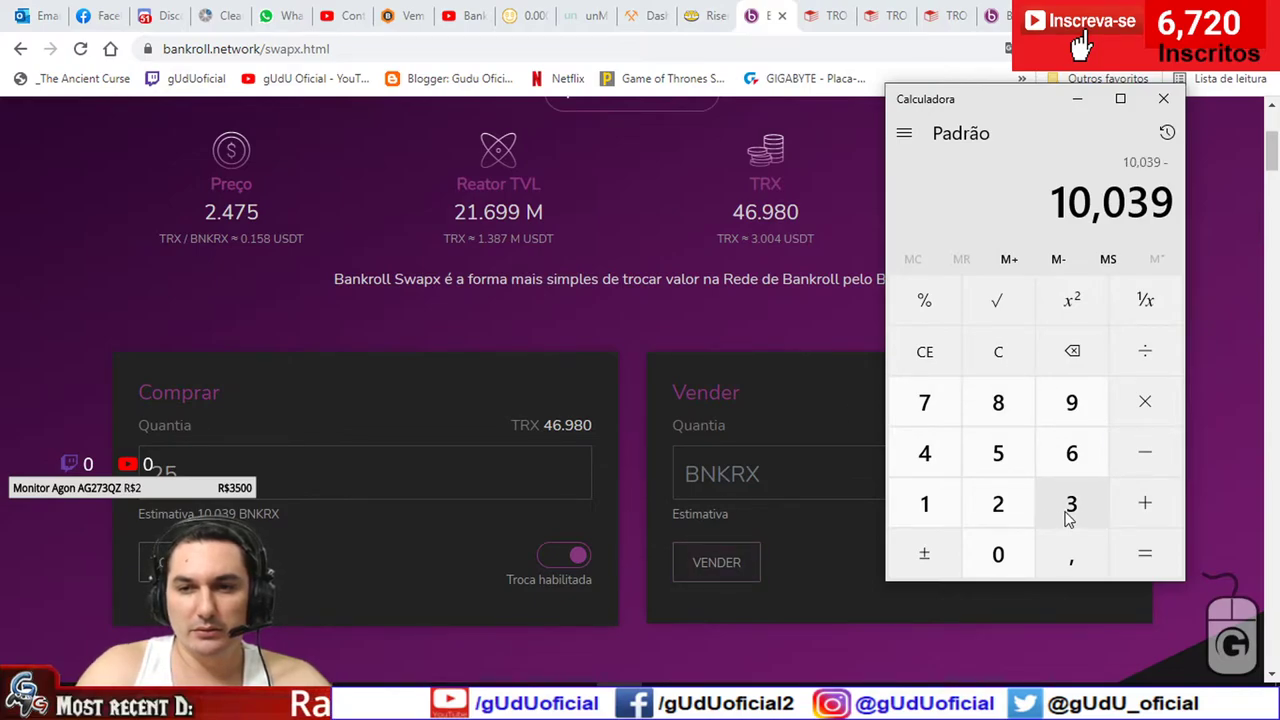
pyautogui.click(998, 554)
pyautogui.click(1071, 554)
pyautogui.click(1071, 503)
pyautogui.click(925, 310)
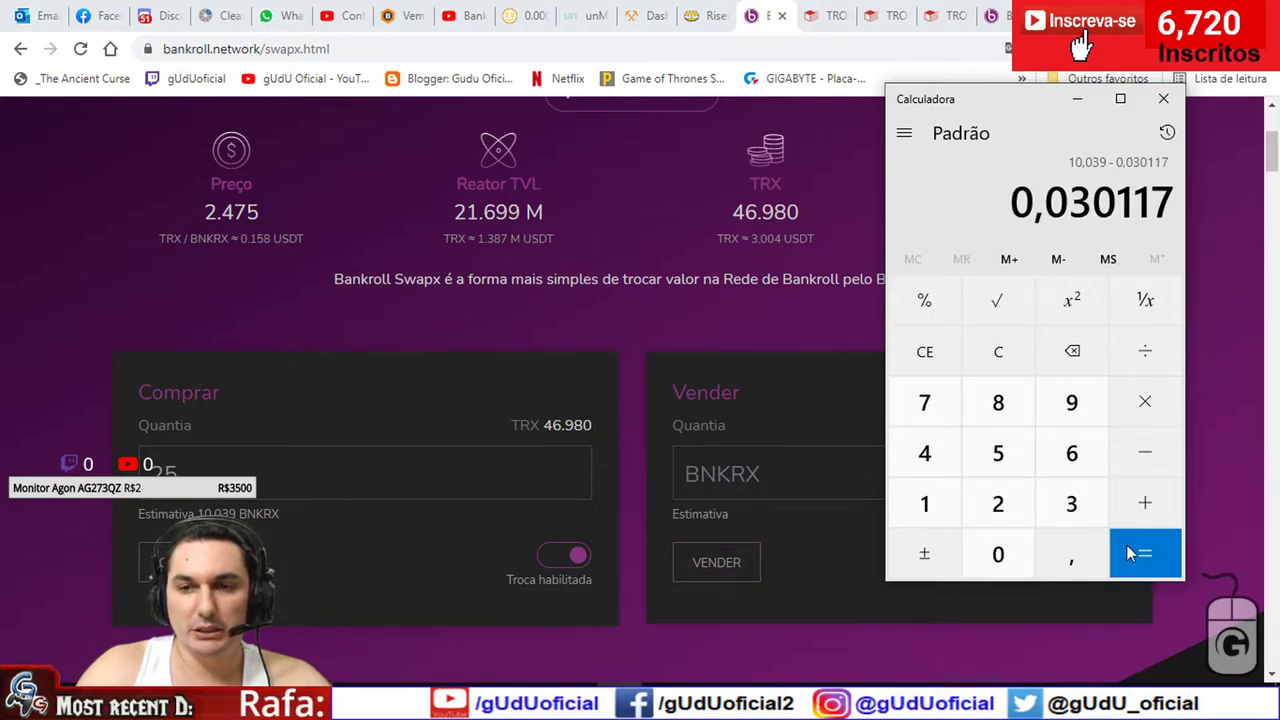
pyautogui.click(1142, 552)
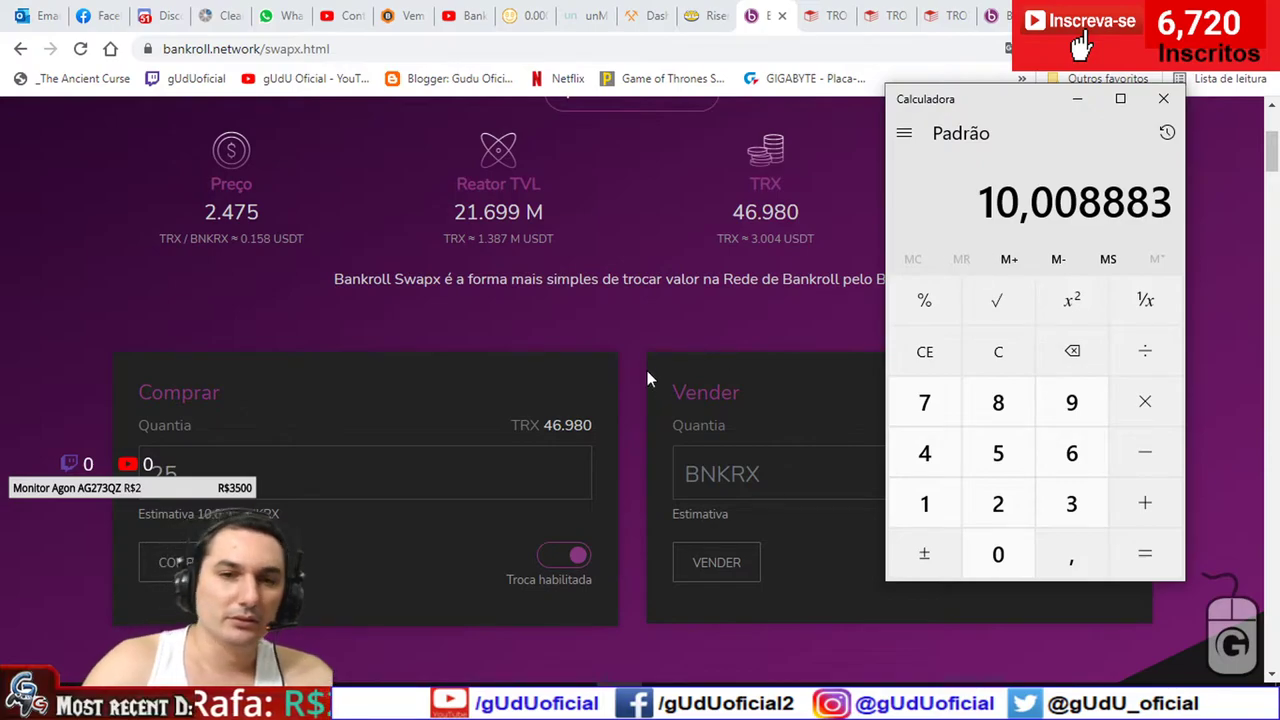
pyautogui.click(636, 349)
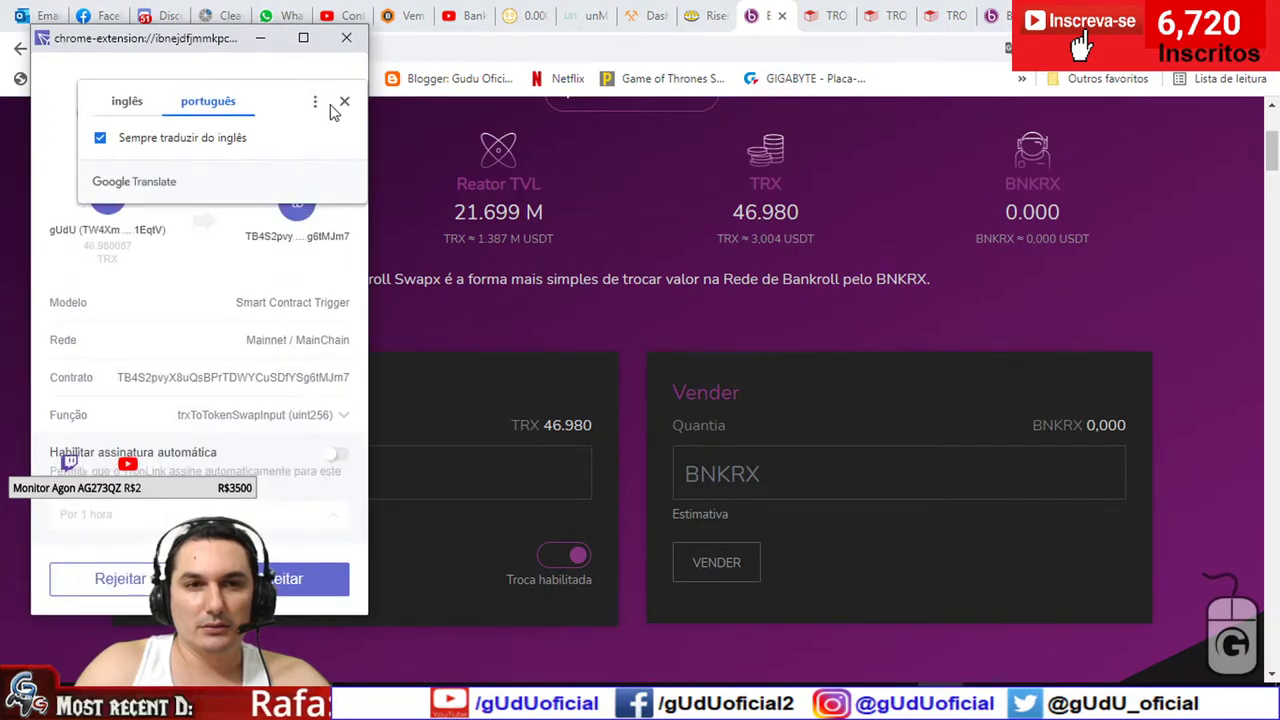
# - Approve the 25 TRX trxToTokenSwapInput request and open its transaction hash in a new Tronscan tab
pyautogui.click(347, 102)
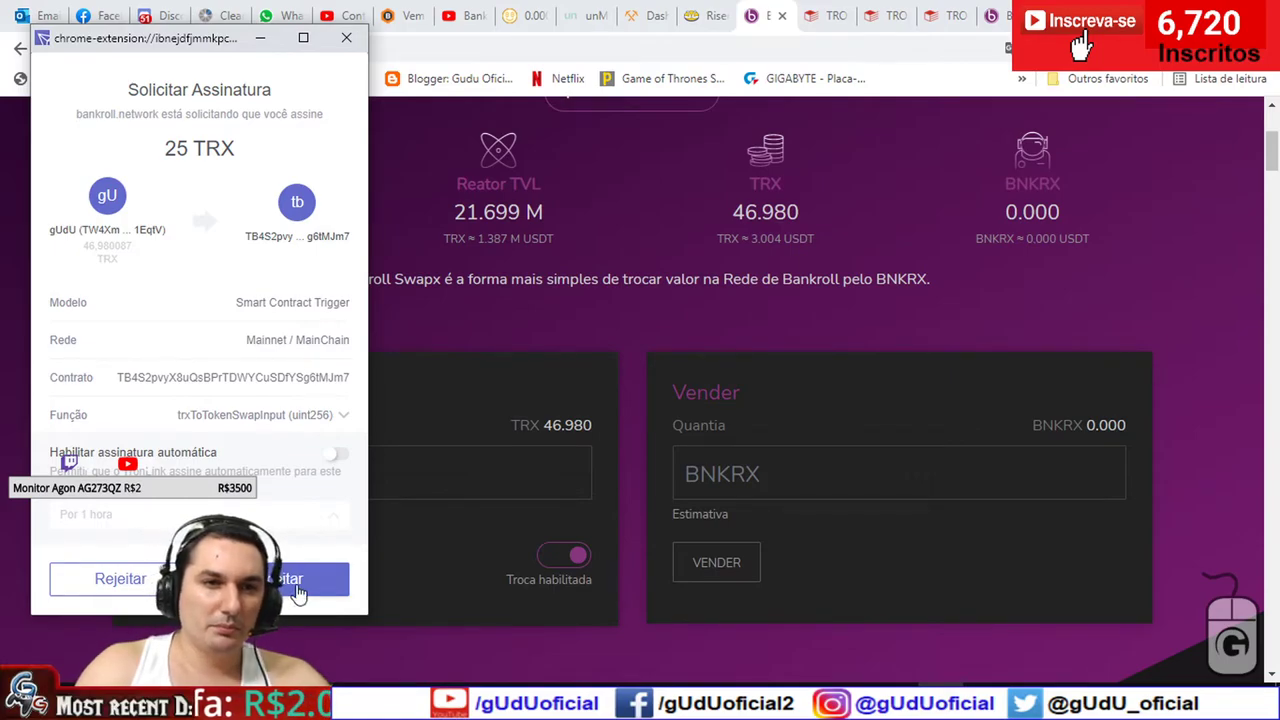
pyautogui.click(298, 588)
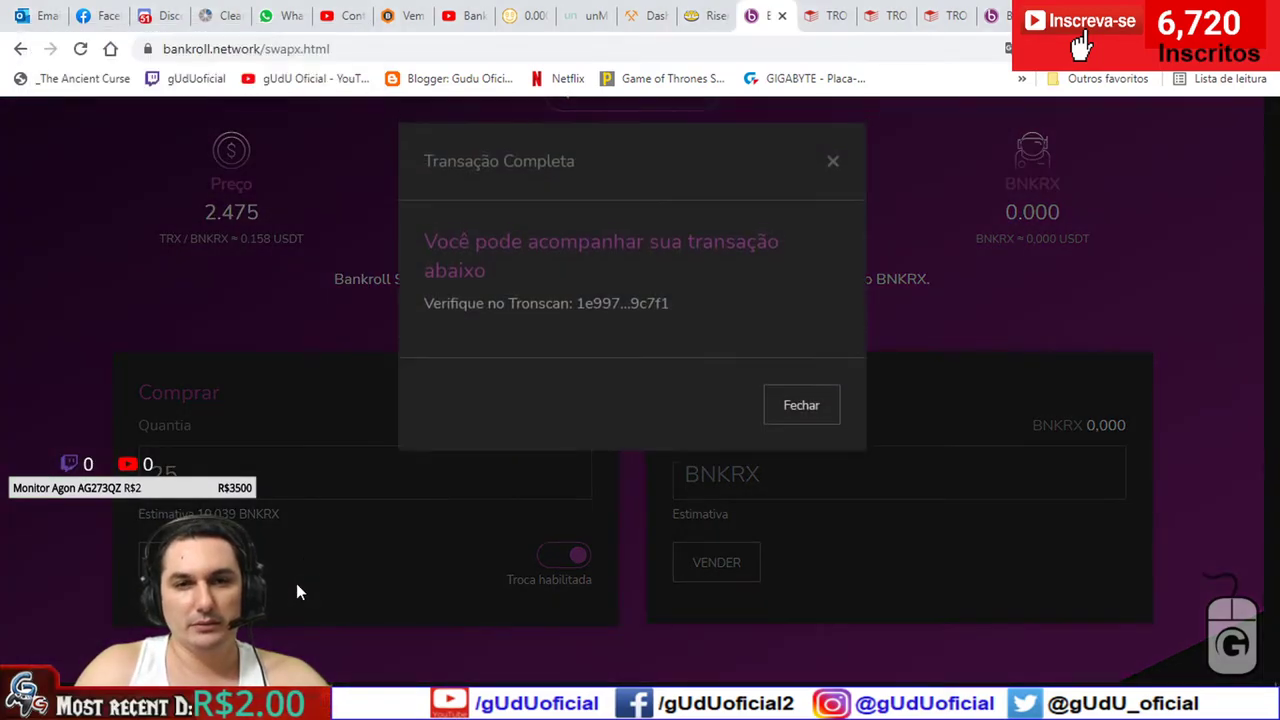
pyautogui.middleClick(614, 305)
pyautogui.click(787, 10)
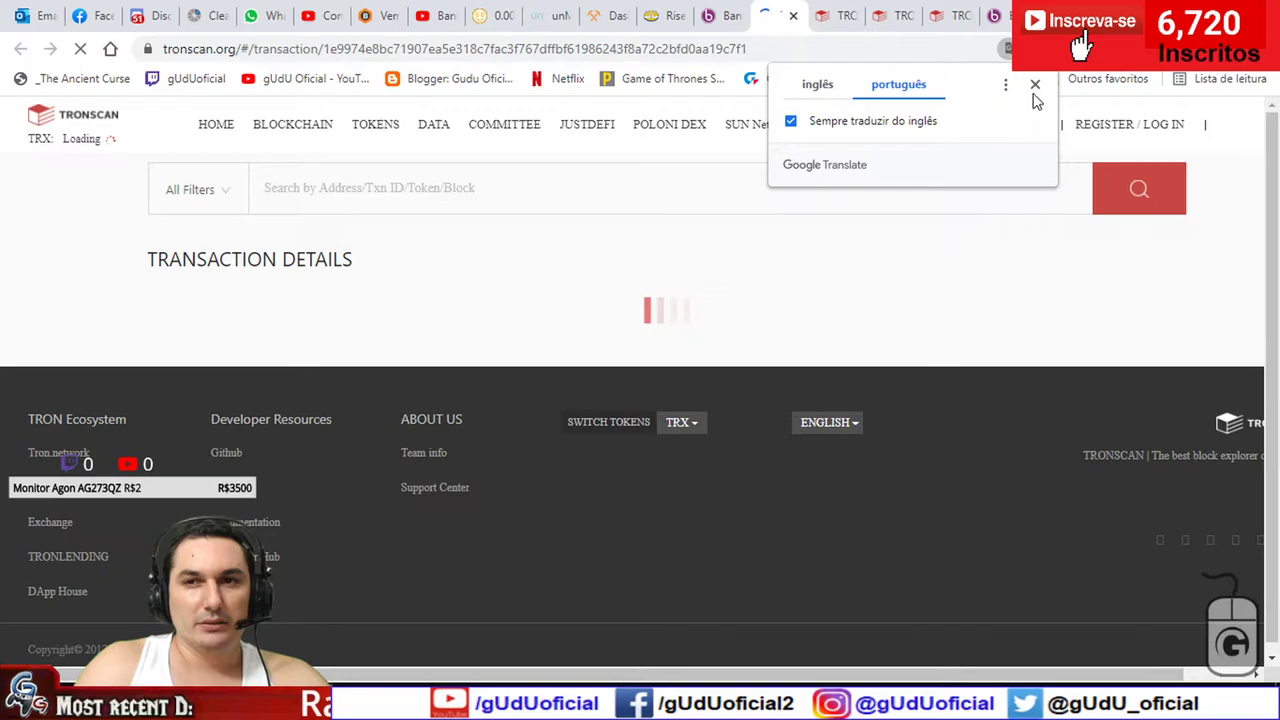
pyautogui.click(1034, 85)
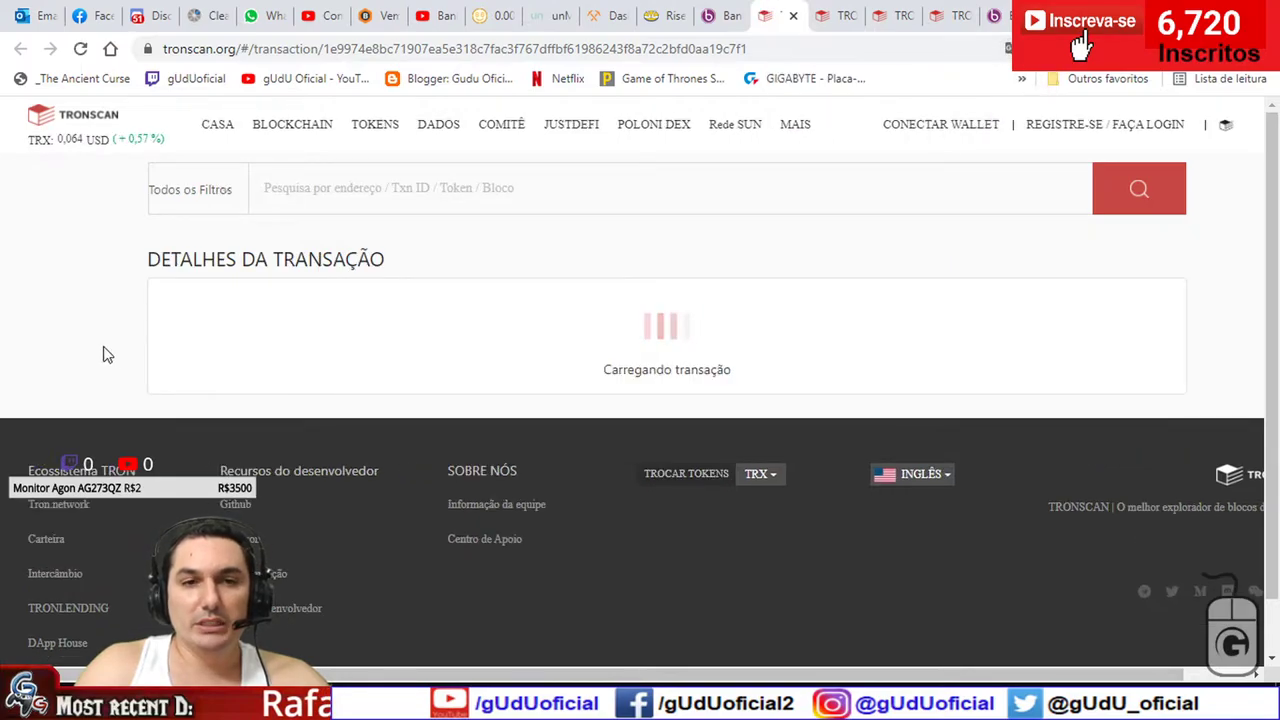
pyautogui.scroll(-5, 107, 354)
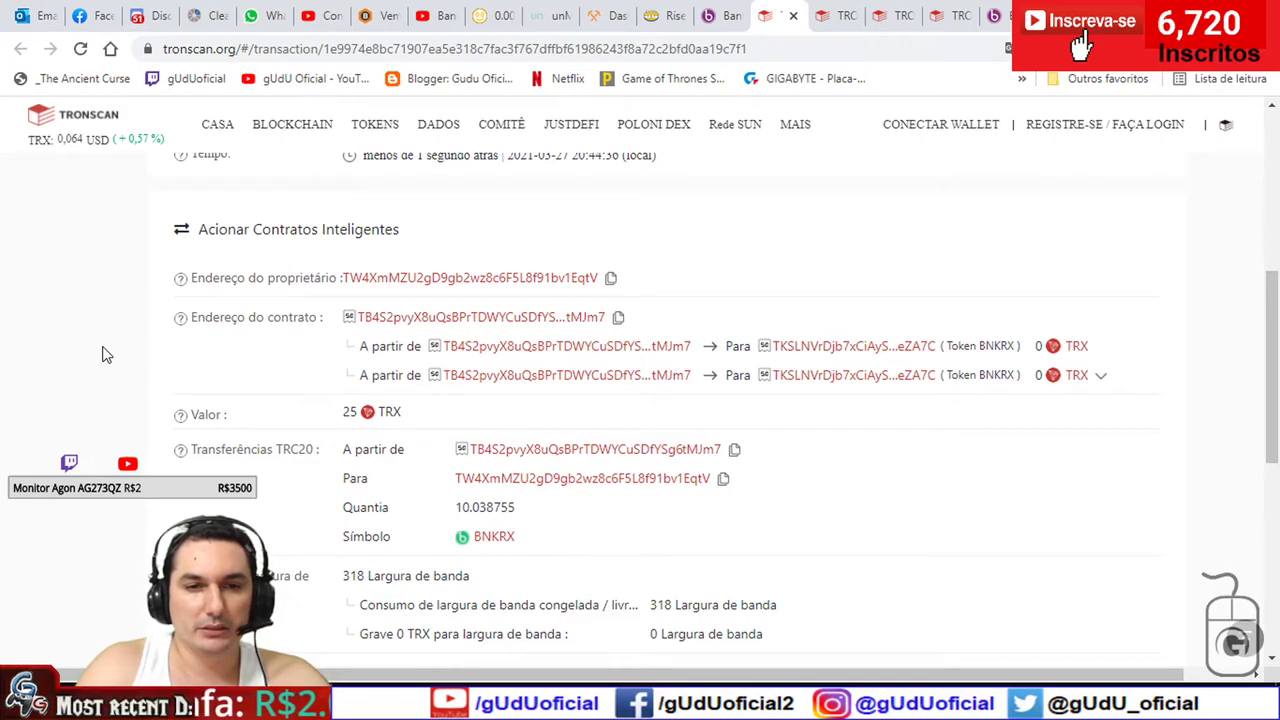
# - Highlight the 14.73192 TRX burned for energy, then switch to the older transaction's tab
pyautogui.scroll(-1, 107, 354)
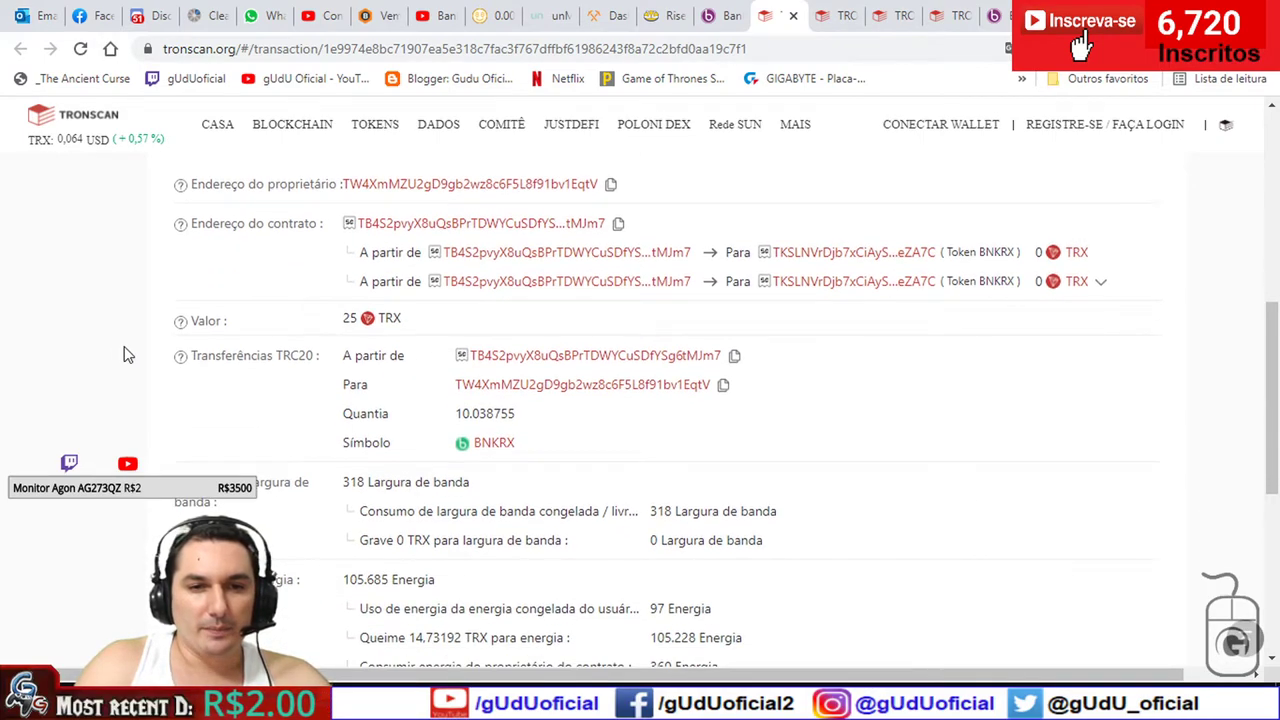
pyautogui.scroll(-1, 125, 354)
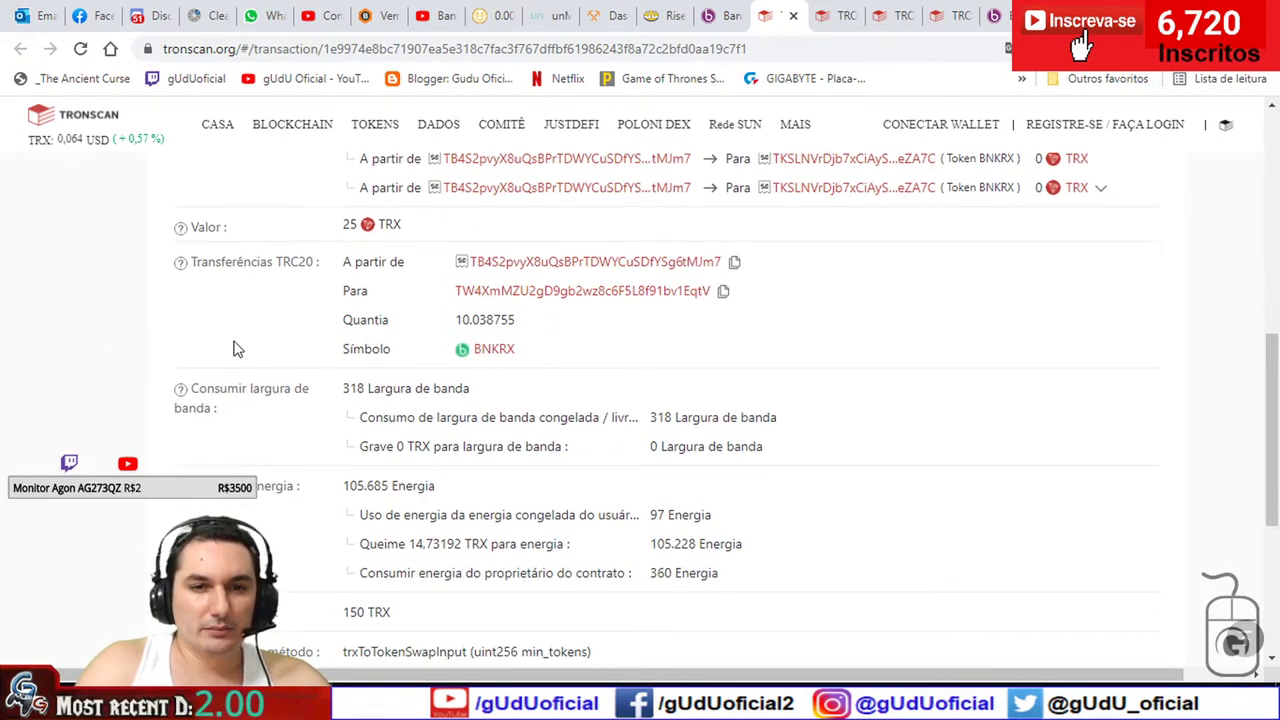
pyautogui.scroll(-1, 228, 382)
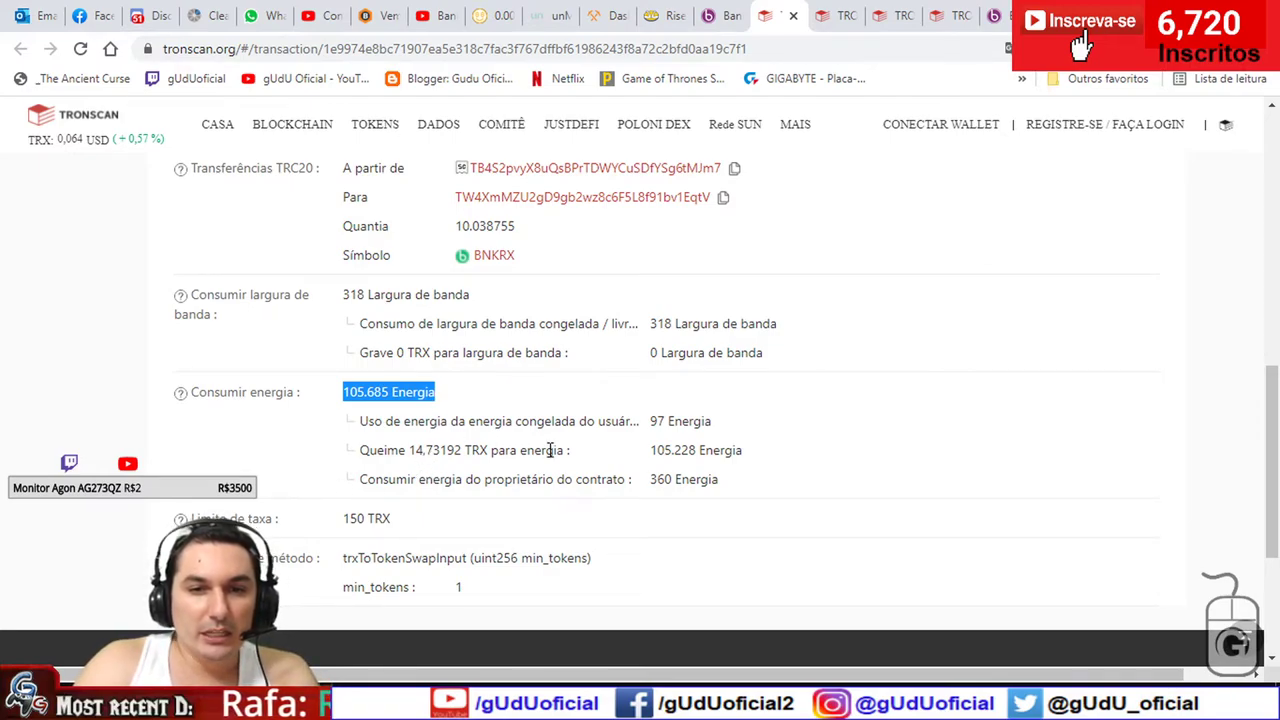
pyautogui.moveTo(581, 452); pyautogui.dragTo(425, 451)
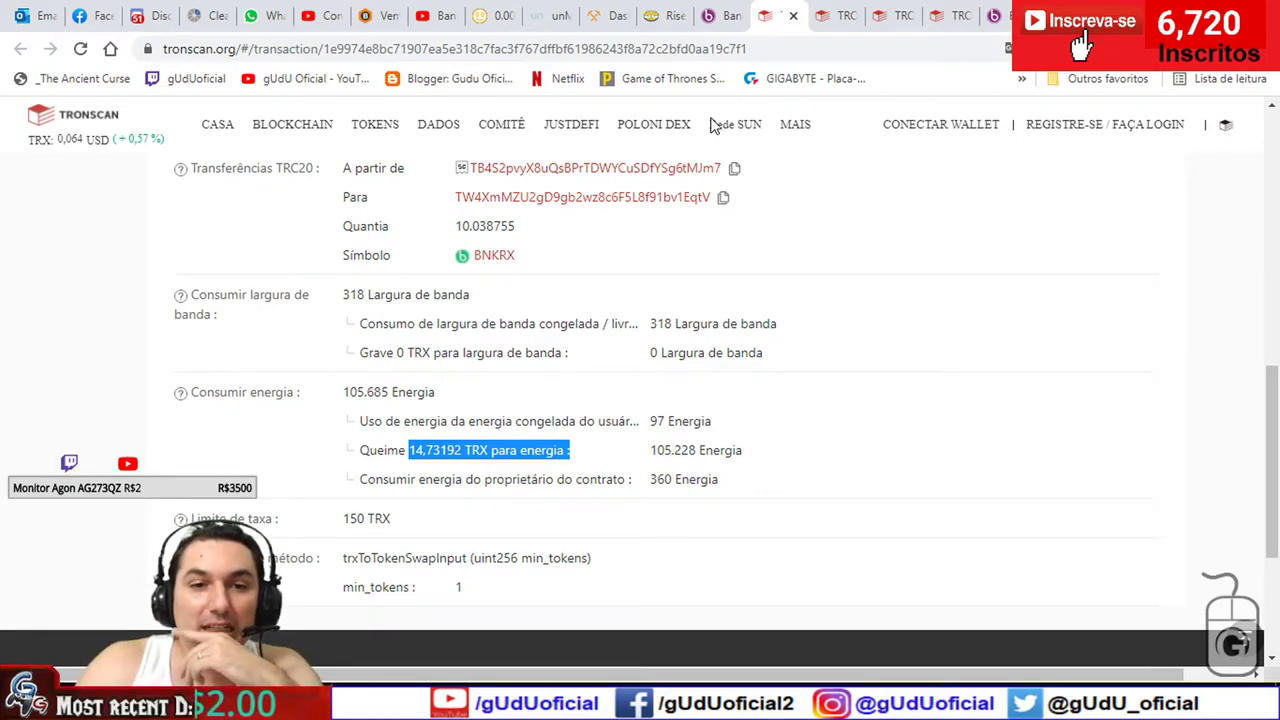
pyautogui.click(842, 15)
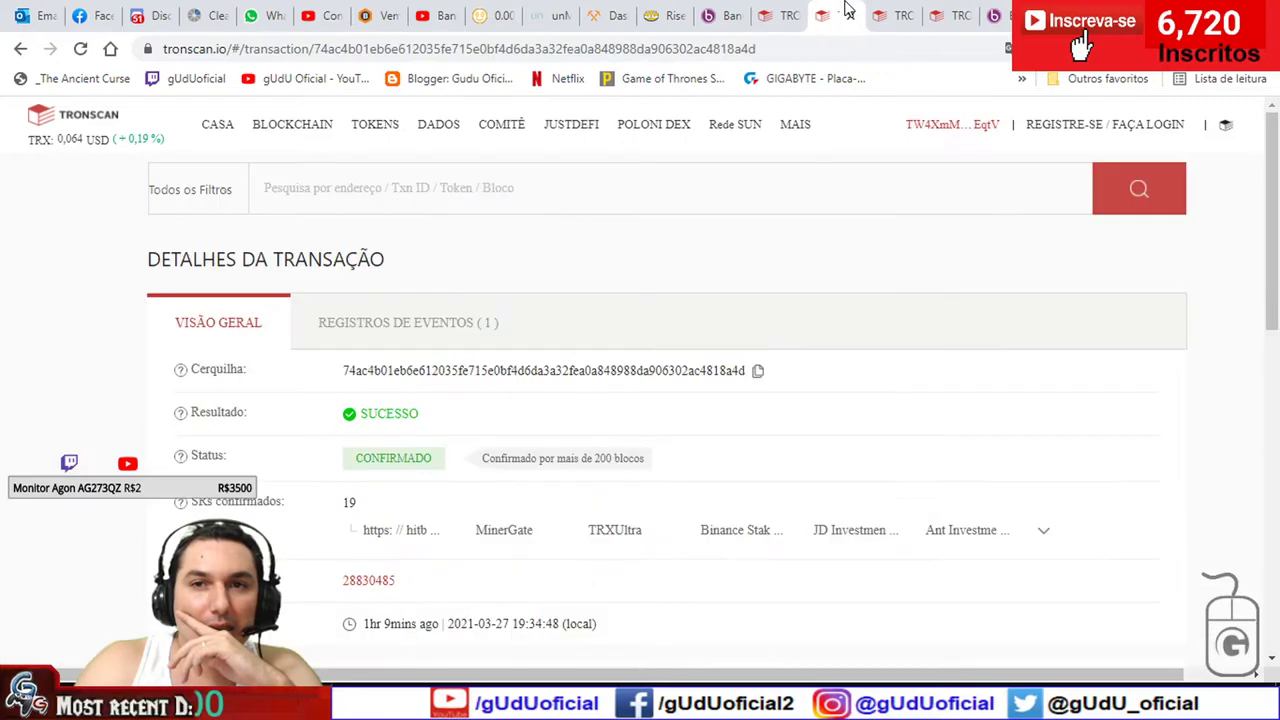
# - Refresh the TronLink wallet balances and check its TRX transaction history
pyautogui.click(994, 14)
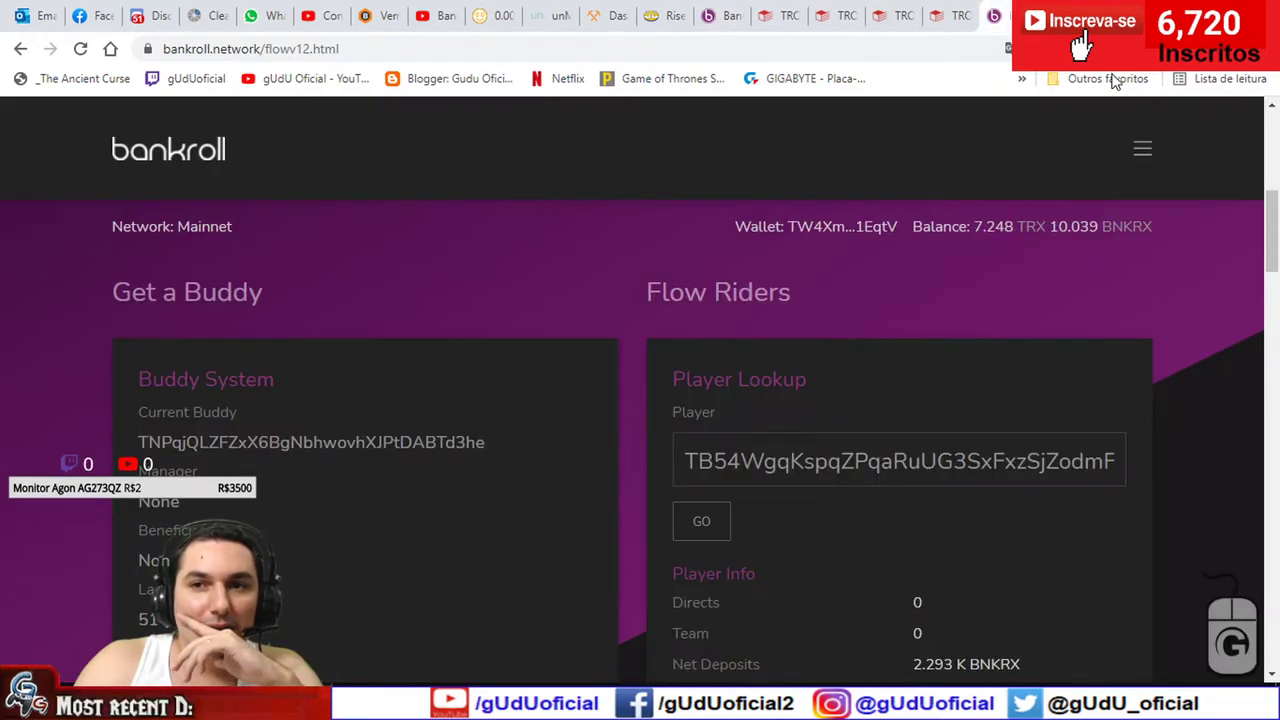
pyautogui.click(1138, 48)
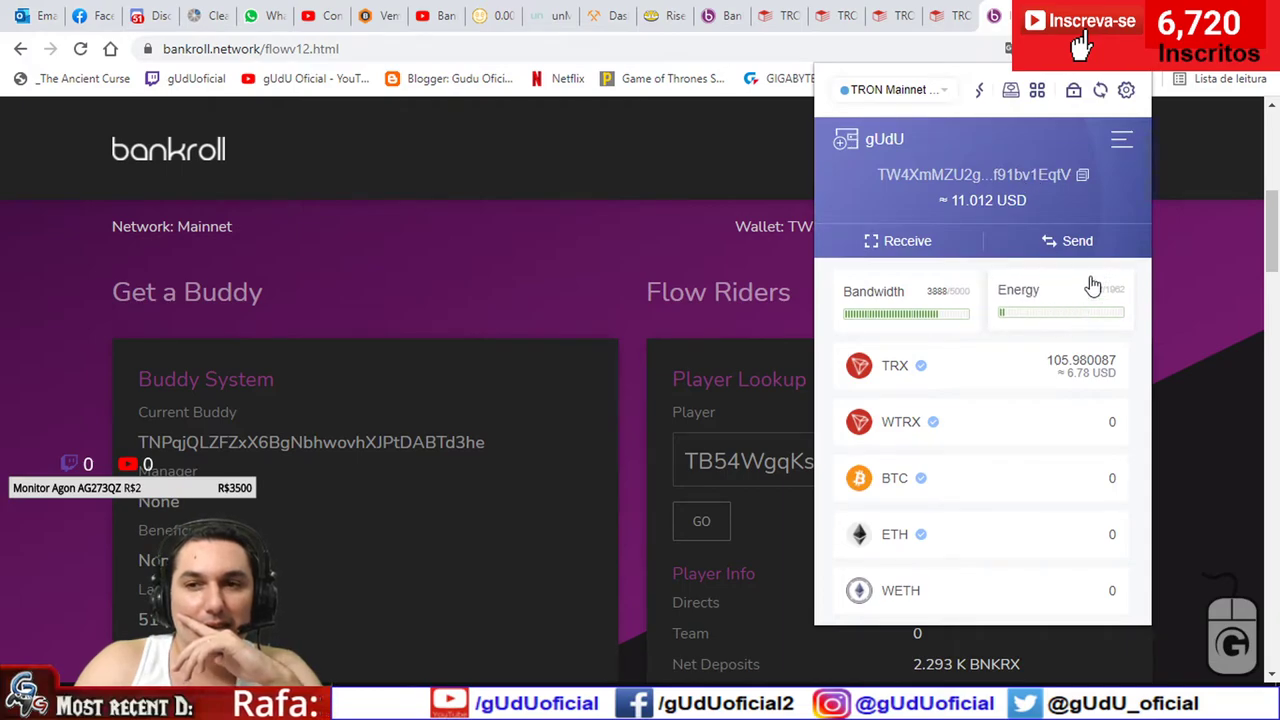
pyautogui.click(1099, 91)
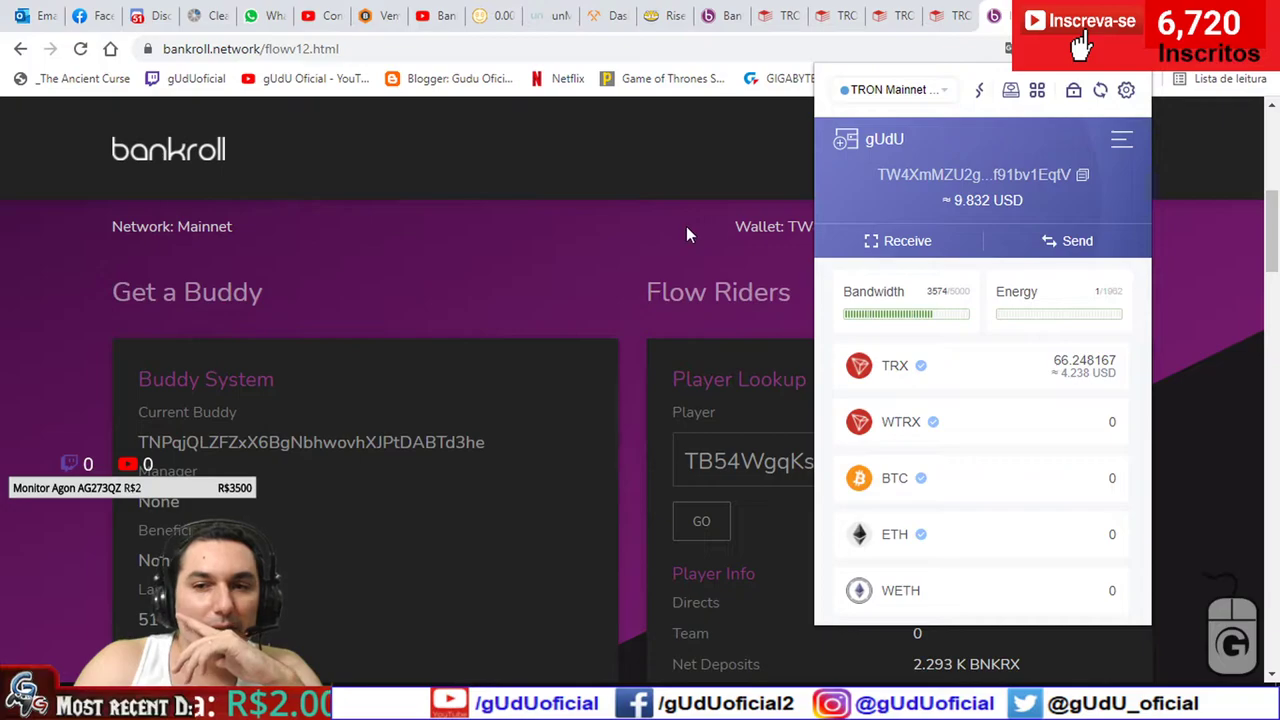
pyautogui.click(985, 357)
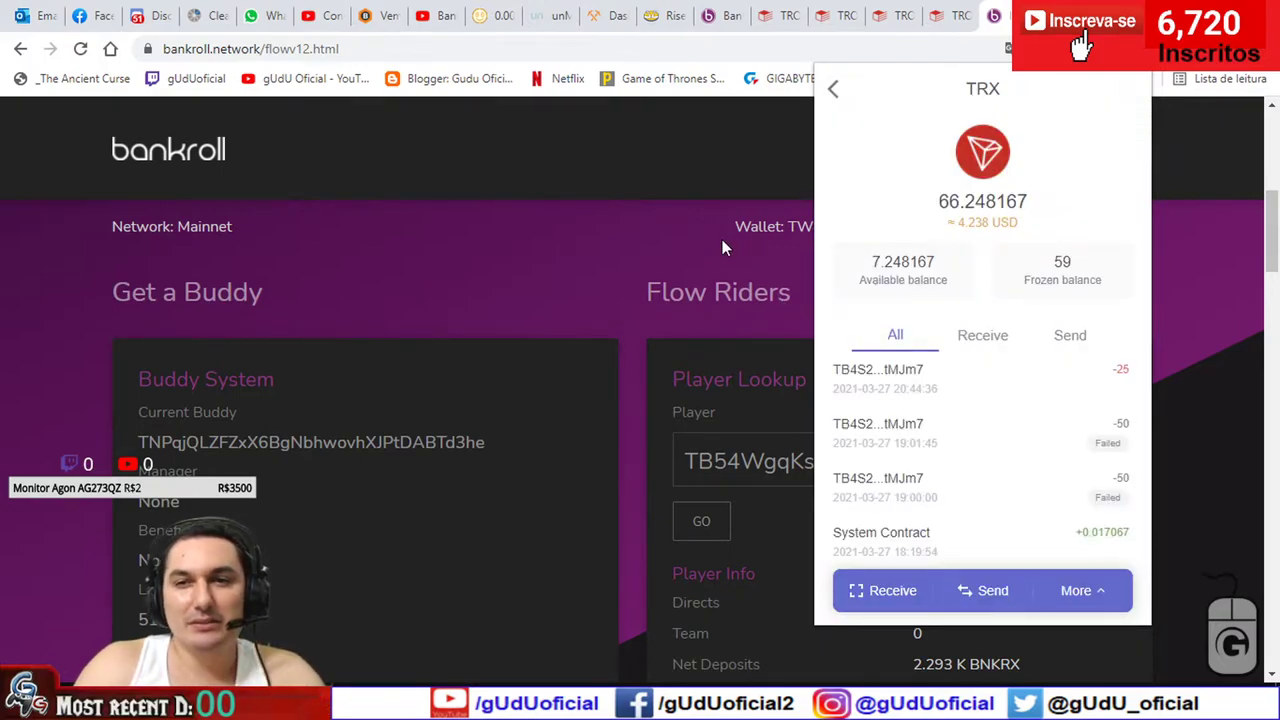
pyautogui.click(722, 240)
# - Dismiss the completed-transaction notice on Swapx and view the successful transaction on Tronscan
pyautogui.click(726, 14)
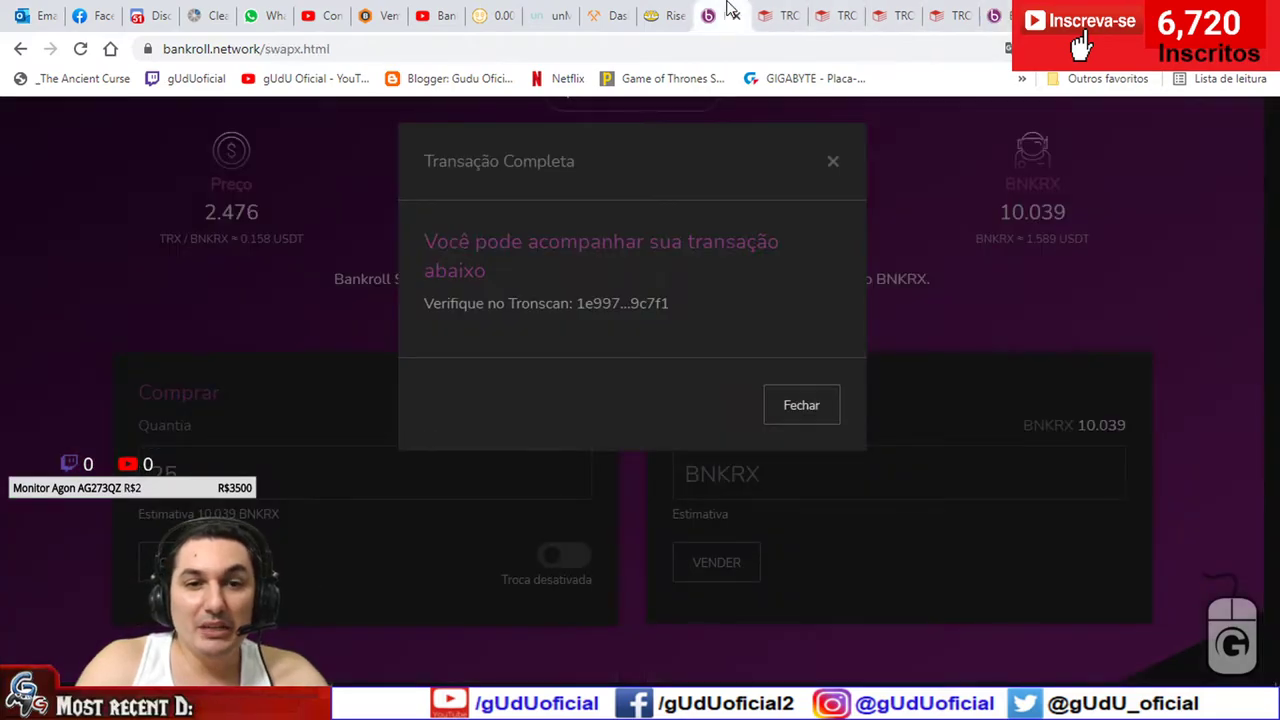
pyautogui.click(800, 404)
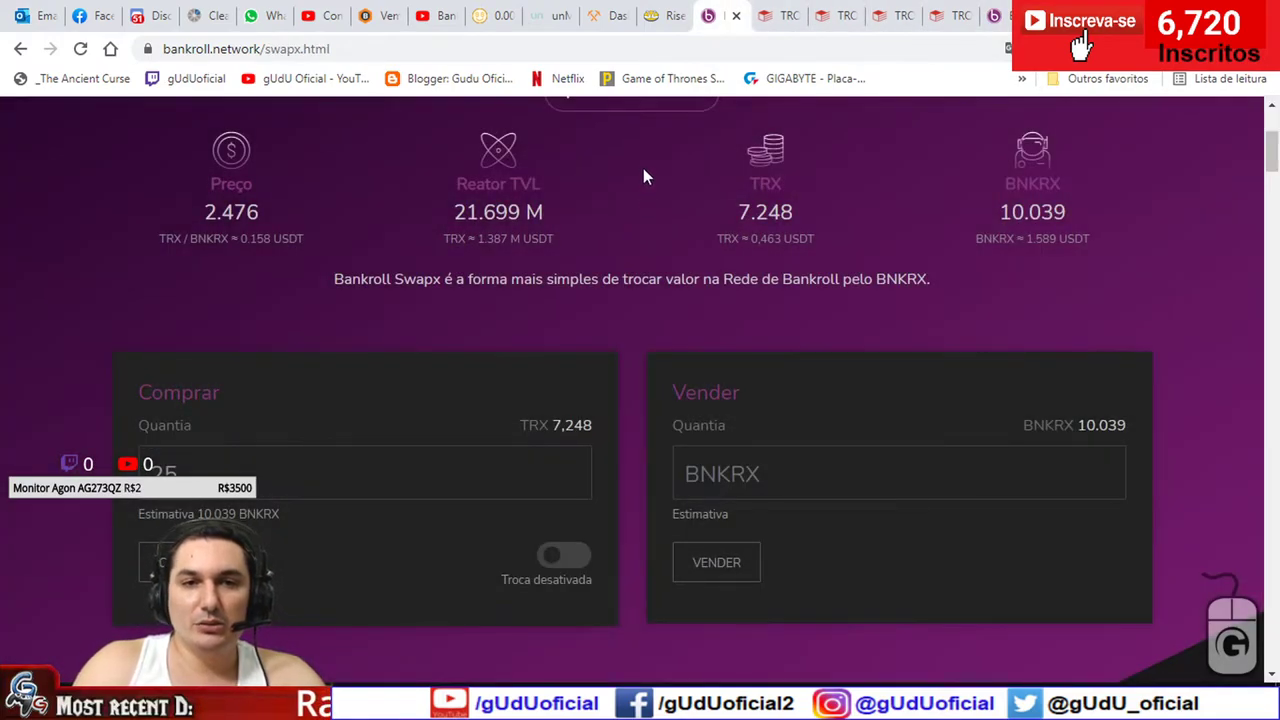
pyautogui.scroll(3, 643, 200)
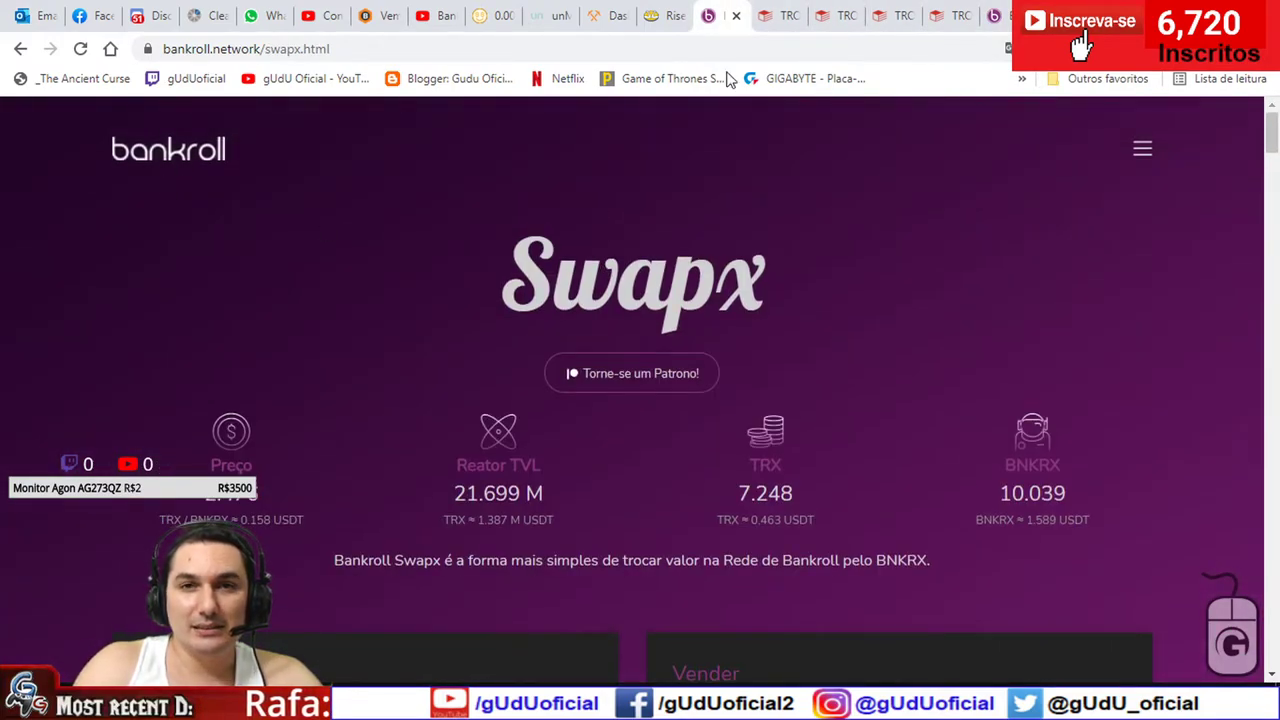
pyautogui.click(850, 14)
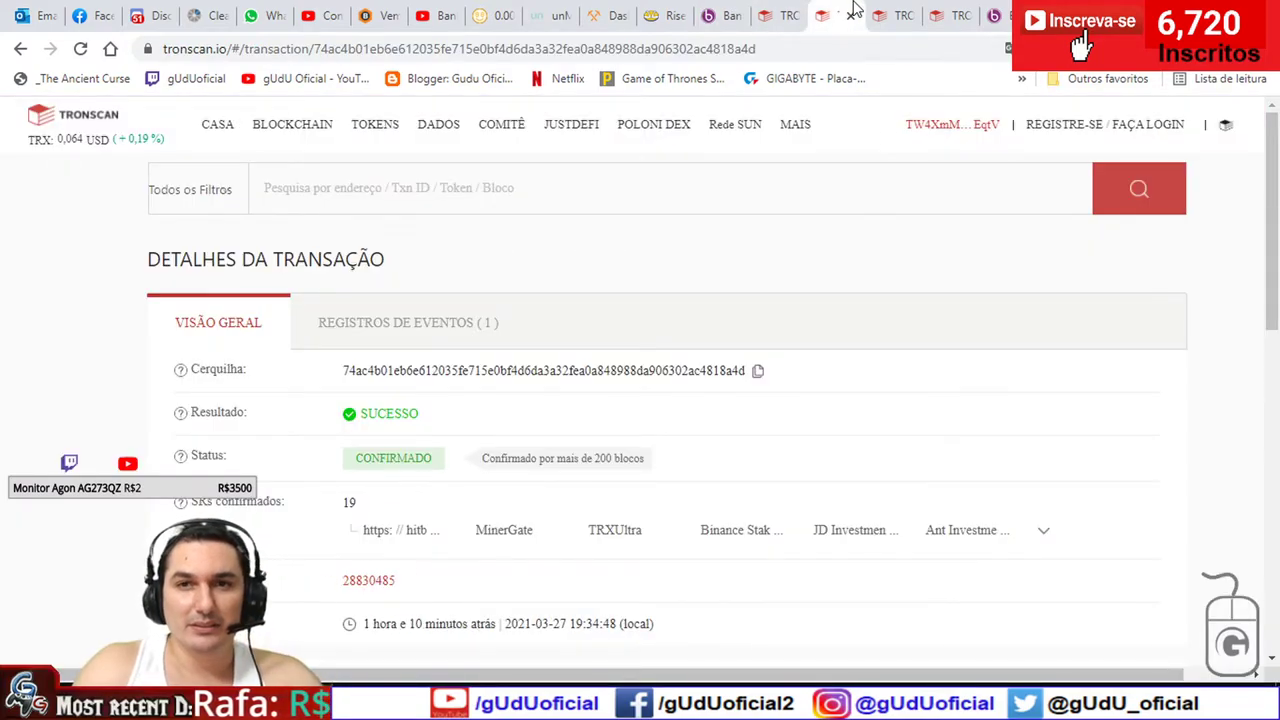
# - Compare the energy sections across the Tronscan transaction tabs, including the failed transaction
pyautogui.click(891, 12)
pyautogui.click(600, 421)
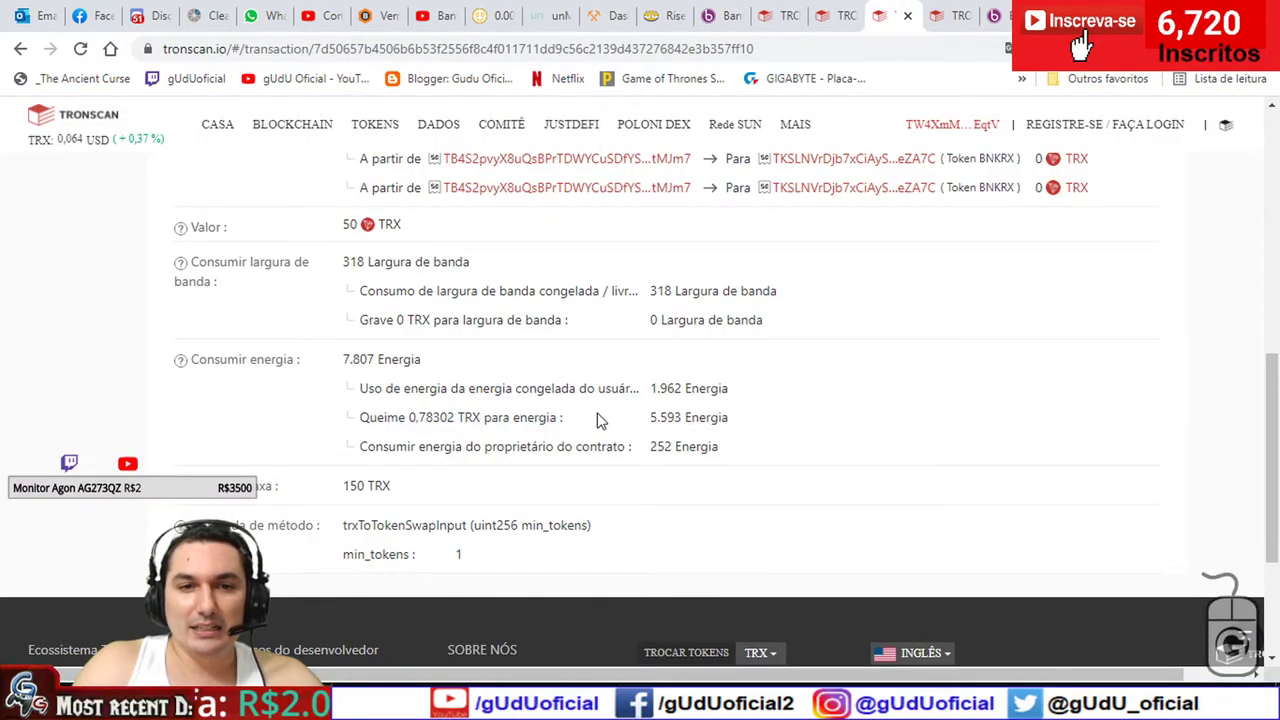
pyautogui.click(835, 18)
pyautogui.scroll(-4, 543, 457)
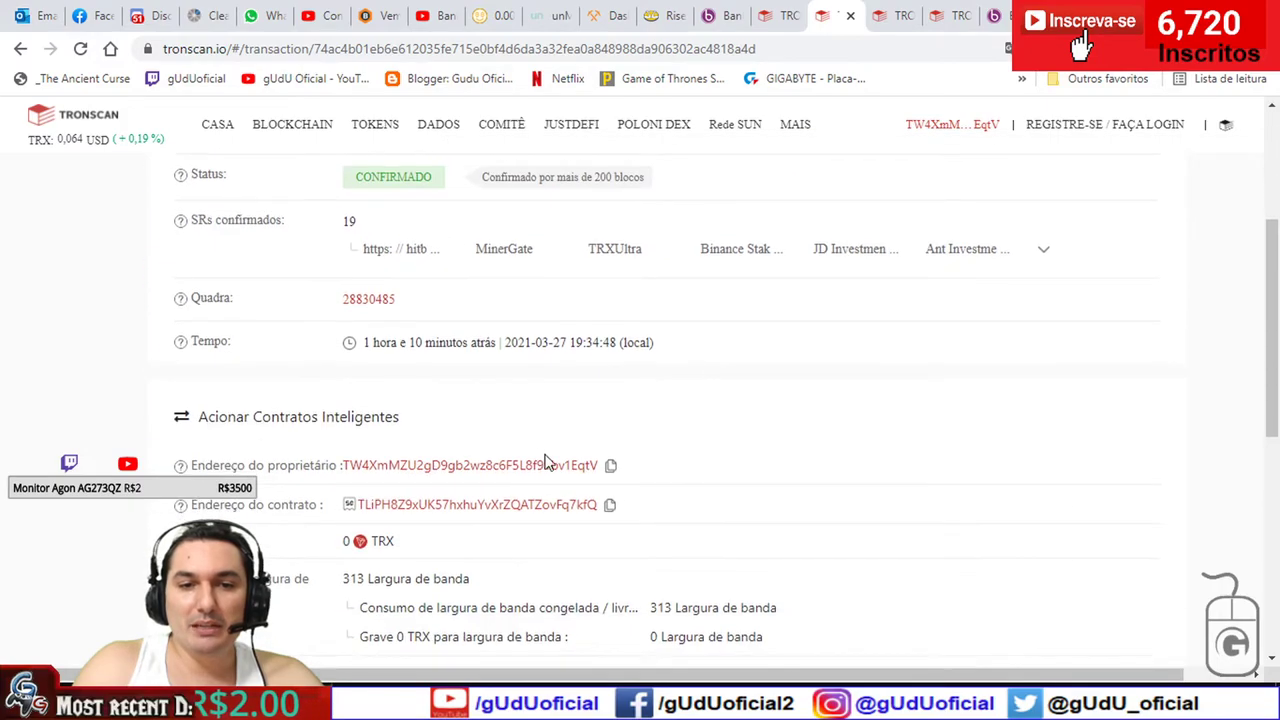
pyautogui.scroll(-3, 671, 465)
pyautogui.click(940, 15)
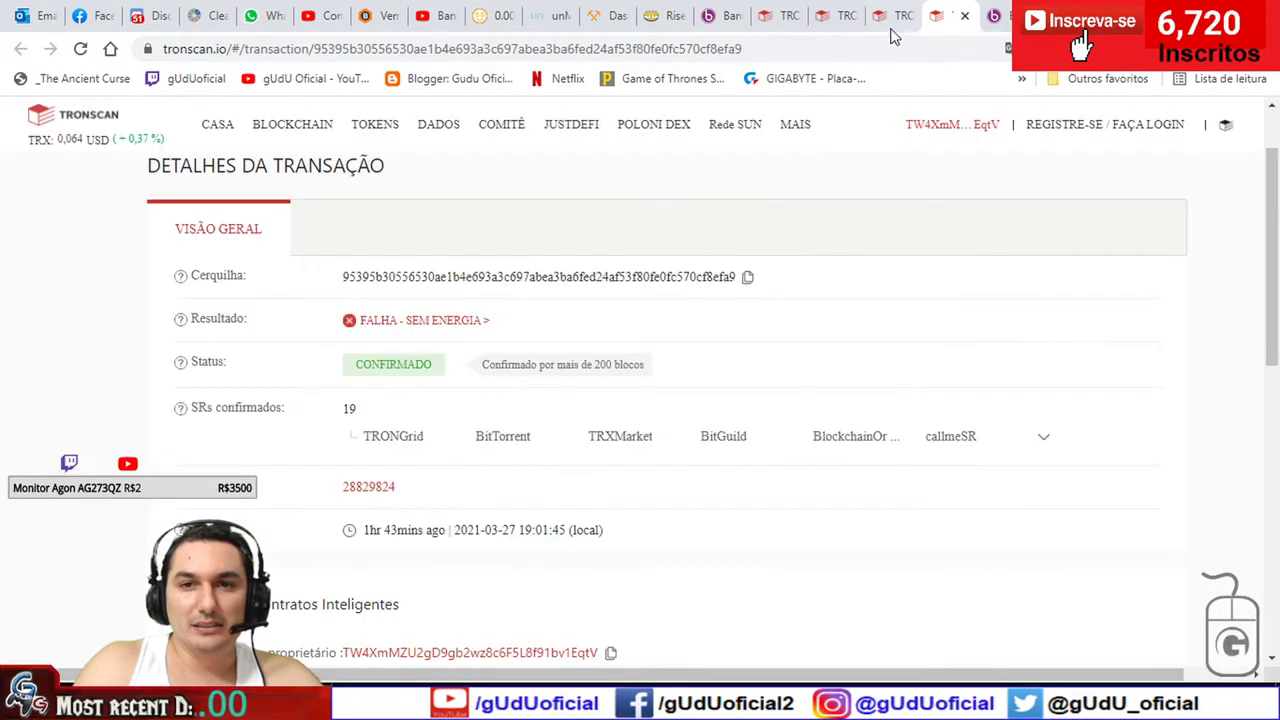
pyautogui.scroll(-3, 671, 374)
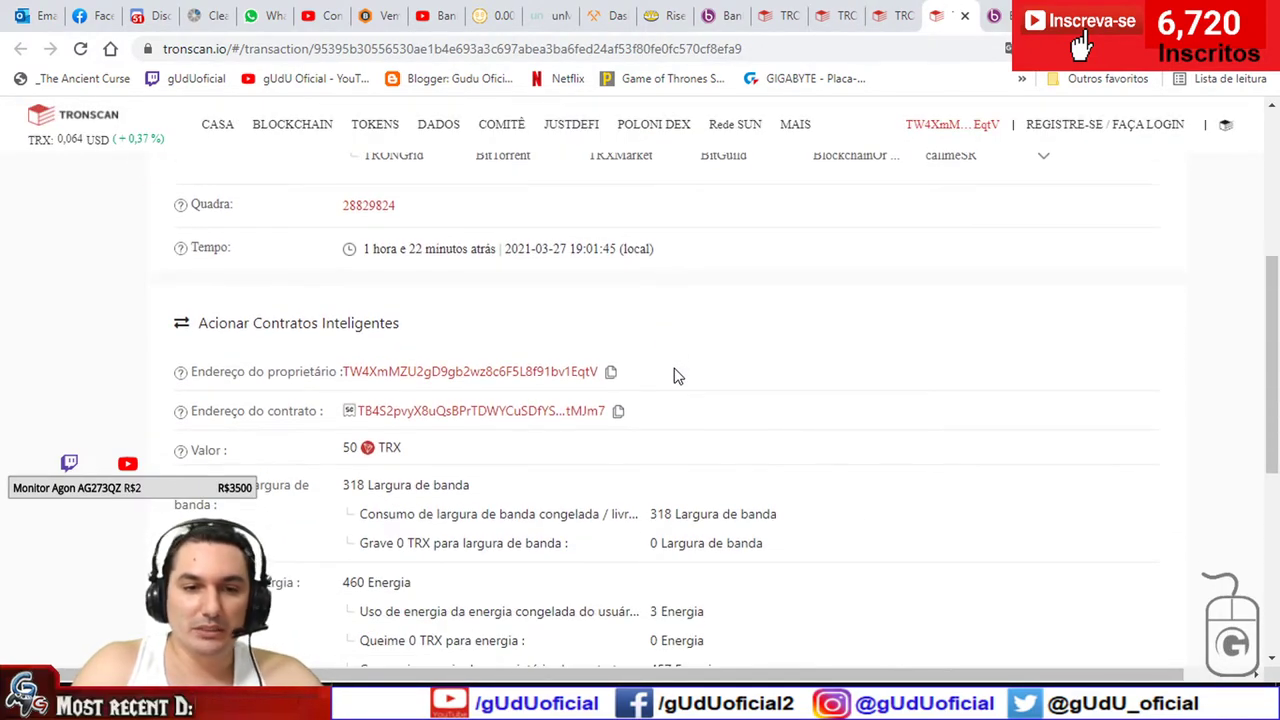
pyautogui.scroll(-2, 677, 375)
# - Check the successful swap's 105.685 energy total, then view the failed 50 TRX transaction
pyautogui.click(822, 15)
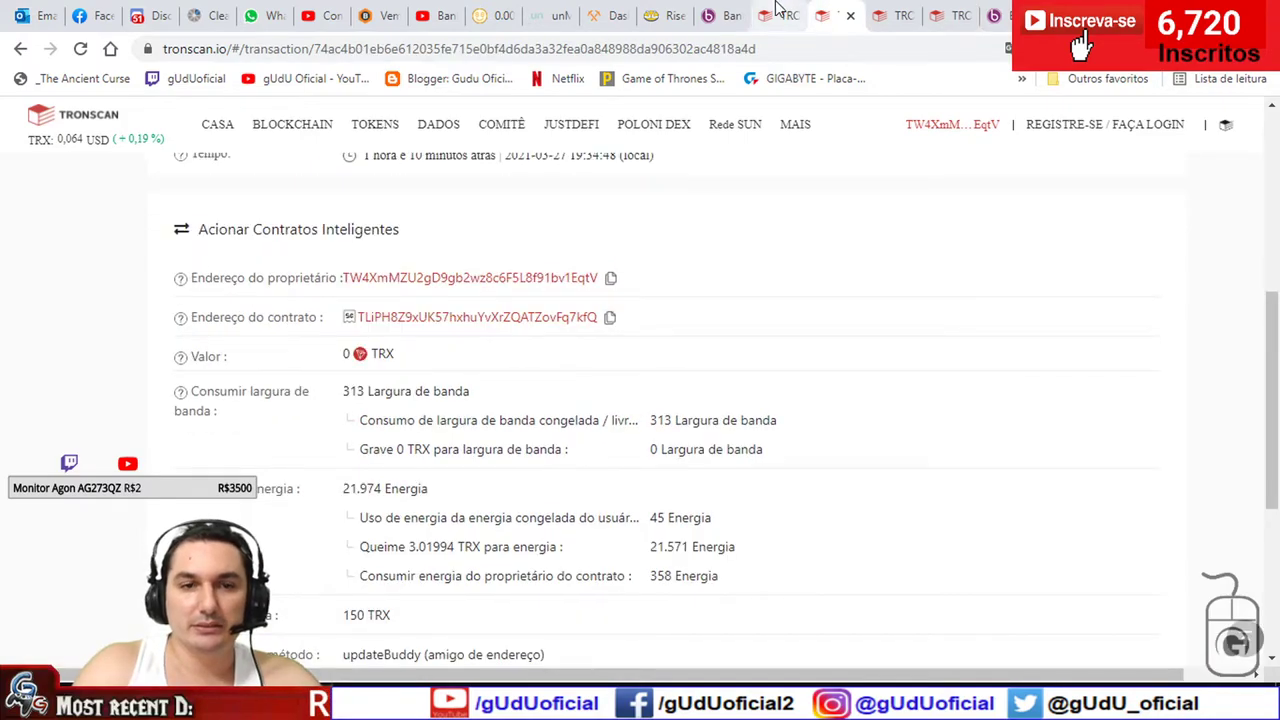
pyautogui.click(778, 10)
pyautogui.click(354, 392)
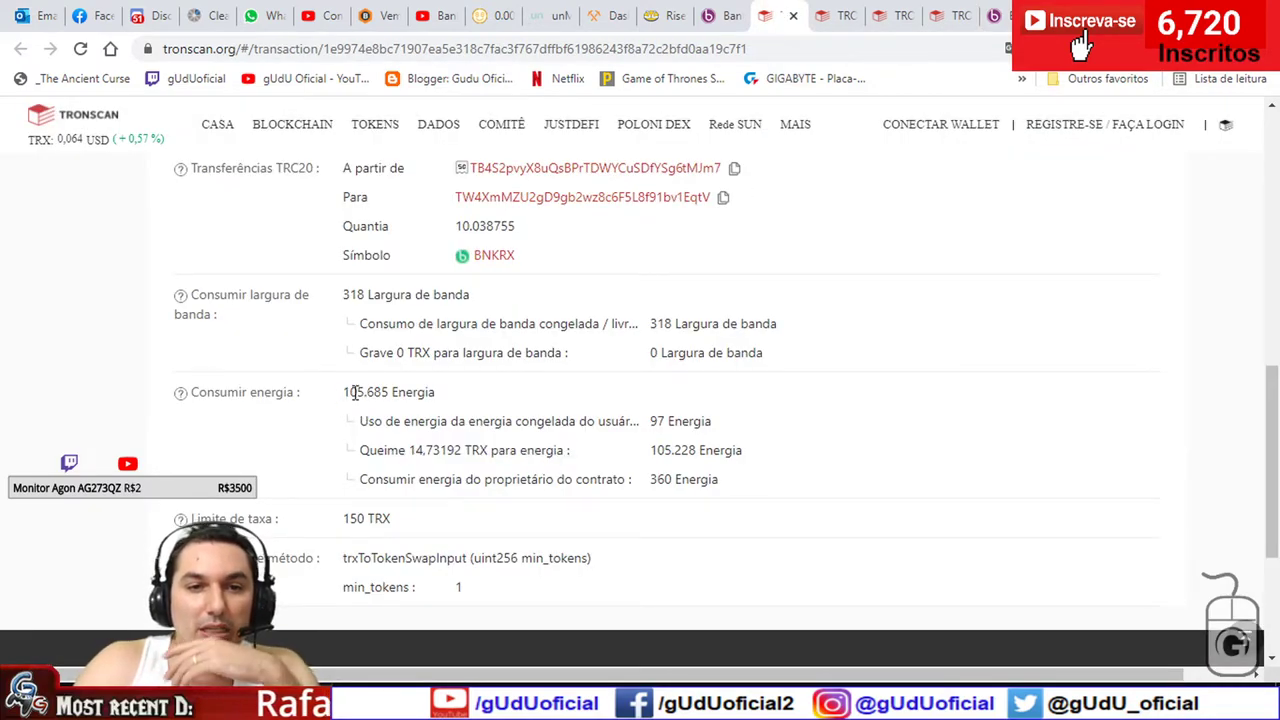
pyautogui.click(506, 433)
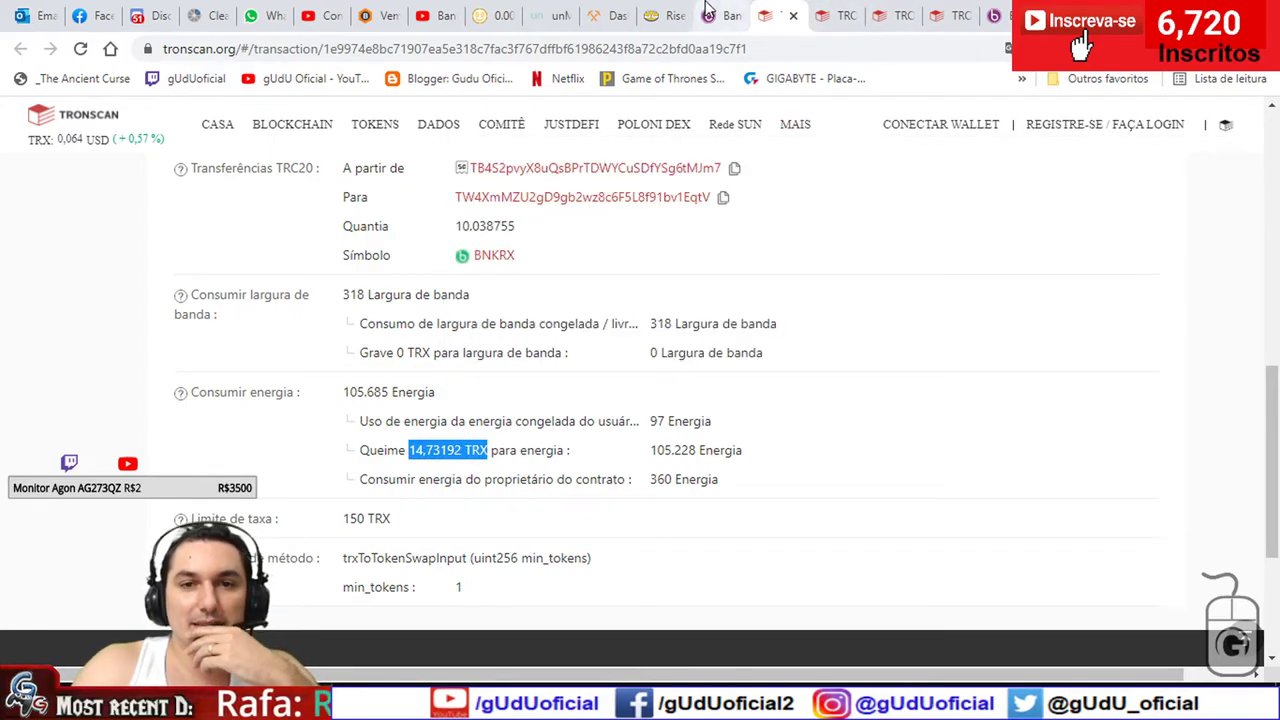
pyautogui.click(838, 15)
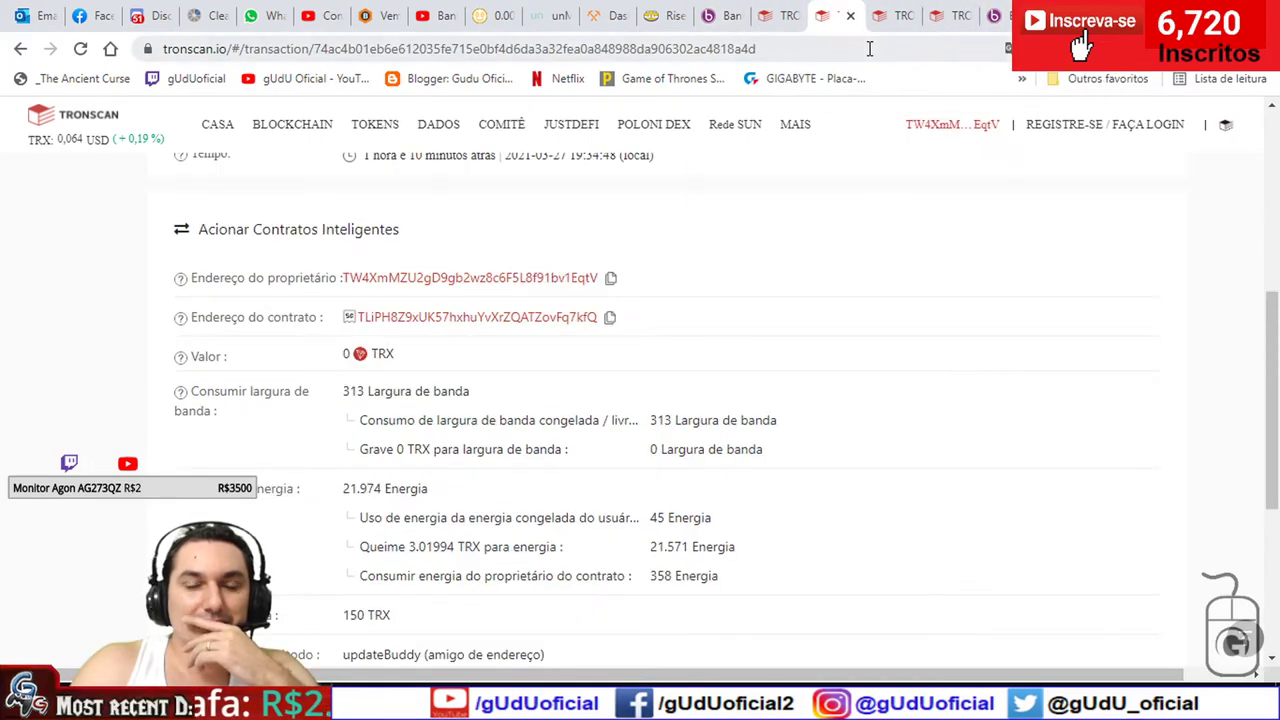
pyautogui.scroll(5, 789, 252)
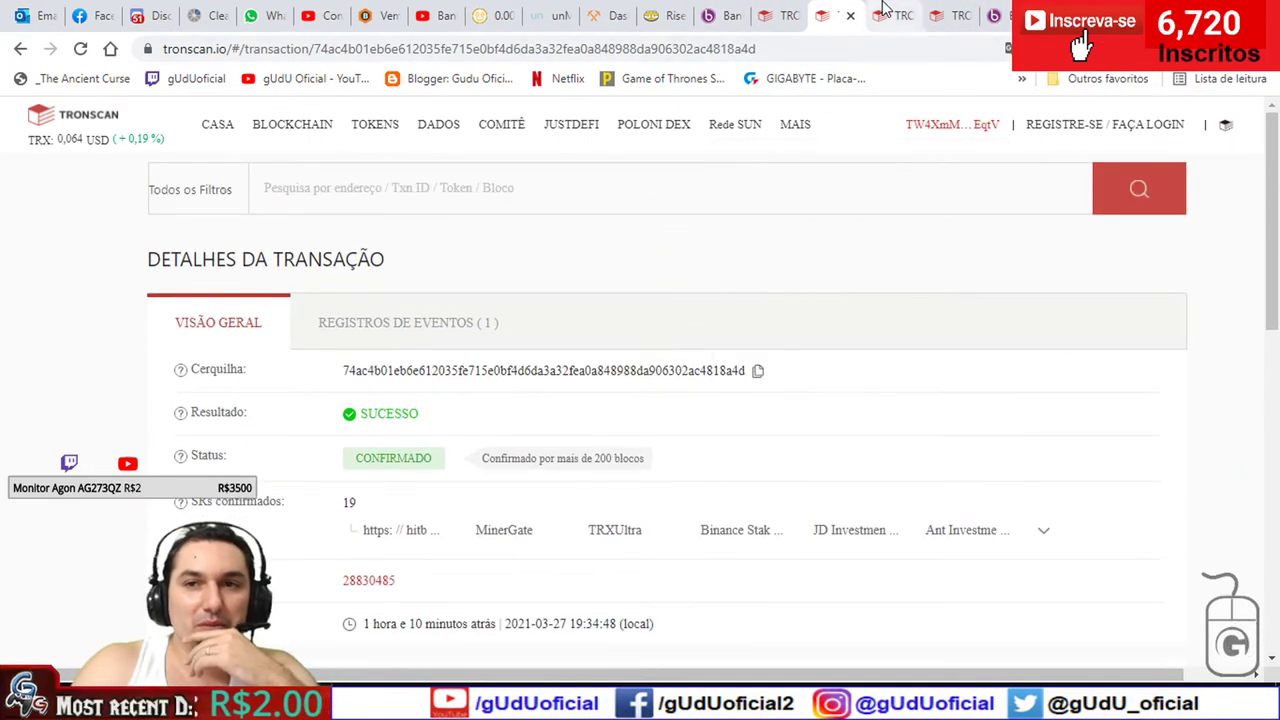
pyautogui.click(952, 14)
# - Review the Tronscan wallet overview and its history of failed 50 TRX calls
pyautogui.moveTo(1001, 153)
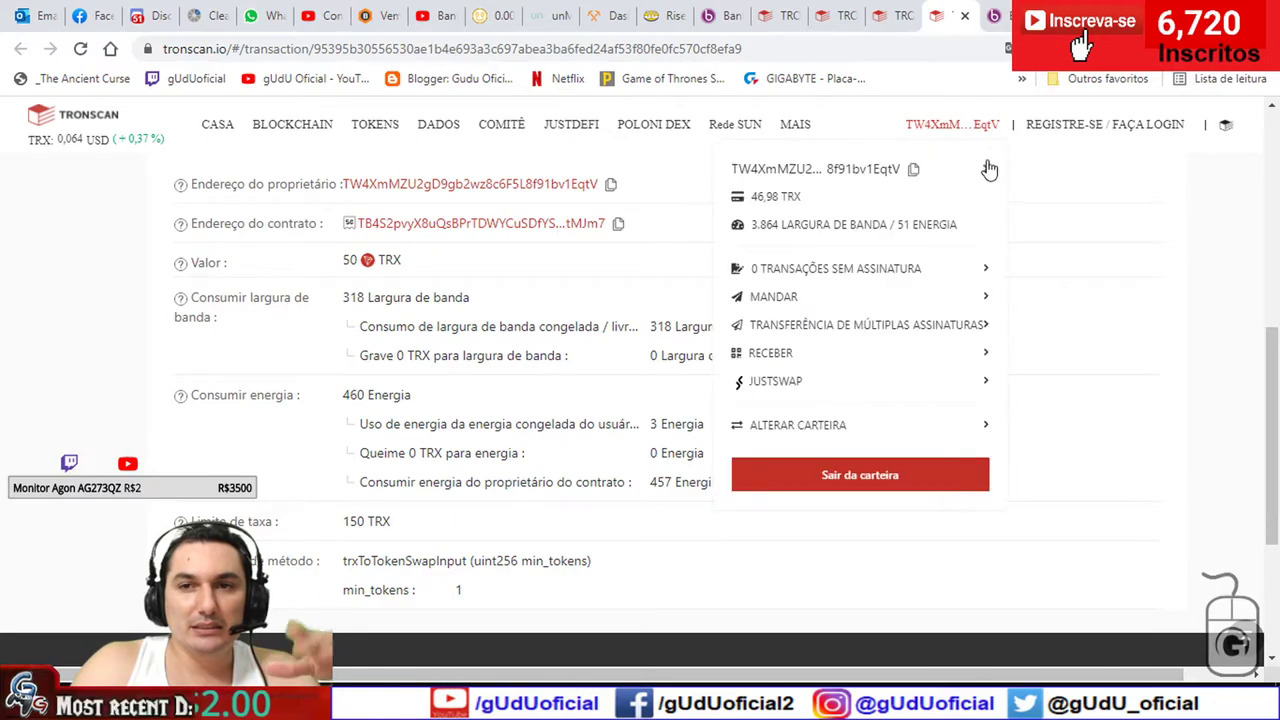
pyautogui.click(986, 173)
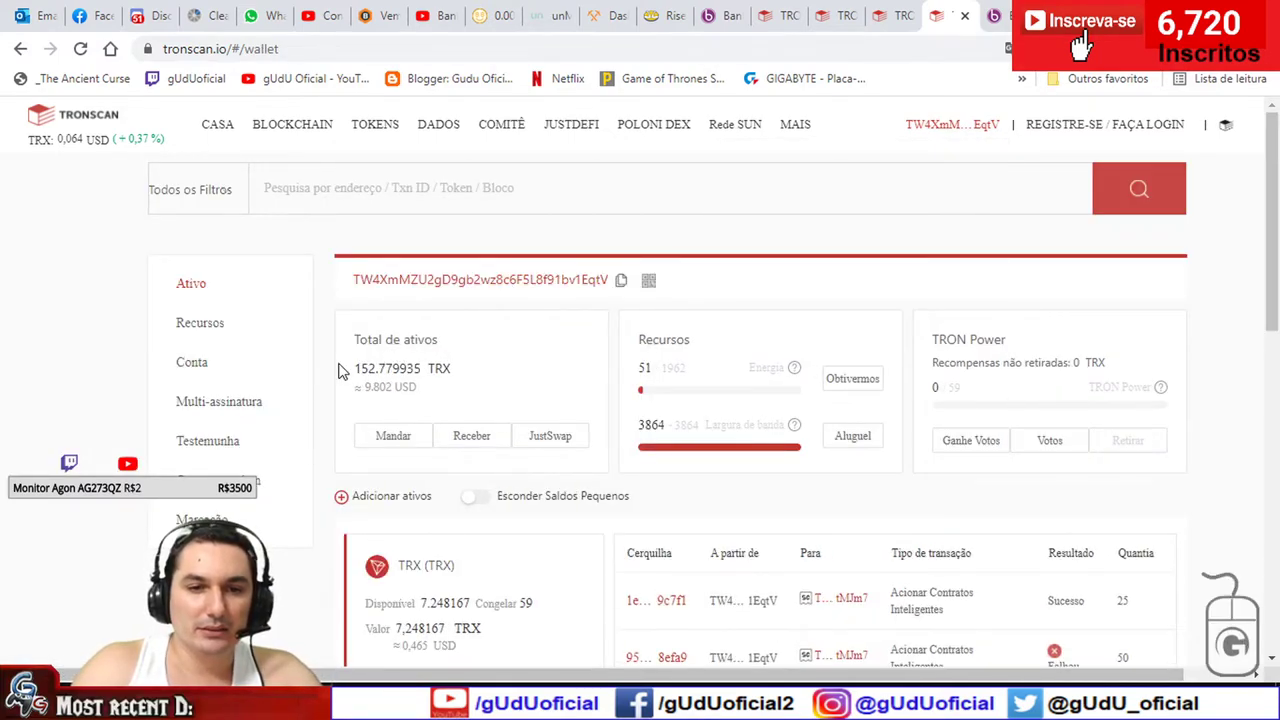
pyautogui.scroll(-1, 440, 514)
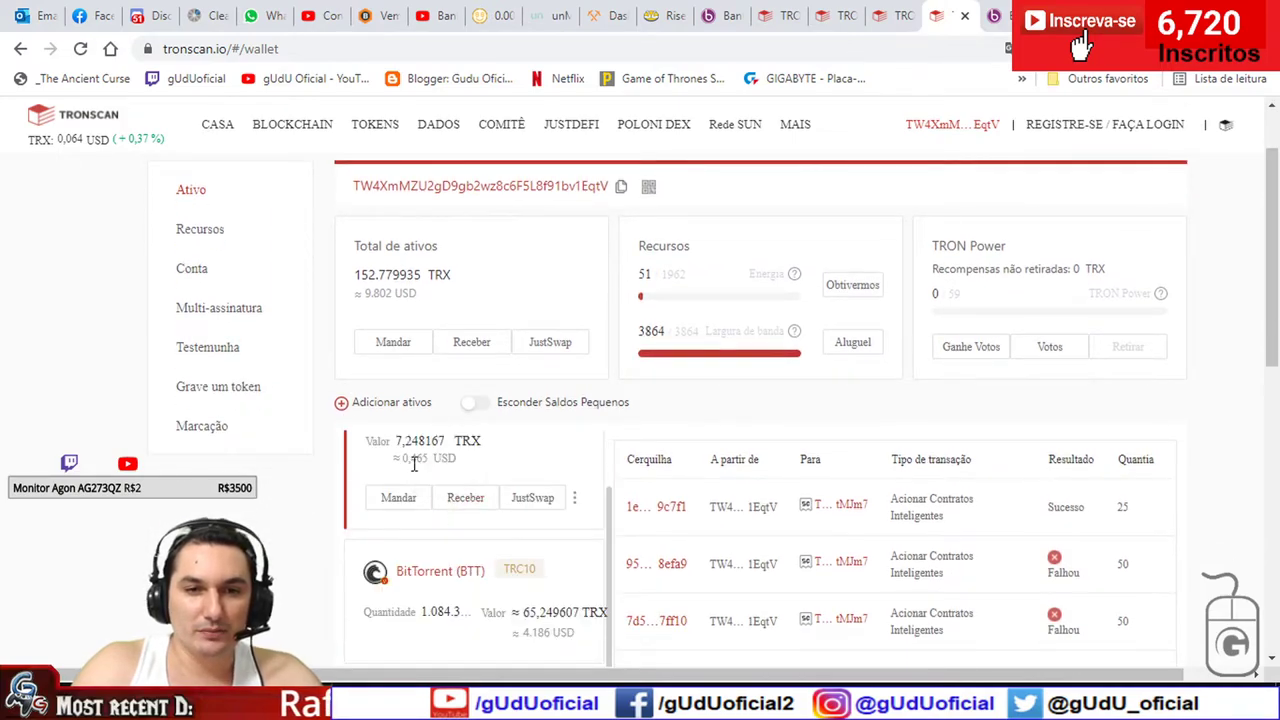
pyautogui.scroll(1, 600, 578)
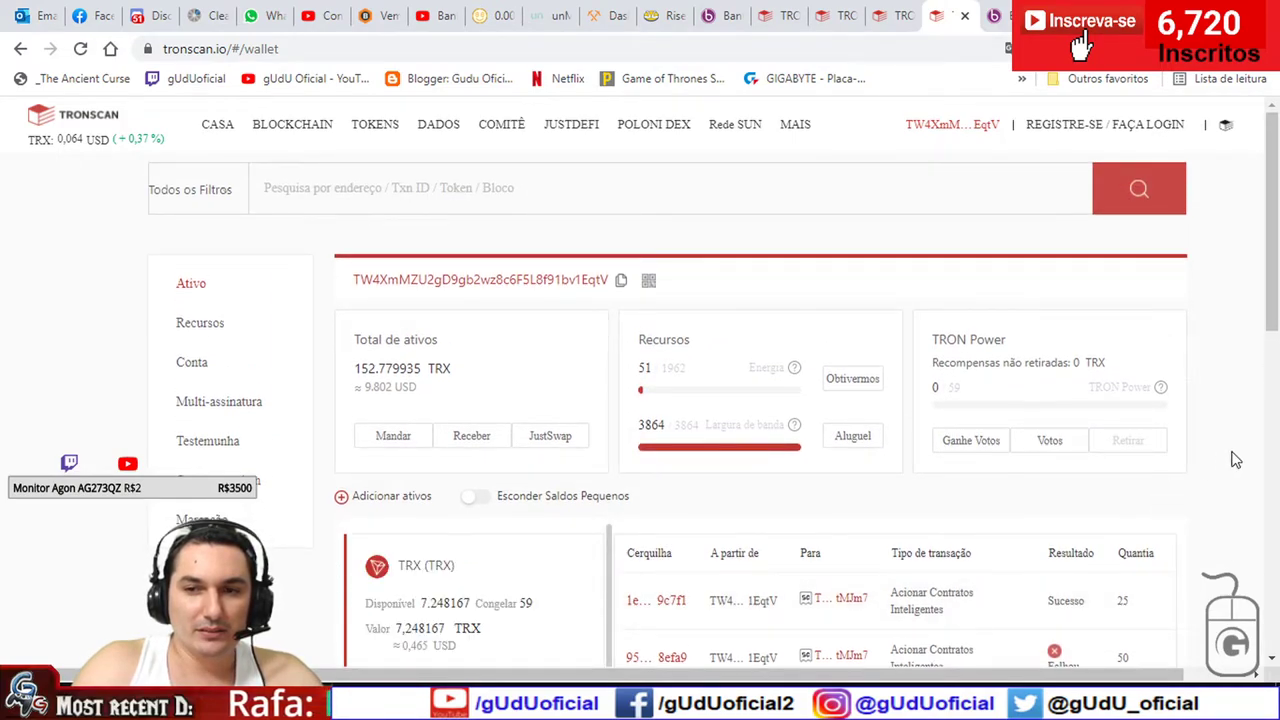
pyautogui.scroll(-2, 538, 464)
pyautogui.scroll(-1, 357, 371)
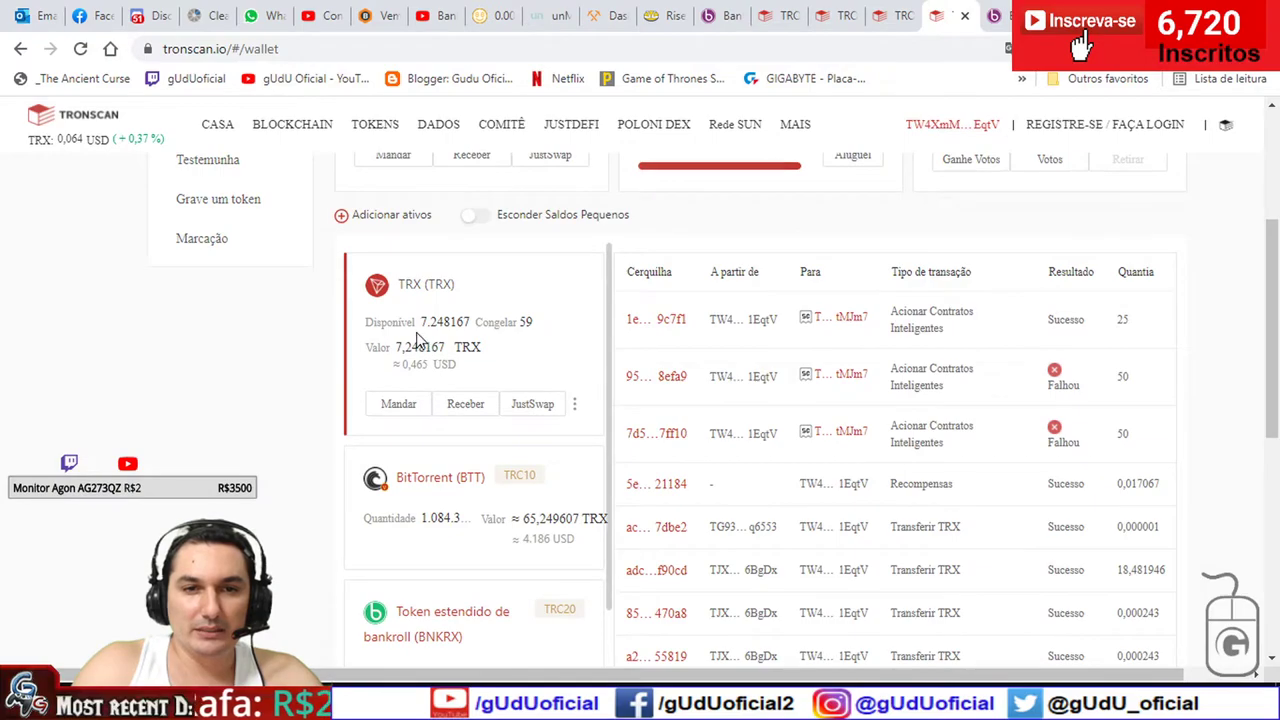
# - Go back to the Bankroll page after a glance at the 25 TRX swap details
pyautogui.click(732, 10)
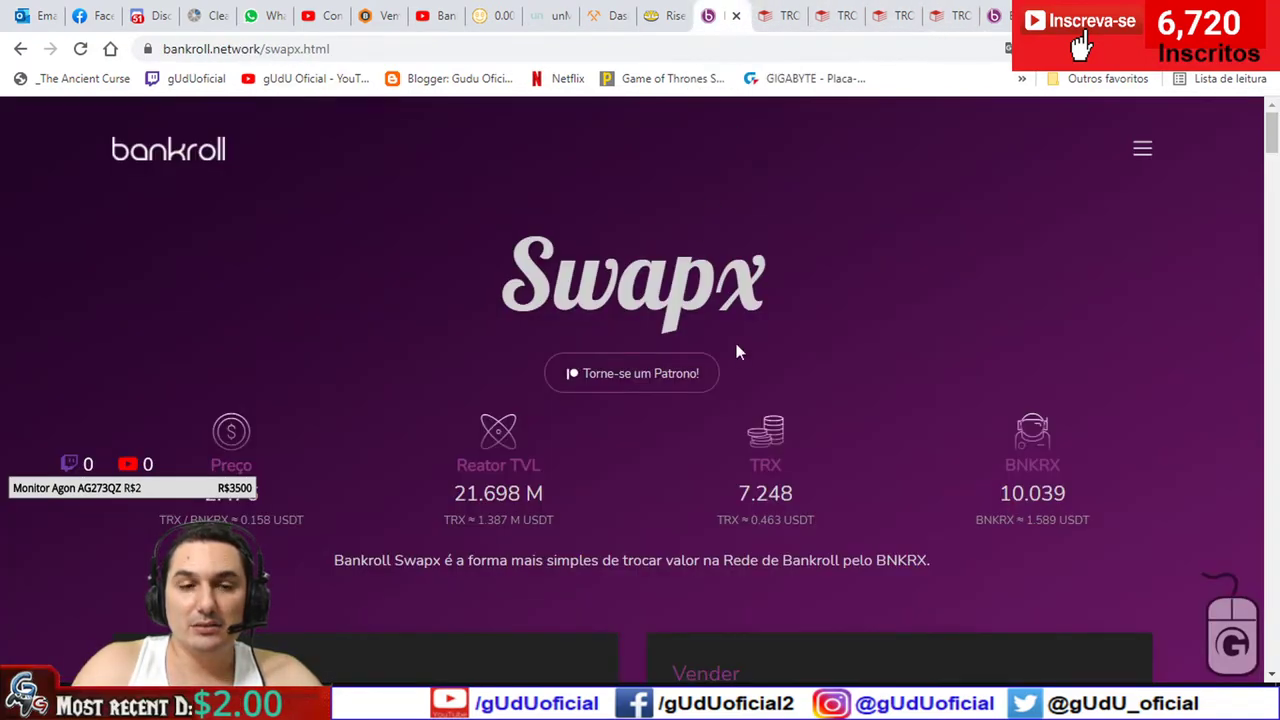
pyautogui.click(790, 15)
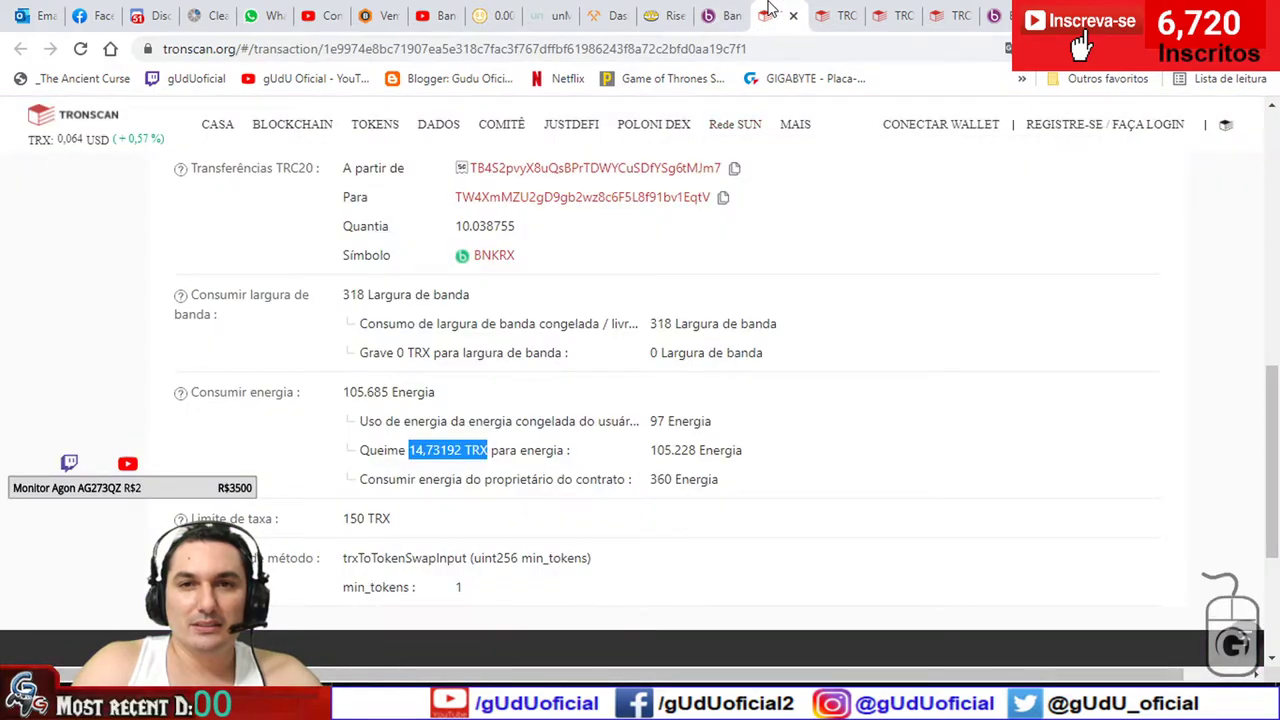
pyautogui.click(720, 16)
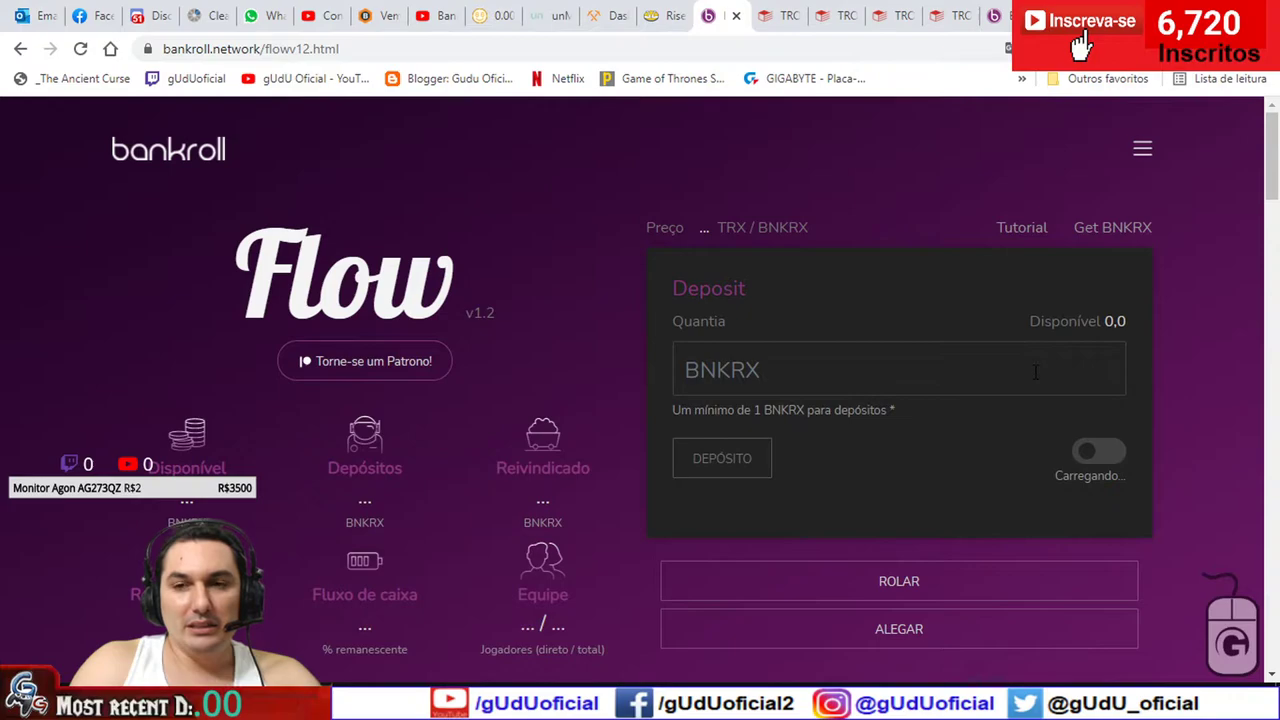
# - Show TronLink's token list with 10.038755 BNKRX, then bring up and clear Calculator
pyautogui.scroll(-3, 1021, 391)
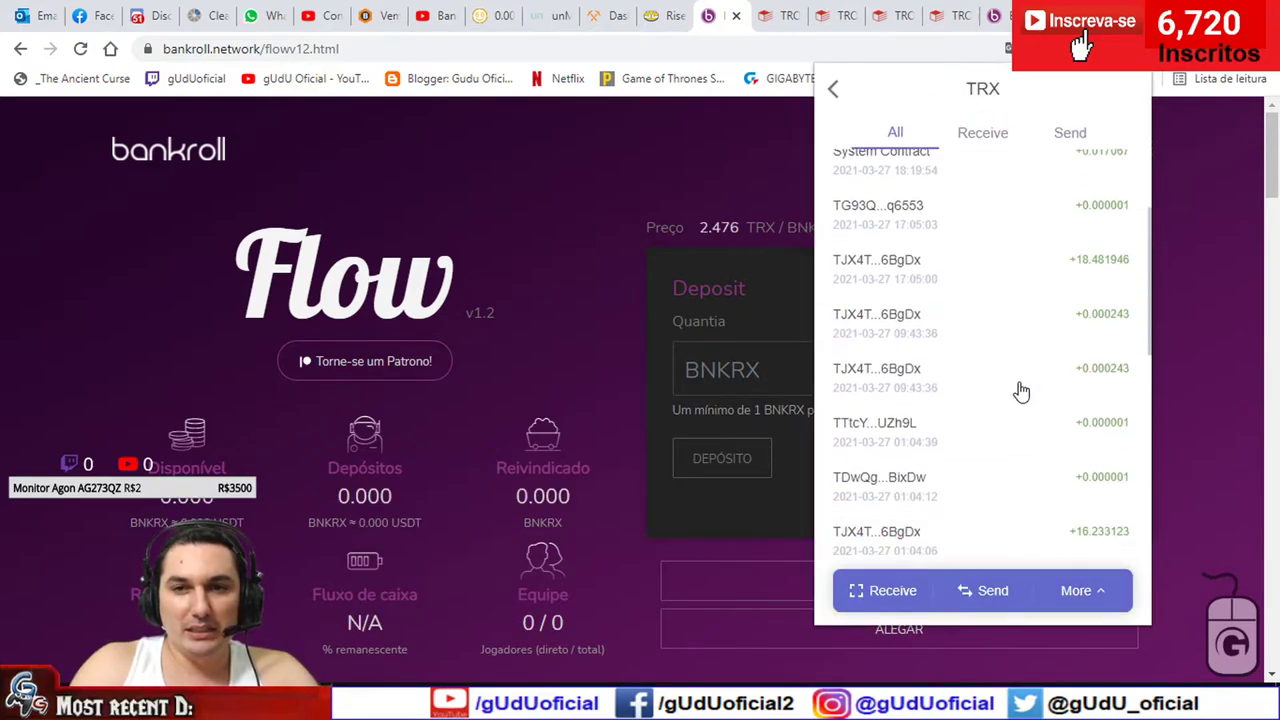
pyautogui.scroll(5, 908, 286)
pyautogui.click(833, 89)
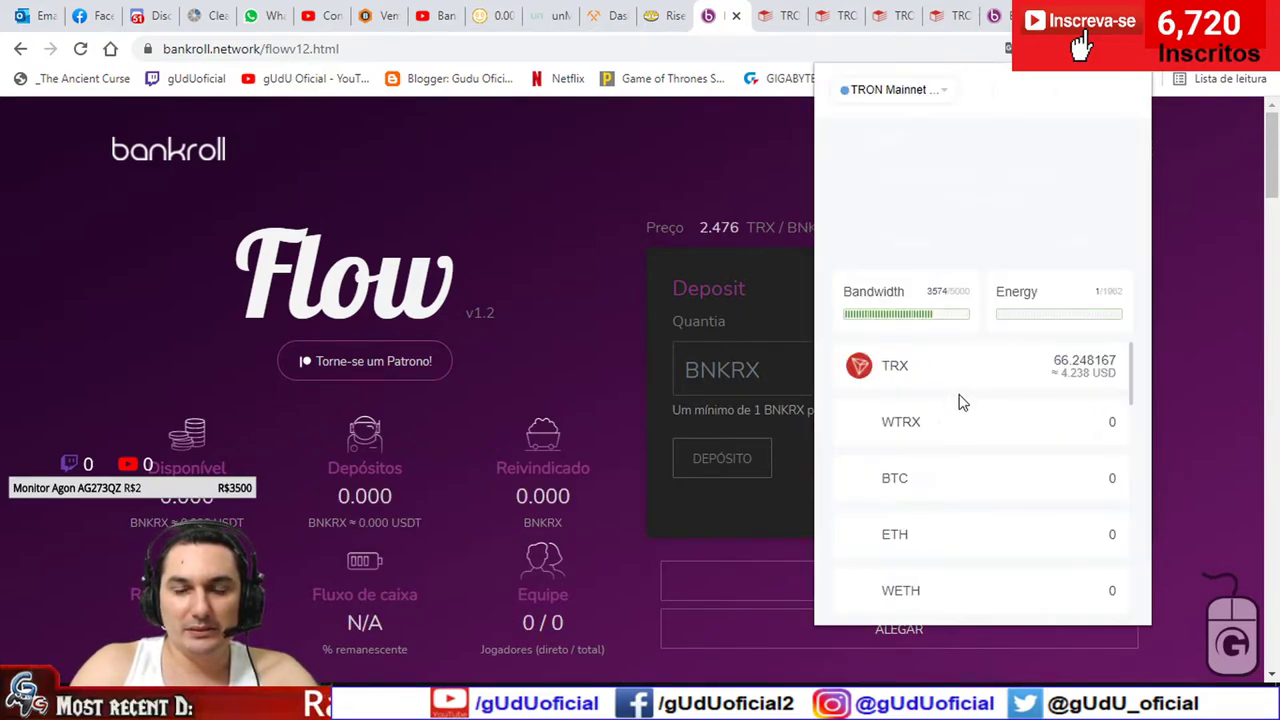
pyautogui.scroll(-5, 994, 414)
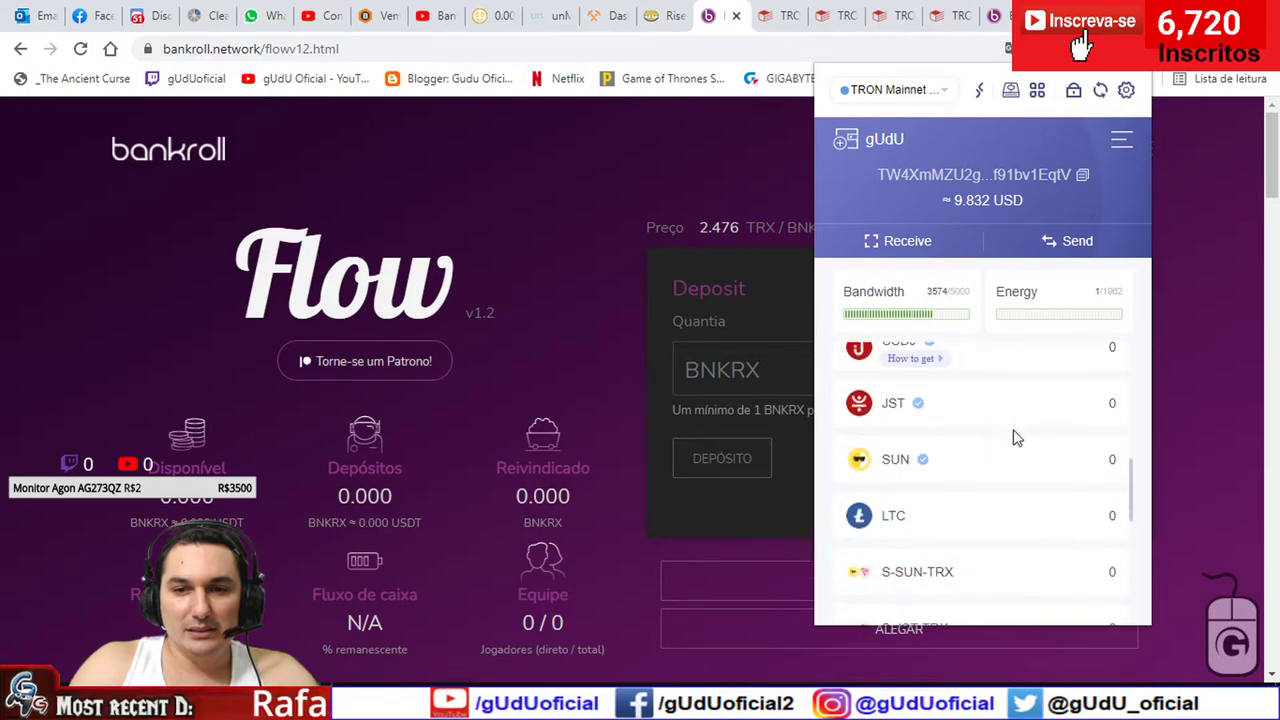
pyautogui.scroll(-5, 1020, 450)
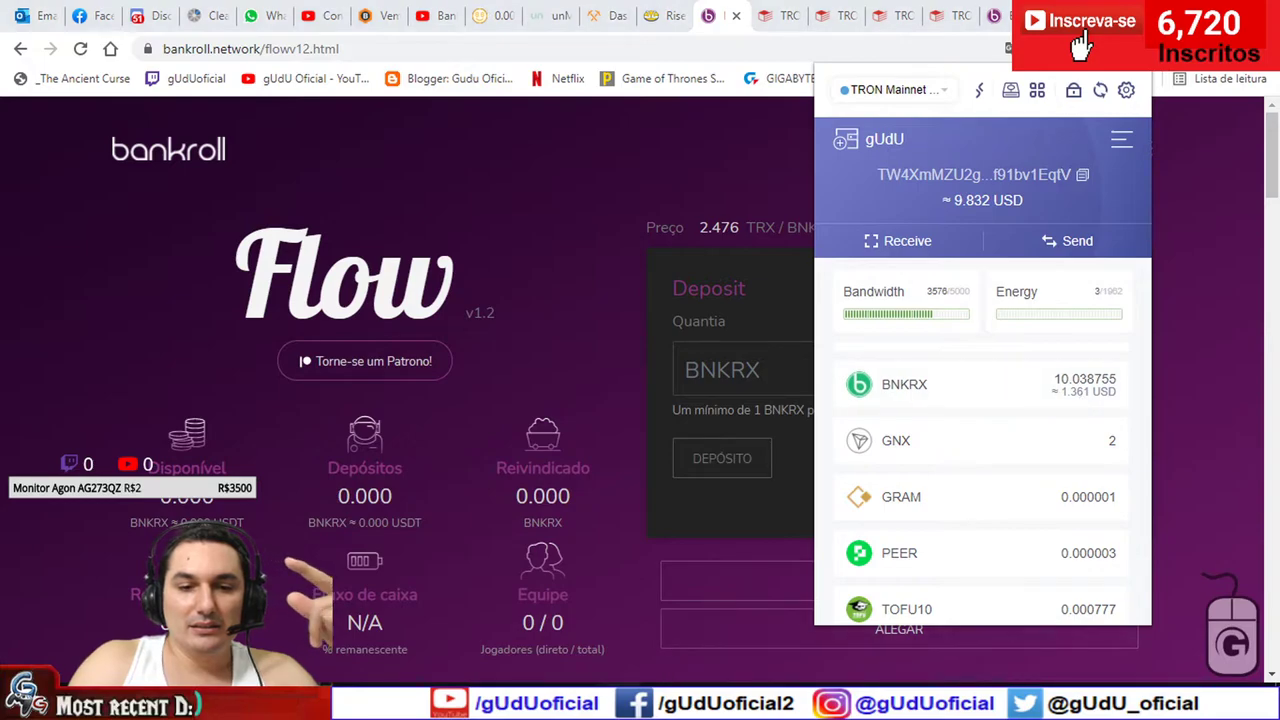
pyautogui.hotkey('alt', 'Tab')
pyautogui.press('Escape')
# - Calculate 25 + 17 = 42, minimize Calculator, and focus the BNKRX deposit field
pyautogui.write('25 ')
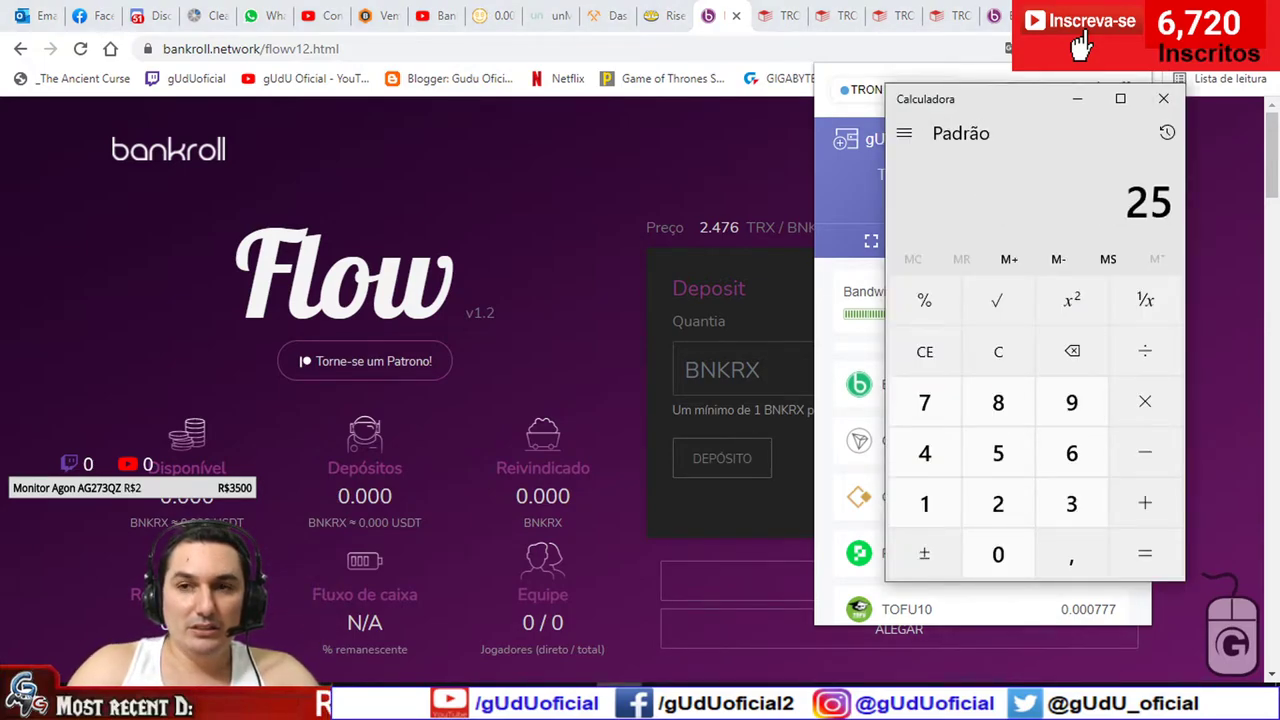
pyautogui.write('+ 17')
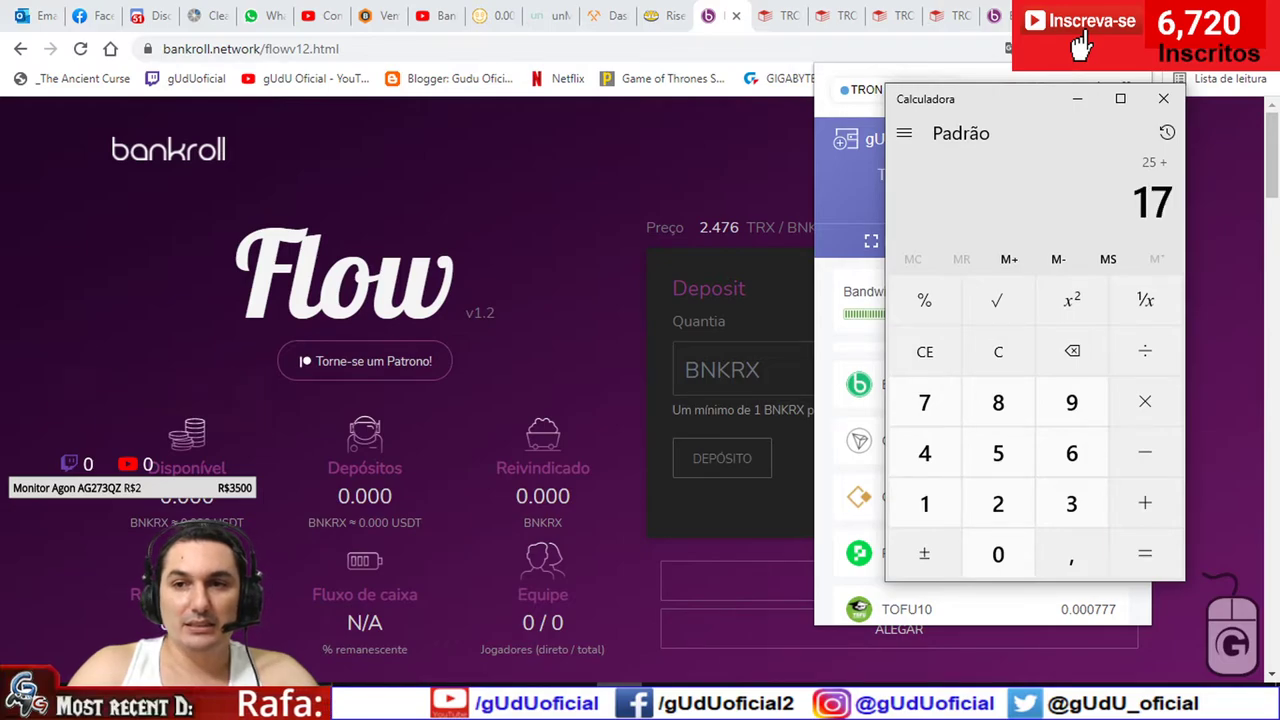
pyautogui.press('Return')
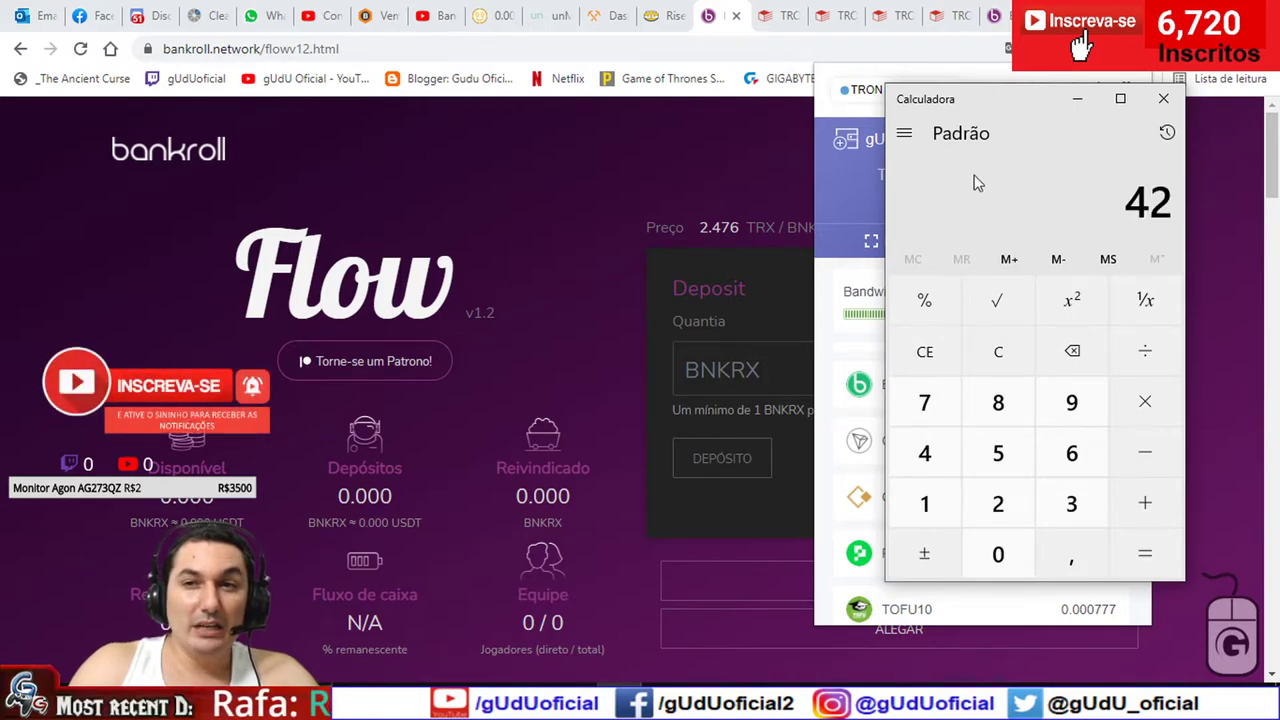
pyautogui.click(1073, 103)
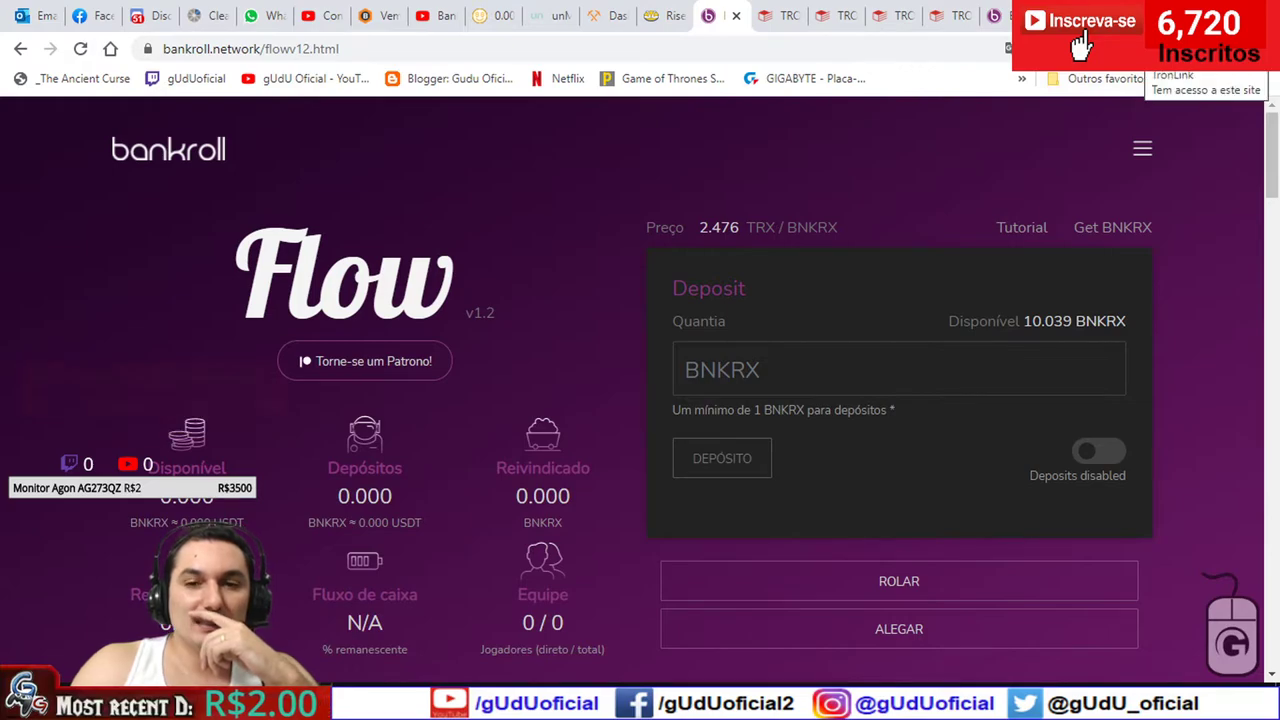
pyautogui.click(796, 358)
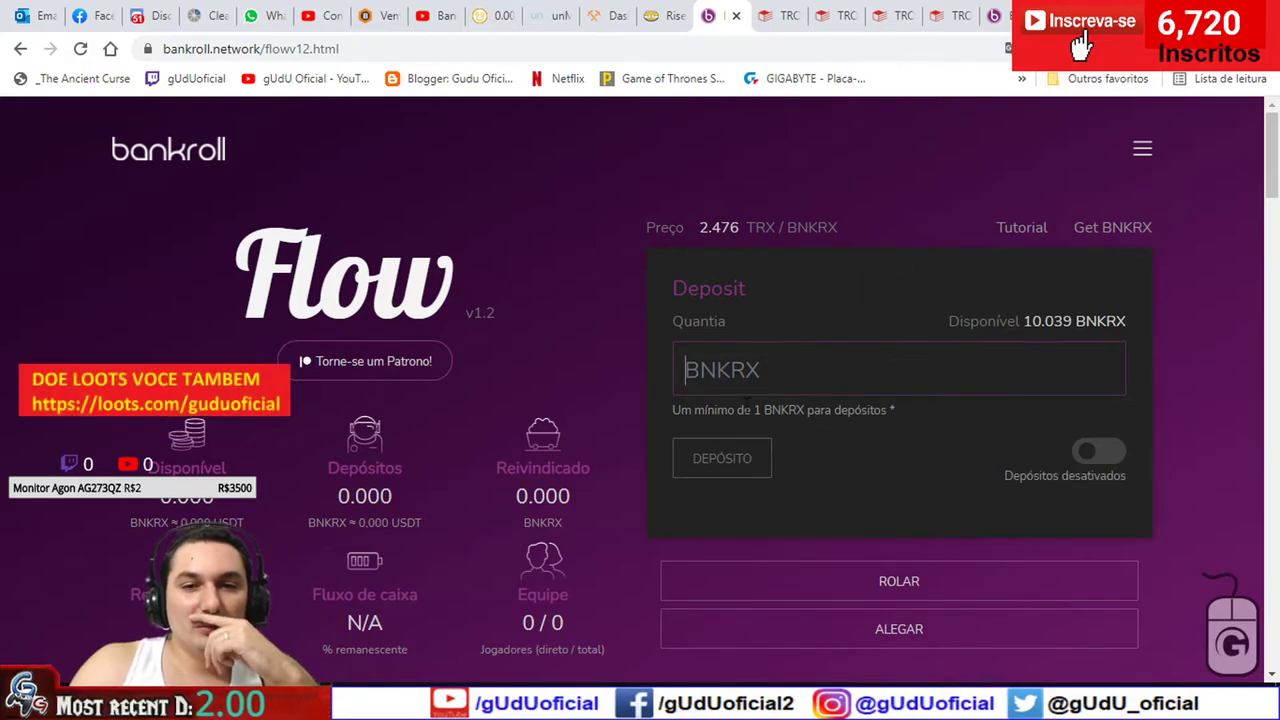
pyautogui.scroll(-5, 643, 390)
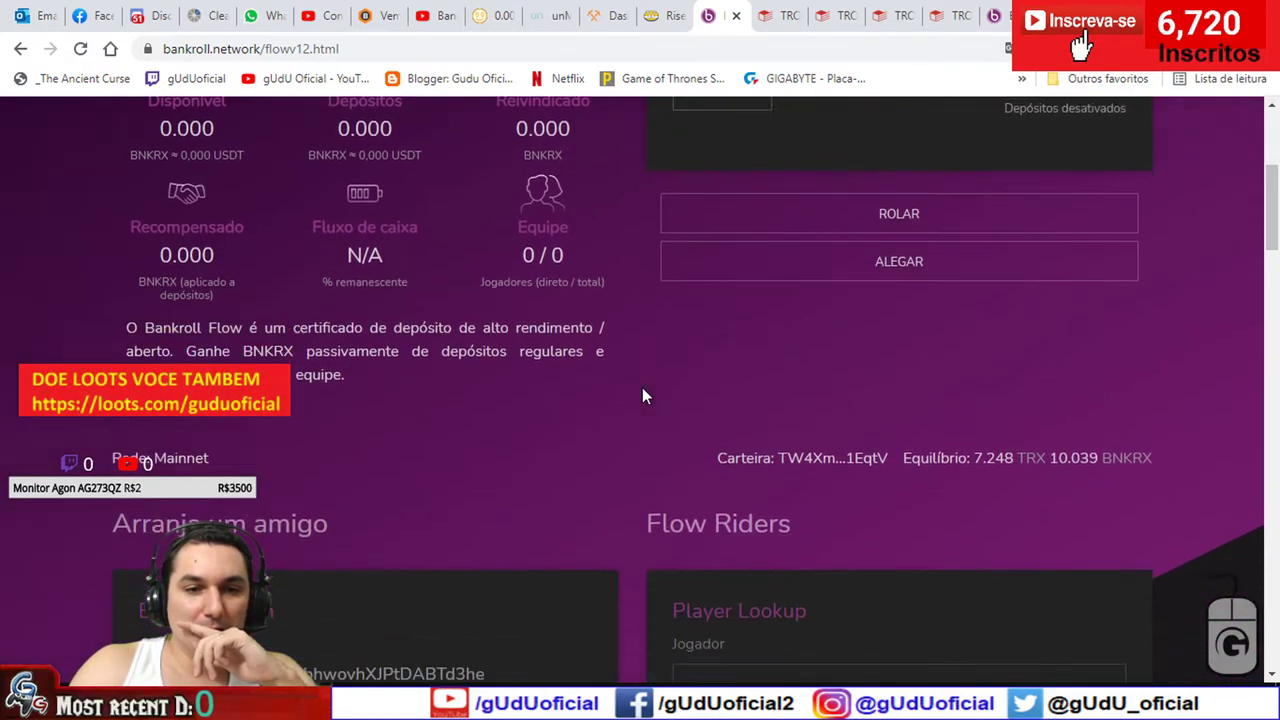
pyautogui.scroll(-3, 642, 387)
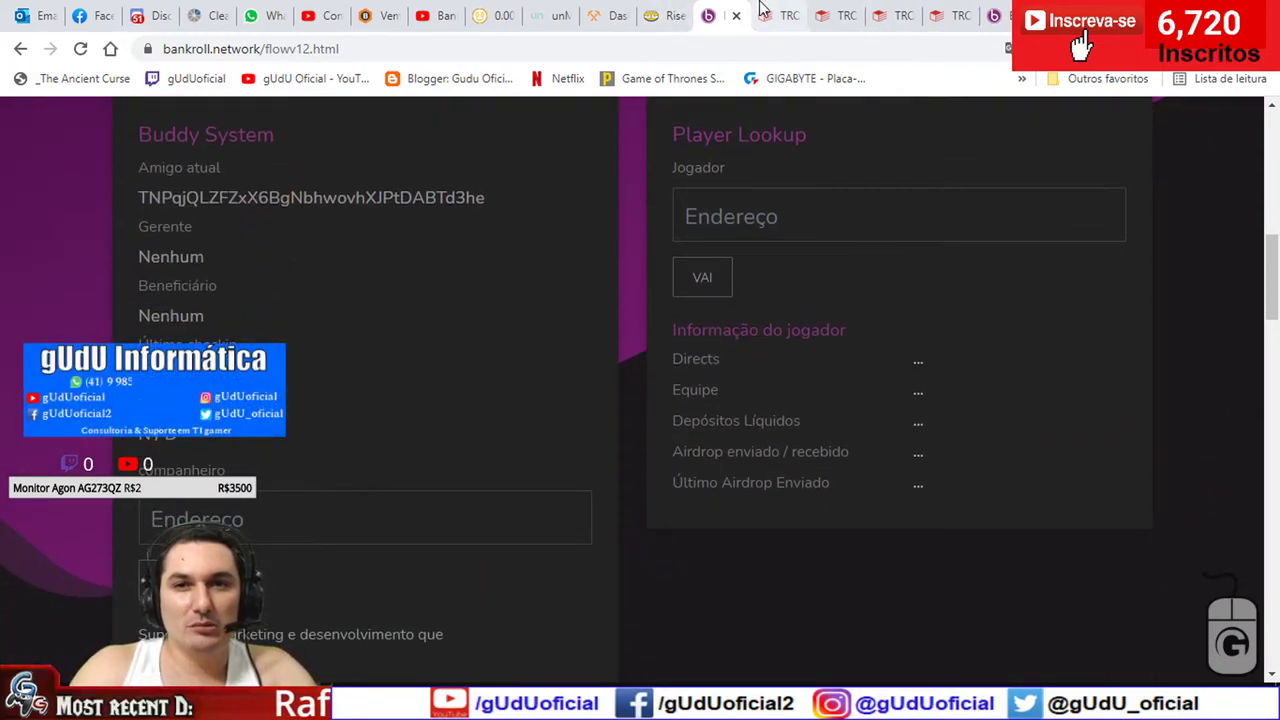
# - Paste the buddy's wallet address into the companion field, submit it, and close TronLink's request unsigned
pyautogui.click(437, 10)
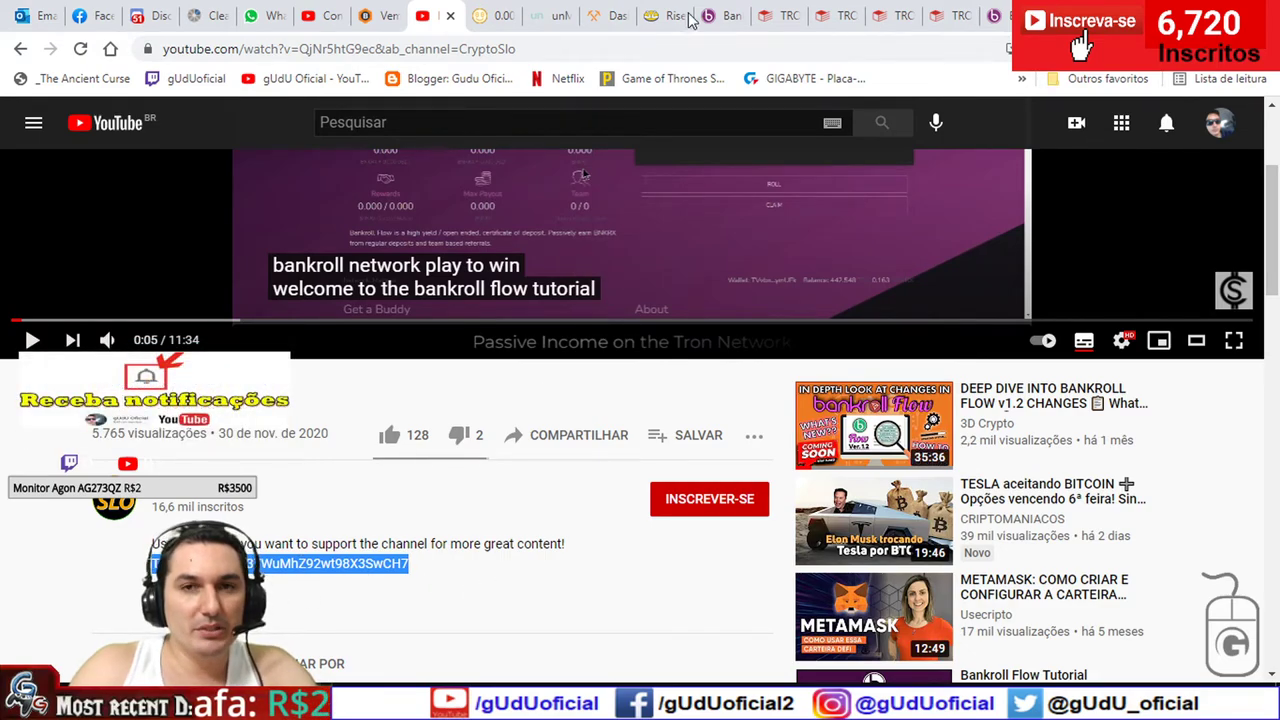
pyautogui.click(726, 12)
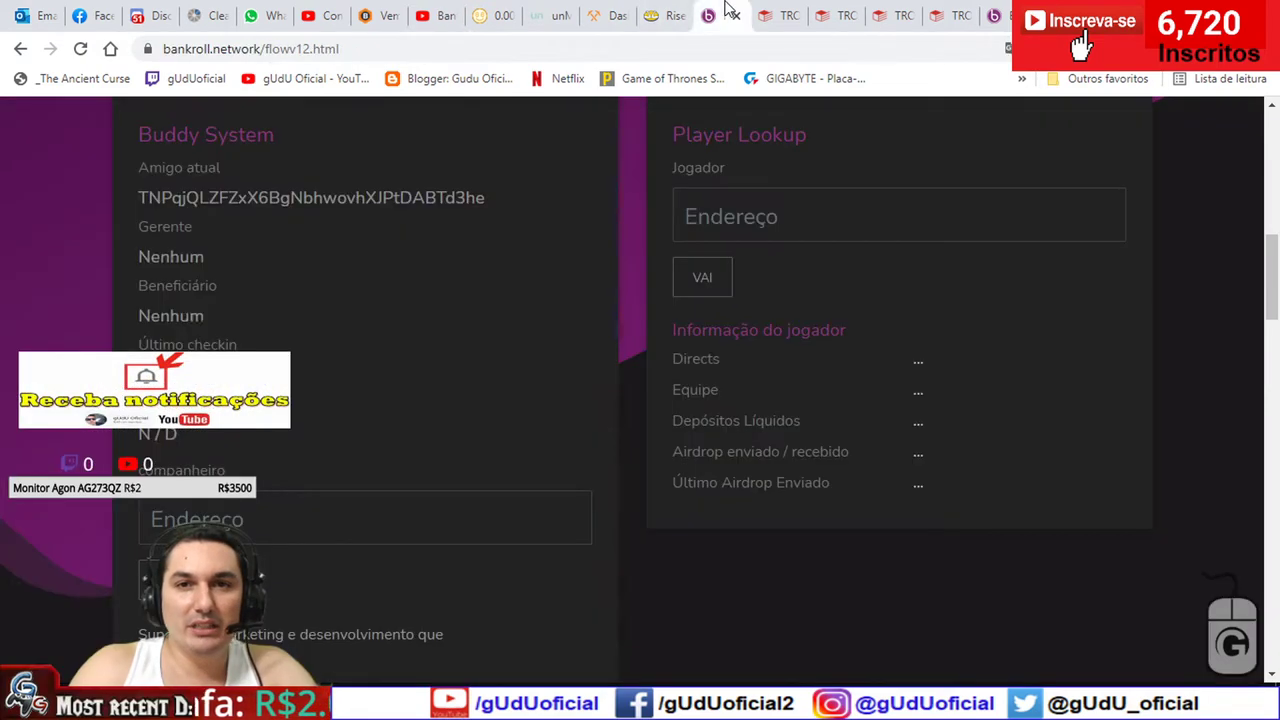
pyautogui.click(414, 496)
pyautogui.hotkey('ctrl', 'v')
pyautogui.scroll(3, 411, 451)
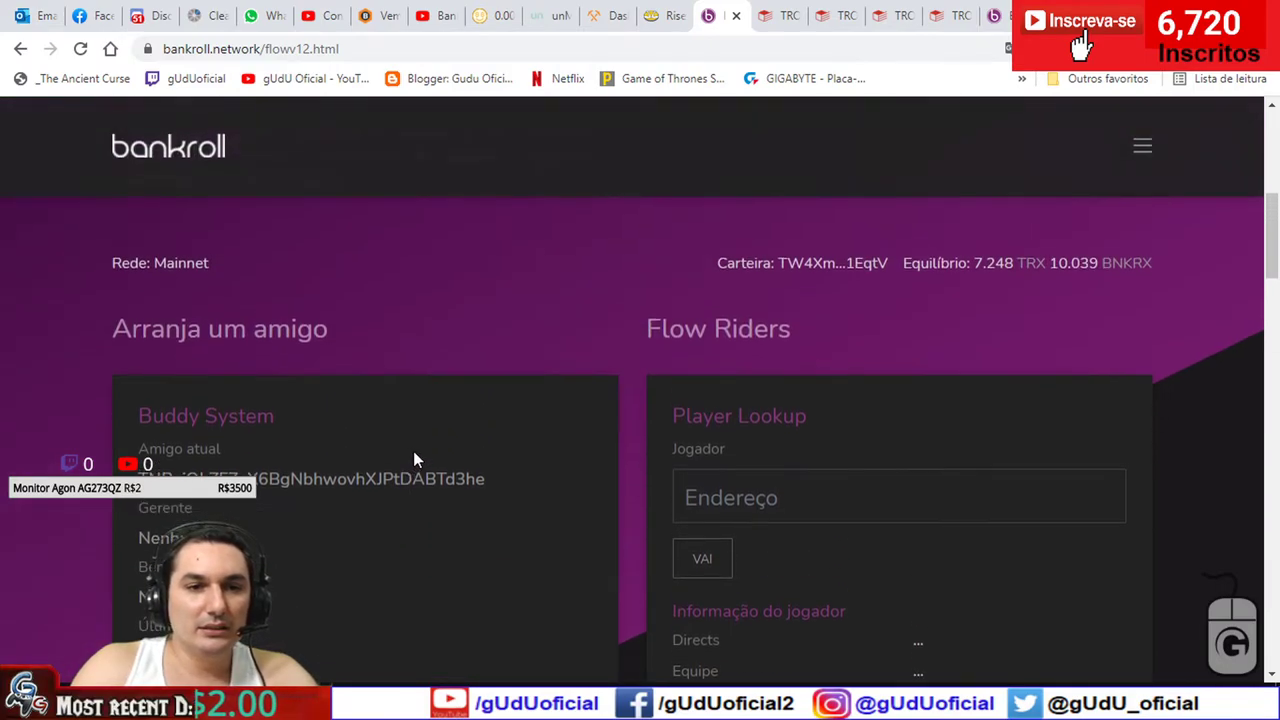
pyautogui.scroll(-2, 524, 480)
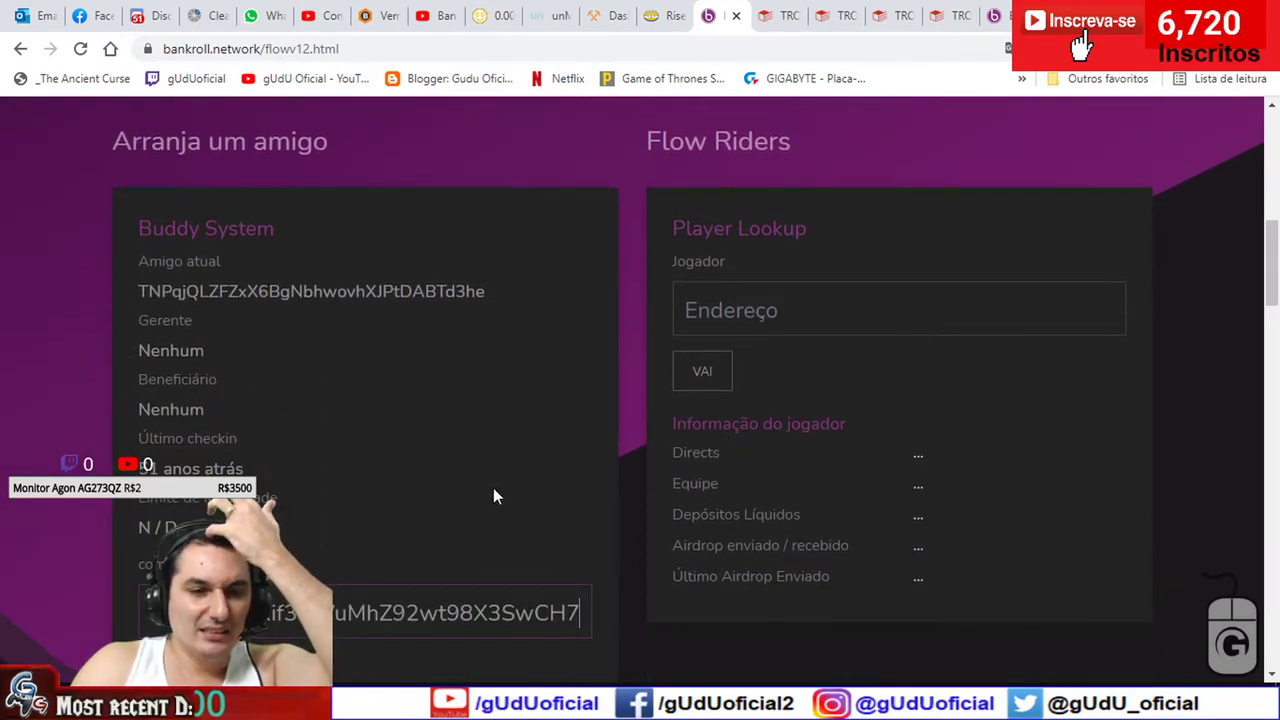
pyautogui.scroll(-1, 296, 560)
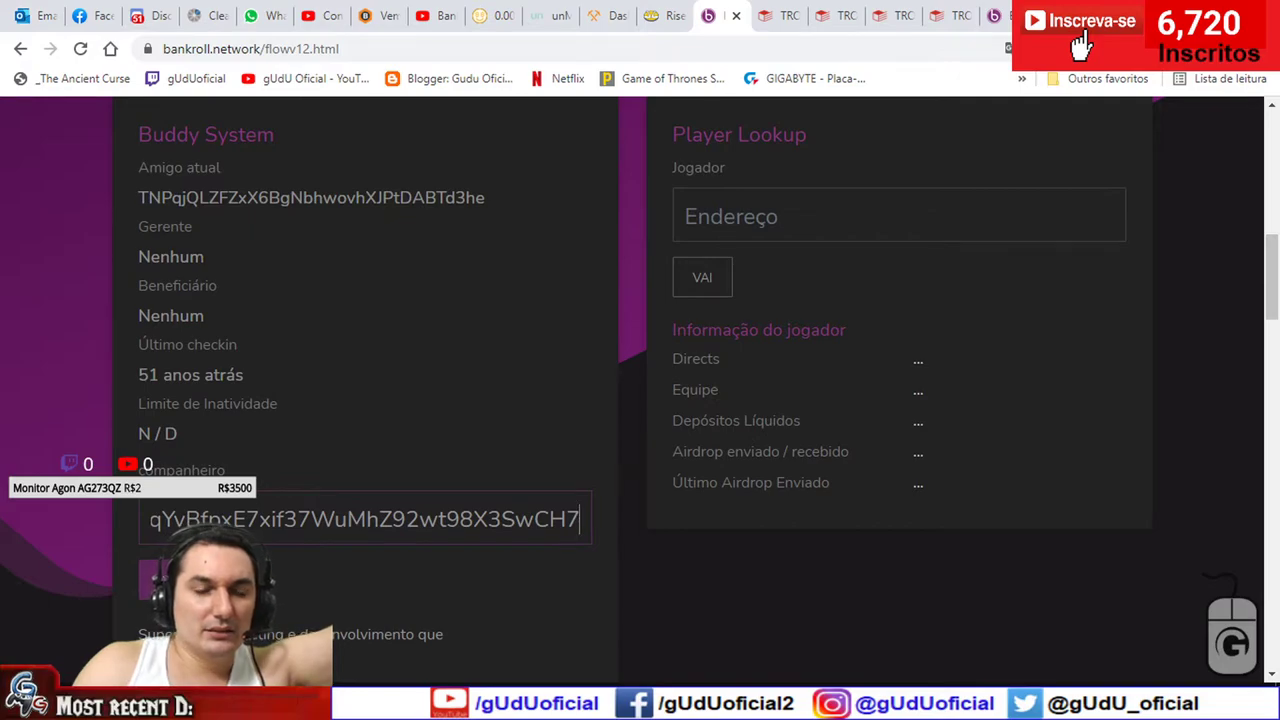
pyautogui.click(165, 578)
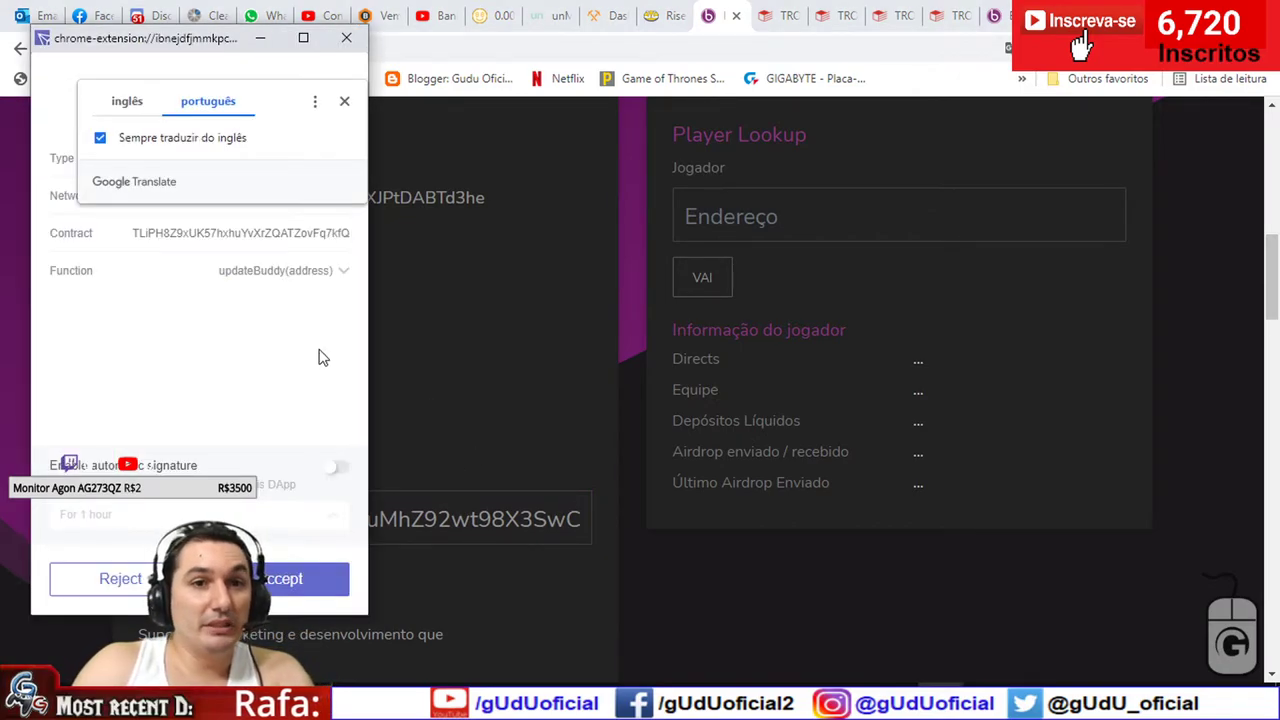
pyautogui.click(345, 40)
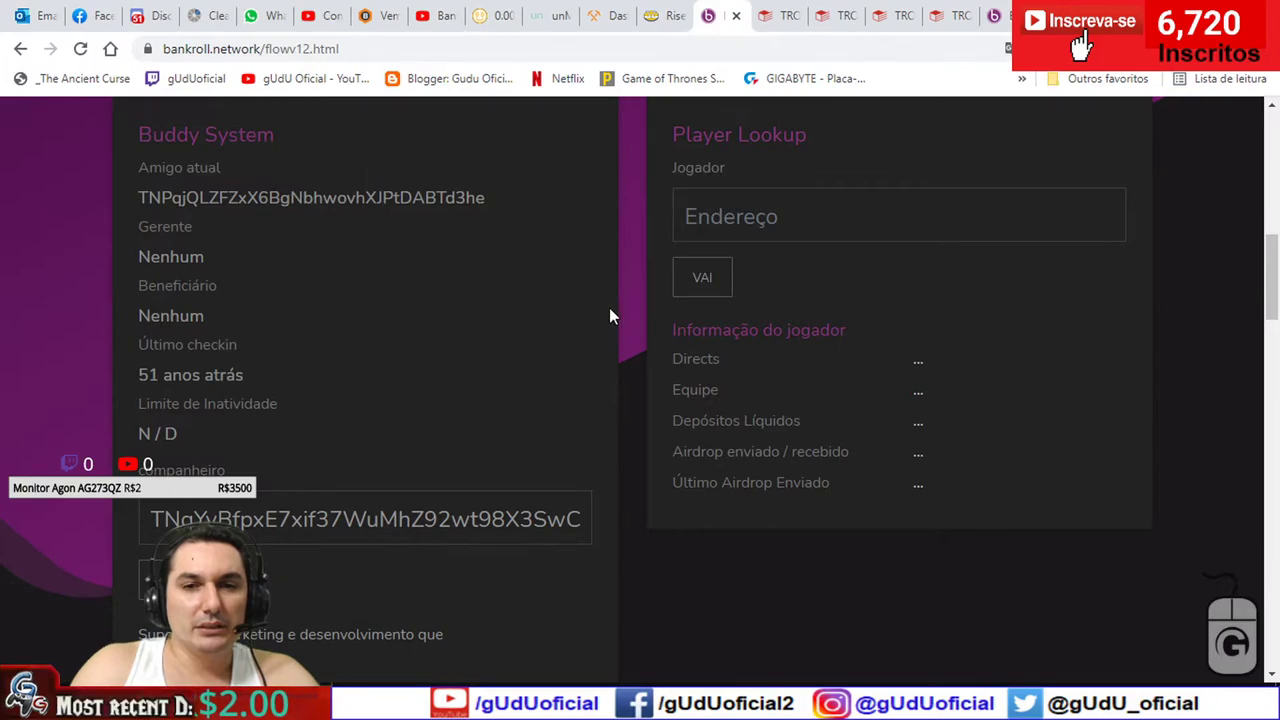
# - Enter a 10.039 BNKRX Flow deposit, submit it, and dismiss the BAD BUDDY warnings
pyautogui.scroll(10, 647, 414)
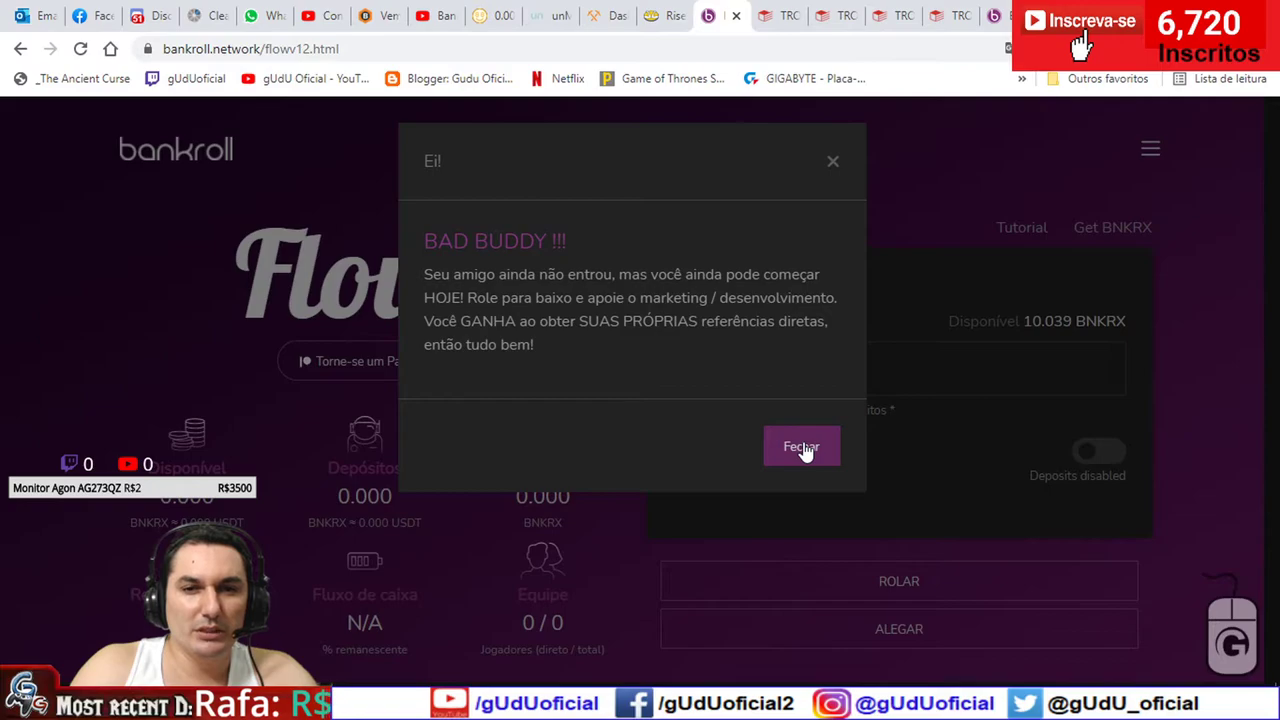
pyautogui.click(801, 447)
pyautogui.write('10')
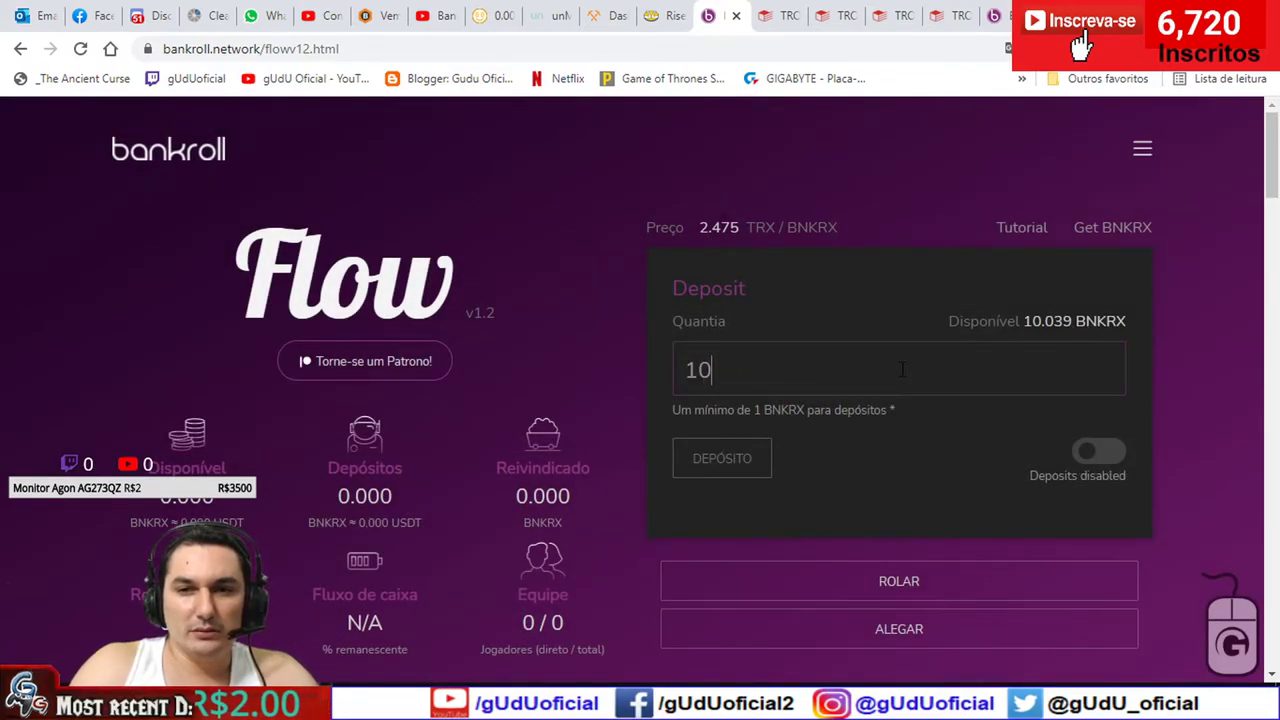
pyautogui.write(',039')
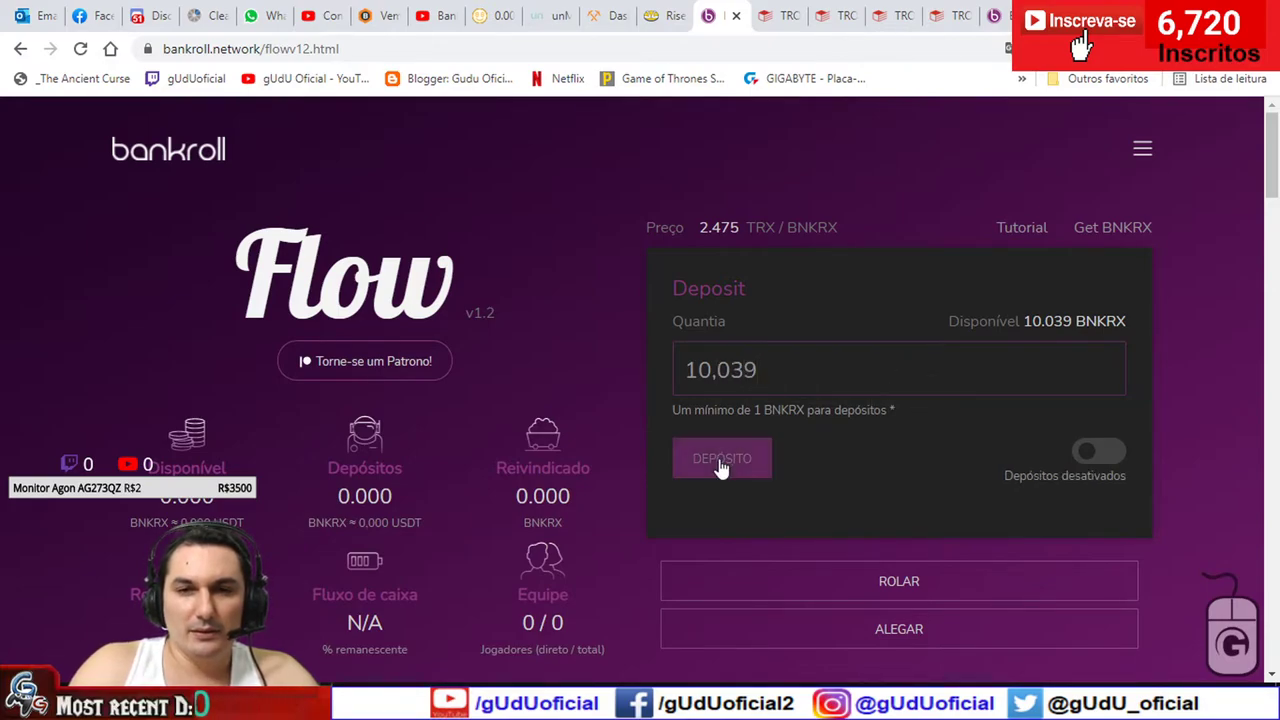
pyautogui.click(724, 463)
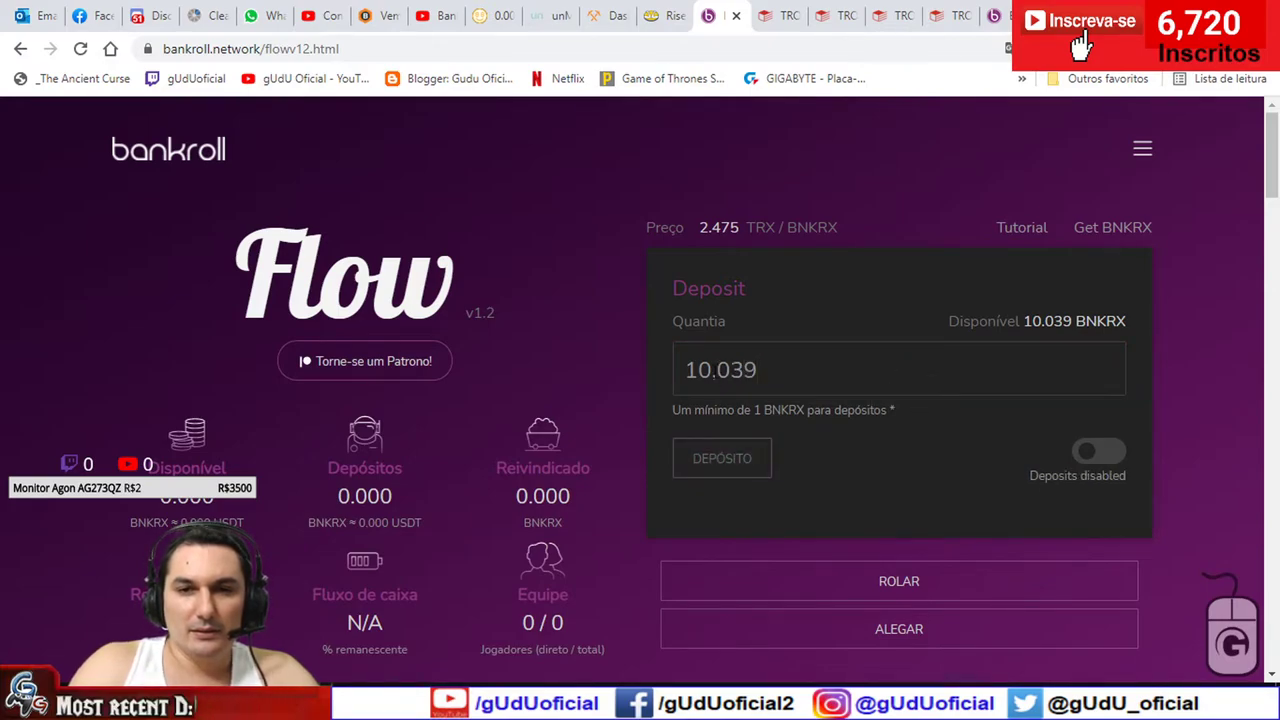
pyautogui.click(790, 445)
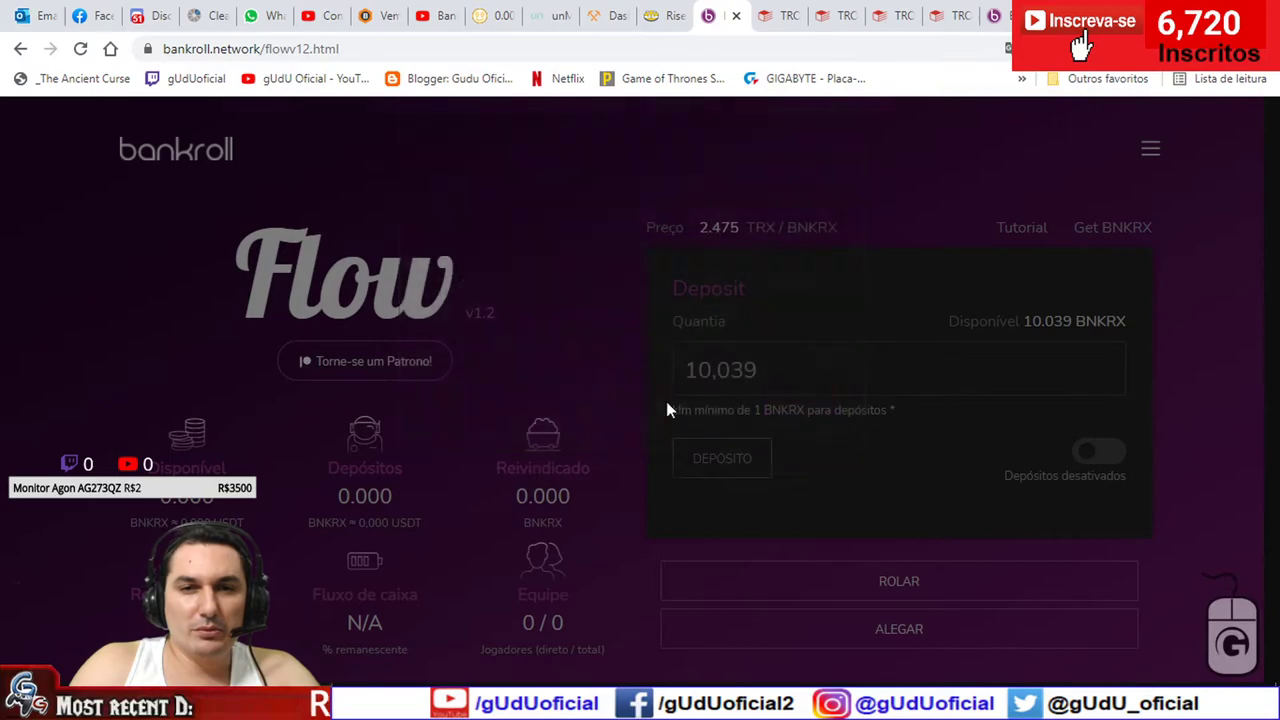
pyautogui.scroll(-9, 634, 371)
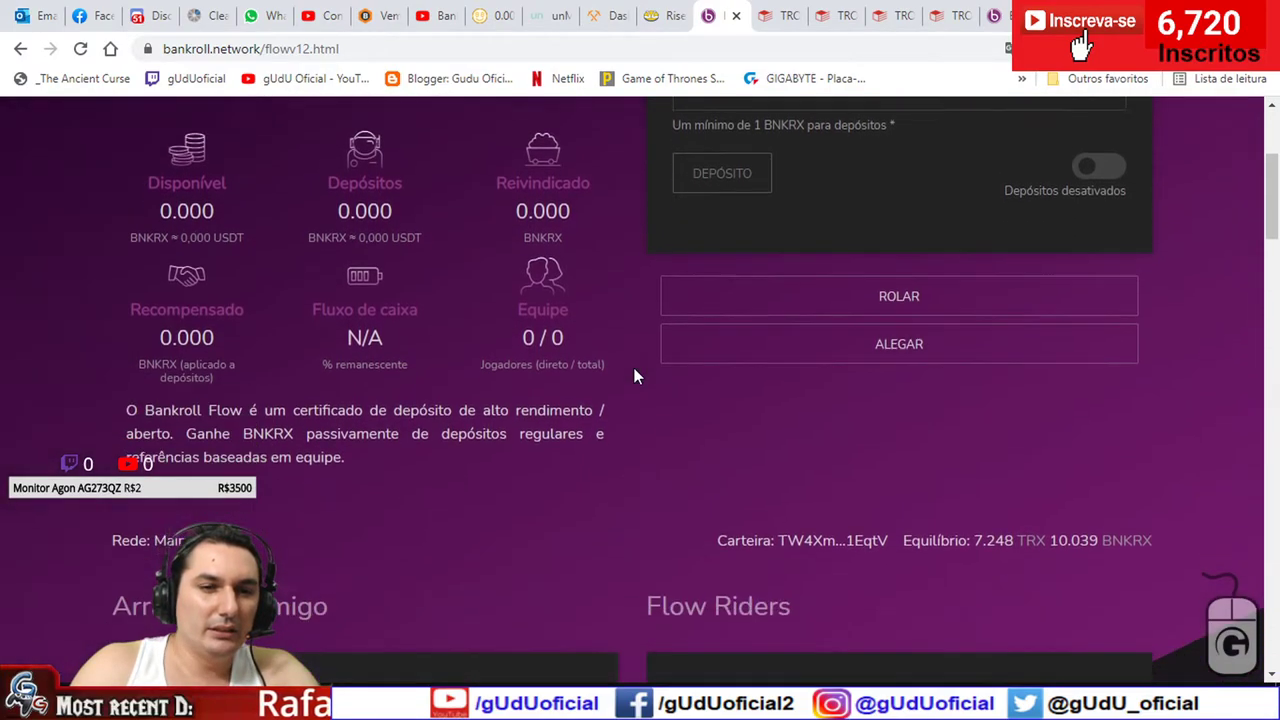
# - Approve the updateBuddy transaction in TronLink and view its record on Tronscan
pyautogui.scroll(-1, 487, 488)
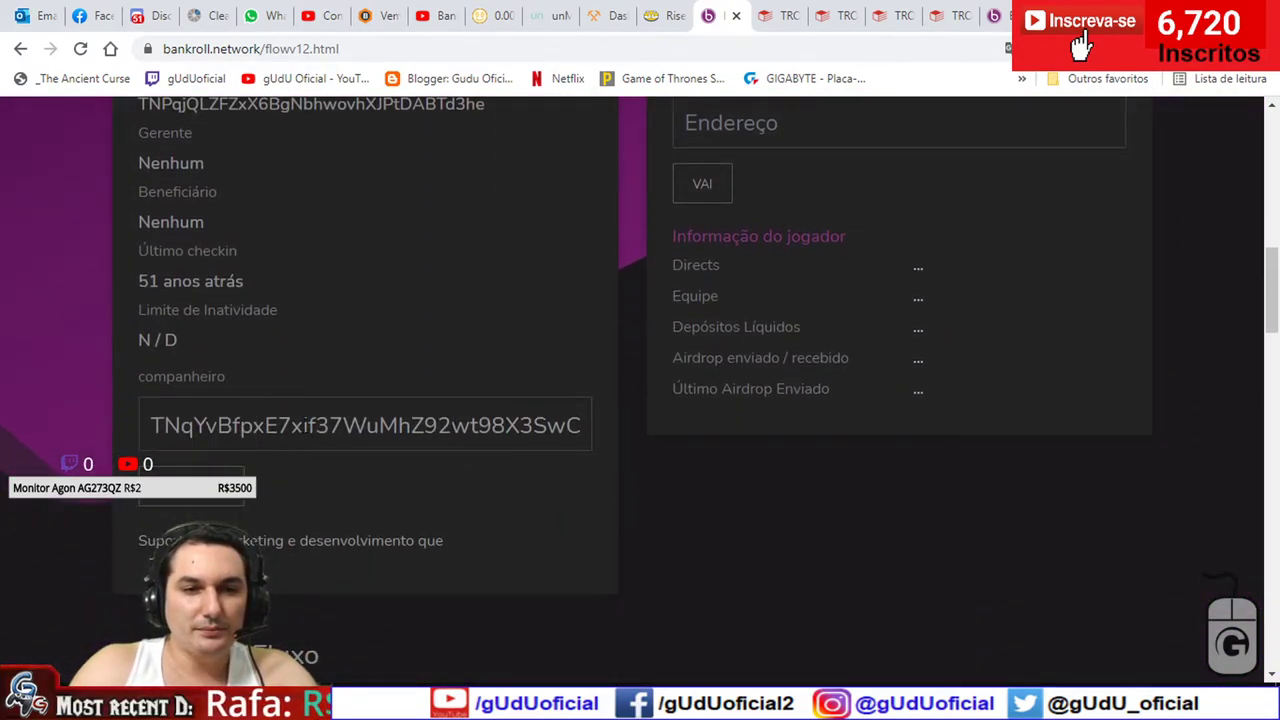
pyautogui.moveTo(478, 425); pyautogui.dragTo(543, 425)
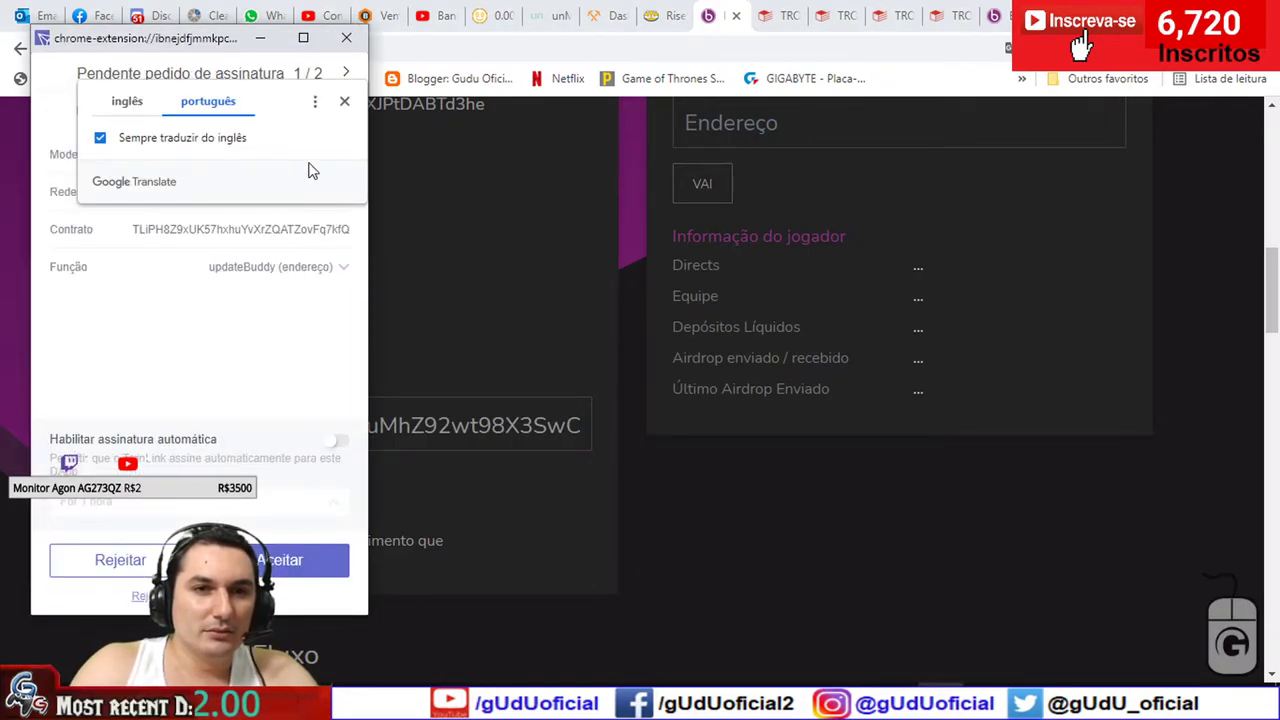
pyautogui.click(346, 104)
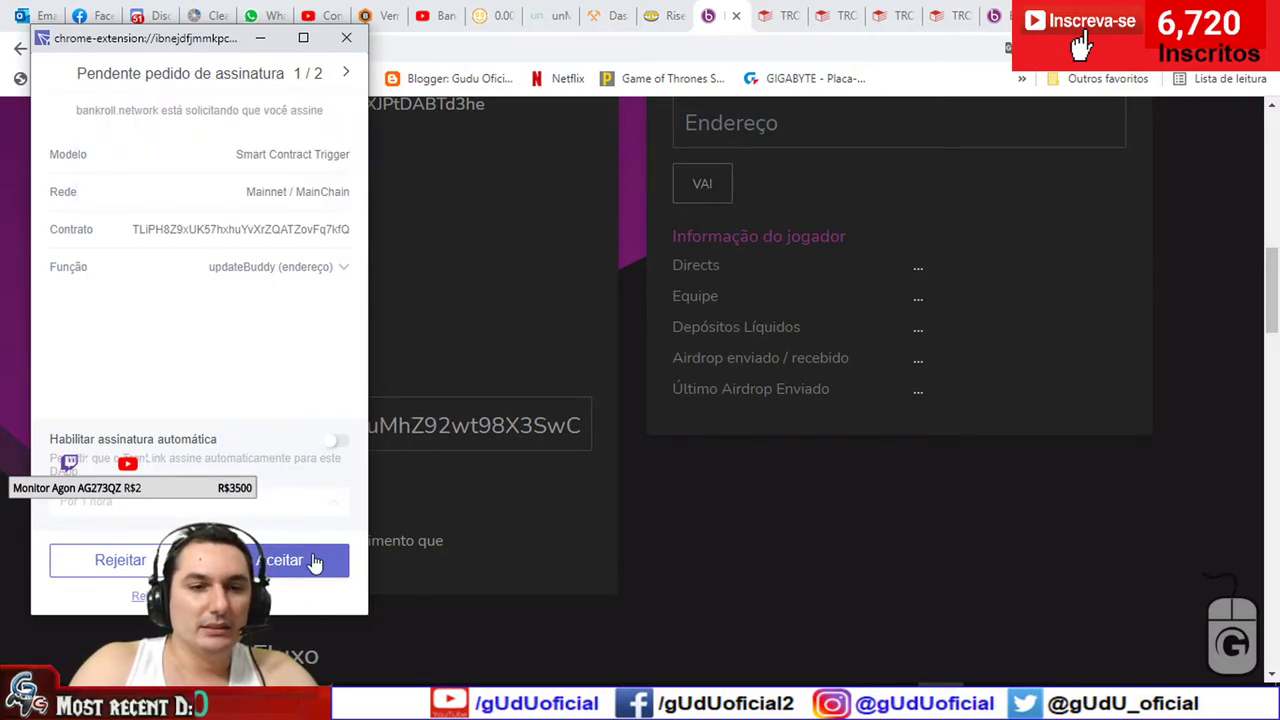
pyautogui.click(313, 562)
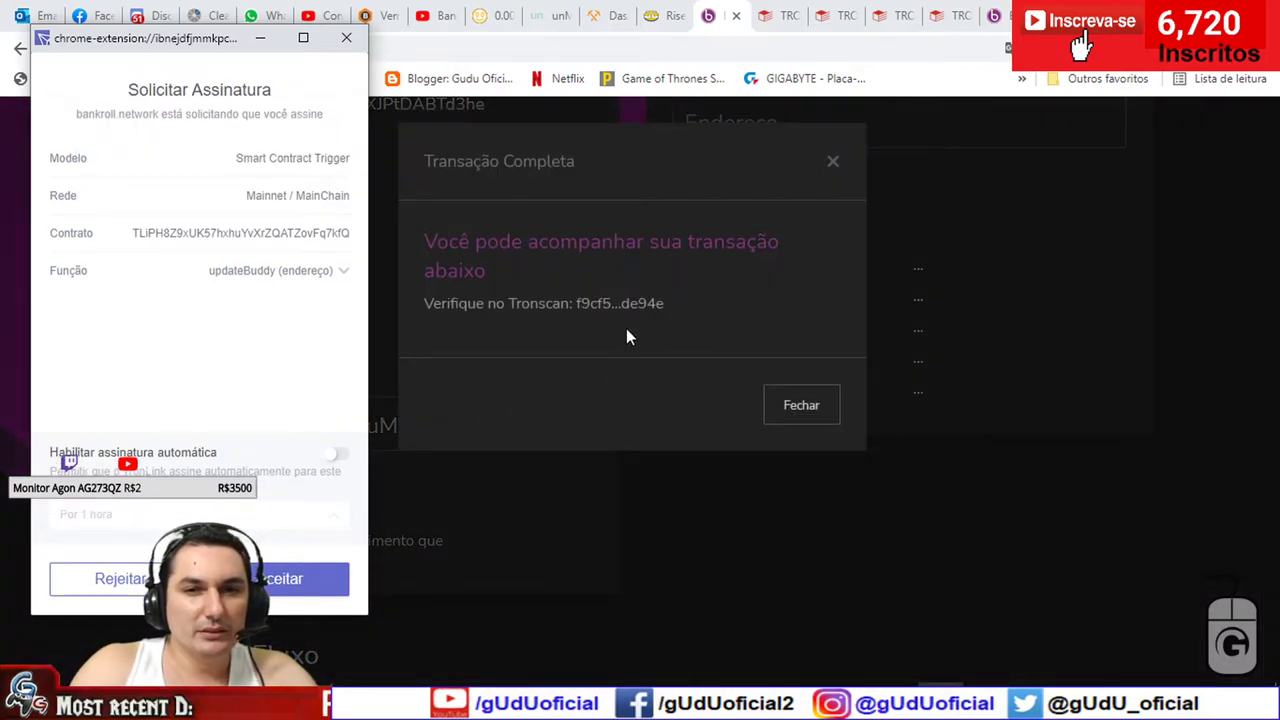
pyautogui.click(617, 305)
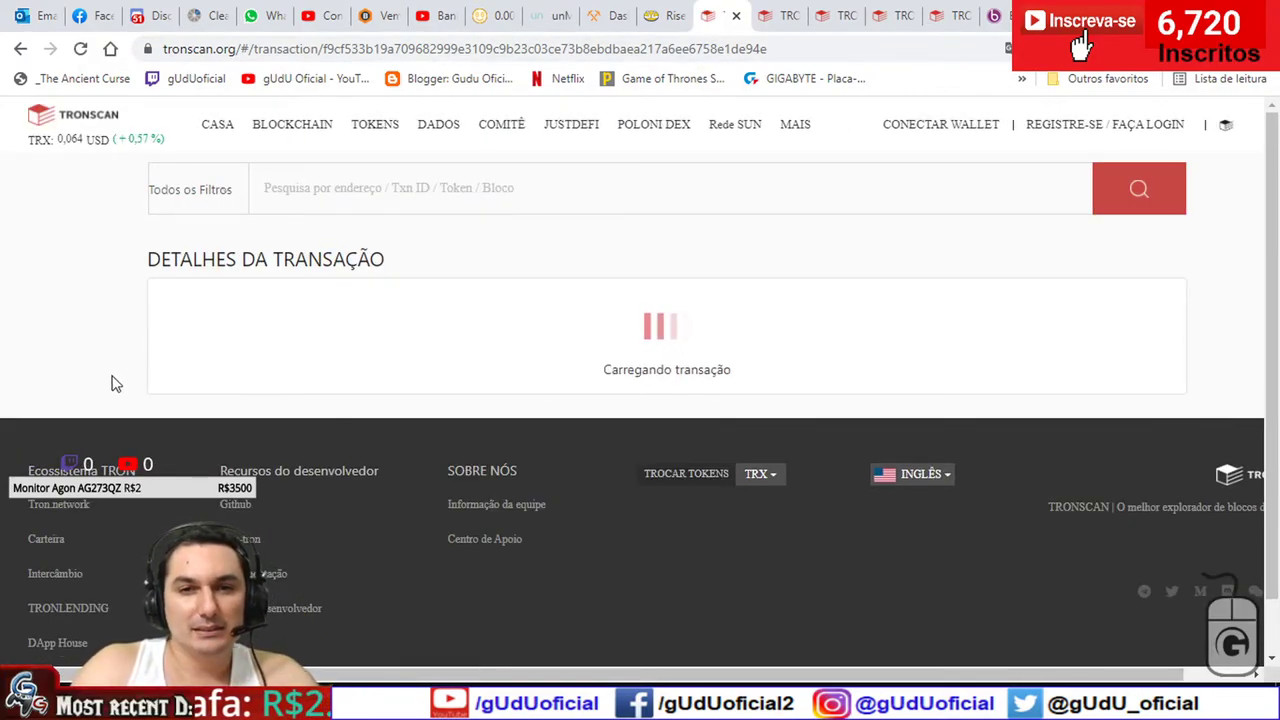
# - Highlight the energy bought for the buddy update transaction
pyautogui.scroll(-2, 107, 403)
pyautogui.scroll(-4, 107, 403)
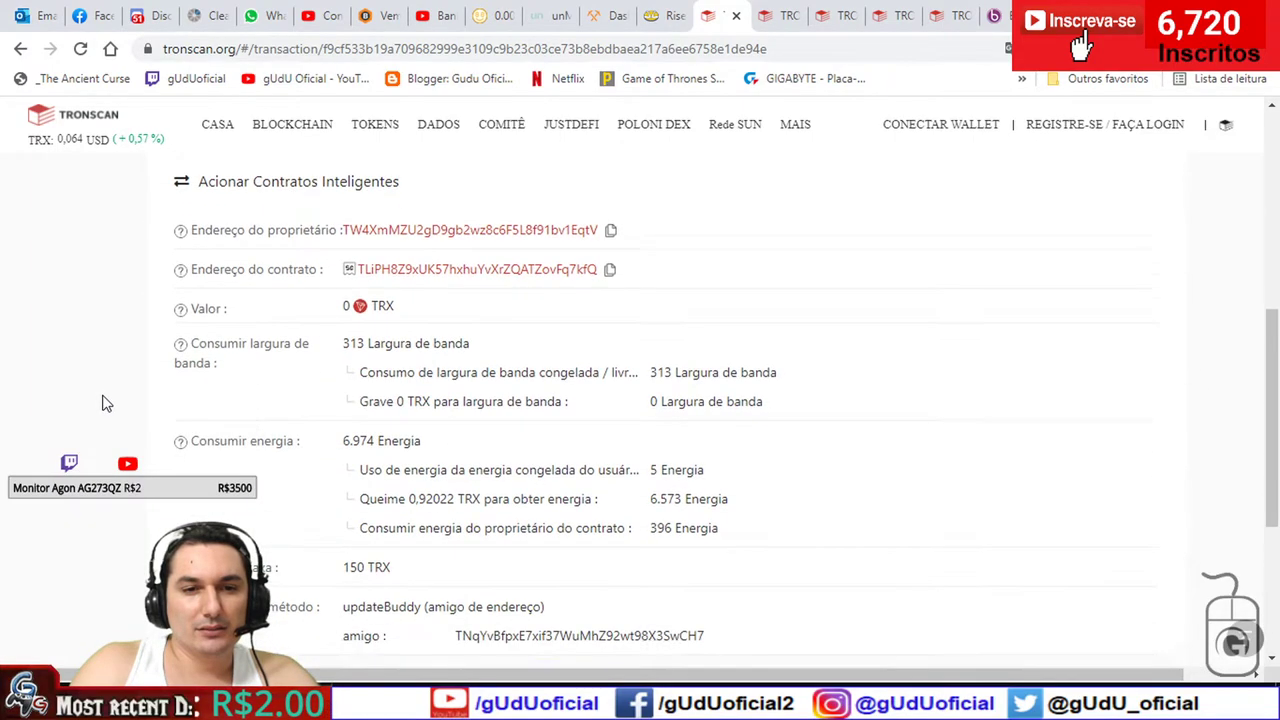
pyautogui.moveTo(729, 455)
pyautogui.mouseDown()
pyautogui.moveTo(368, 452)
pyautogui.moveTo(543, 471)
pyautogui.moveTo(737, 456)
pyautogui.mouseUp()
pyautogui.click(710, 453)
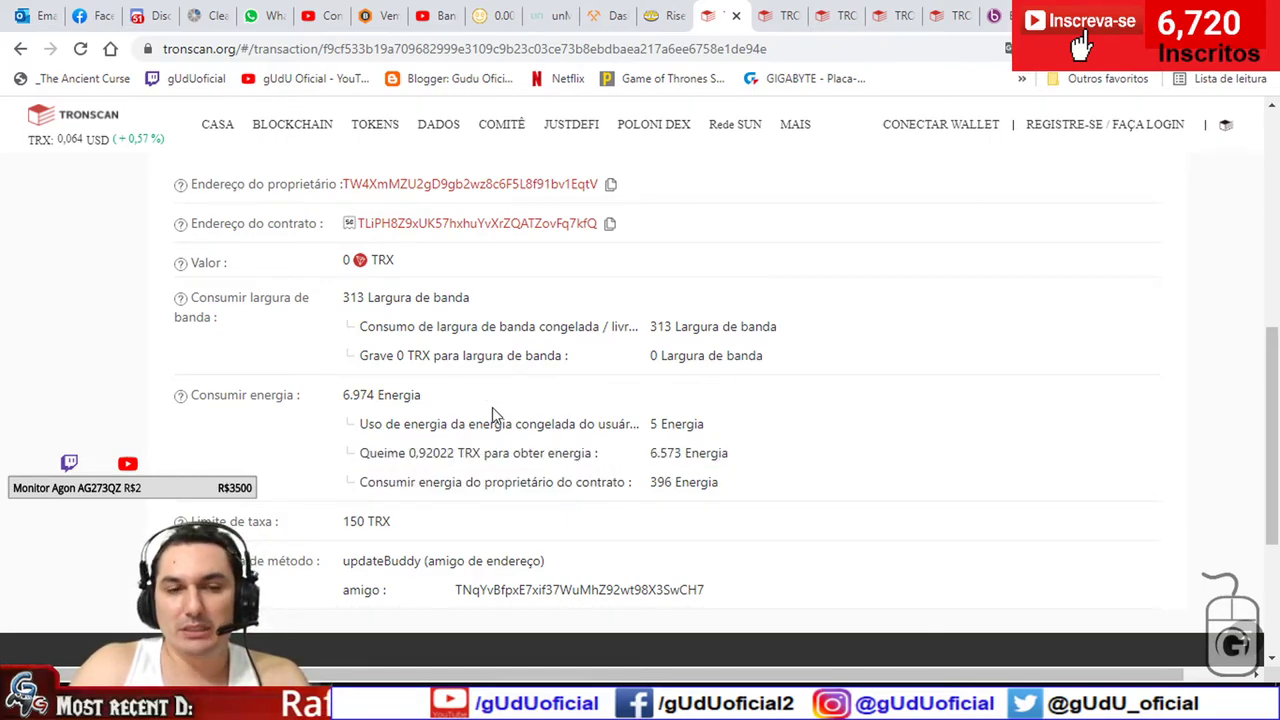
# - Compare the earlier BNKRX swap's burned TRX and energy, then view the 50 TRX transaction
pyautogui.click(785, 12)
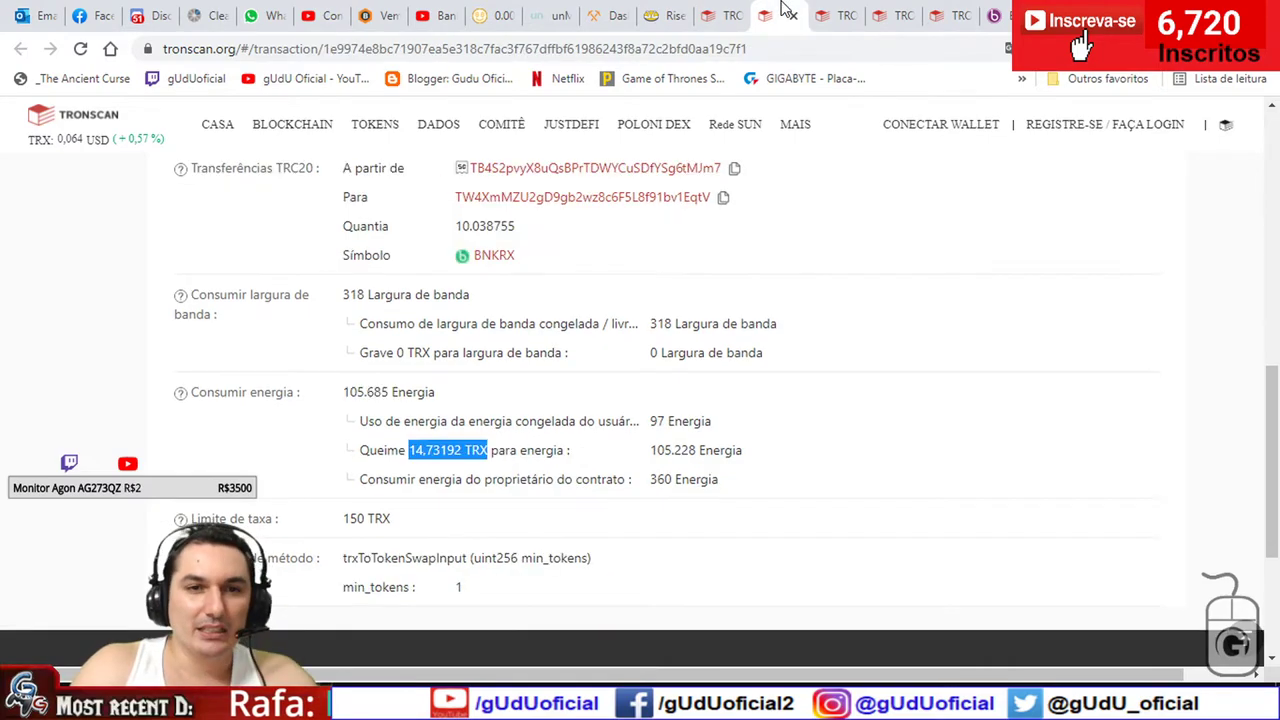
pyautogui.scroll(1, 740, 322)
pyautogui.click(620, 364)
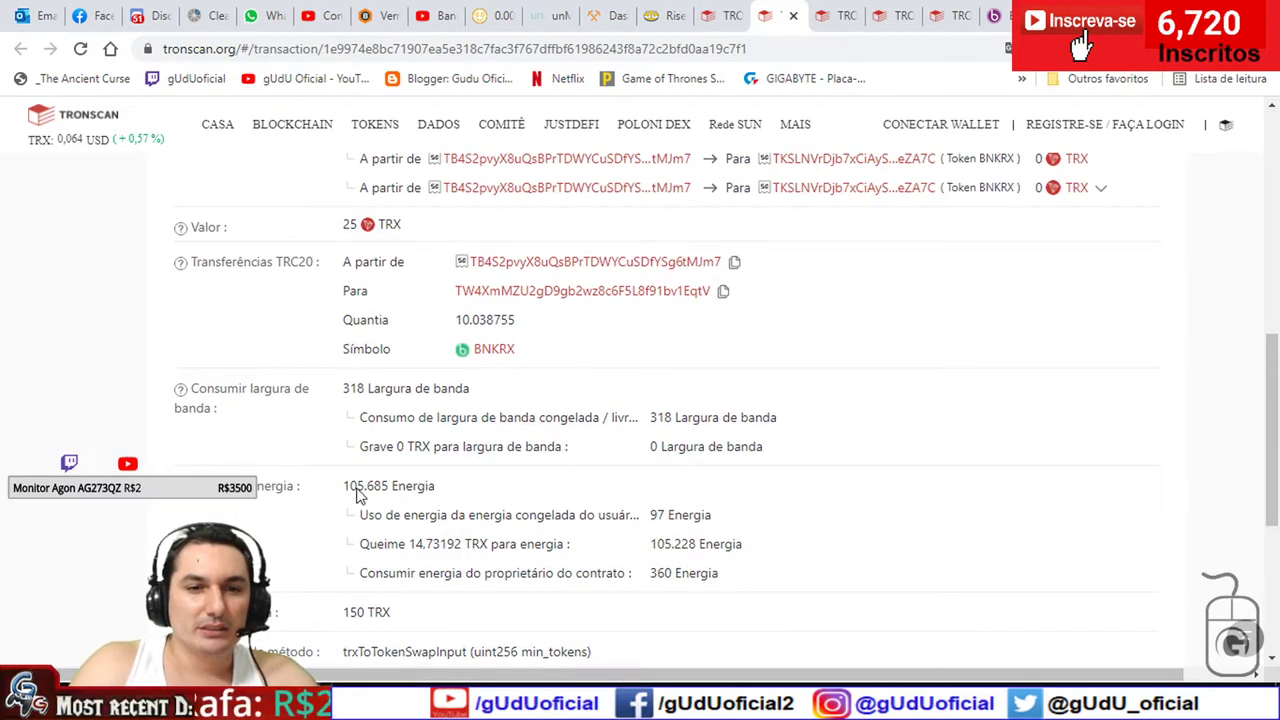
pyautogui.moveTo(340, 487); pyautogui.dragTo(449, 490)
pyautogui.scroll(1, 440, 491)
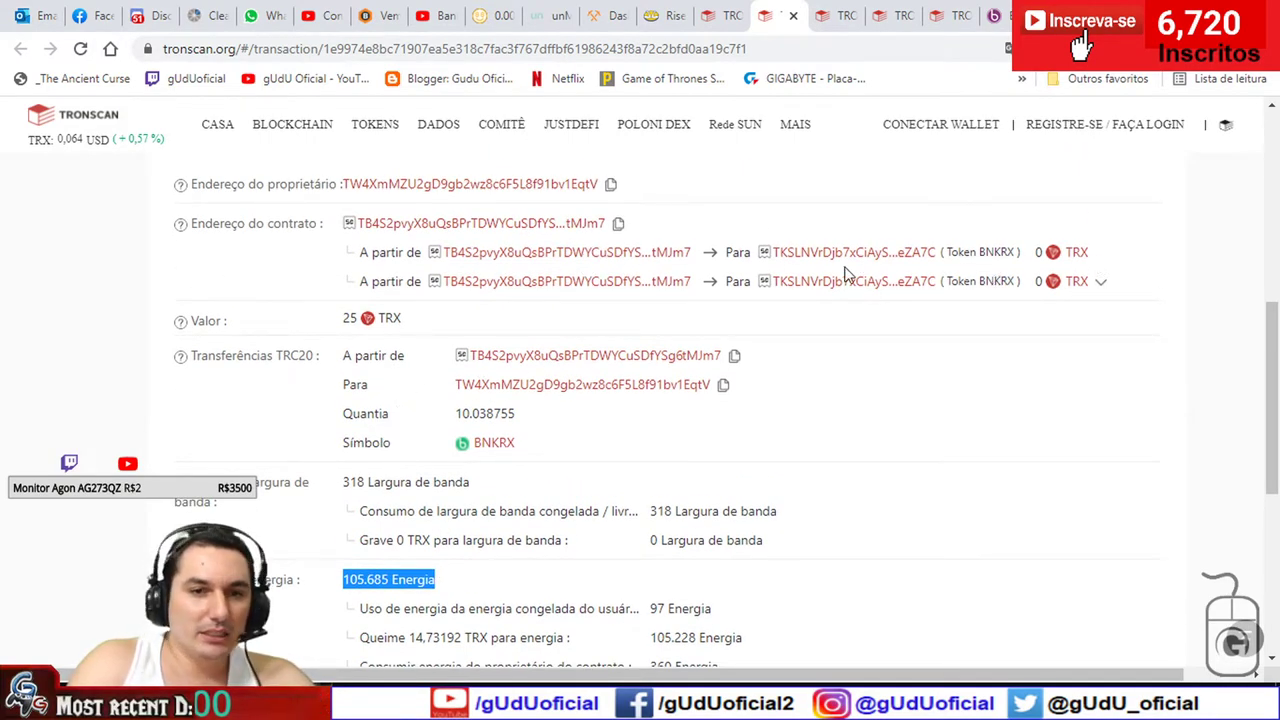
pyautogui.click(928, 538)
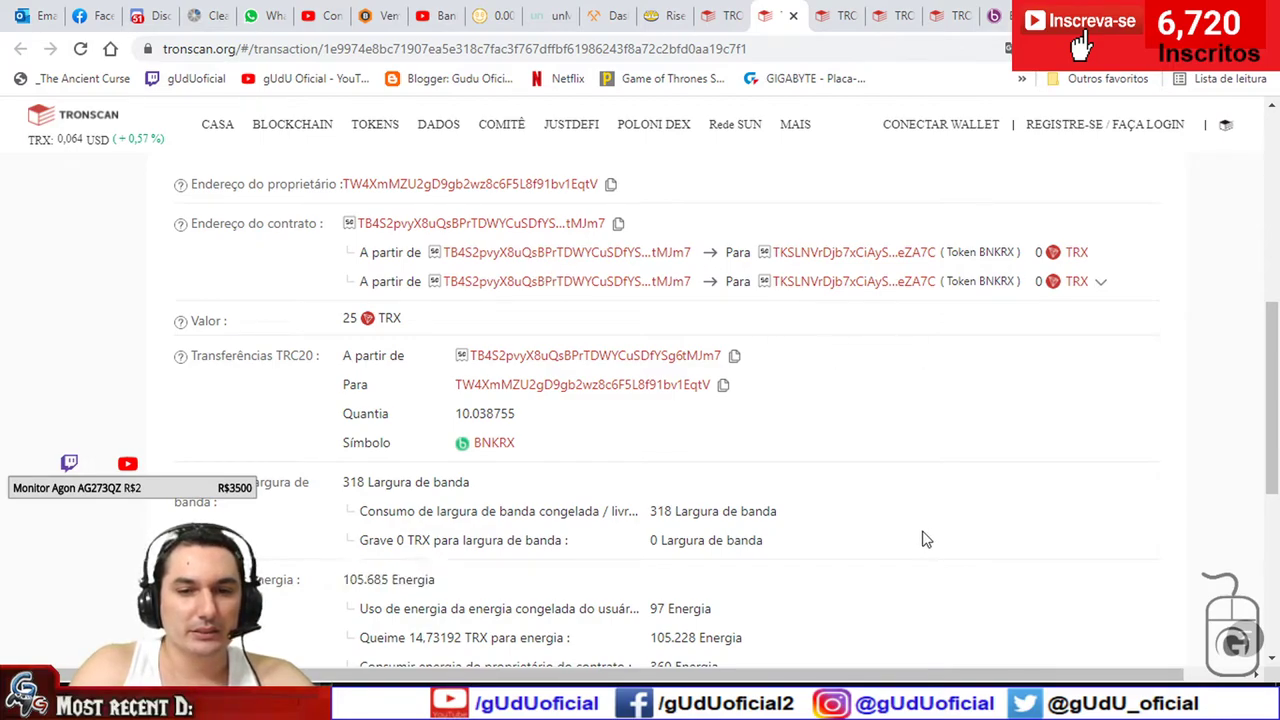
pyautogui.scroll(-1, 880, 540)
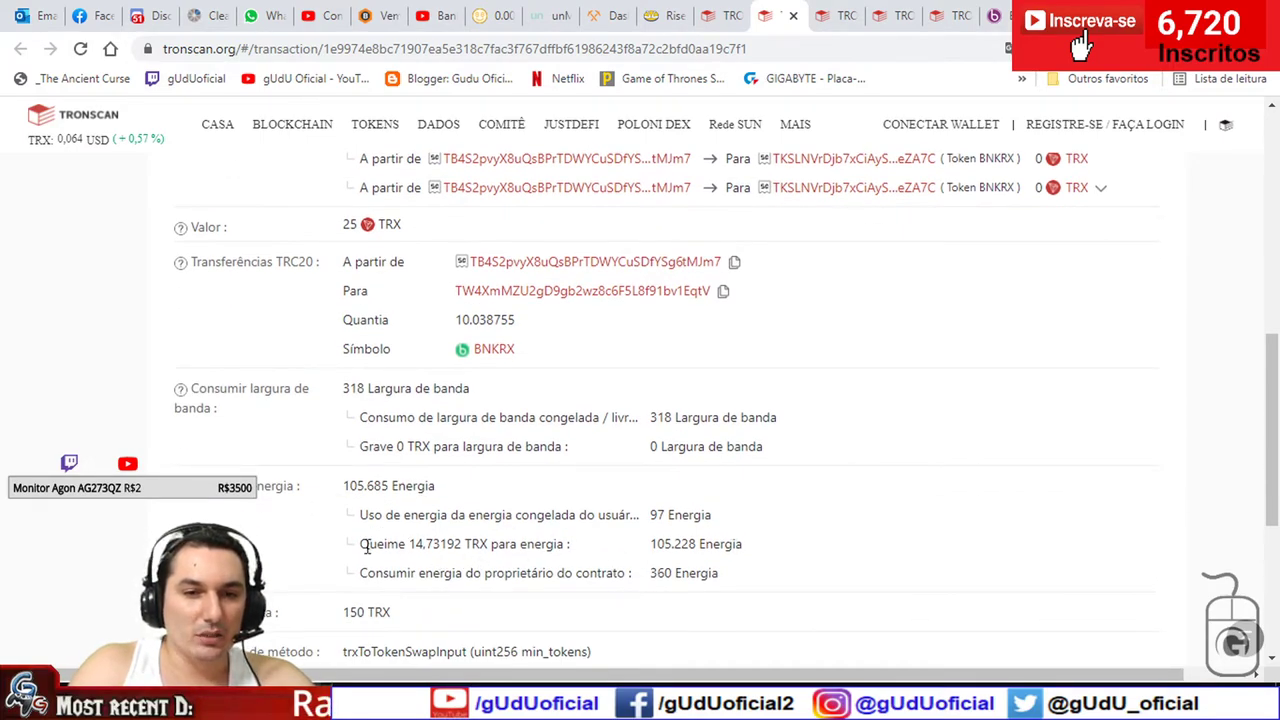
pyautogui.moveTo(699, 544); pyautogui.dragTo(350, 558)
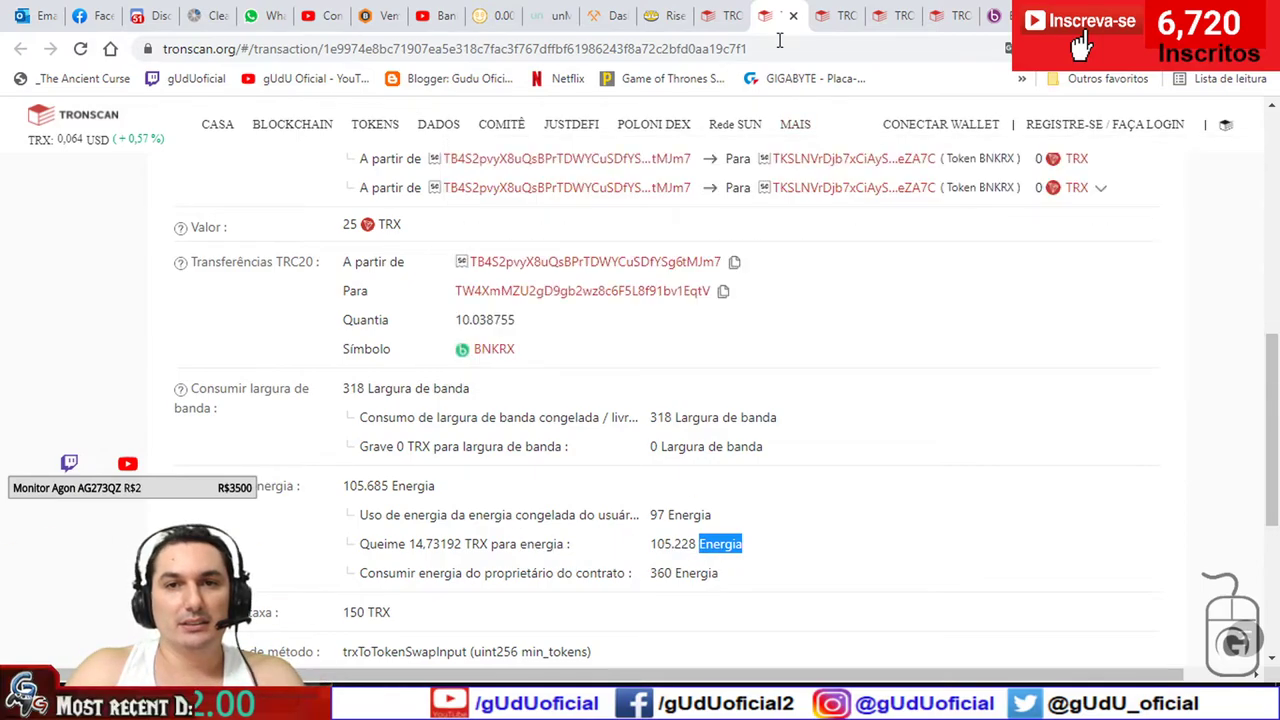
pyautogui.click(832, 15)
pyautogui.click(887, 15)
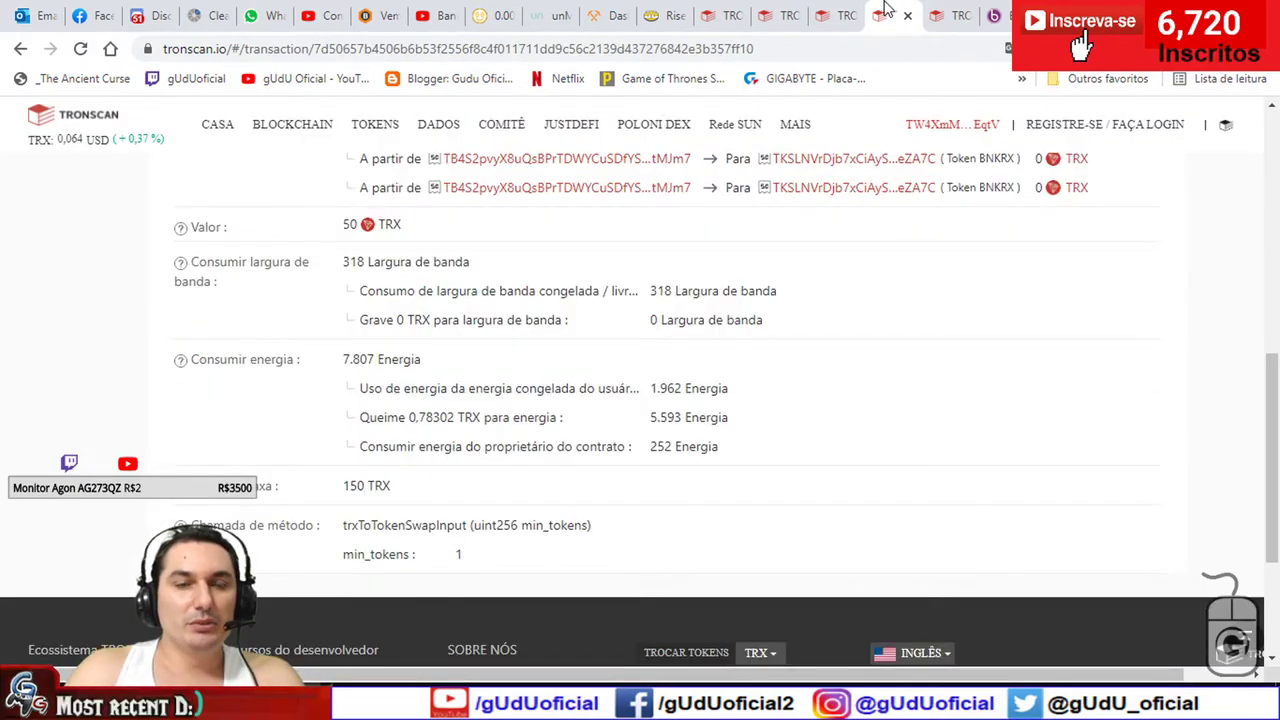
# - Review the wallet's resources and two failed 50 TRX calls, then return to Bankroll Flow
pyautogui.click(948, 15)
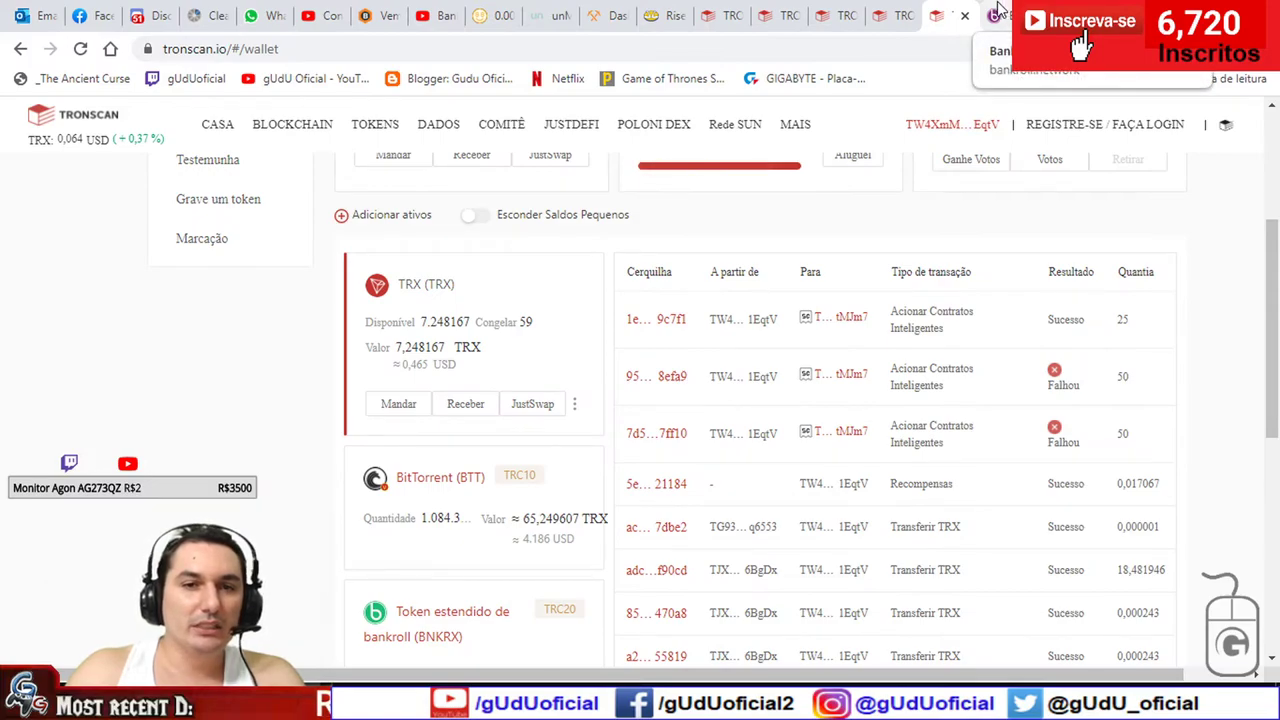
pyautogui.scroll(2, 1210, 365)
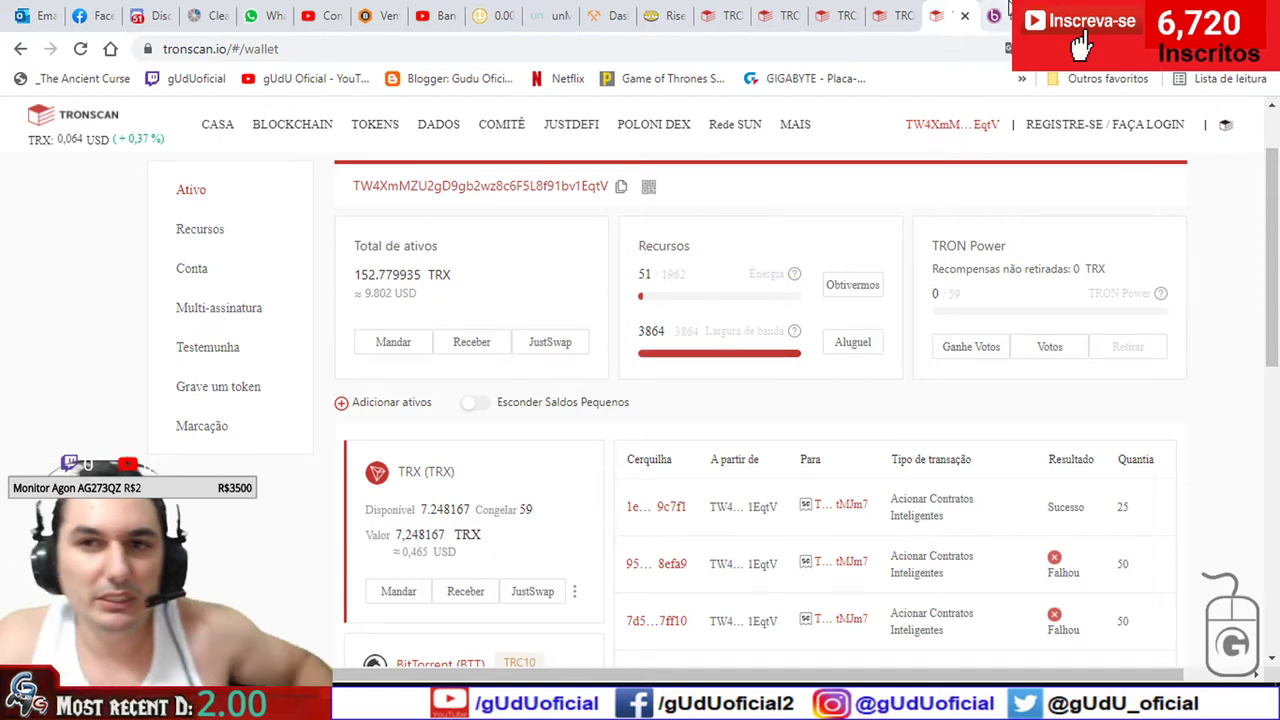
pyautogui.hotkey('ctrl', 'Tab')
pyautogui.scroll(10, 610, 433)
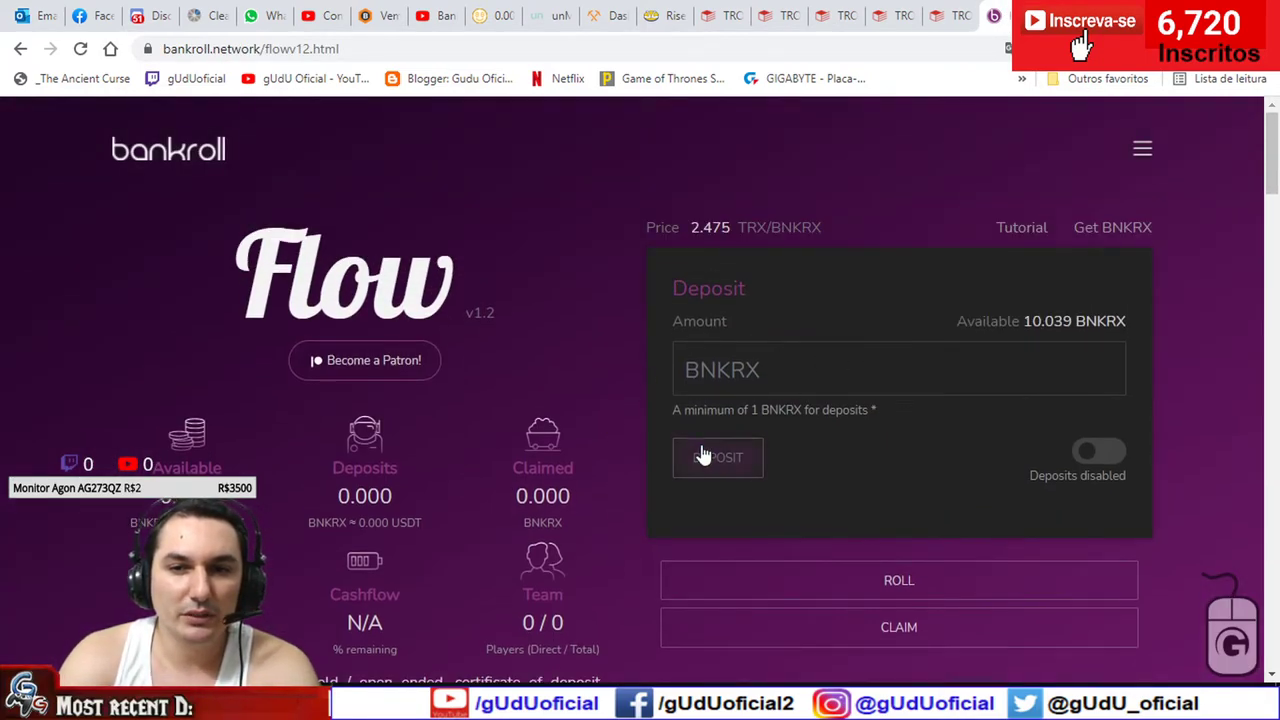
# - Attempt the deposit and translate the Flow page into Portuguese
pyautogui.click(870, 367)
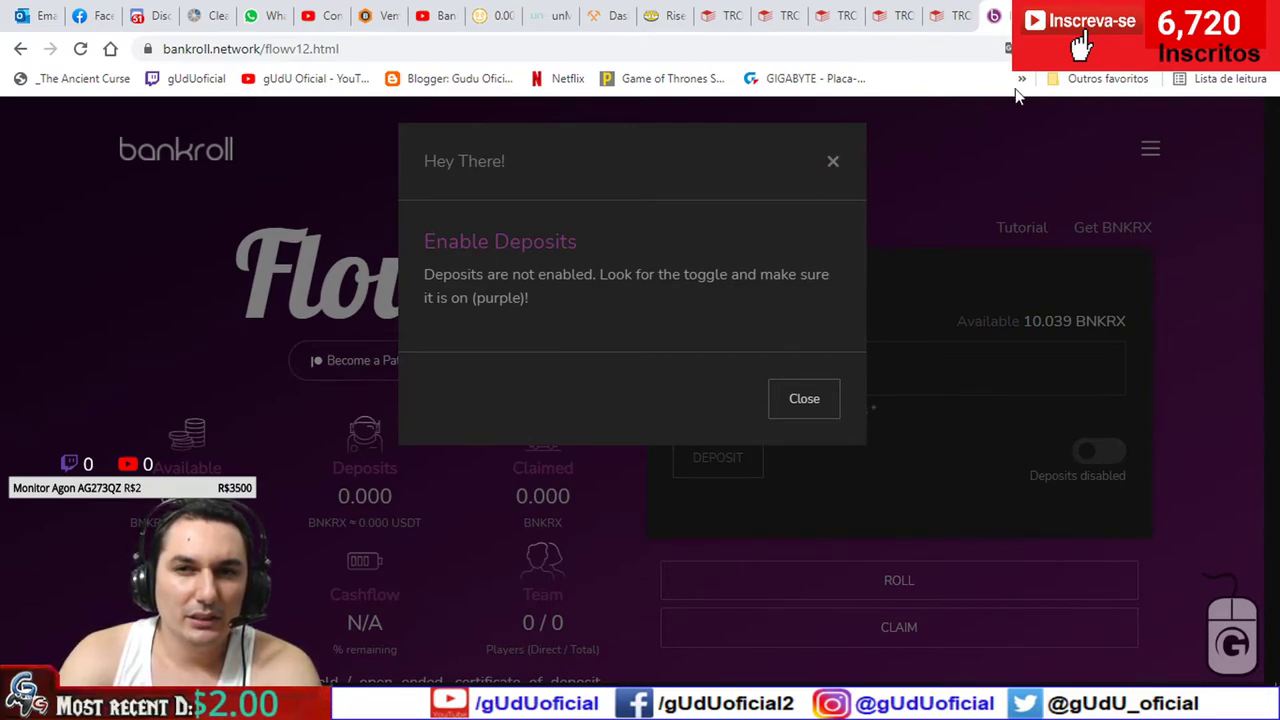
pyautogui.click(1007, 48)
pyautogui.click(897, 85)
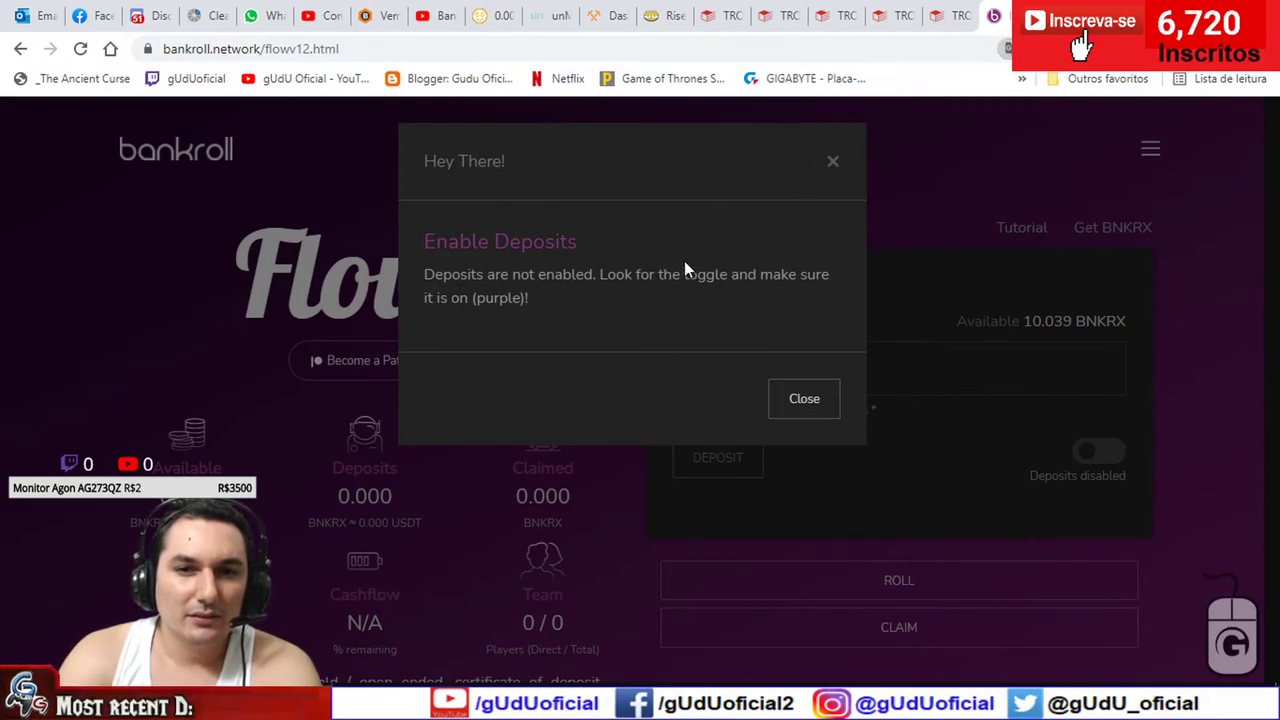
# - Enter 10,039 as the BNKRX amount, dismissing the deposits-not-enabled warning each time
pyautogui.click(807, 404)
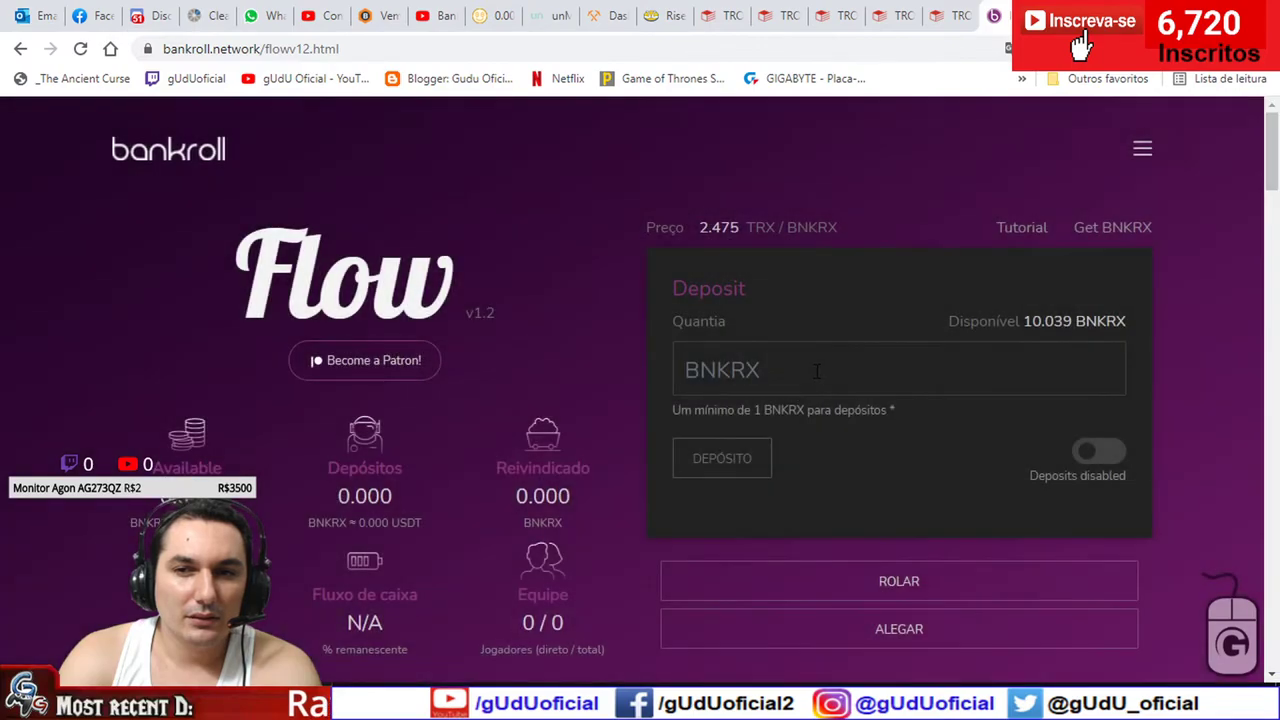
pyautogui.write('10,3')
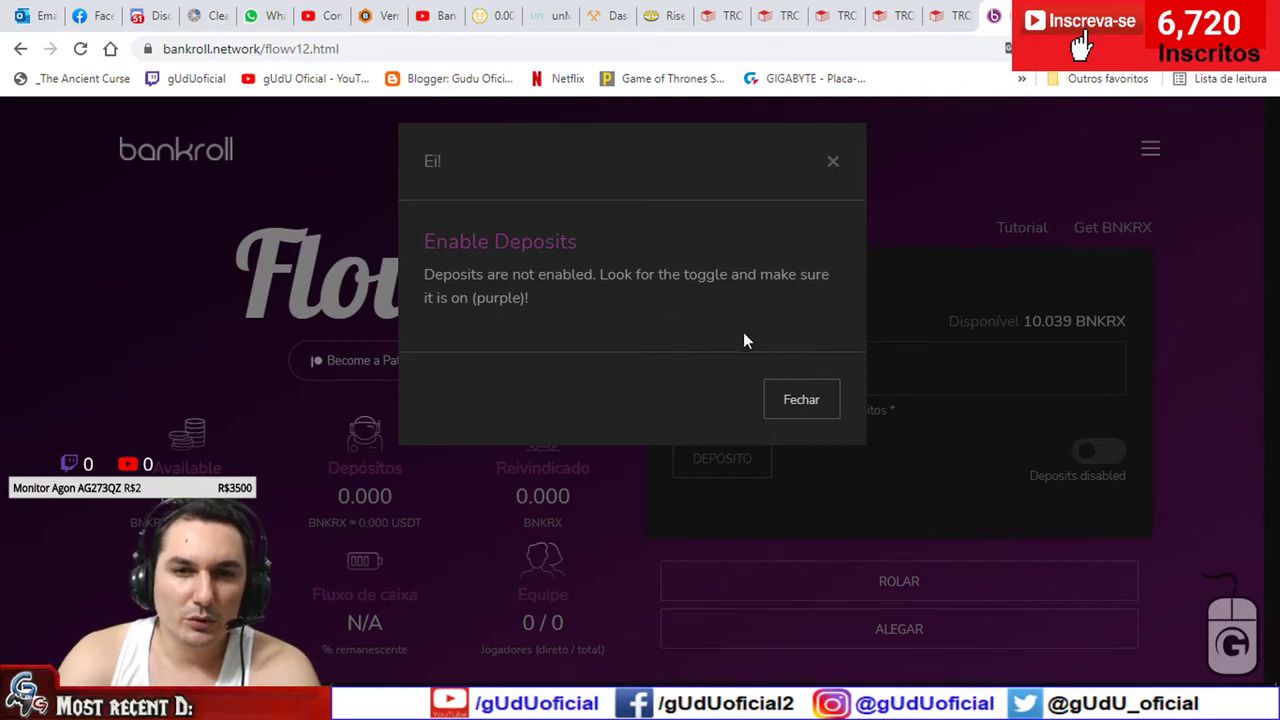
pyautogui.click(800, 401)
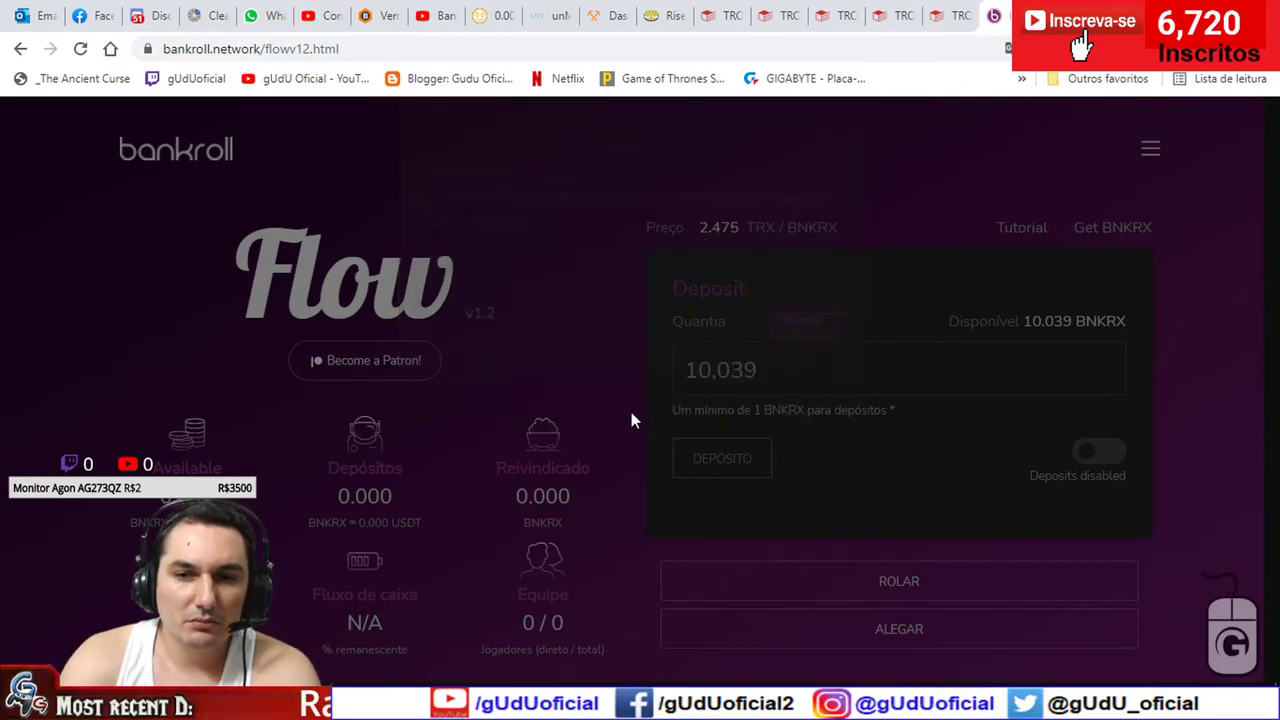
# - Reload the Flow page, re-enter 10.039 BNKRX and switch deposits on to request approval
pyautogui.scroll(-5, 628, 413)
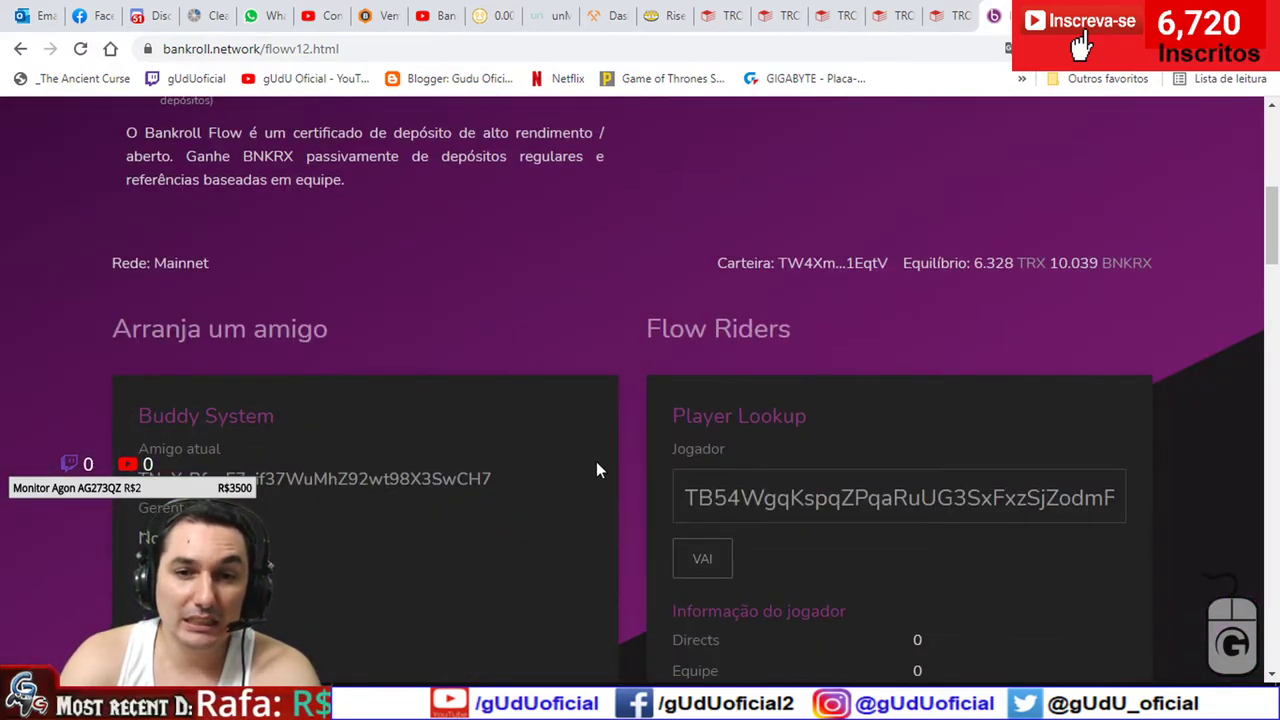
pyautogui.scroll(5, 596, 461)
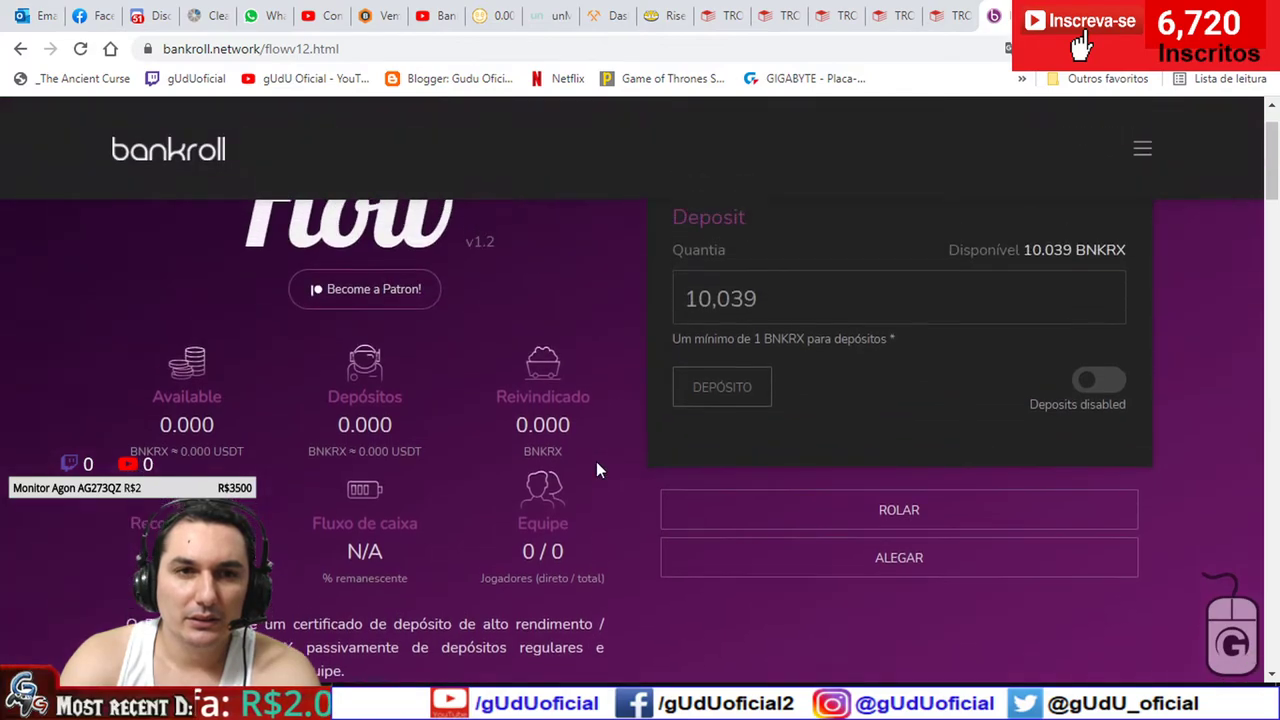
pyautogui.click(80, 48)
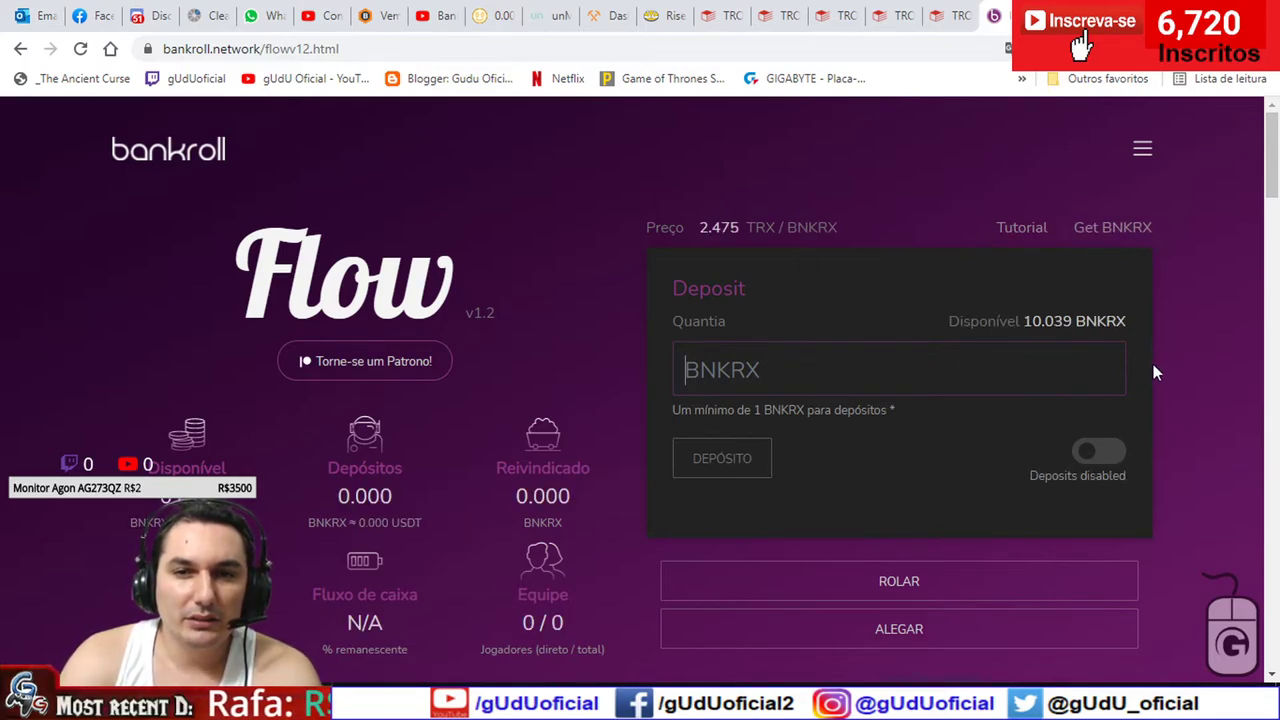
pyautogui.write('10')
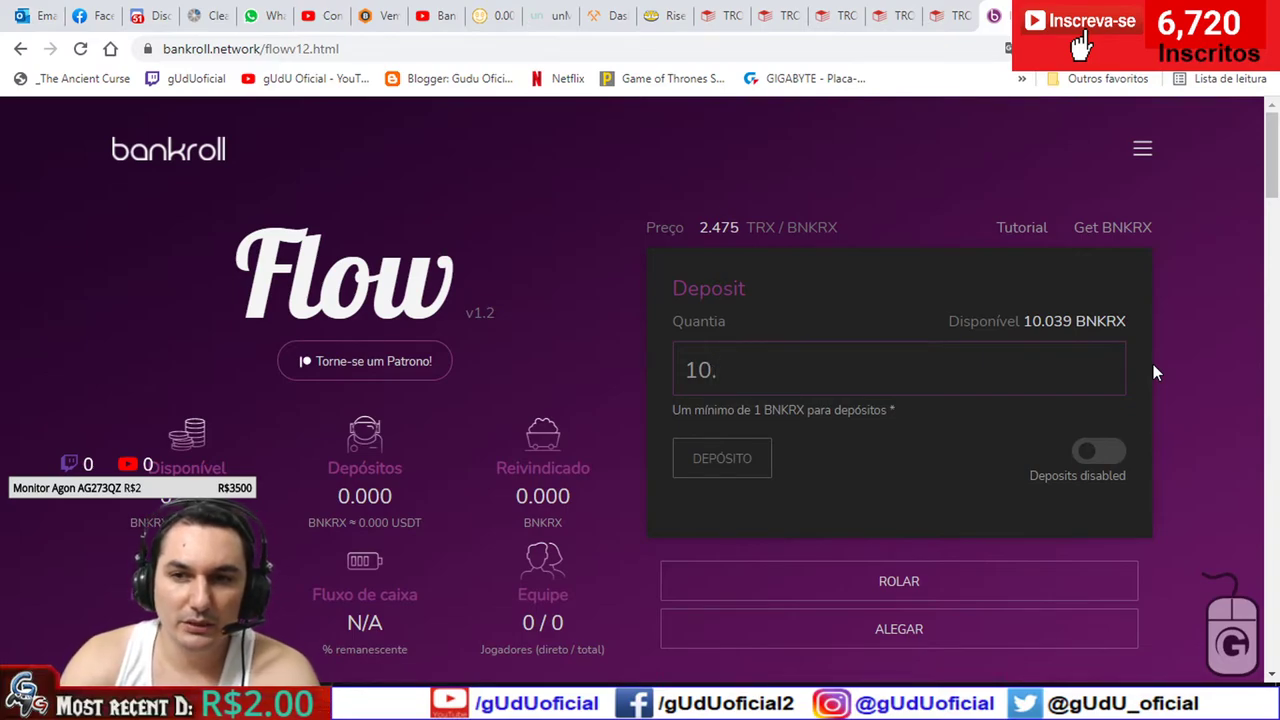
pyautogui.write('.039')
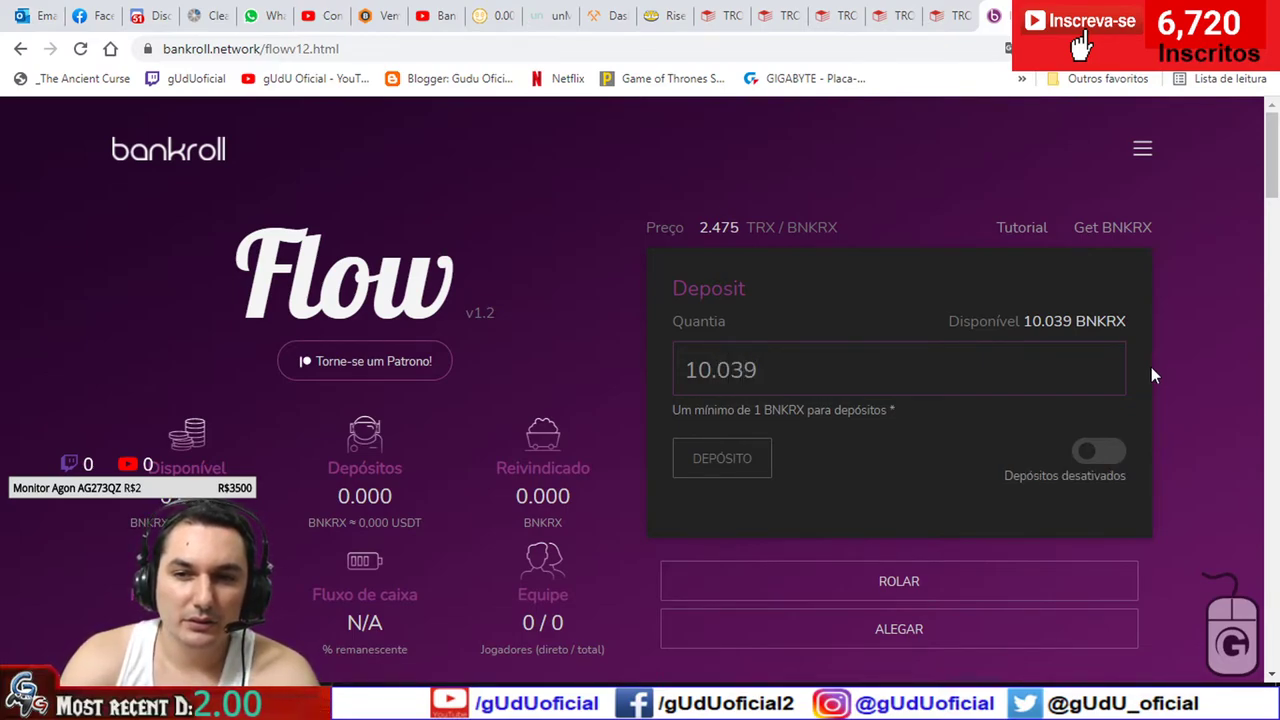
pyautogui.click(1104, 455)
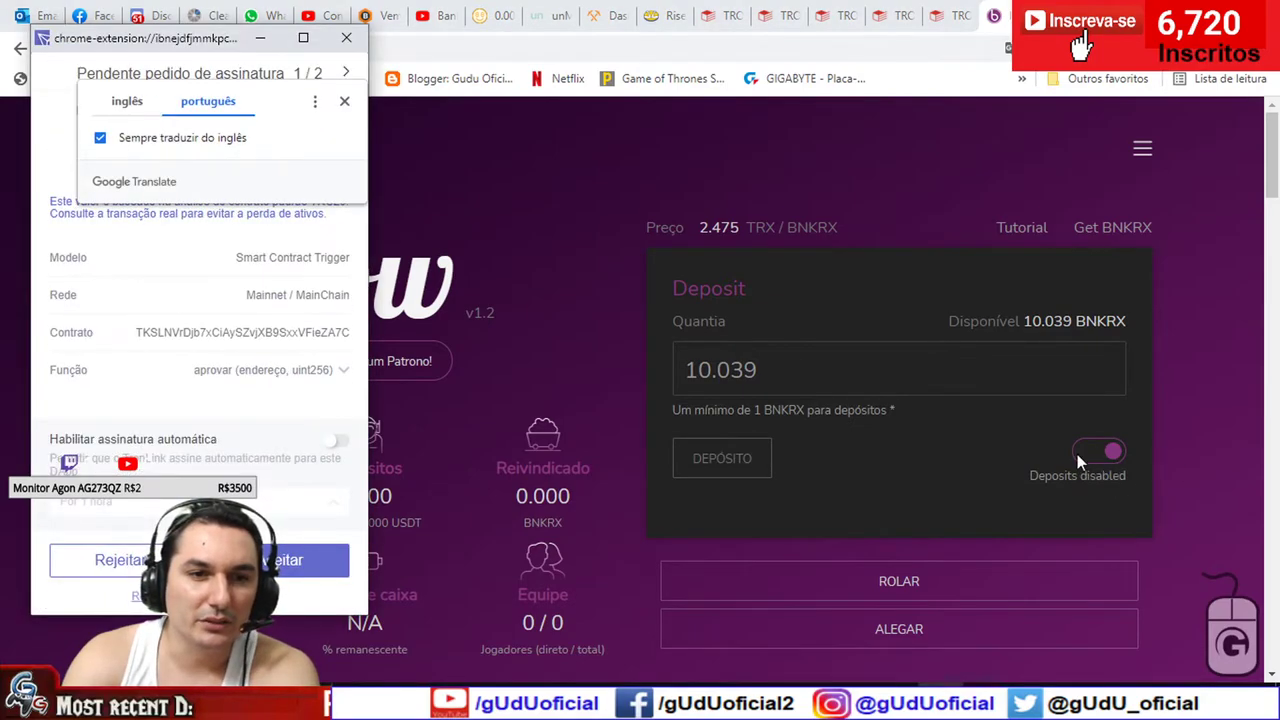
# - Switch the page translation back to English and toggle deposits on again
pyautogui.click(344, 101)
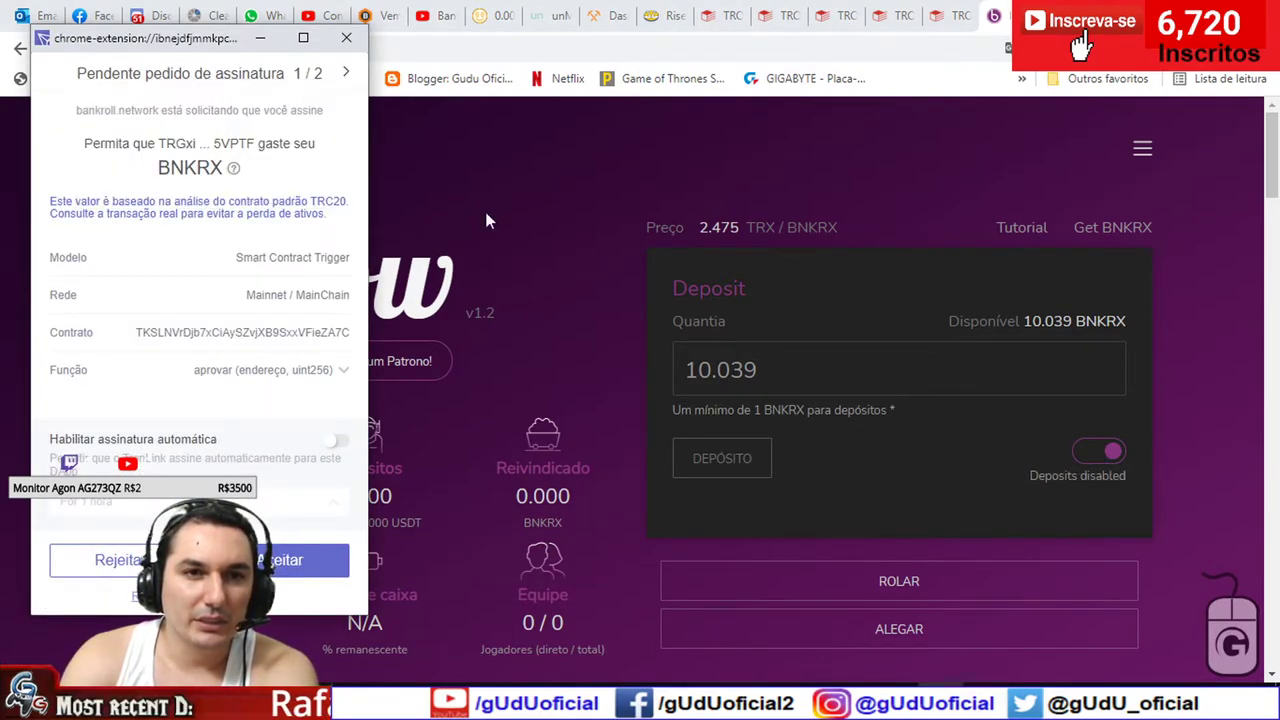
pyautogui.click(1089, 450)
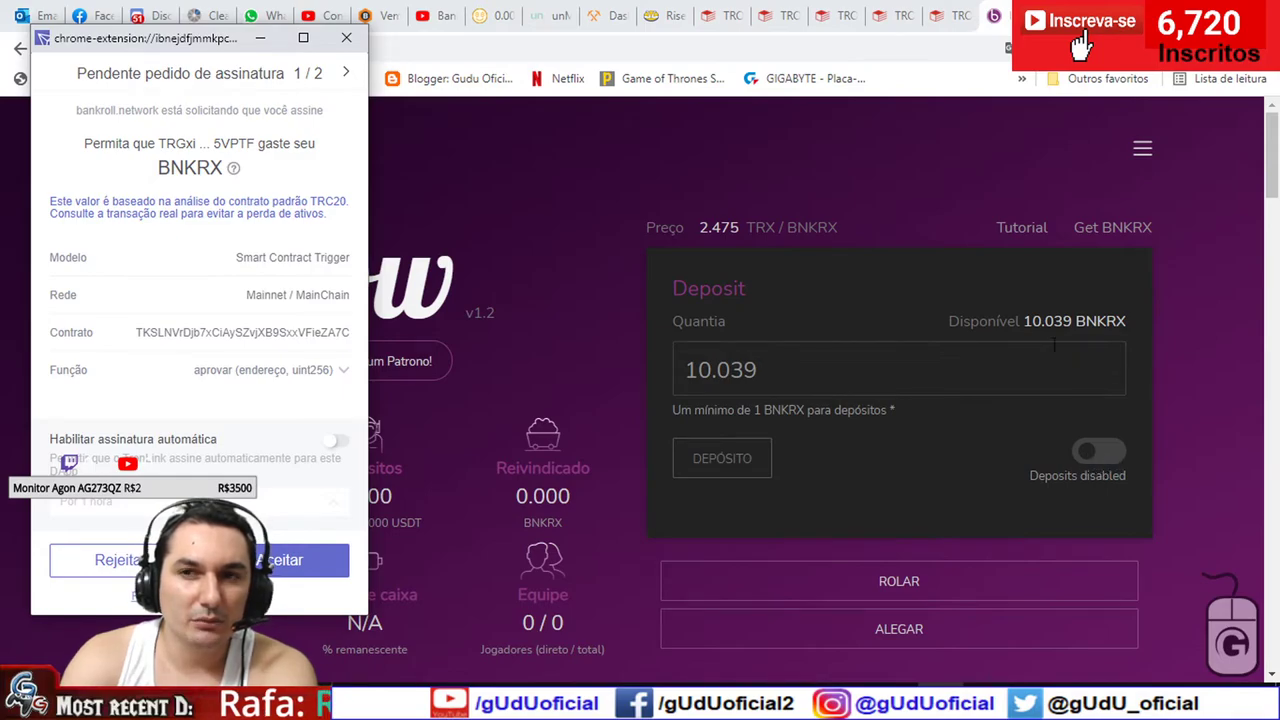
pyautogui.click(815, 86)
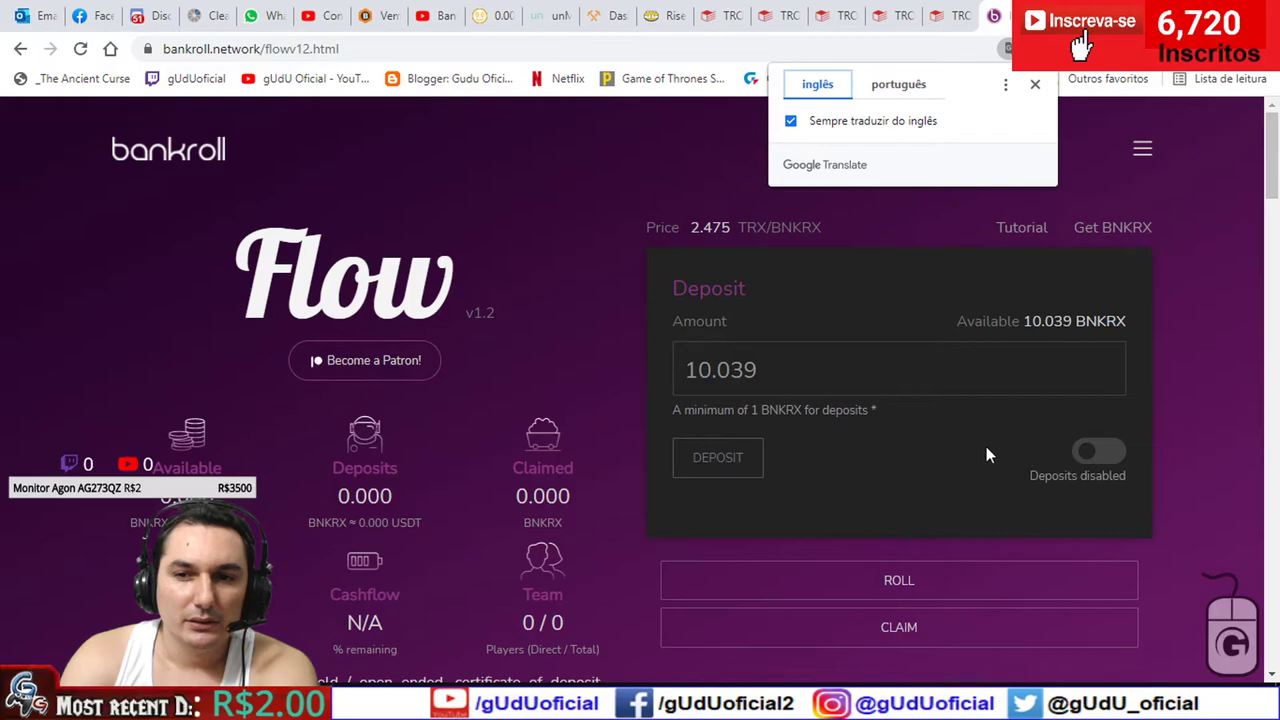
pyautogui.click(1035, 84)
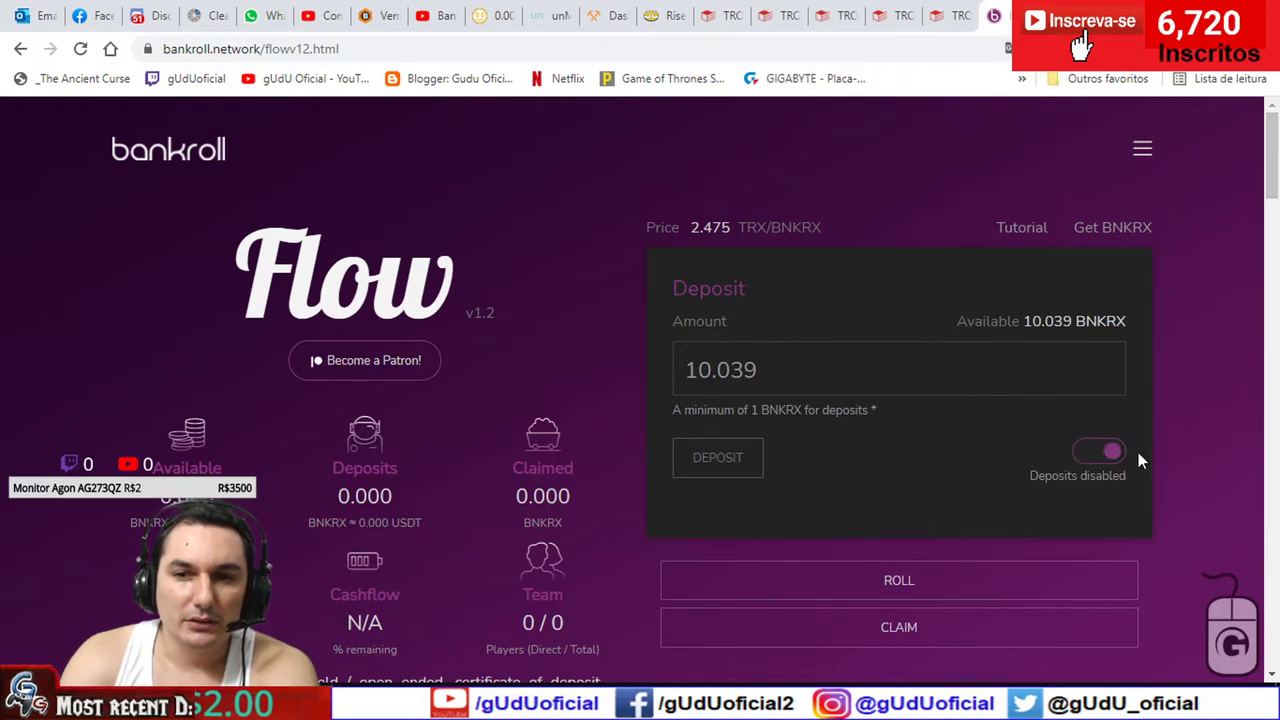
pyautogui.click(1106, 452)
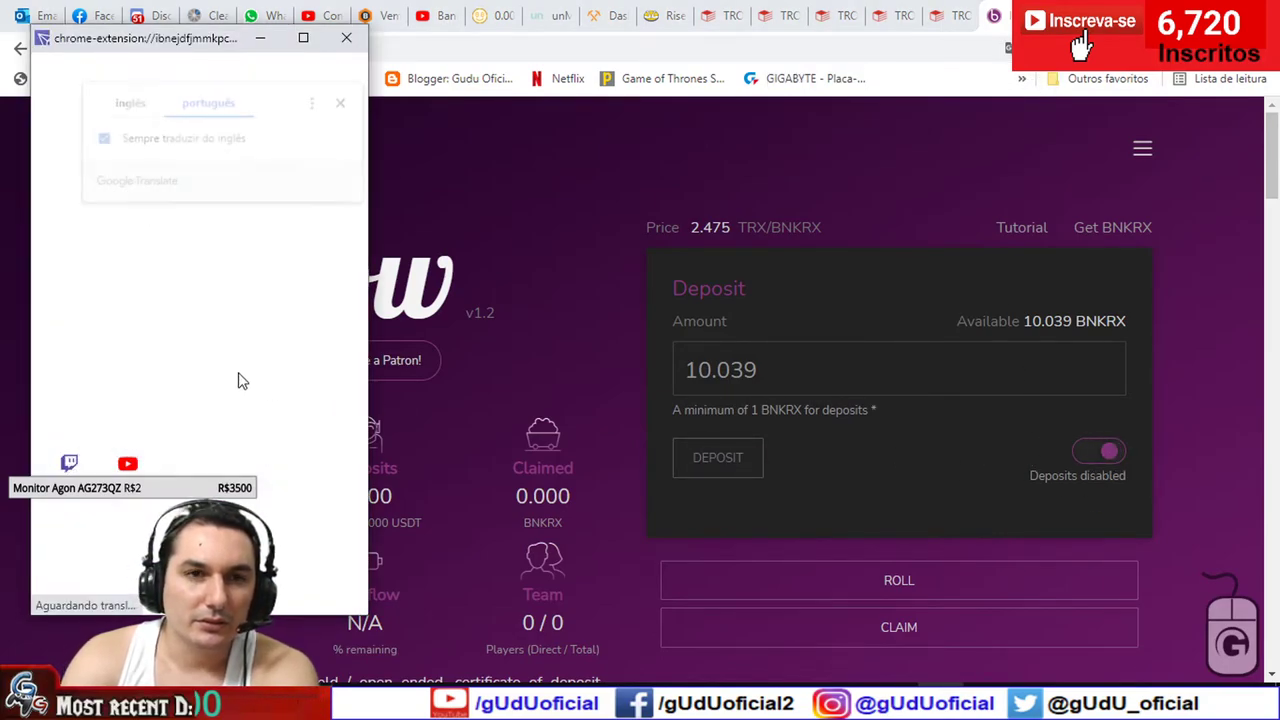
# - Reject the pending TronLink approval requests and dismiss the resulting wallet error
pyautogui.click(341, 104)
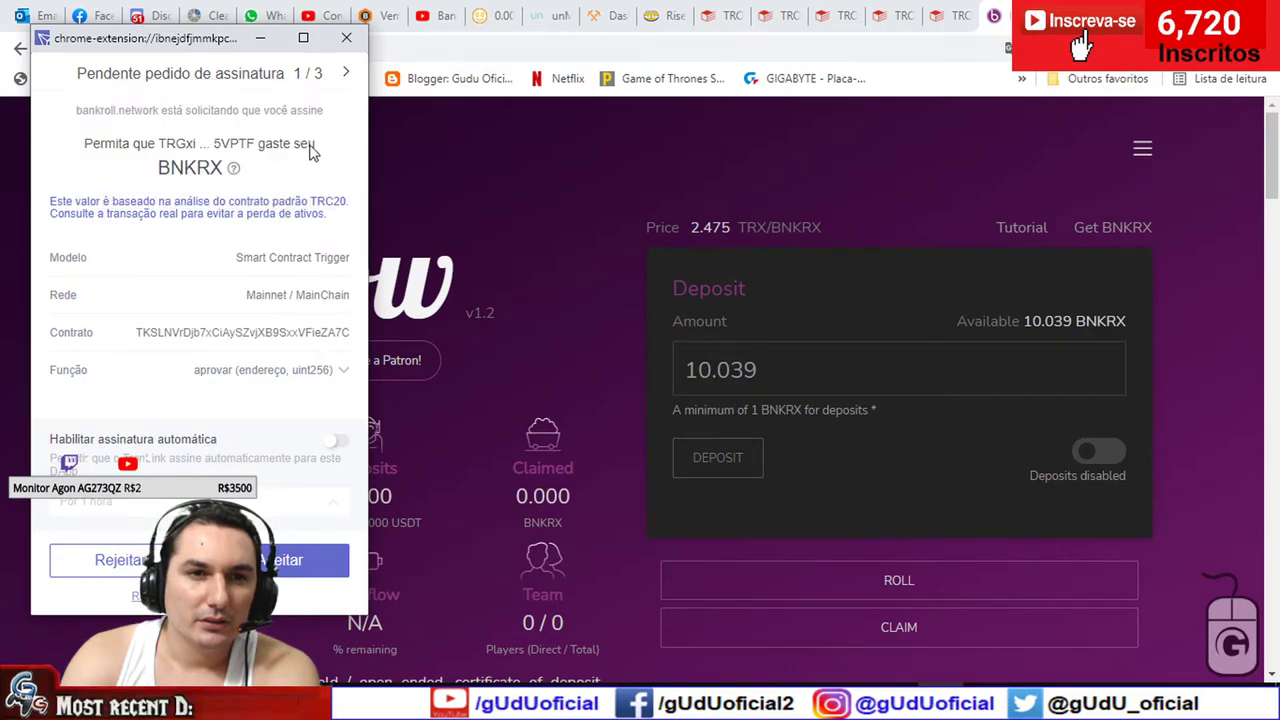
pyautogui.click(346, 75)
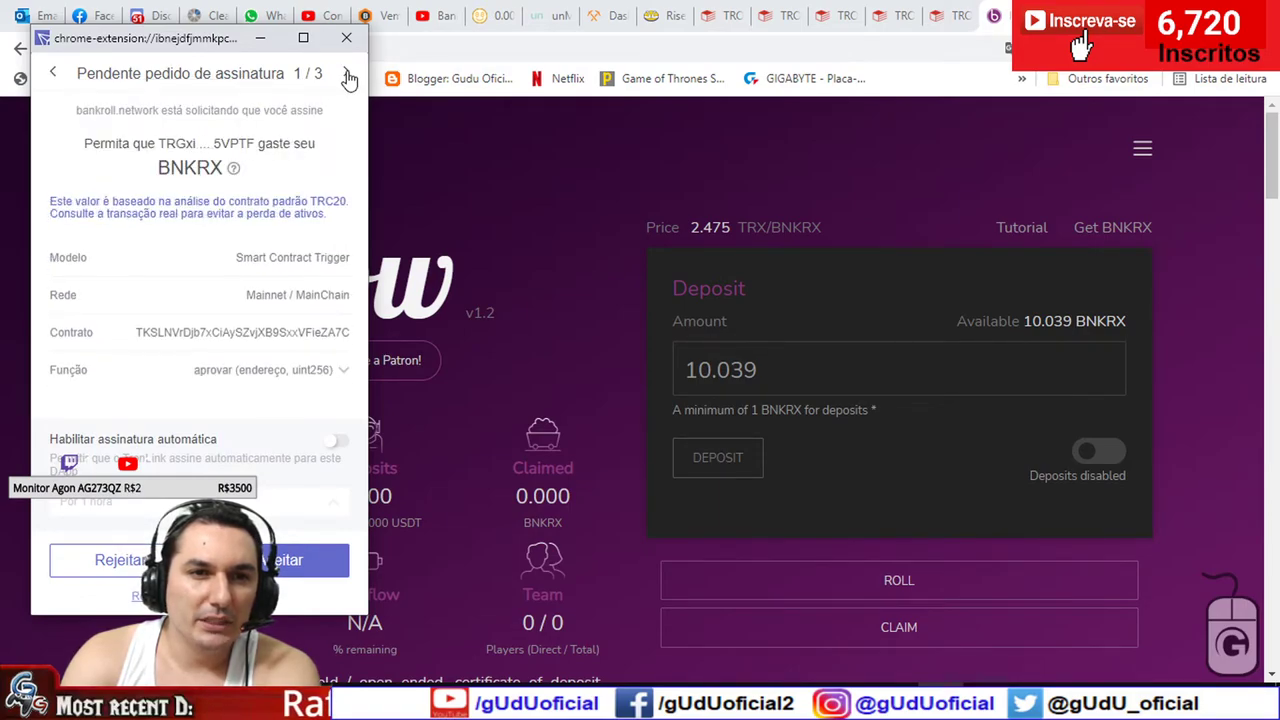
pyautogui.click(348, 76)
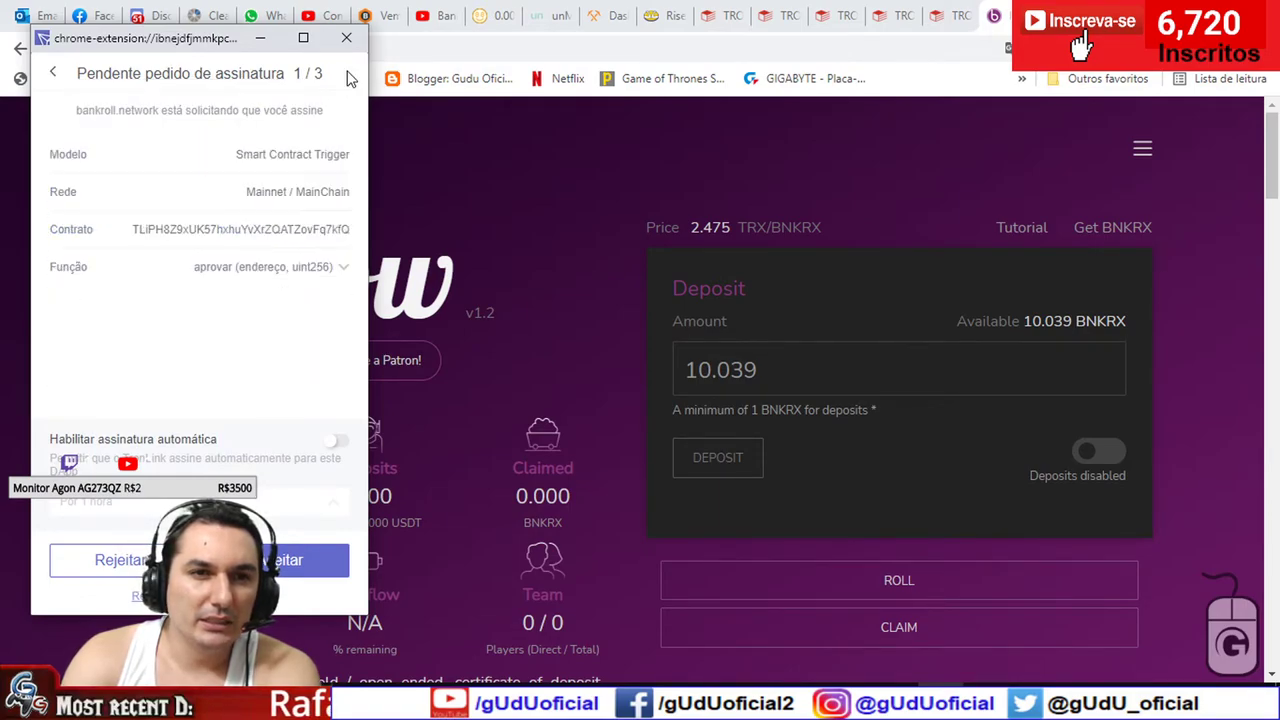
pyautogui.click(124, 558)
pyautogui.click(124, 578)
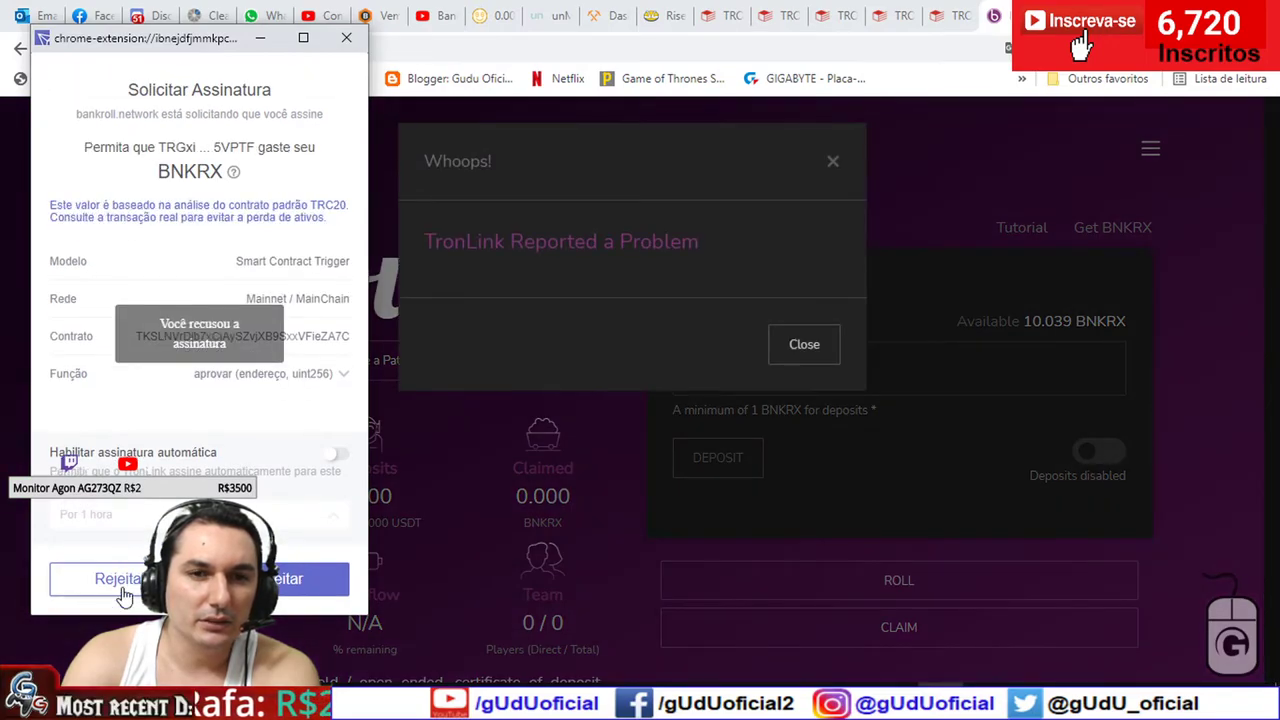
pyautogui.click(826, 350)
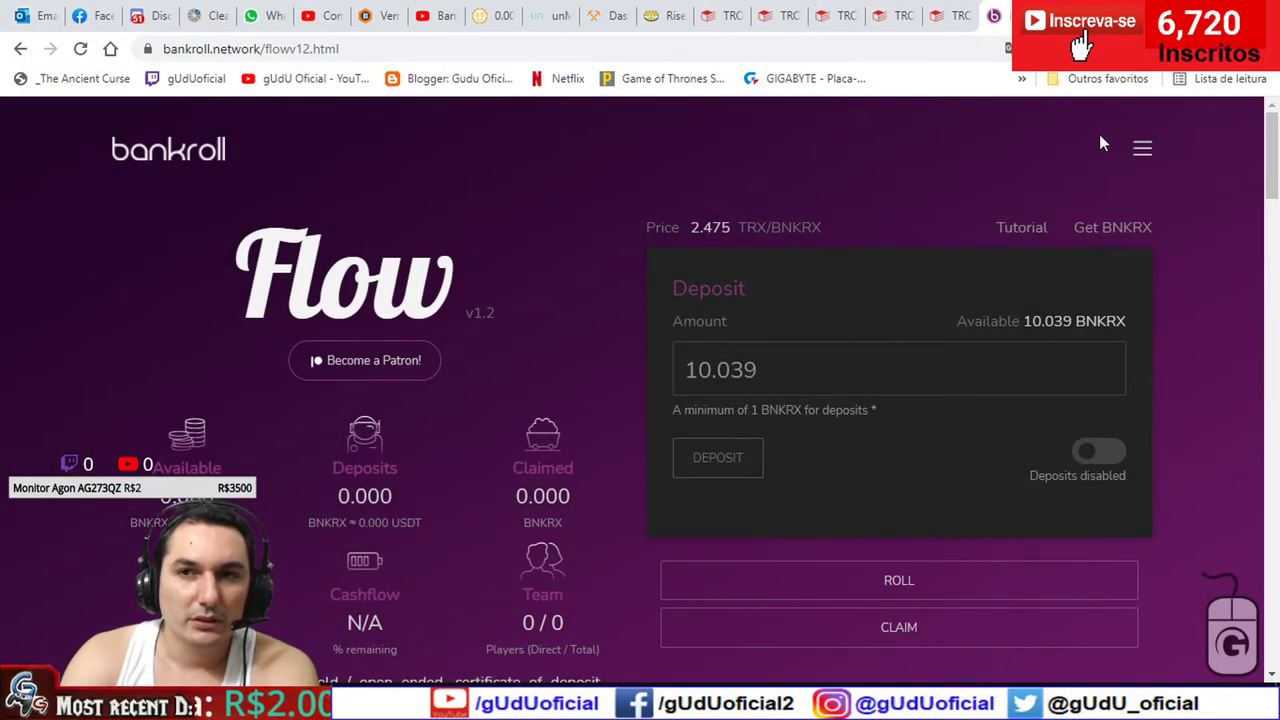
# - Retry the deposit, dismiss the enable-deposits warning and switch deposits on
pyautogui.click(735, 457)
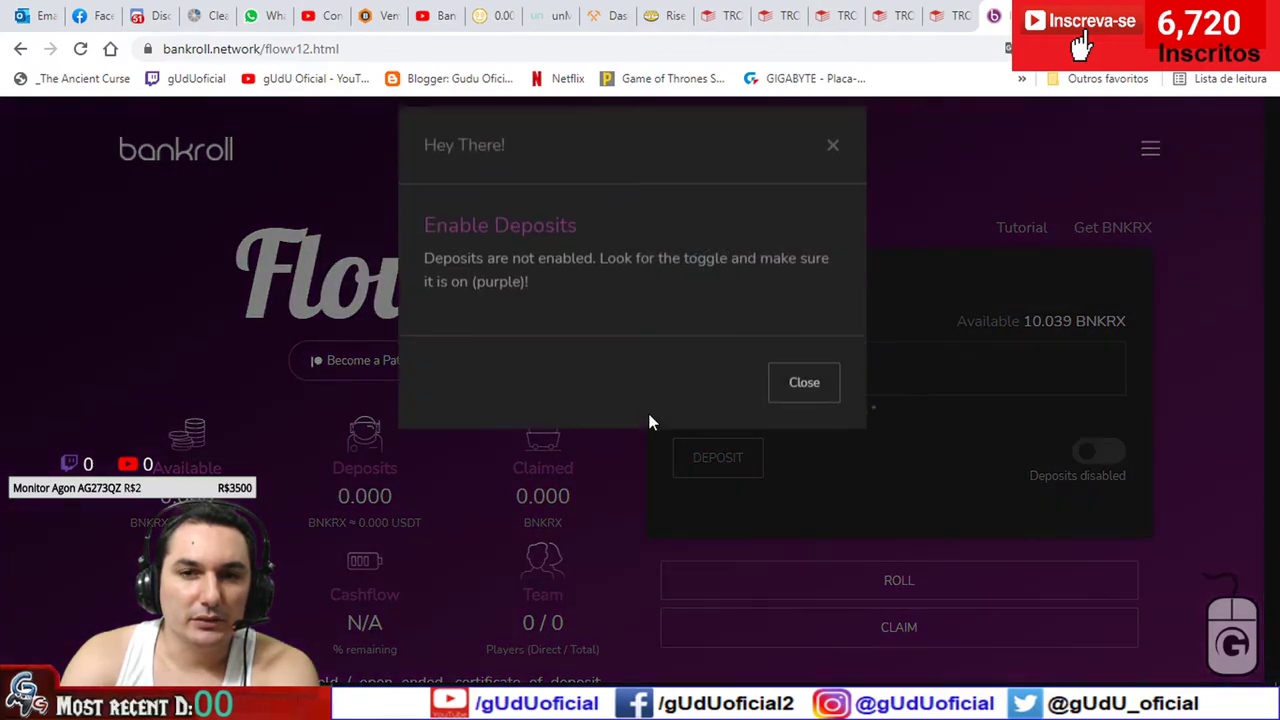
pyautogui.click(836, 166)
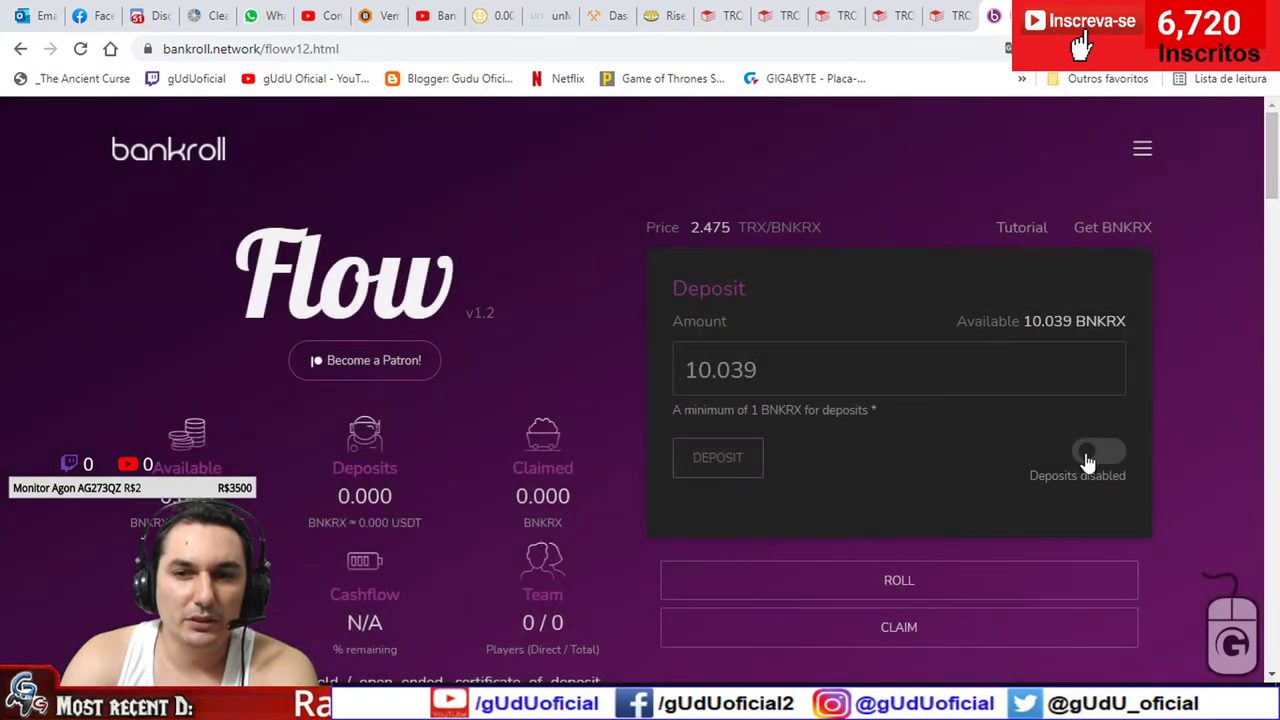
pyautogui.click(1081, 458)
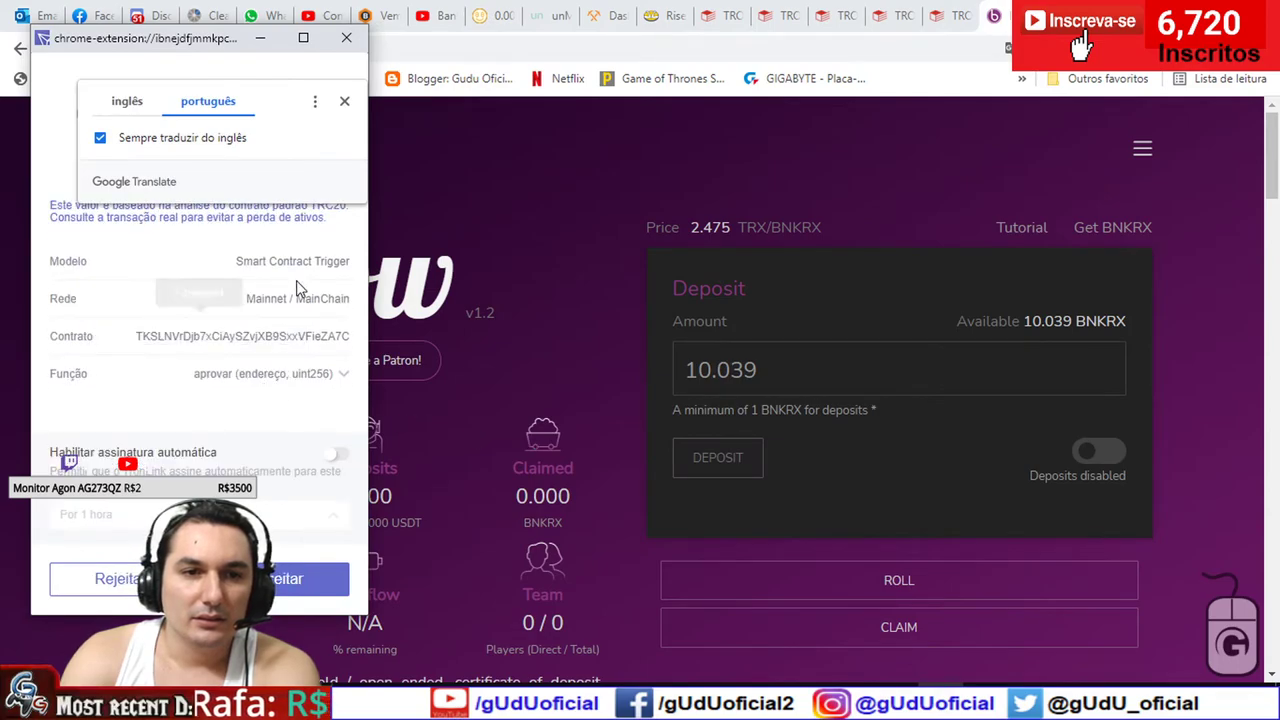
# - Sign the BNKRX spending approval in TronLink and open its Tronscan record
pyautogui.click(343, 100)
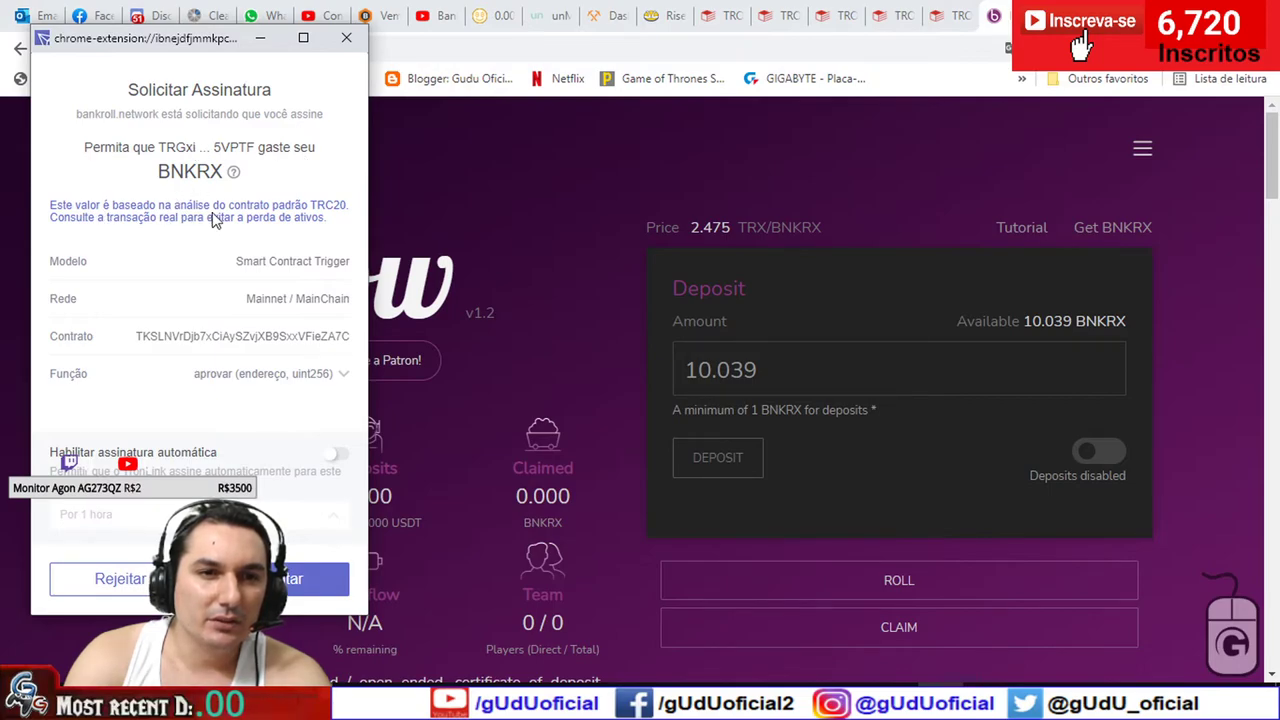
pyautogui.click(295, 583)
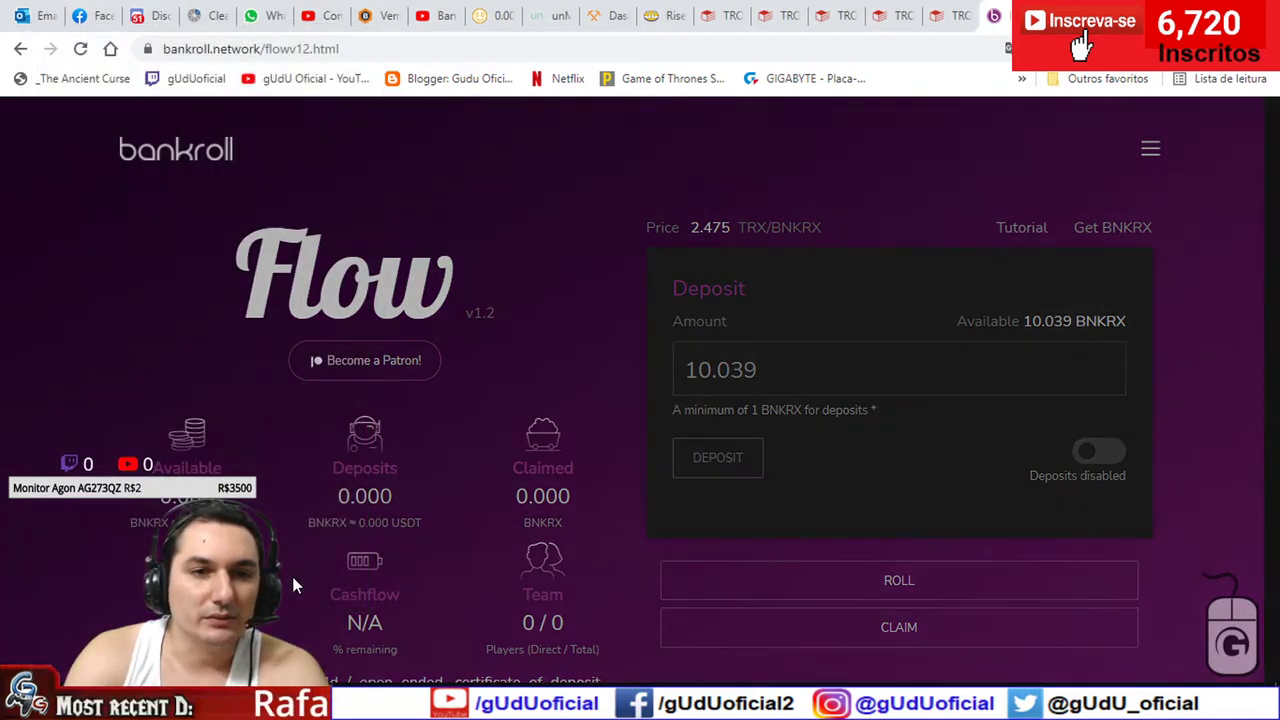
pyautogui.click(622, 276)
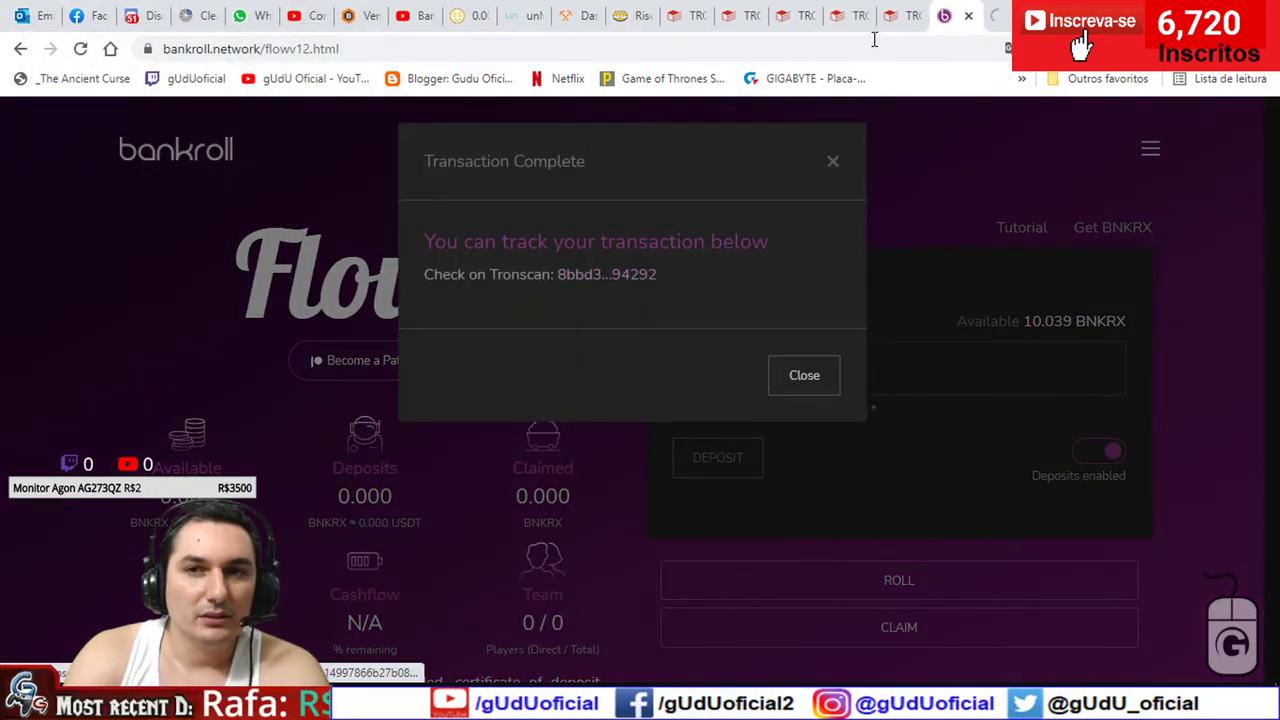
# - Read the approval's energy cost on Tronscan (22.171 energy, 3.10394 TRX burned), then return to Flow
pyautogui.click(804, 378)
pyautogui.hotkey('ctrl', 'Tab')
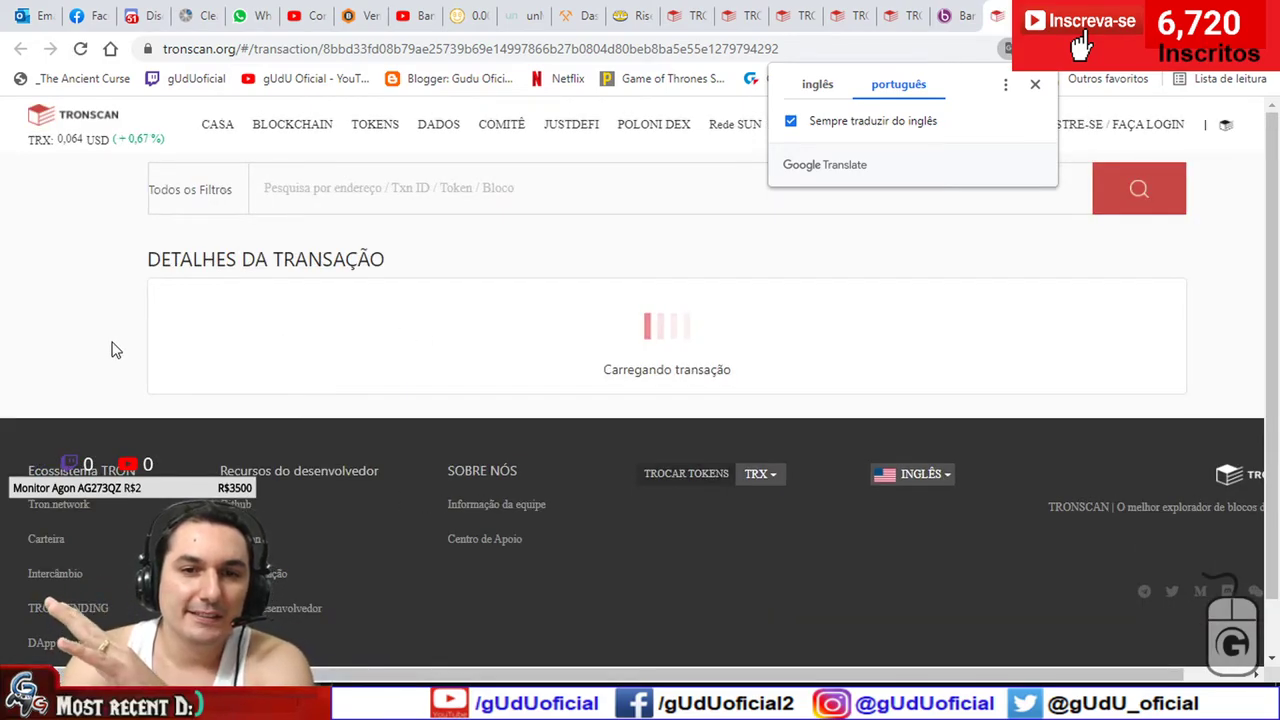
pyautogui.scroll(-5, 115, 350)
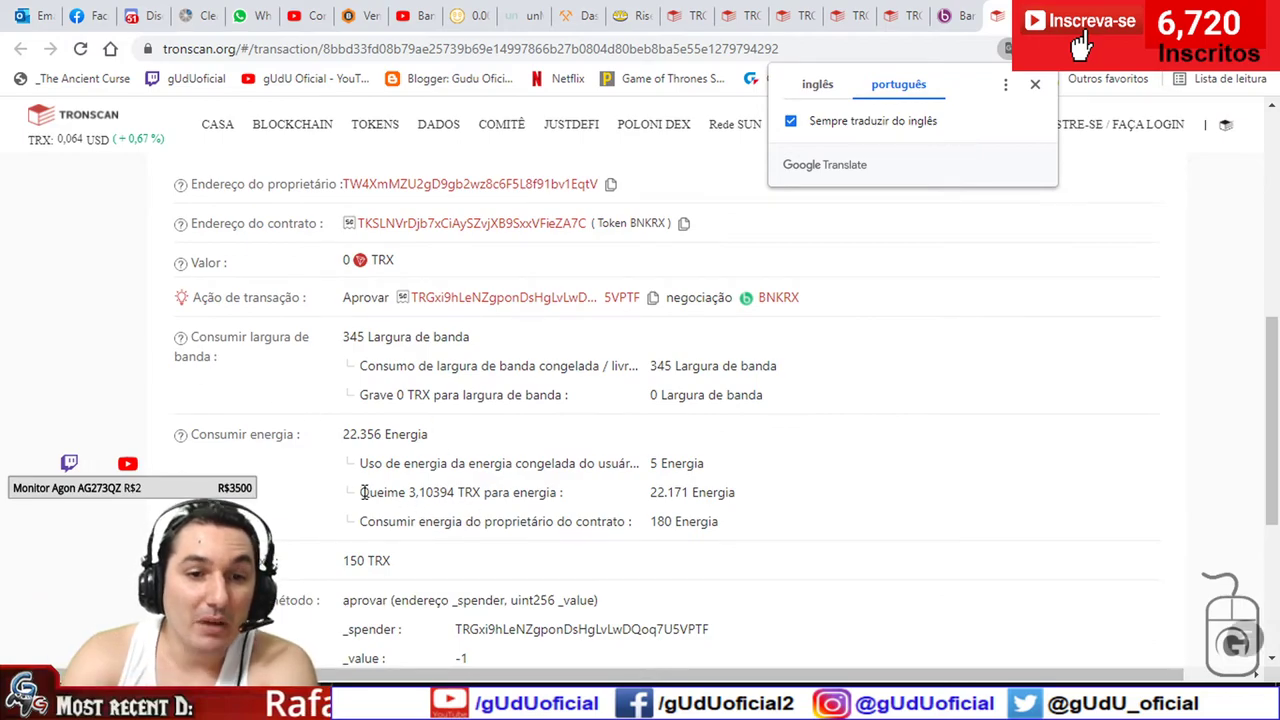
pyautogui.doubleClick(669, 492)
pyautogui.moveTo(692, 492); pyautogui.dragTo(356, 430)
pyautogui.click(366, 491)
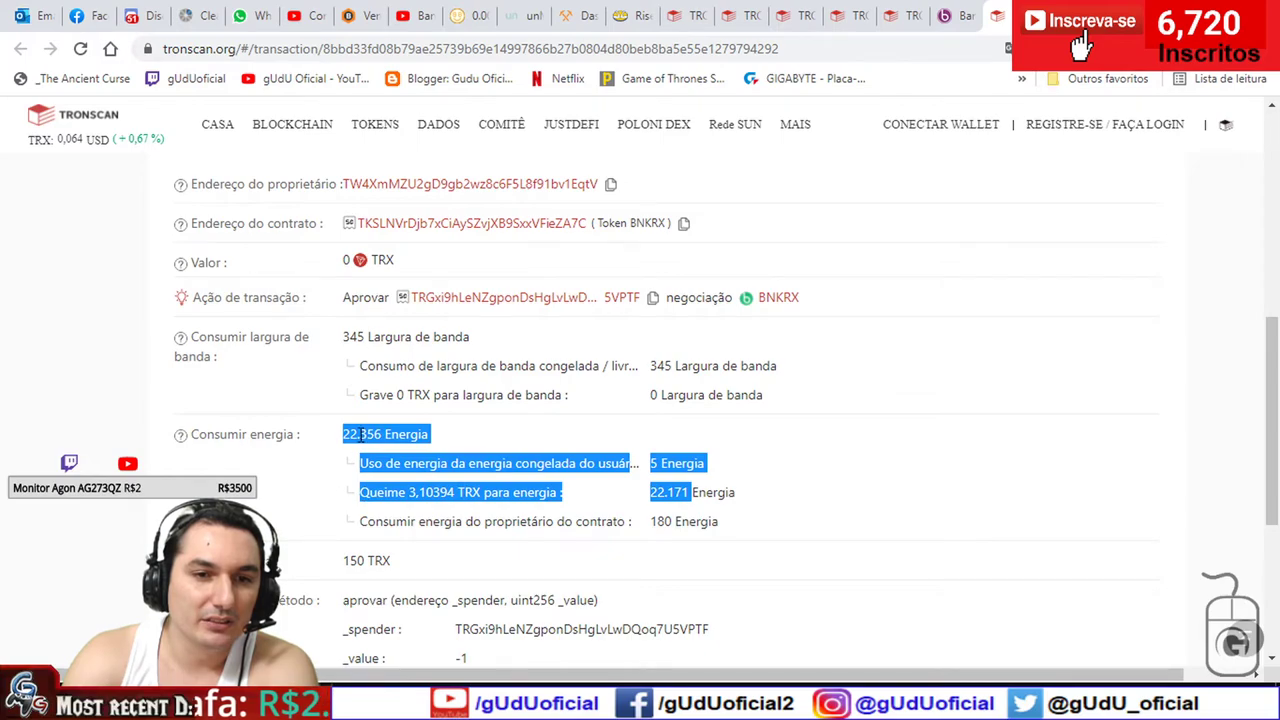
pyautogui.click(316, 447)
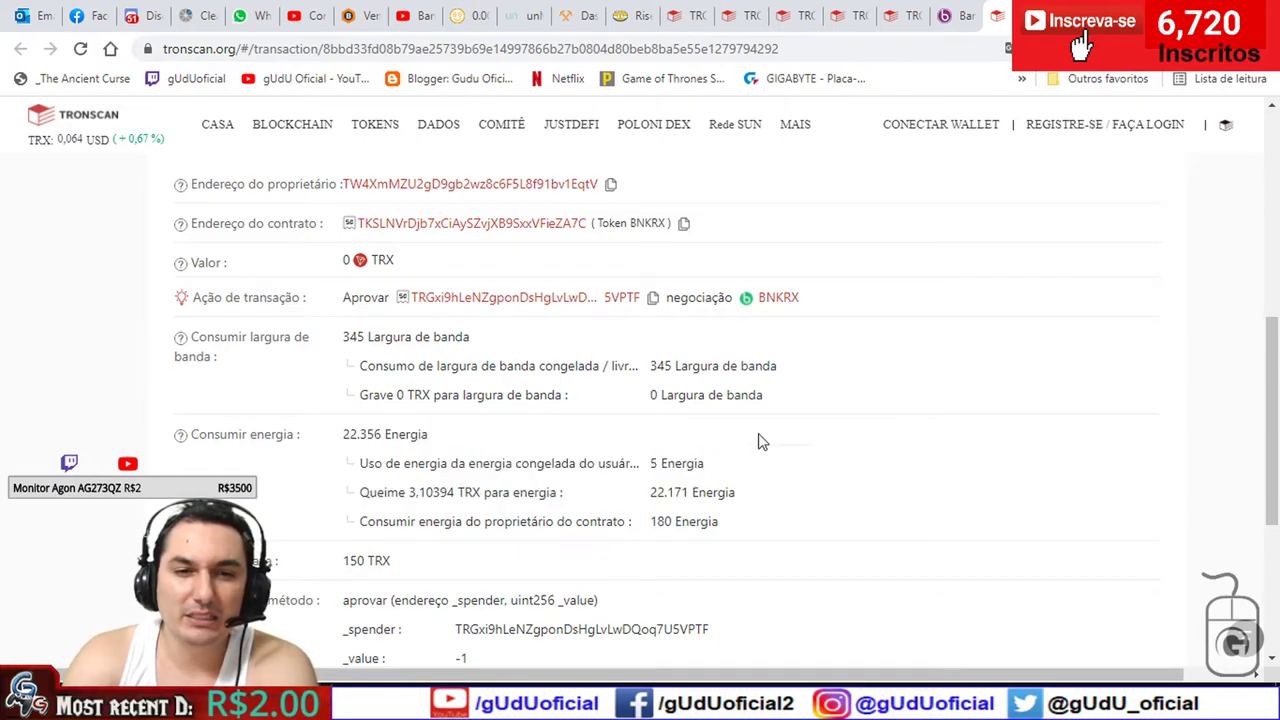
pyautogui.click(935, 14)
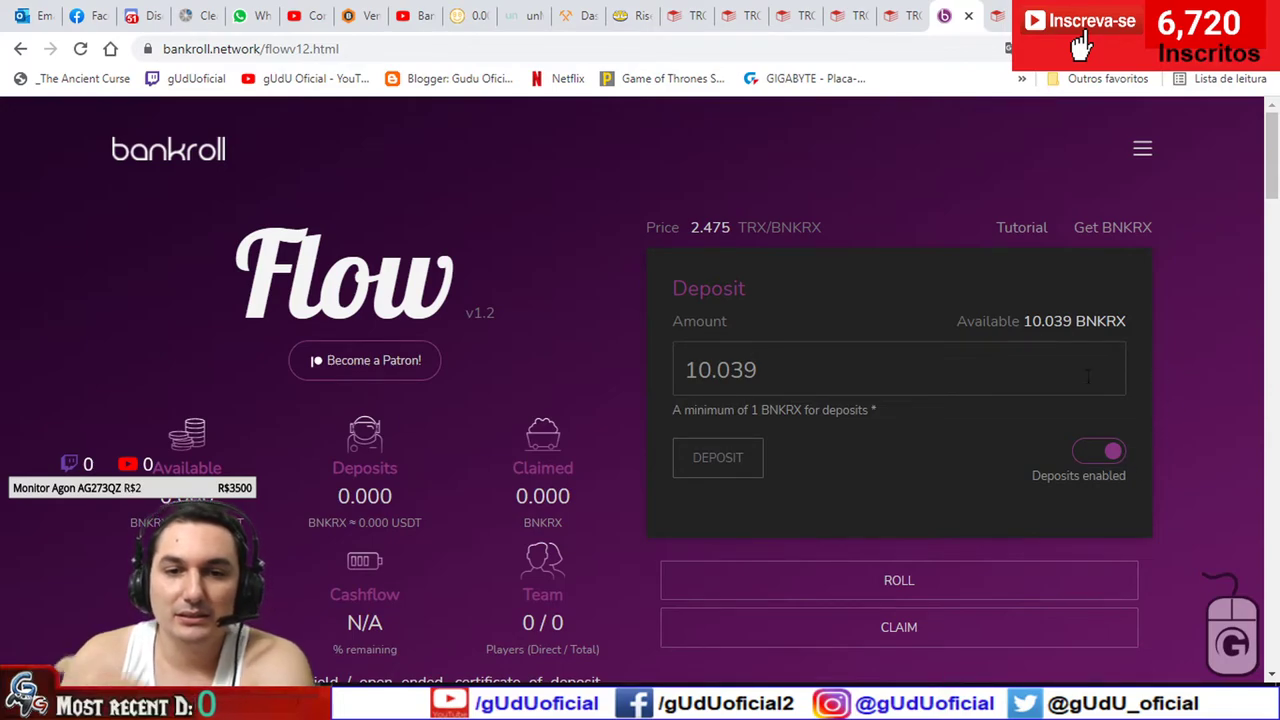
# - Sign the 10.039 BNKRX deposit in TronLink and open its transaction on Tronscan
pyautogui.scroll(-1, 630, 396)
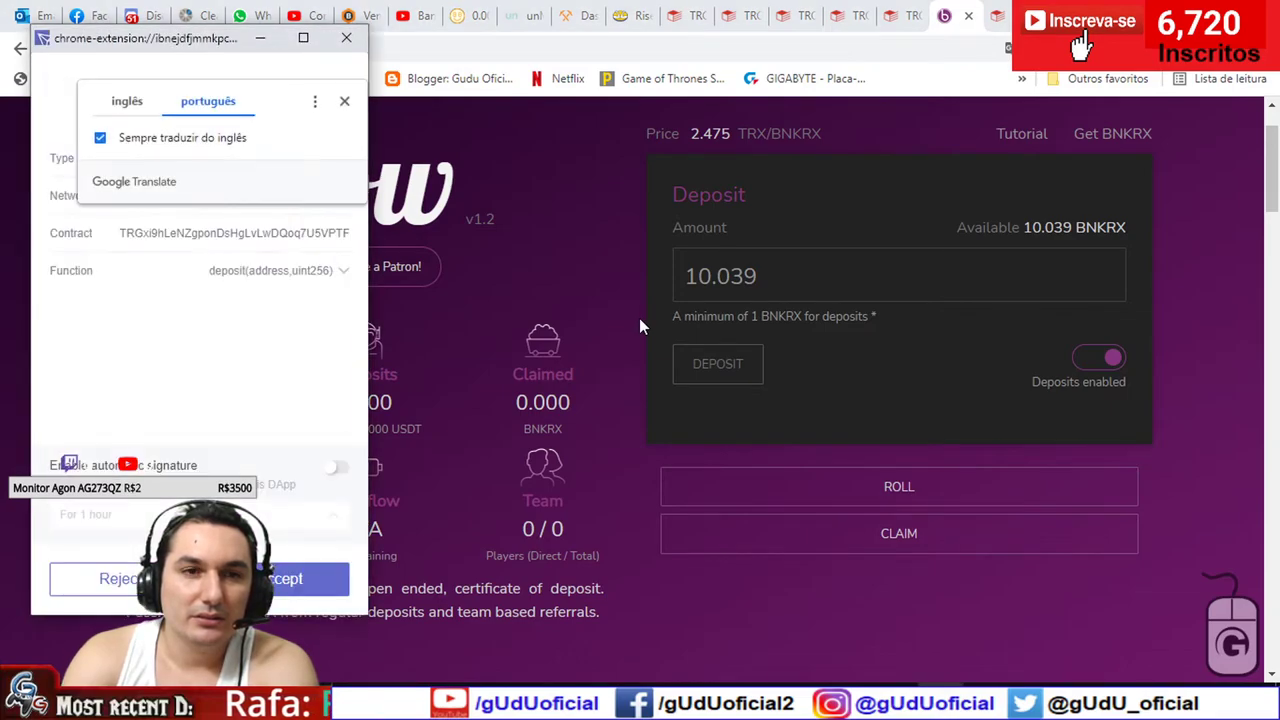
pyautogui.click(345, 102)
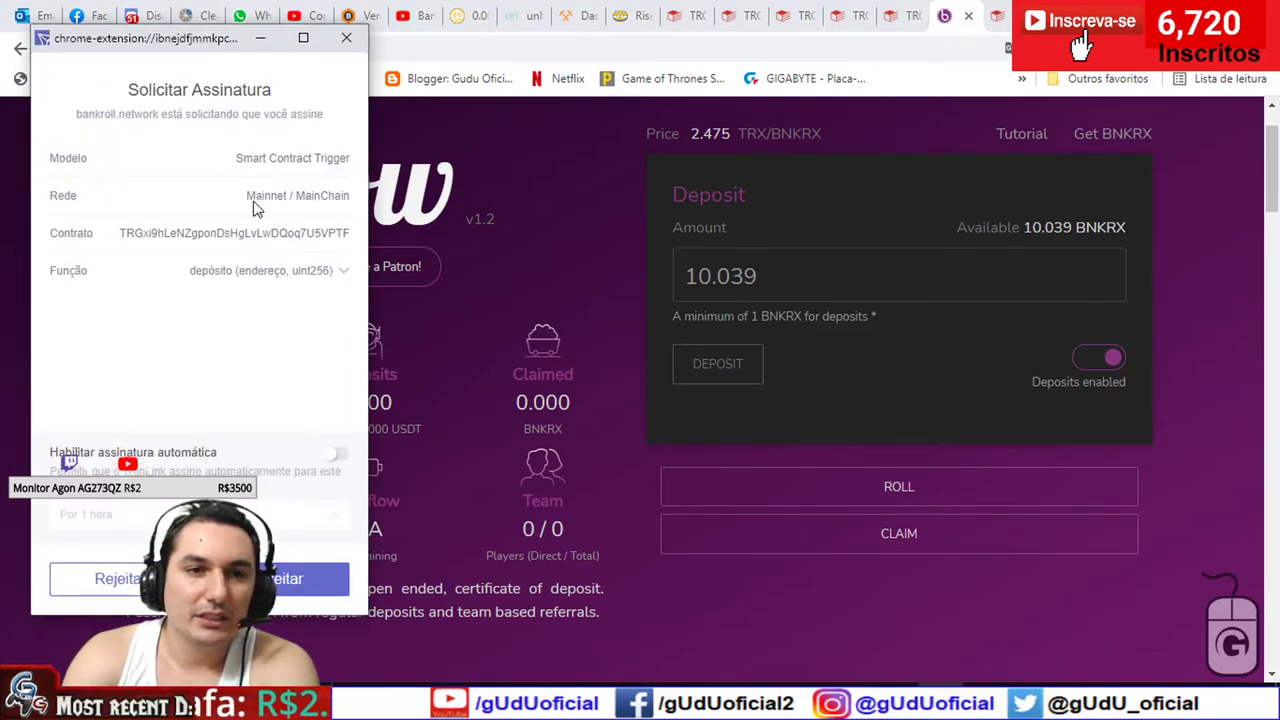
pyautogui.click(301, 590)
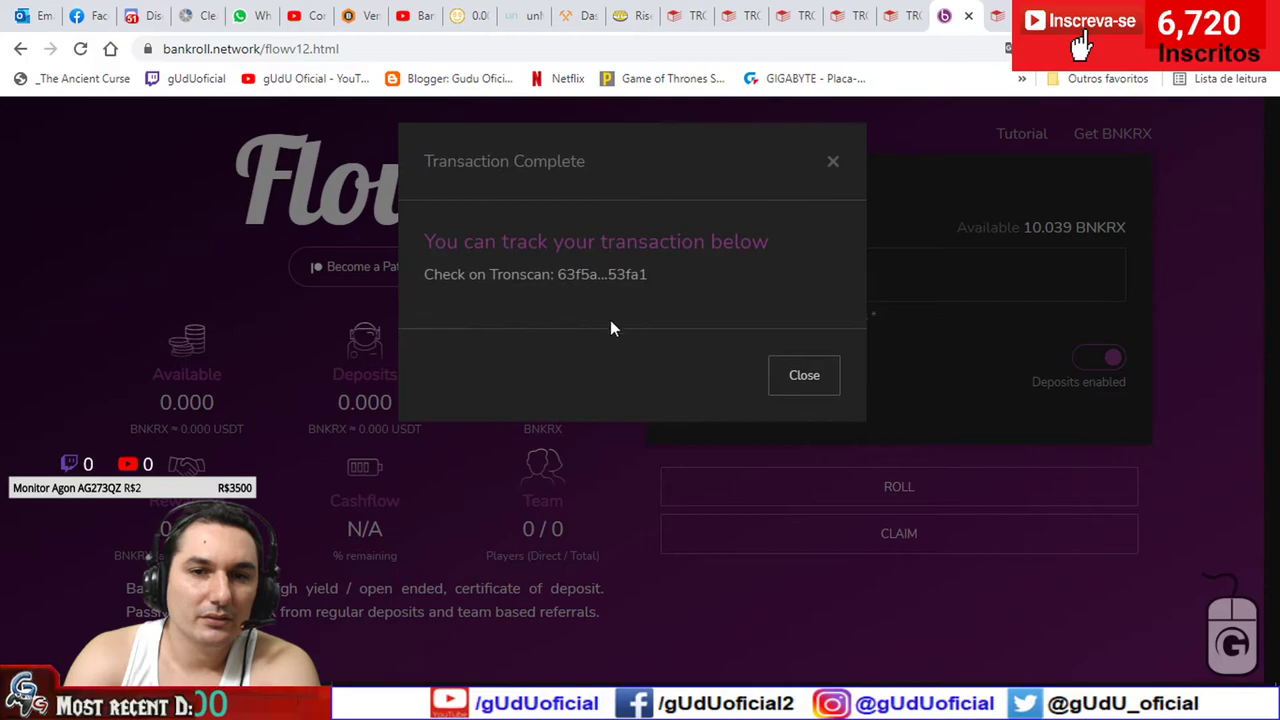
pyautogui.click(603, 275)
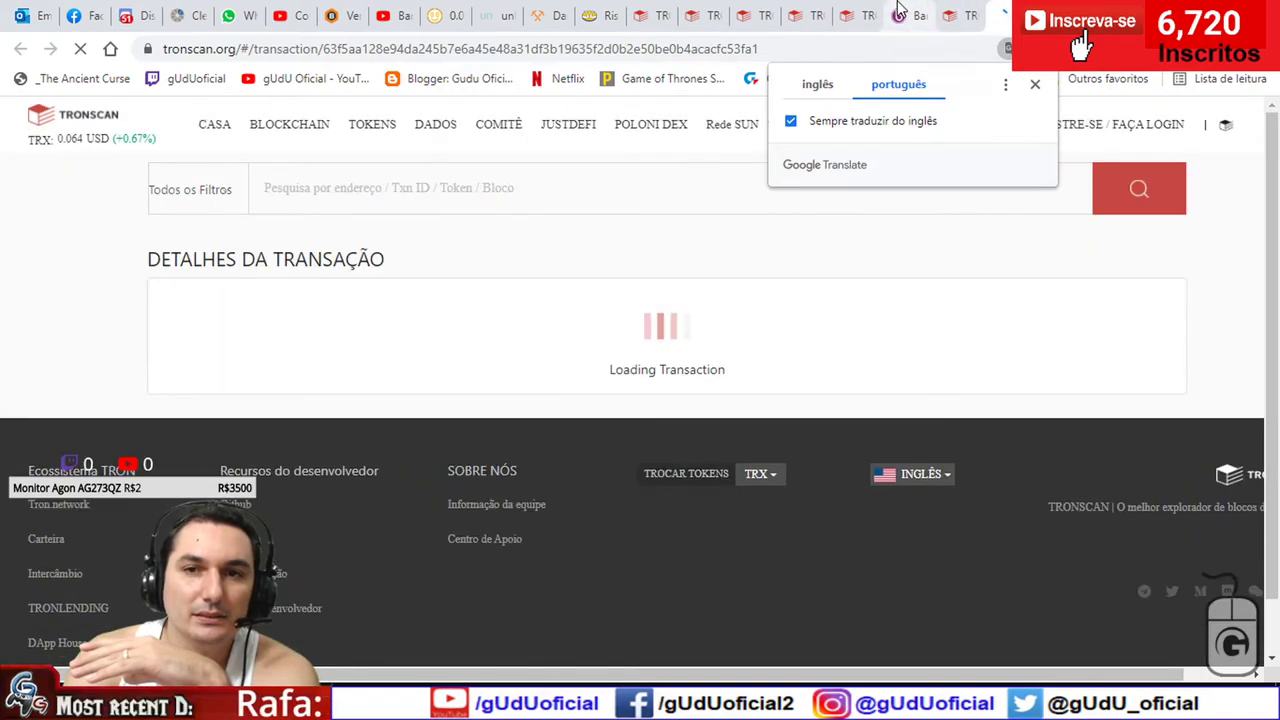
# - Confirm on Tronscan the deposit FALHOU, burning 3.22392 TRX for 23.028 energy, then check TronLink
pyautogui.click(898, 15)
pyautogui.click(805, 380)
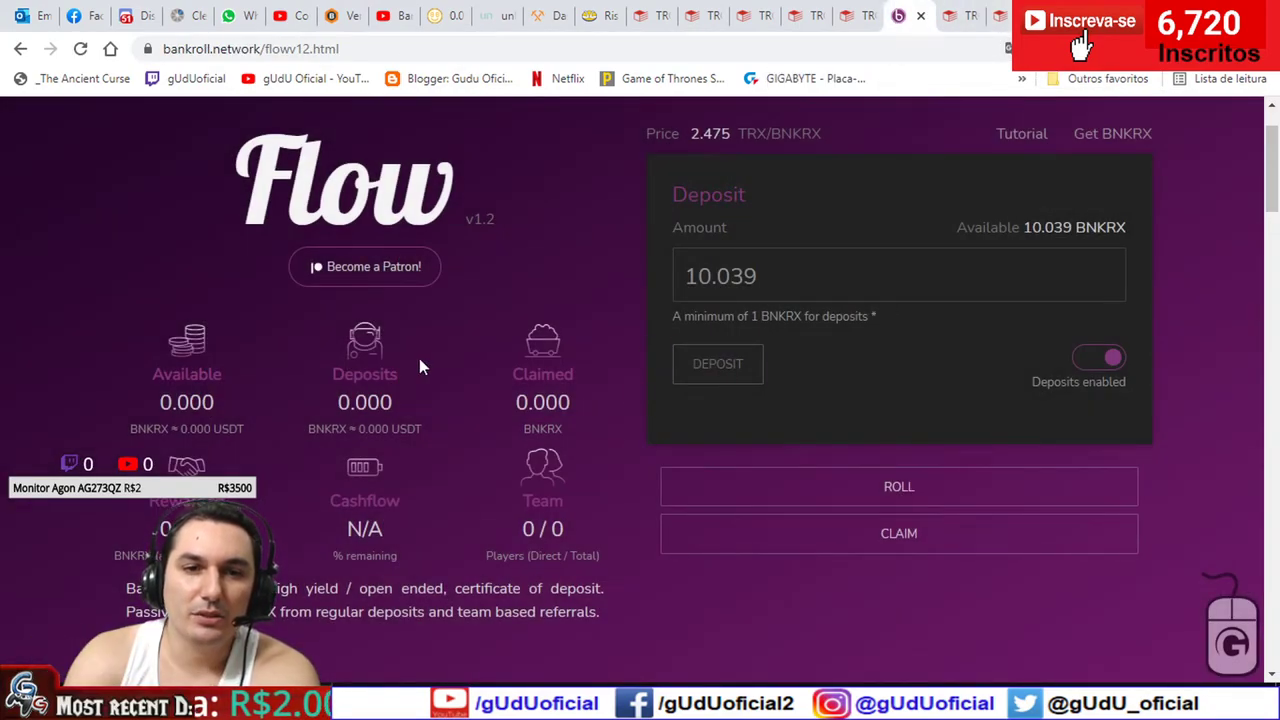
pyautogui.click(1000, 15)
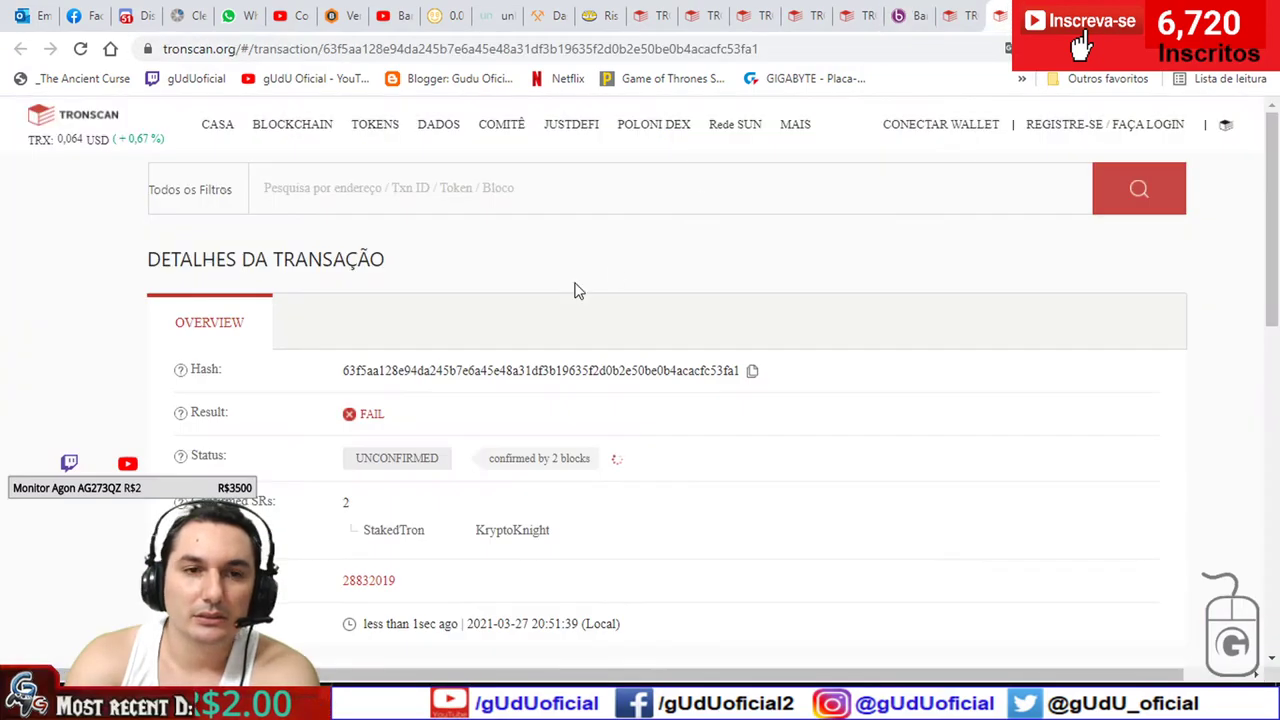
pyautogui.scroll(-2, 294, 391)
pyautogui.scroll(-3, 231, 352)
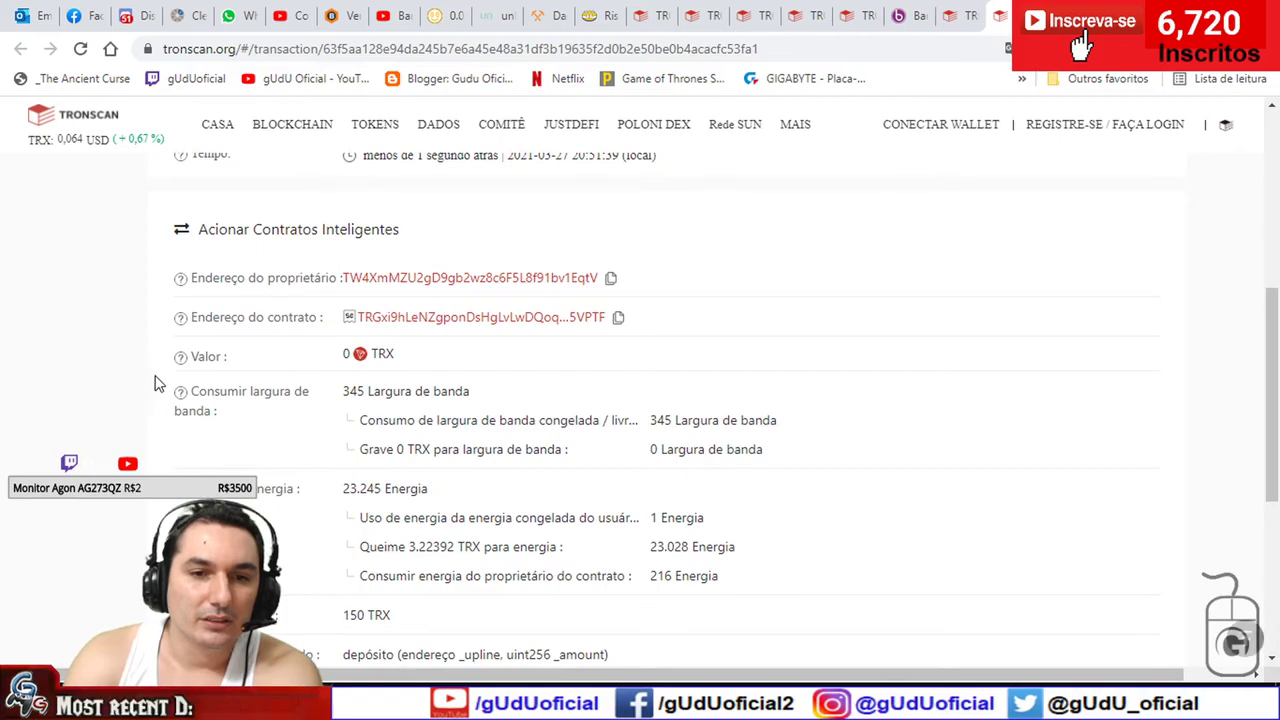
pyautogui.scroll(-1, 157, 380)
pyautogui.moveTo(723, 462); pyautogui.dragTo(343, 454)
pyautogui.scroll(3, 343, 449)
pyautogui.scroll(2, 300, 380)
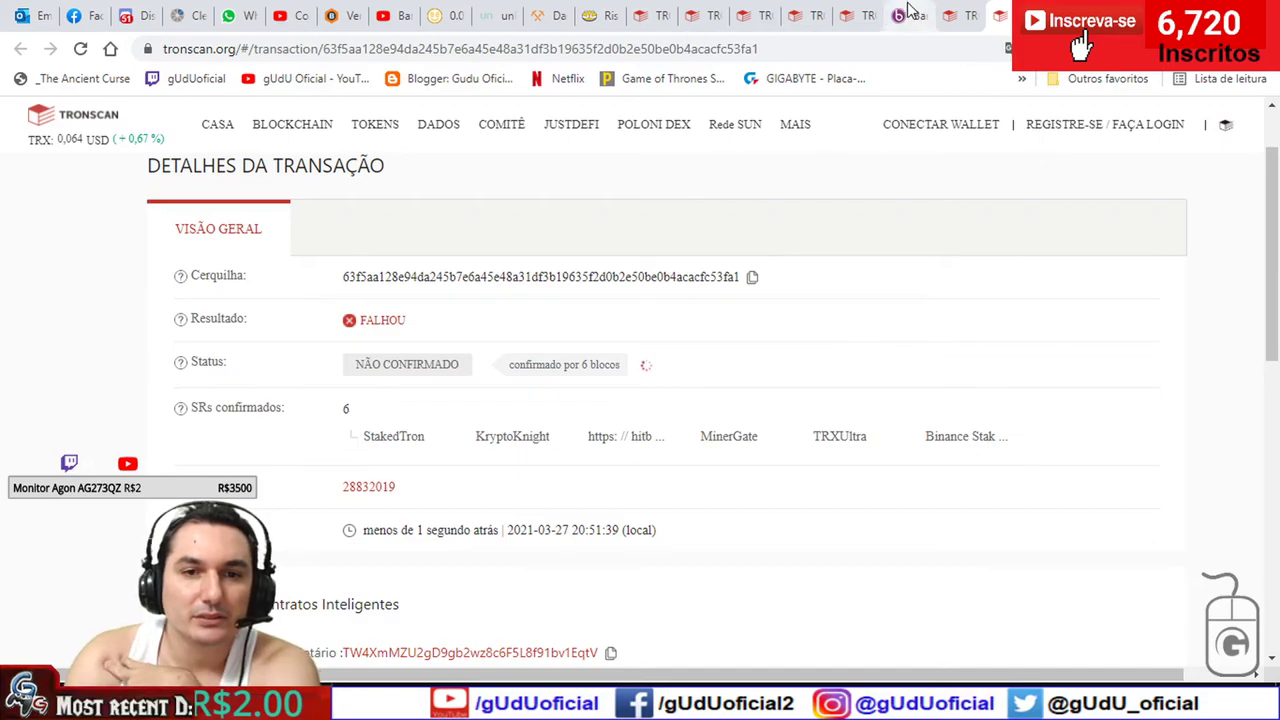
pyautogui.scroll(-4, 232, 392)
pyautogui.scroll(-1, 225, 400)
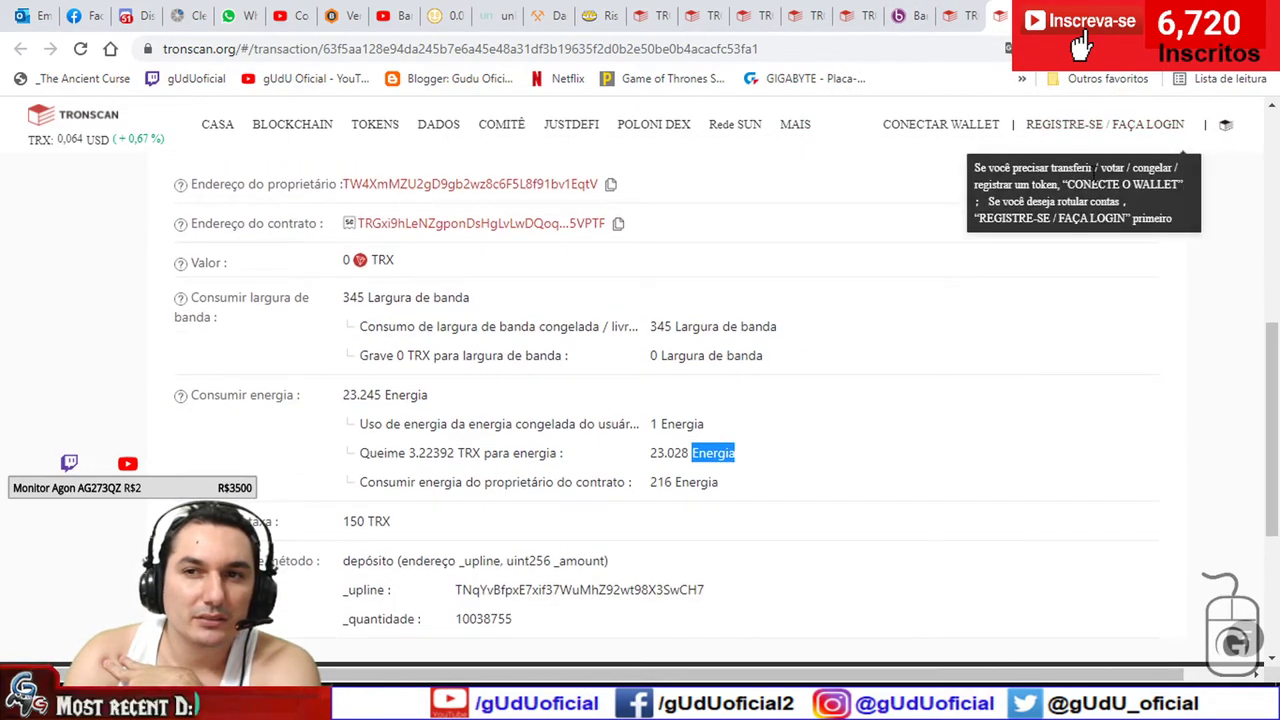
pyautogui.click(1138, 48)
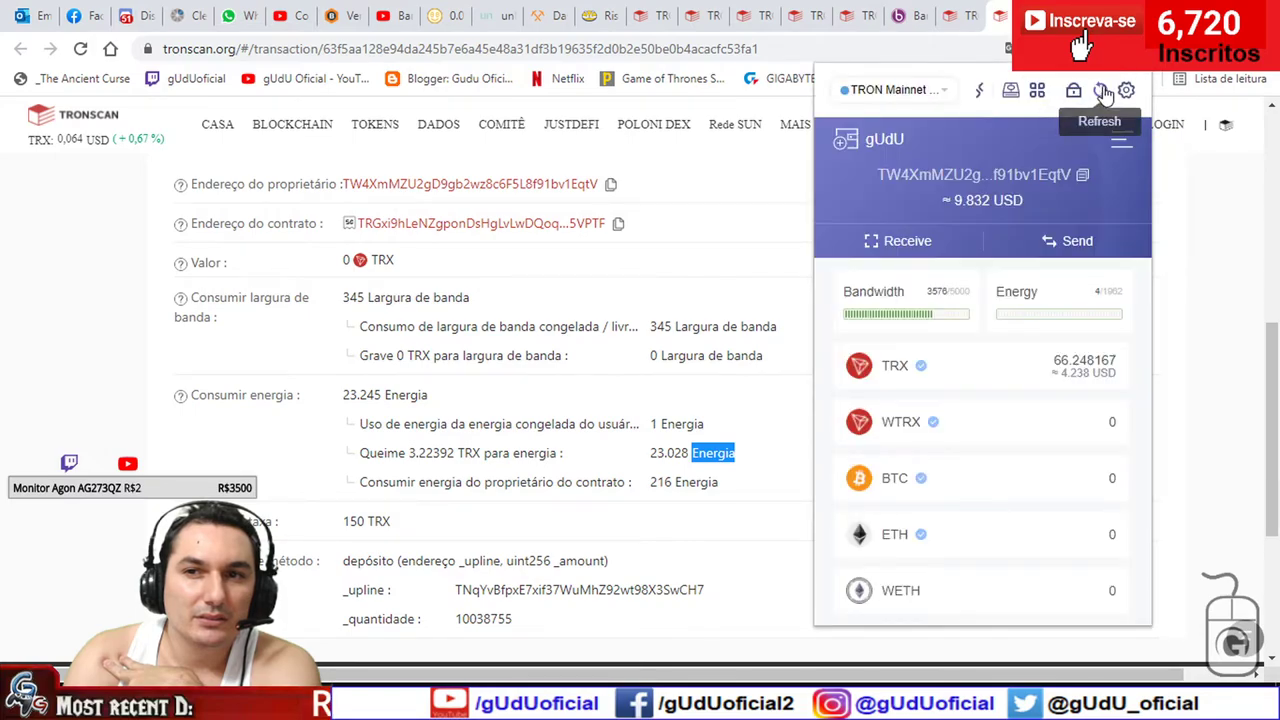
pyautogui.click(1102, 91)
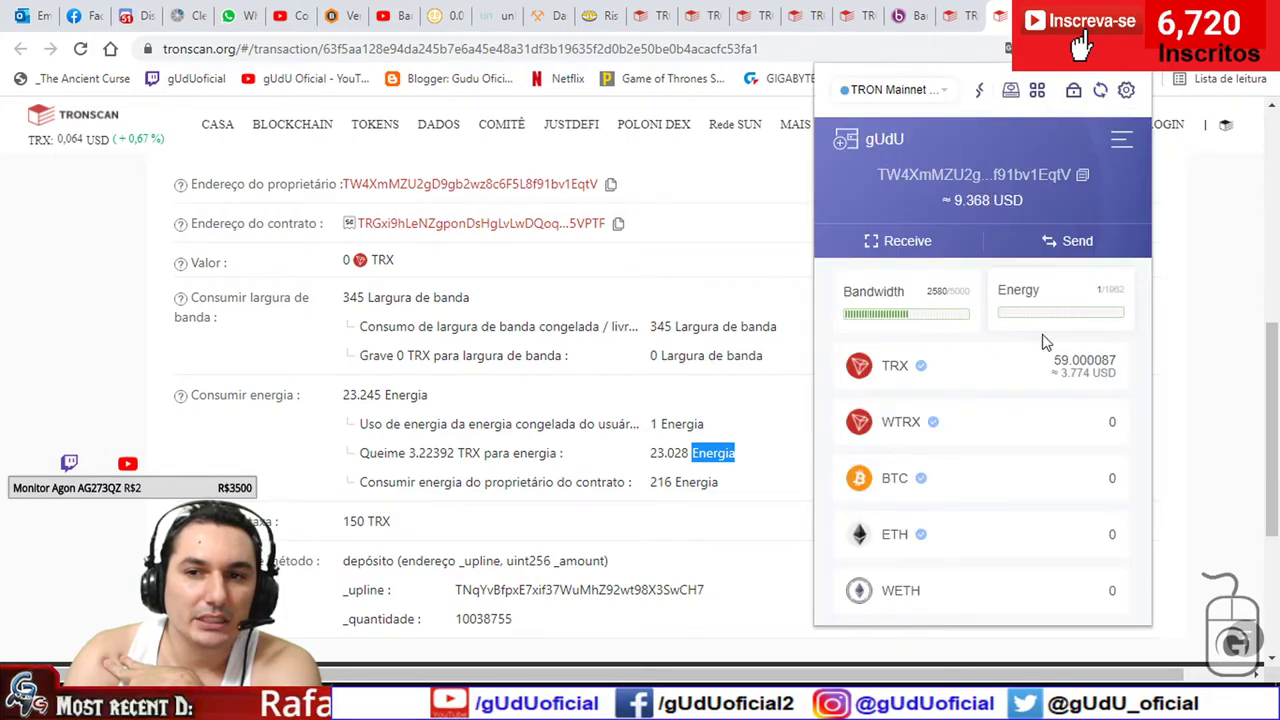
pyautogui.click(953, 365)
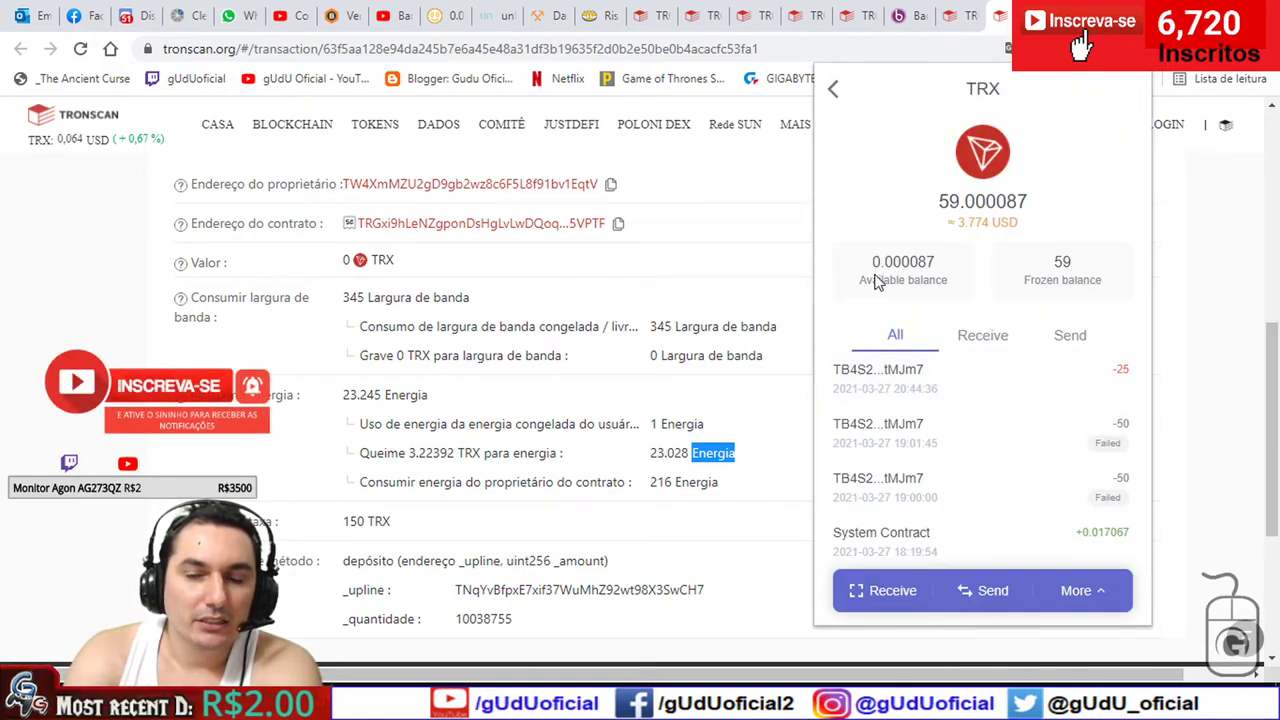
pyautogui.click(197, 448)
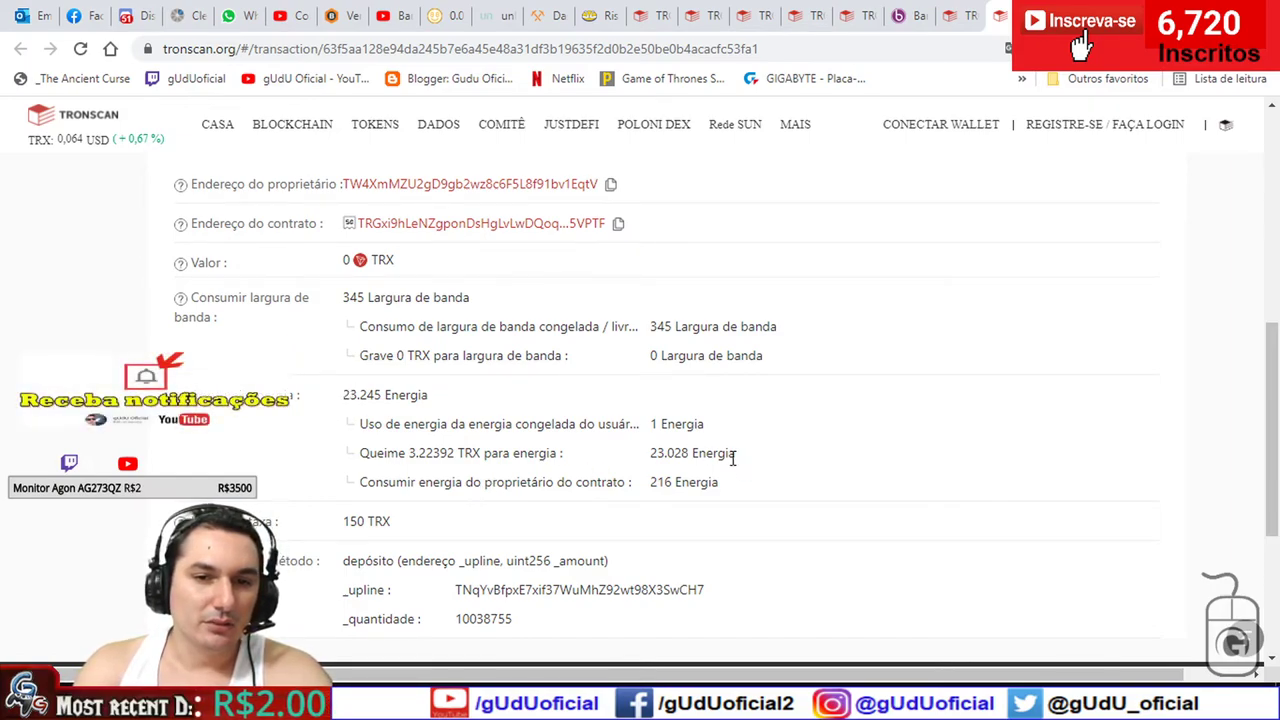
# - Compare energy burned on the earlier Tronscan transactions, including the updateBuddy call
pyautogui.moveTo(471, 455); pyautogui.dragTo(691, 455)
pyautogui.click(402, 452)
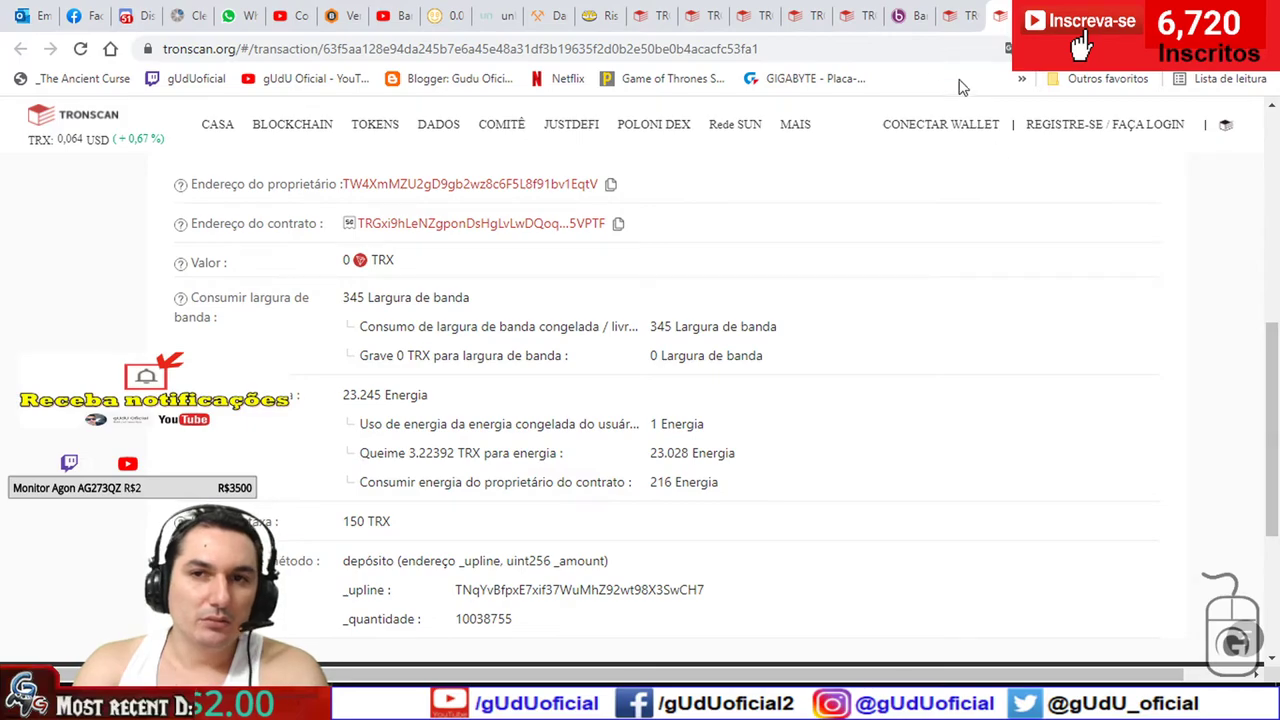
pyautogui.click(950, 15)
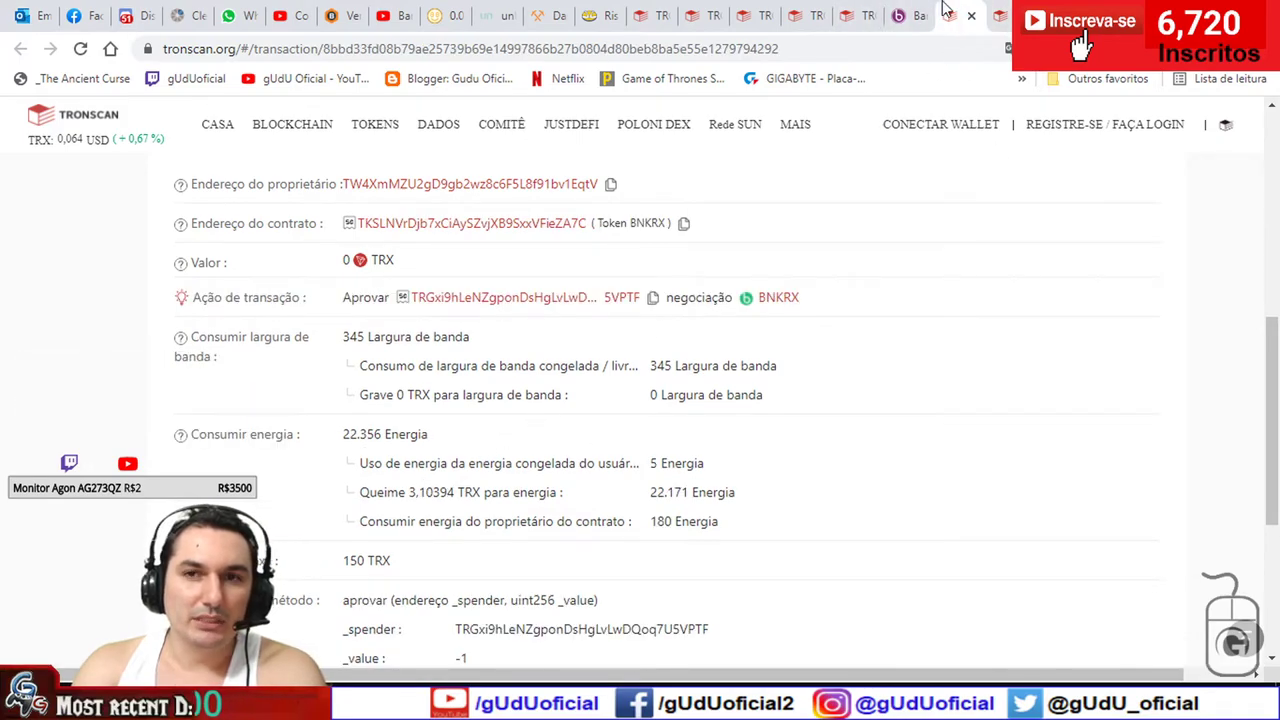
pyautogui.hotkey('ctrl', 'shift', 'Tab')
pyautogui.hotkey('ctrl', 'shift', 'Tab')
pyautogui.hotkey('ctrl', 'shift', 'Tab')
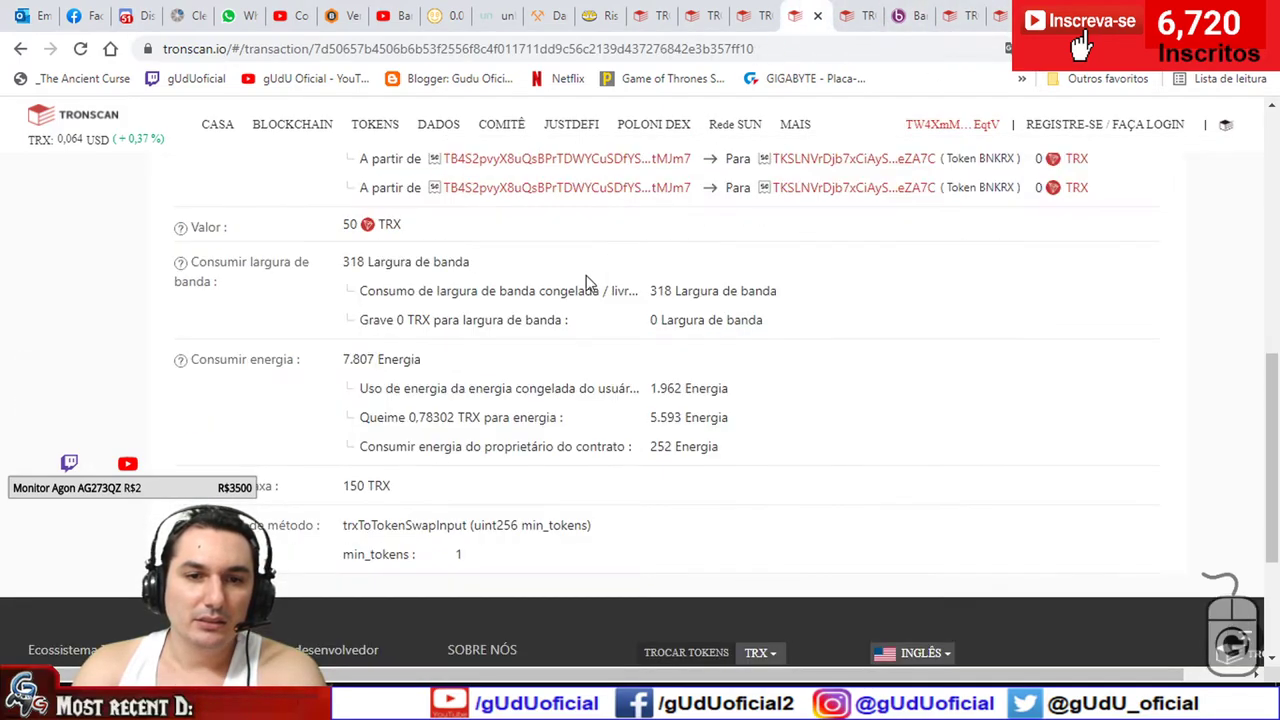
pyautogui.click(752, 15)
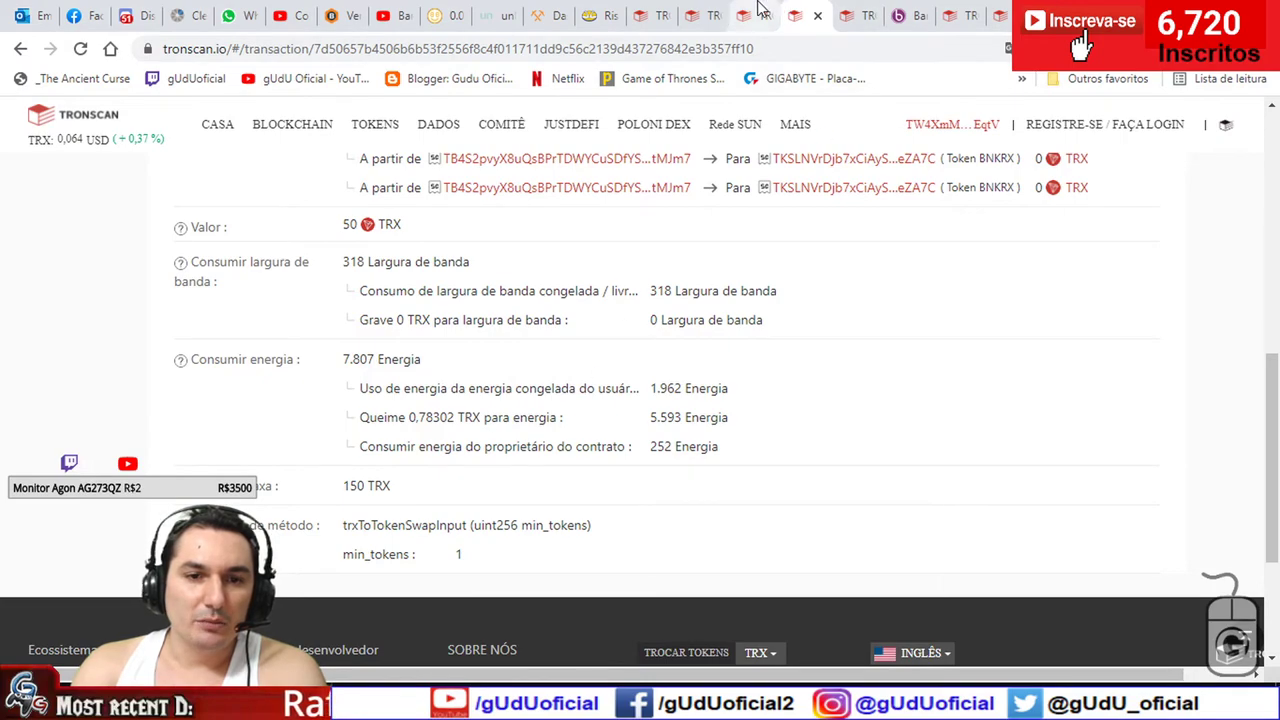
pyautogui.scroll(-4, 505, 457)
pyautogui.scroll(-1, 414, 543)
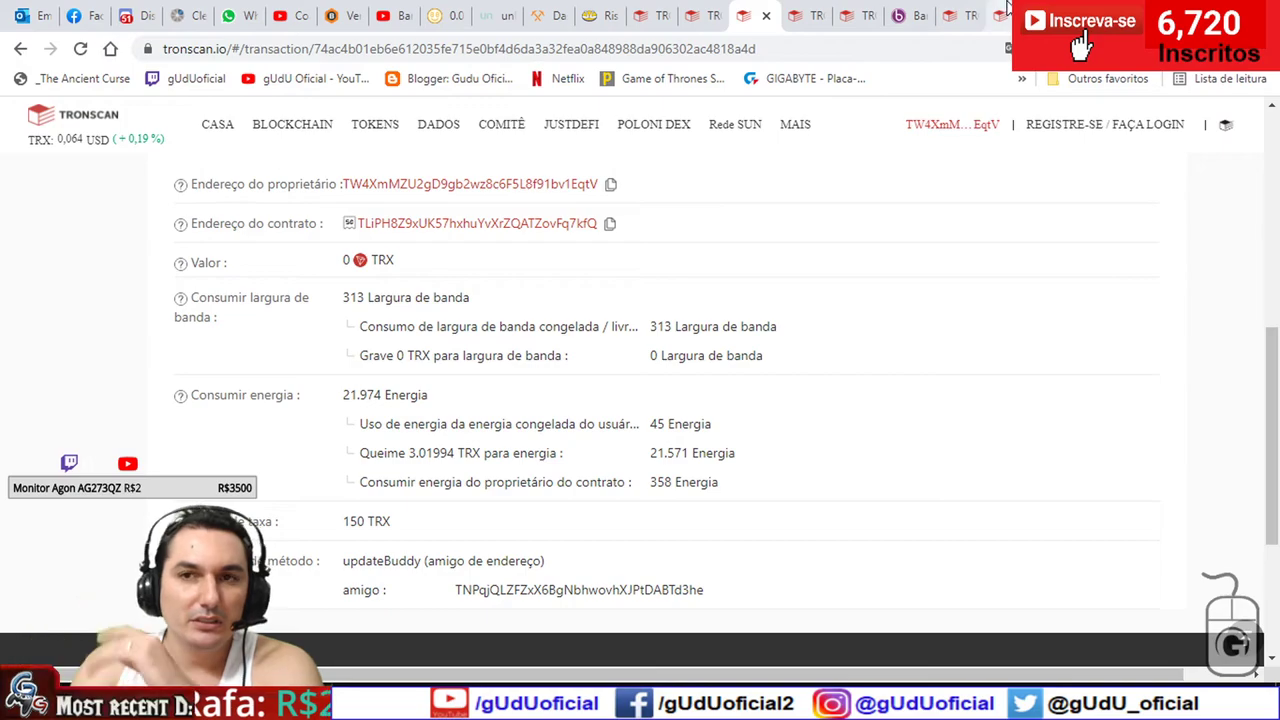
pyautogui.click(908, 15)
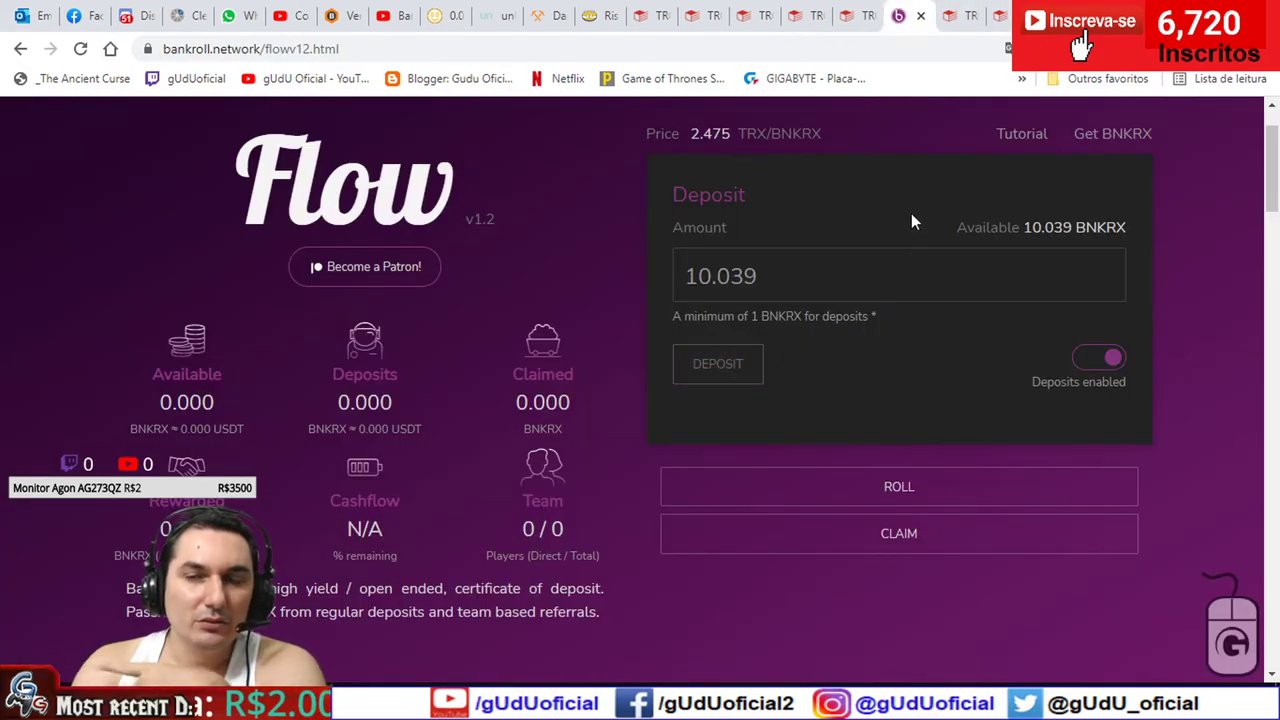
# - Reread the failed deposit's FALHOU - SEM ENERGIA result, then return to the Bankroll Flow page
pyautogui.click(998, 15)
pyautogui.scroll(5, 154, 371)
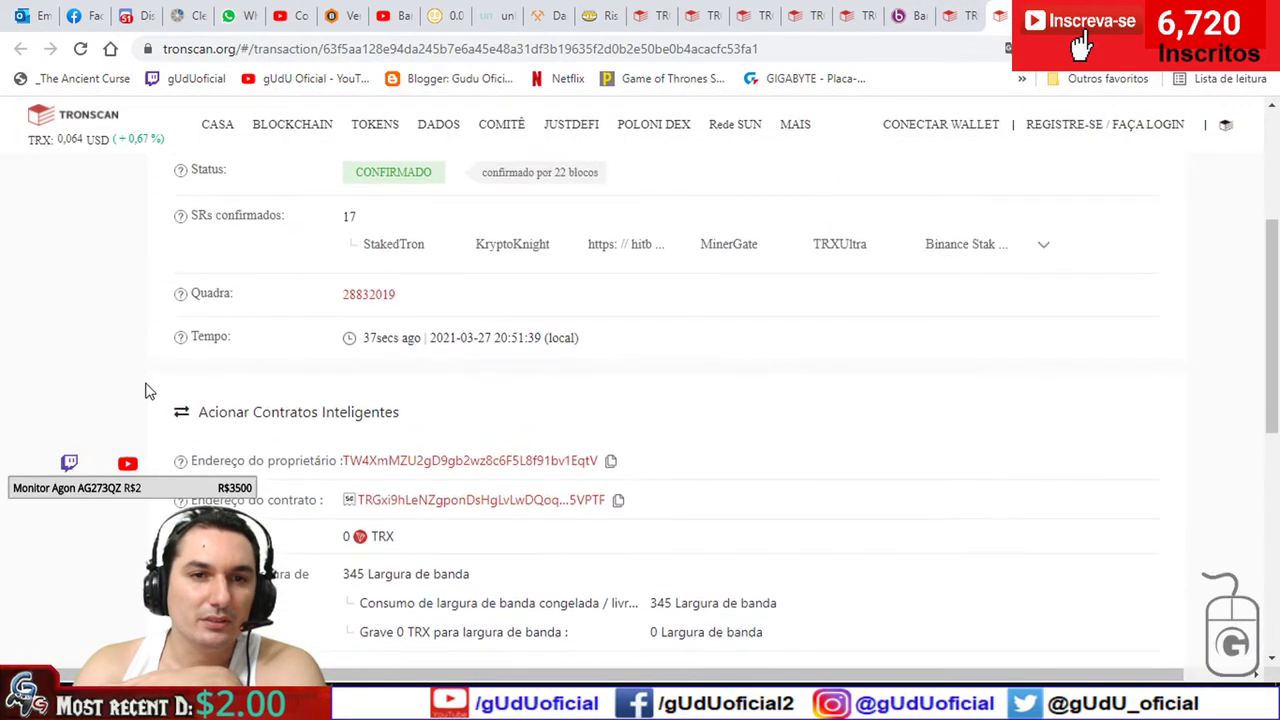
pyautogui.scroll(2, 145, 390)
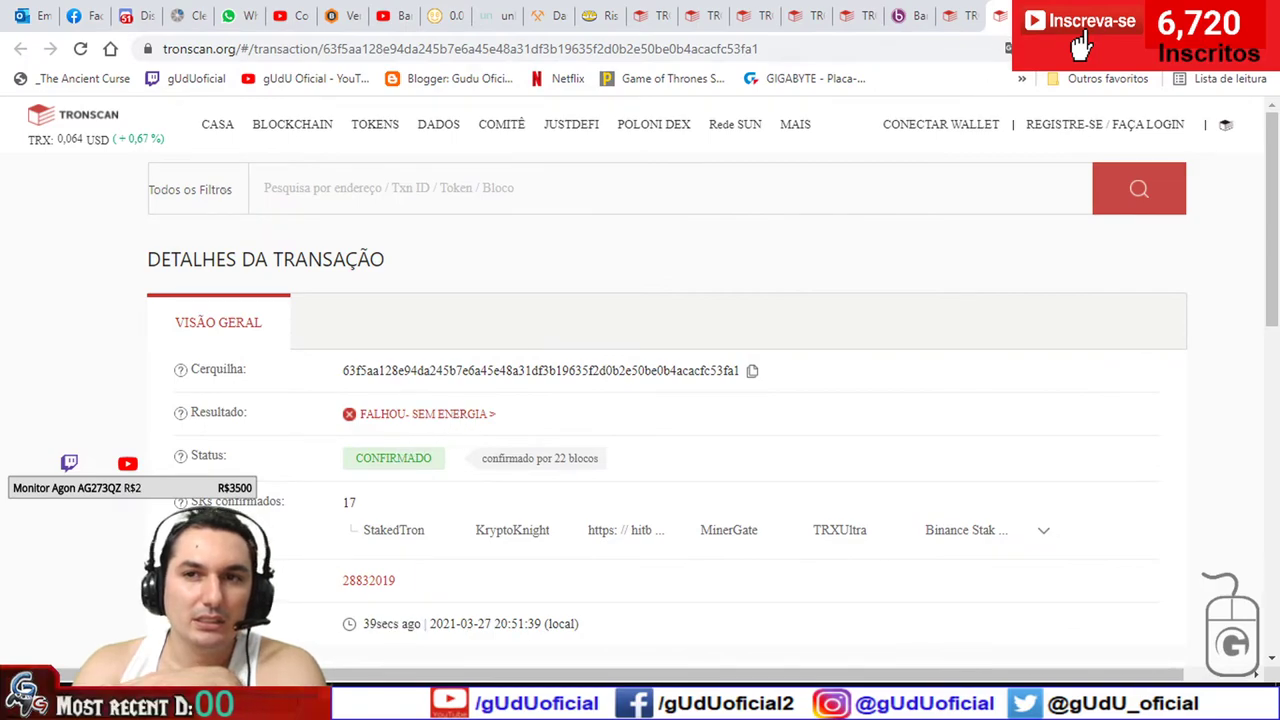
pyautogui.scroll(-3, 457, 331)
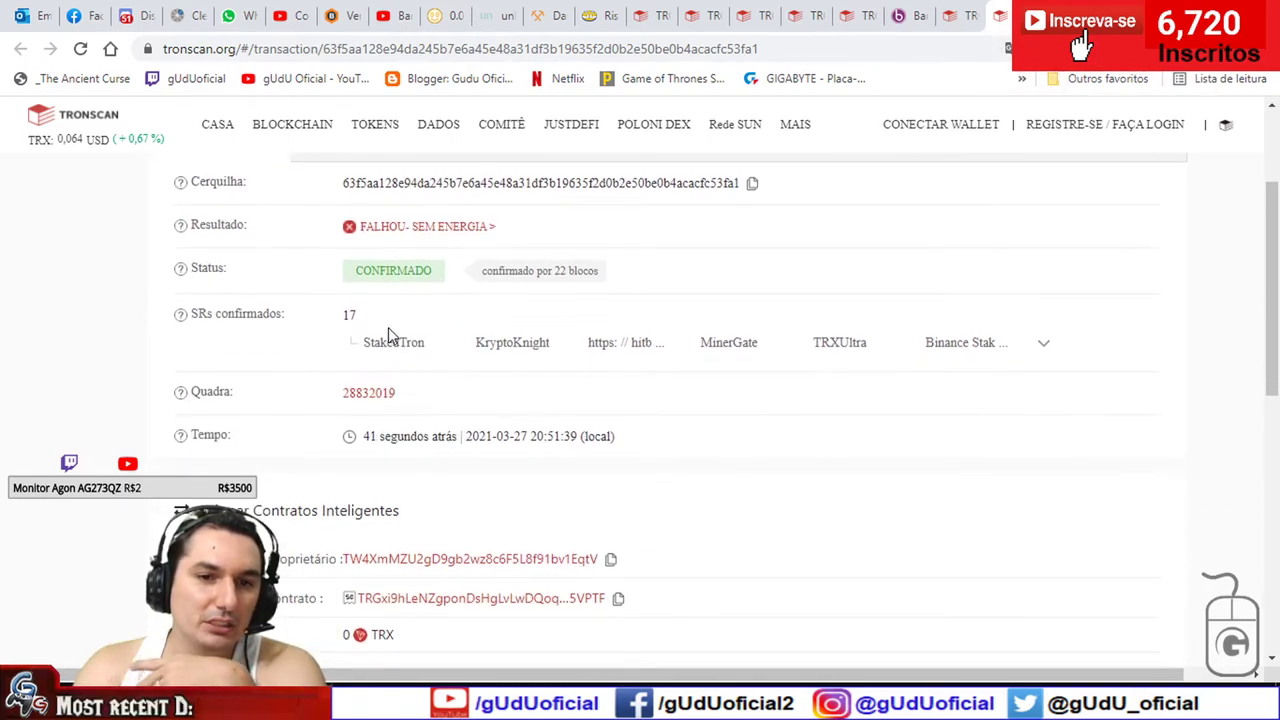
pyautogui.scroll(-3, 378, 376)
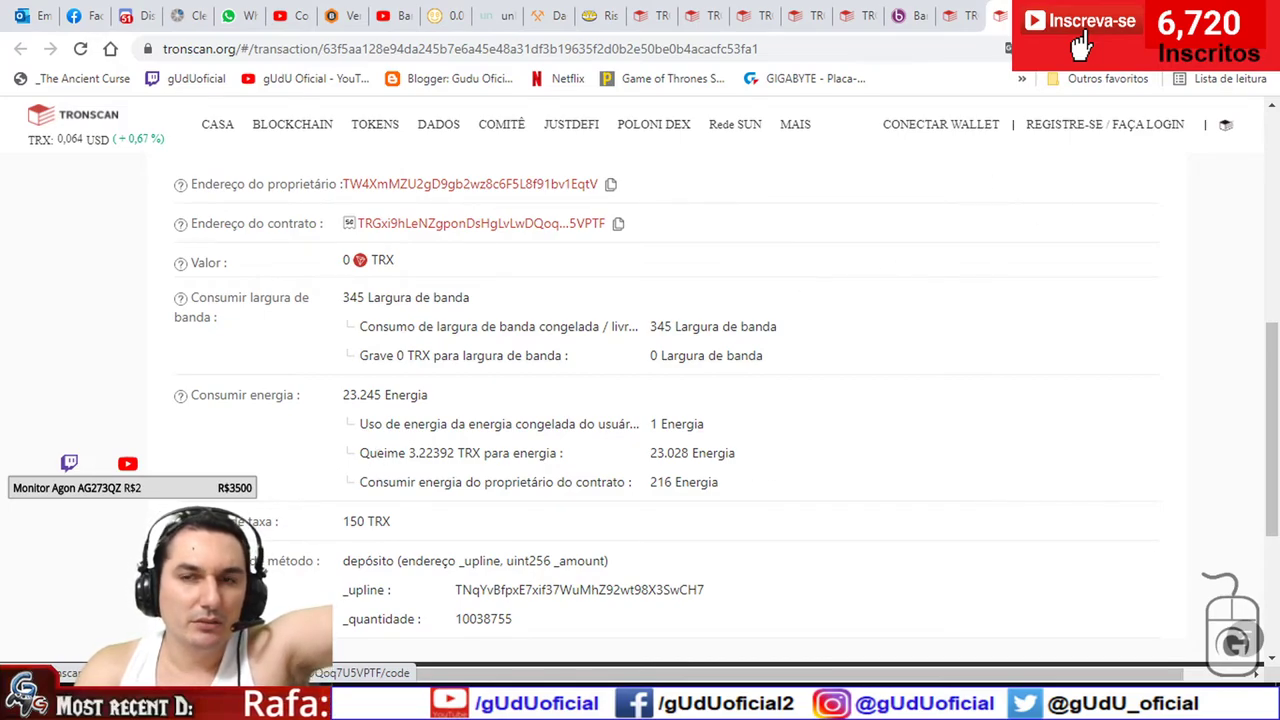
pyautogui.click(908, 13)
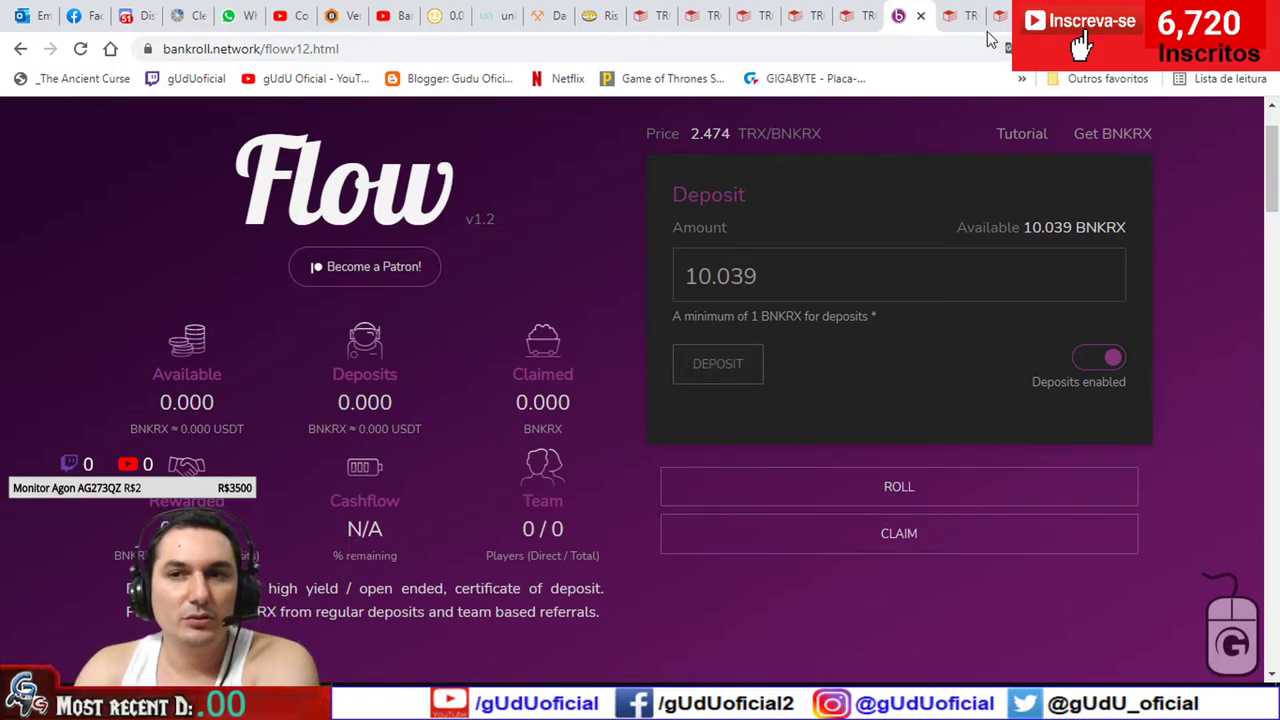
# - Inspect the BNKRX approval transaction's TRX burned and energy usage figures
pyautogui.click(960, 12)
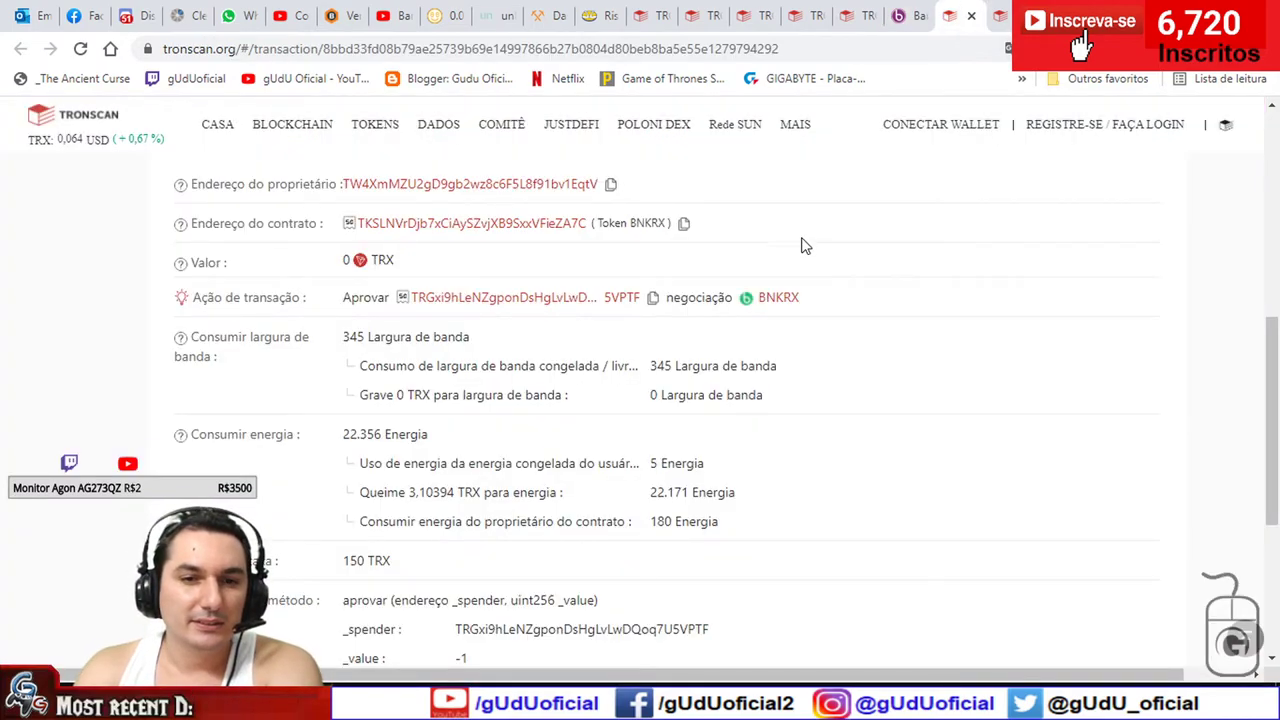
pyautogui.moveTo(692, 493); pyautogui.dragTo(414, 495)
pyautogui.click(650, 507)
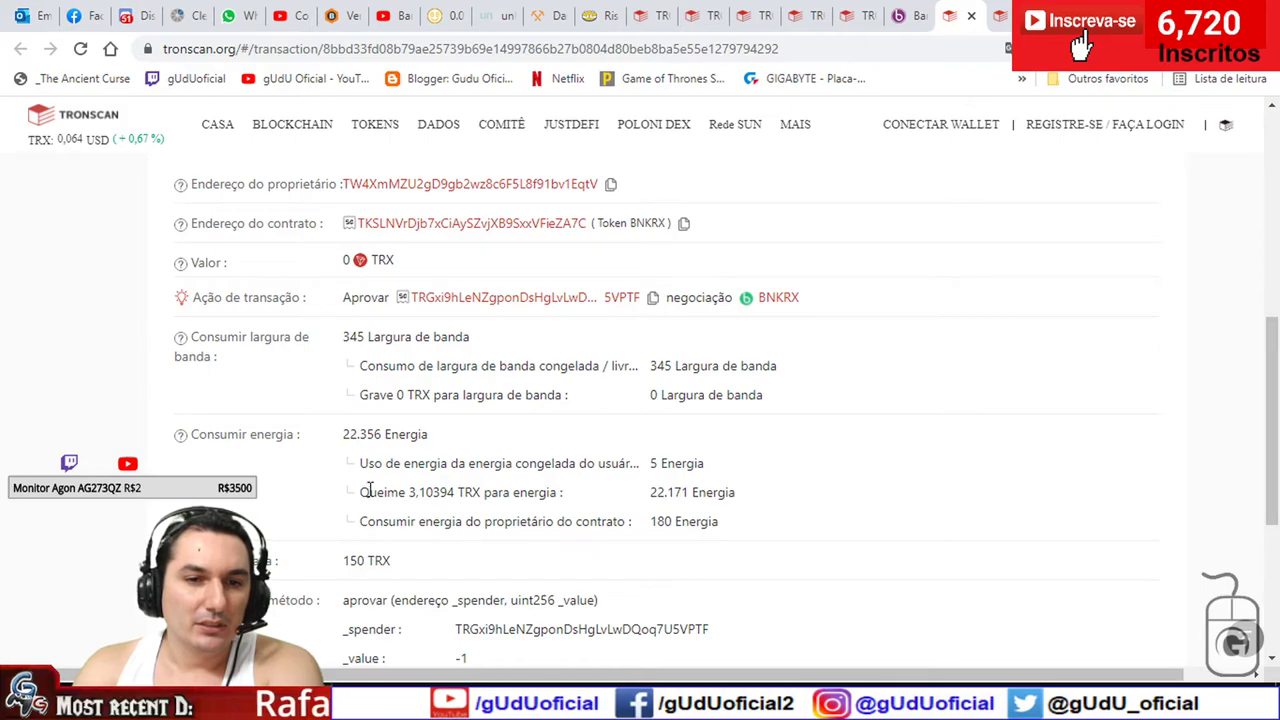
pyautogui.moveTo(692, 493)
pyautogui.mouseDown()
pyautogui.moveTo(472, 493)
pyautogui.moveTo(709, 496)
pyautogui.mouseUp()
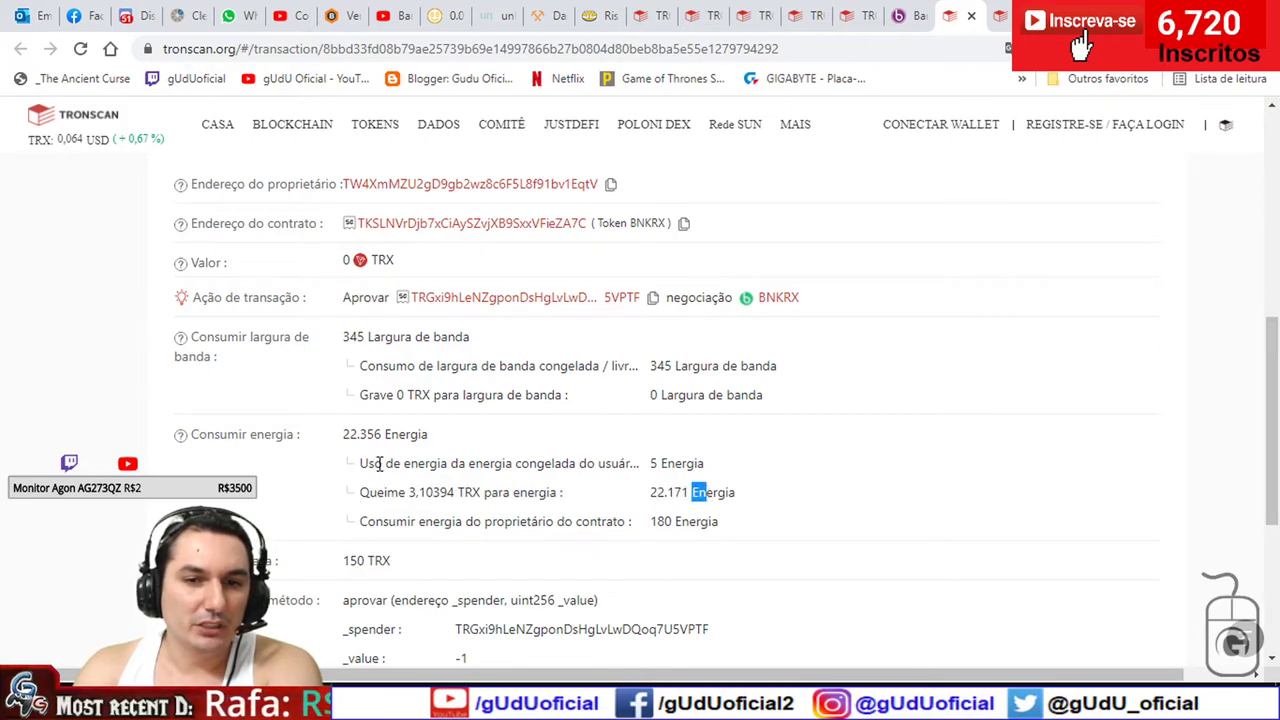
pyautogui.moveTo(343, 434); pyautogui.dragTo(335, 508)
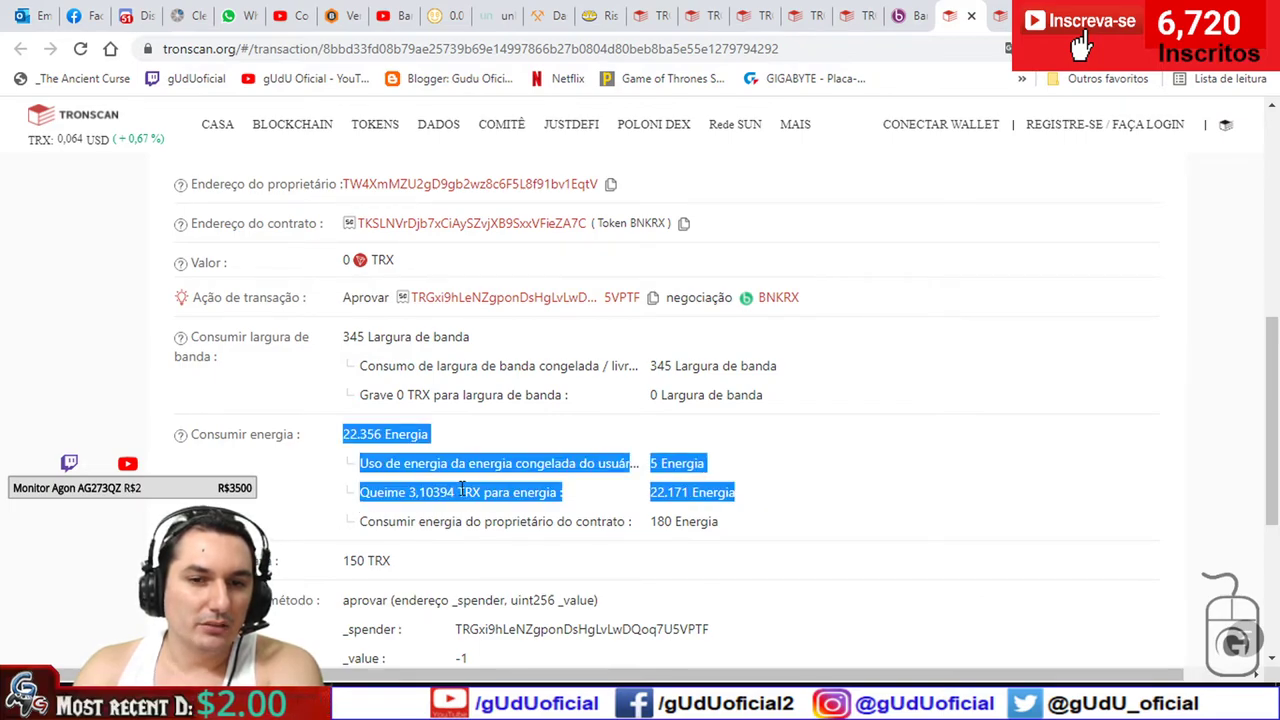
pyautogui.click(896, 478)
pyautogui.scroll(4, 451, 331)
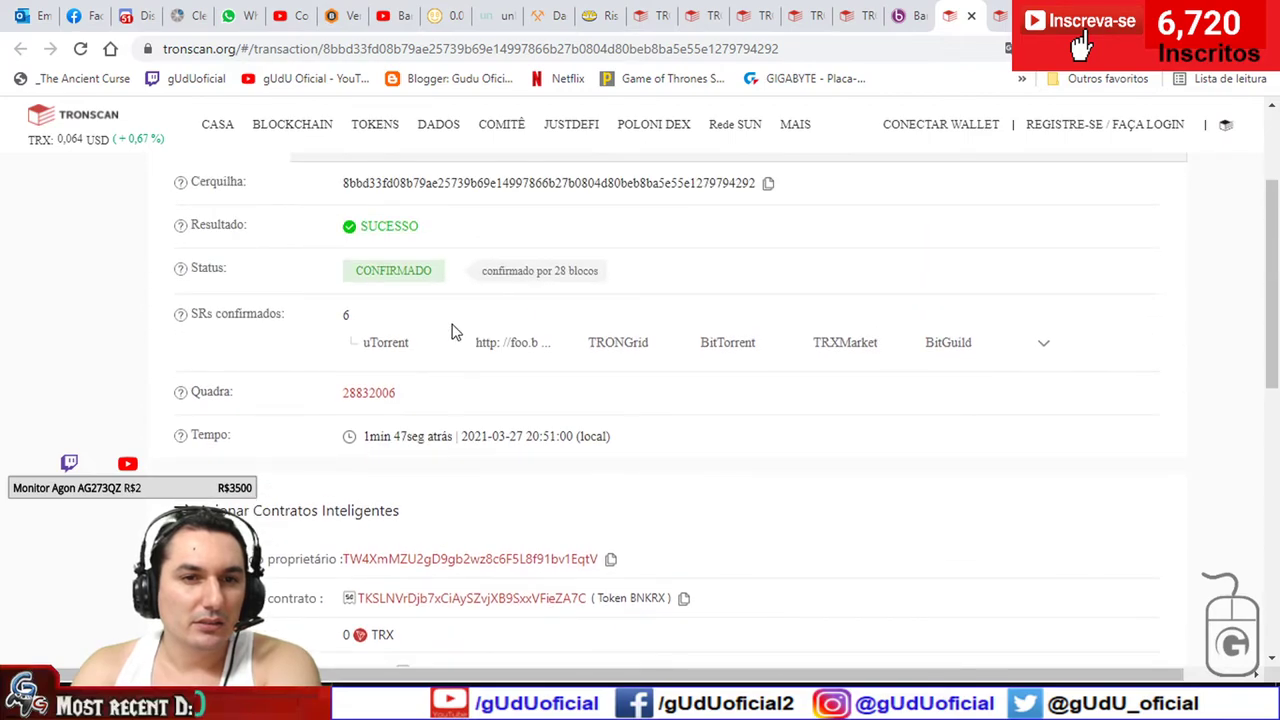
pyautogui.scroll(2, 455, 340)
# - Check the failed deposit's 23.245 energy consumption rows, then go back to the Flow page
pyautogui.hotkey('ctrl', 'Tab')
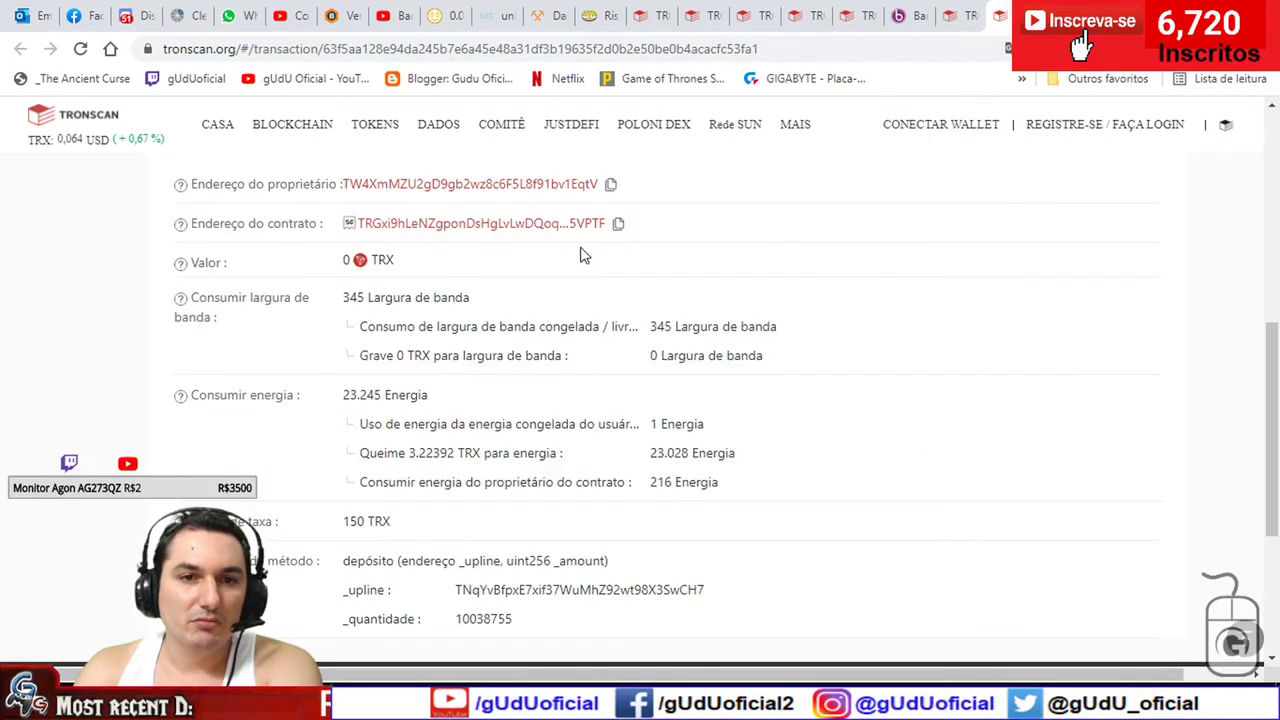
pyautogui.moveTo(714, 330); pyautogui.dragTo(372, 330)
pyautogui.scroll(5, 240, 354)
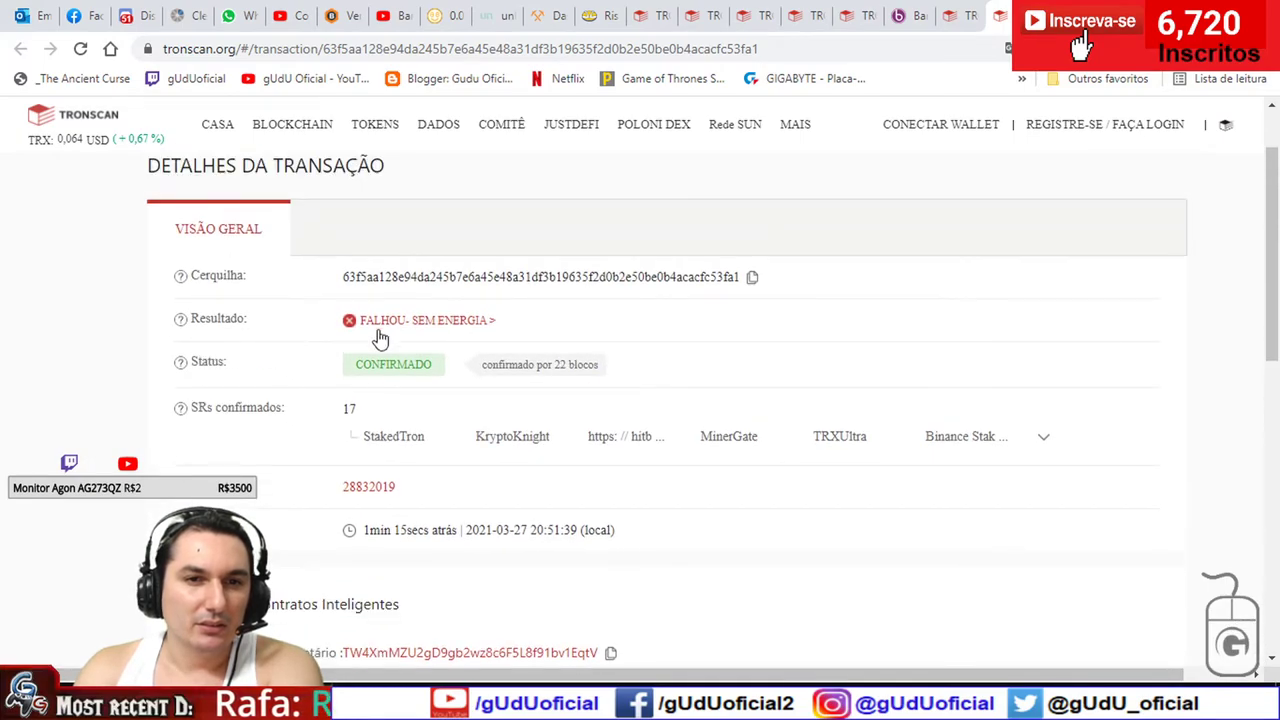
pyautogui.scroll(-5, 338, 325)
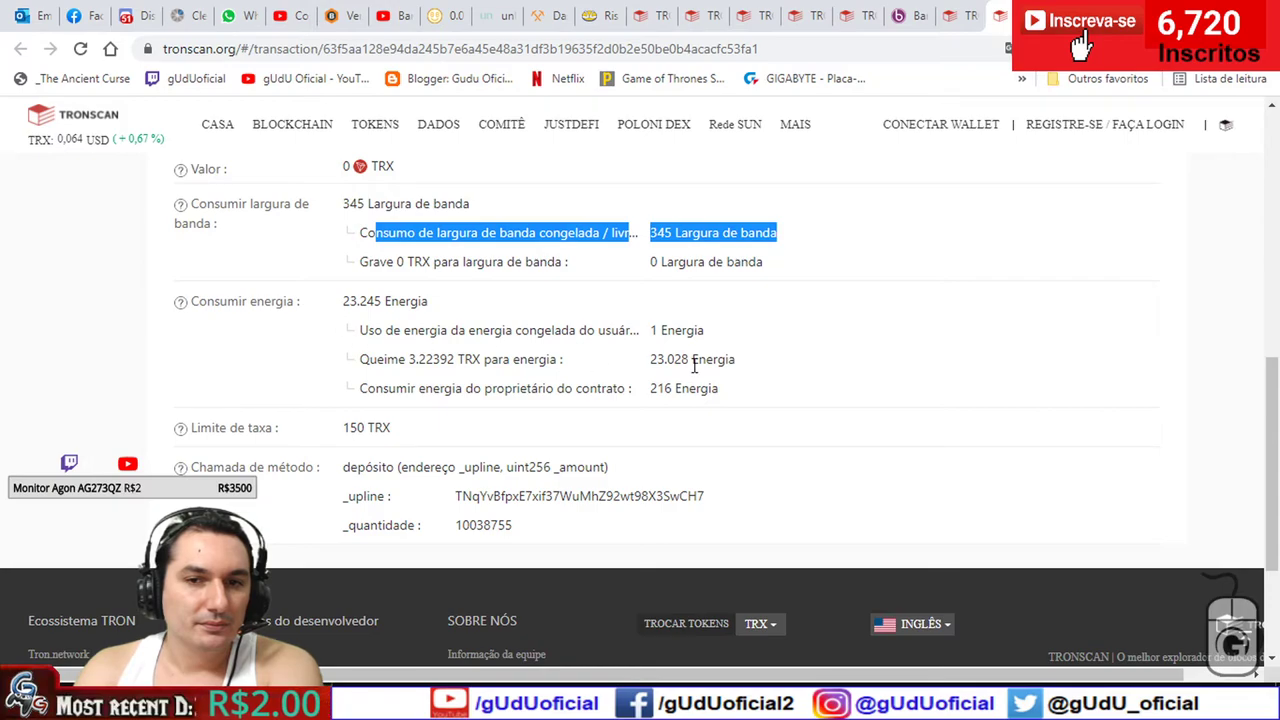
pyautogui.moveTo(377, 360); pyautogui.dragTo(649, 380)
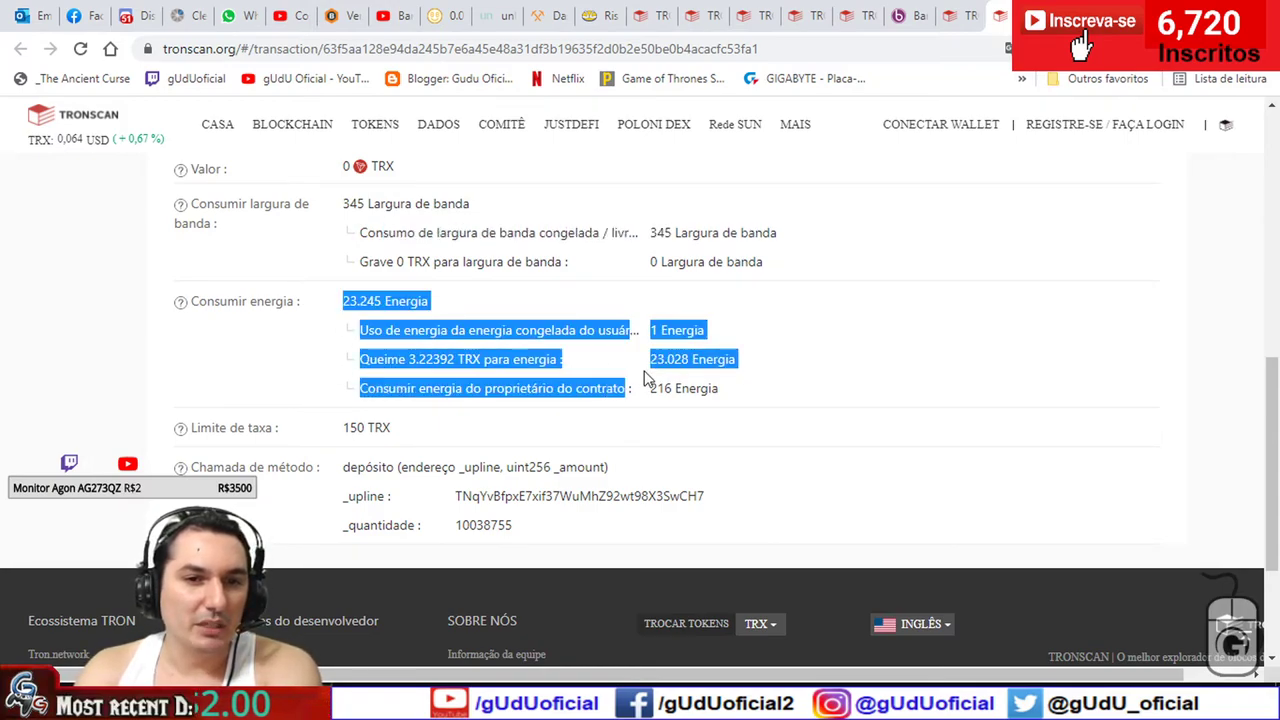
pyautogui.click(657, 360)
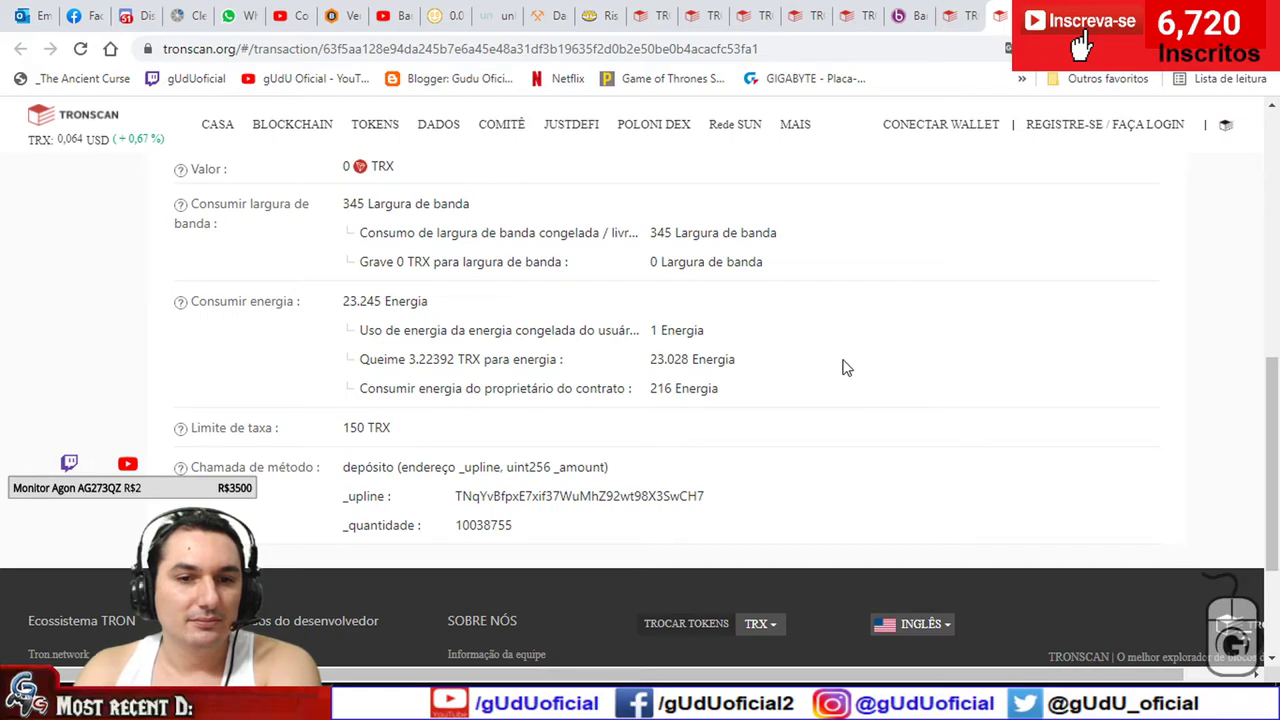
pyautogui.click(906, 15)
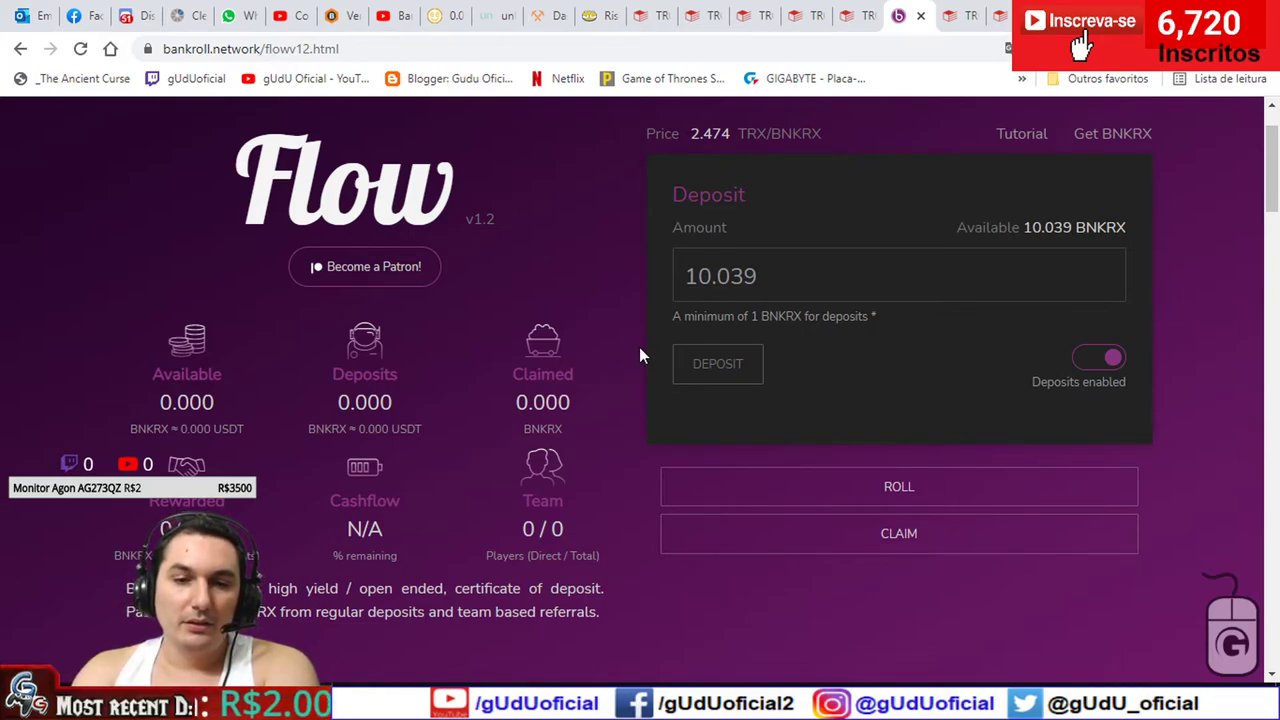
# - Bring up Tronscan's wallet overview showing 152.779935 TRX and the recent call results
pyautogui.click(513, 705)
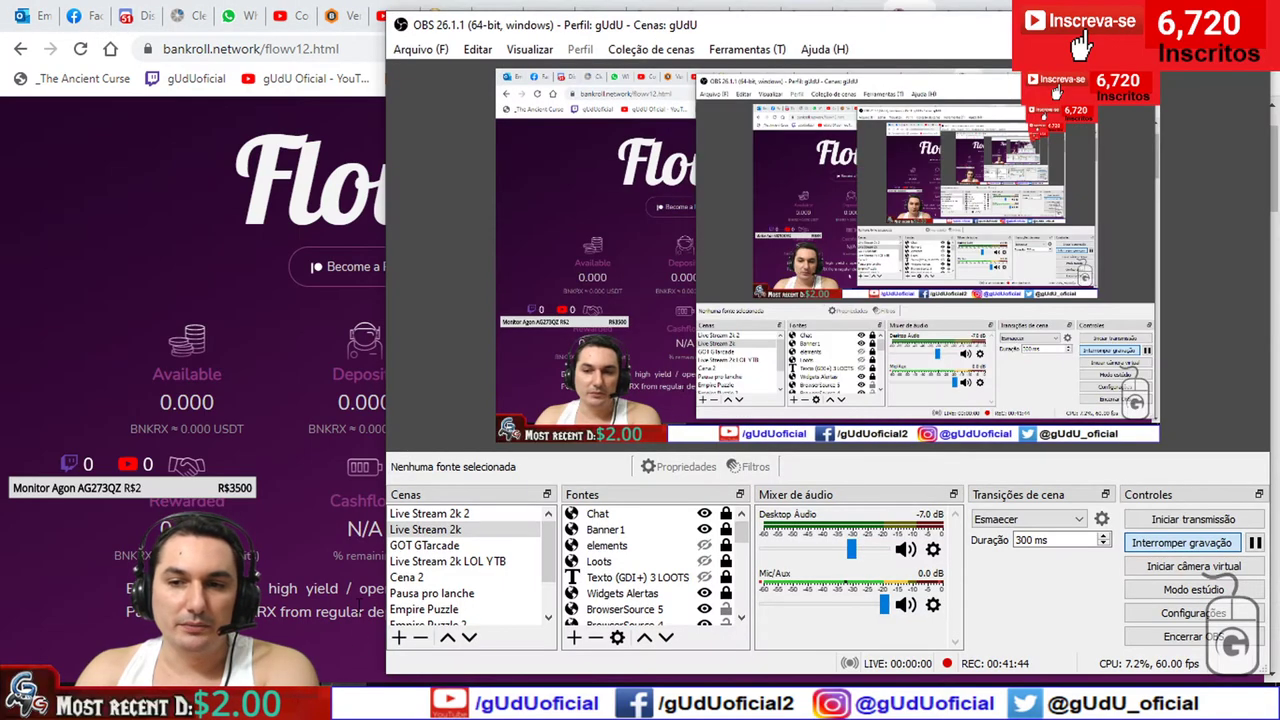
pyautogui.click(513, 705)
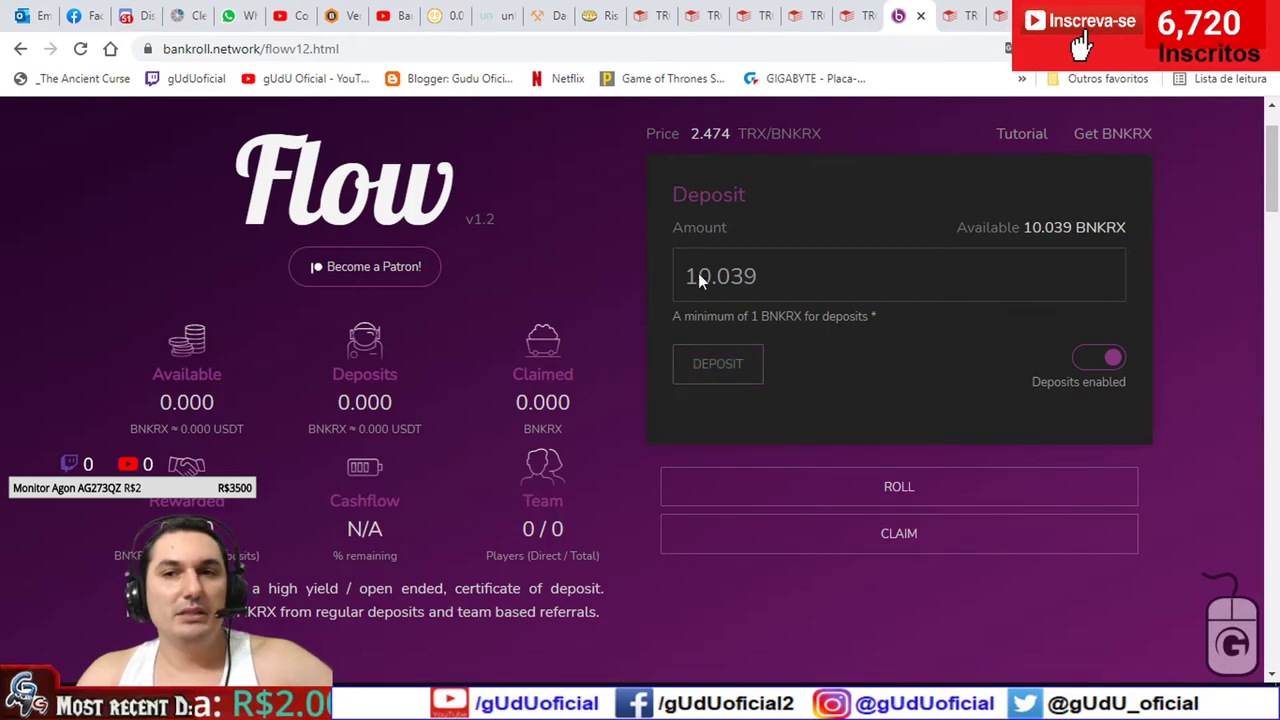
pyautogui.click(848, 15)
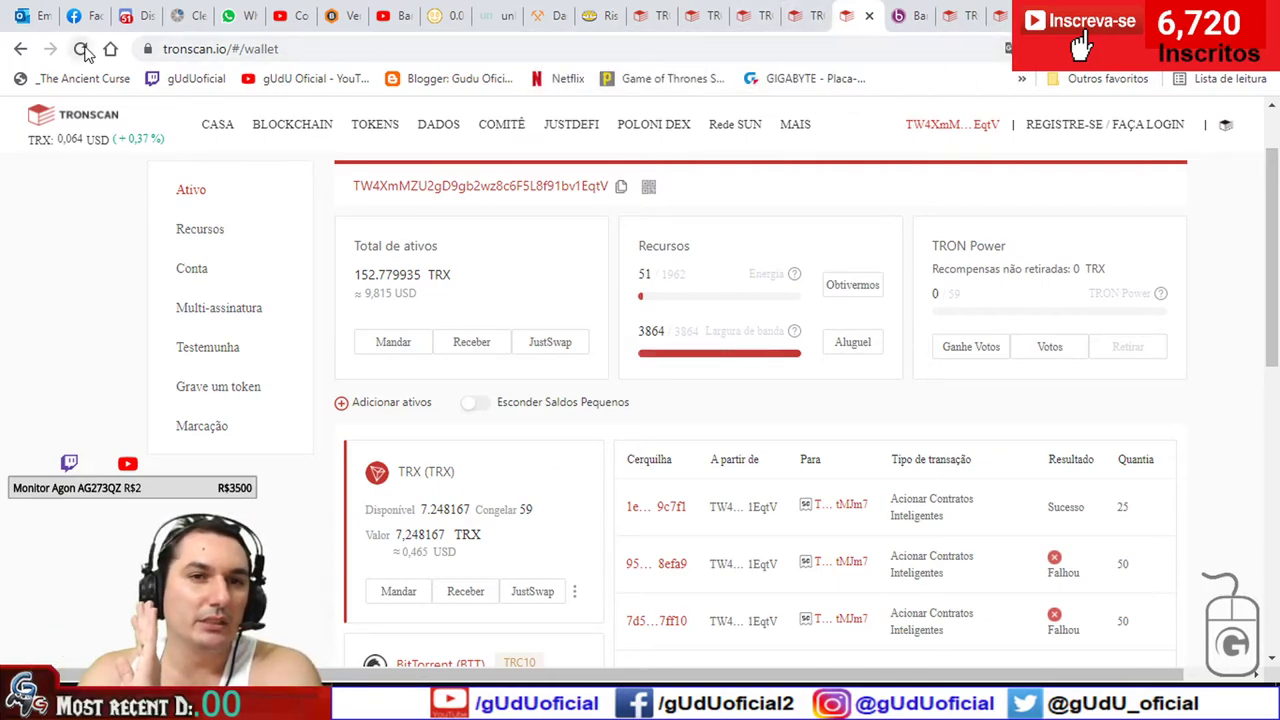
# - Close the redundant duplicate Tronscan transaction pages
pyautogui.click(710, 16)
pyautogui.click(713, 18)
pyautogui.click(713, 20)
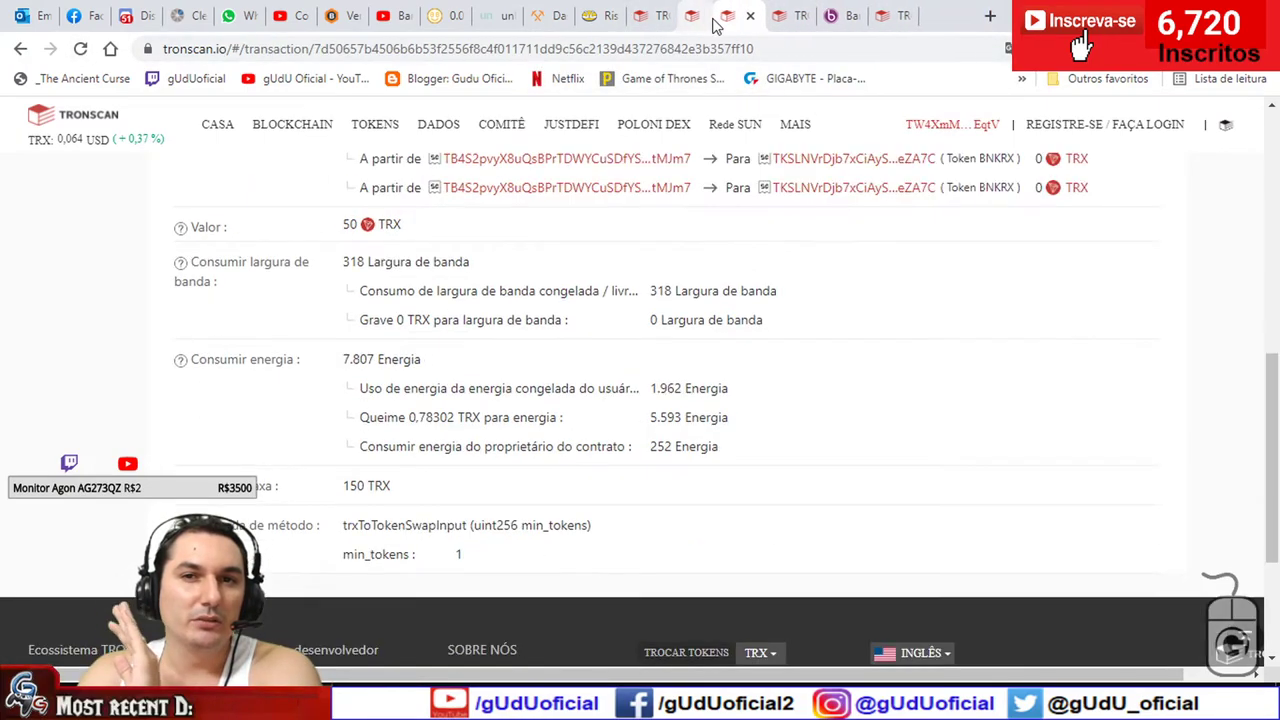
pyautogui.click(706, 18)
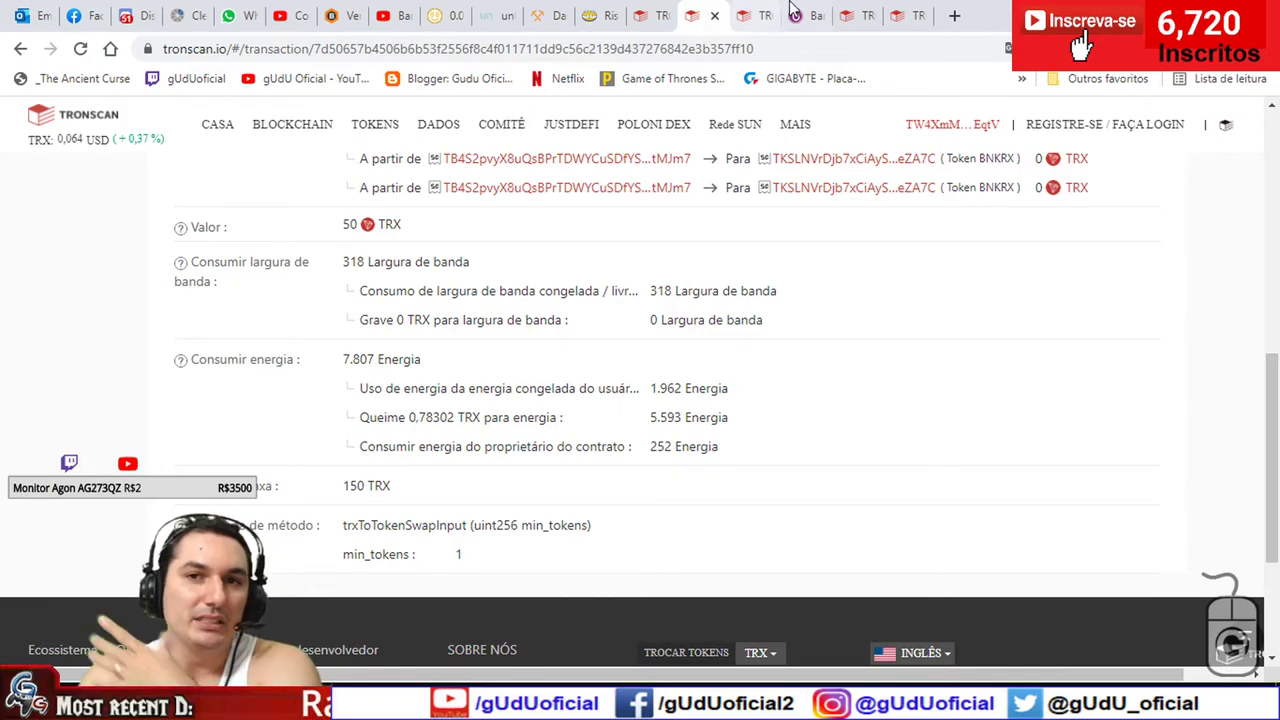
# - Glance over the failed deposit transaction, then return to the Flow page showing 10.039 BNKRX
pyautogui.click(800, 10)
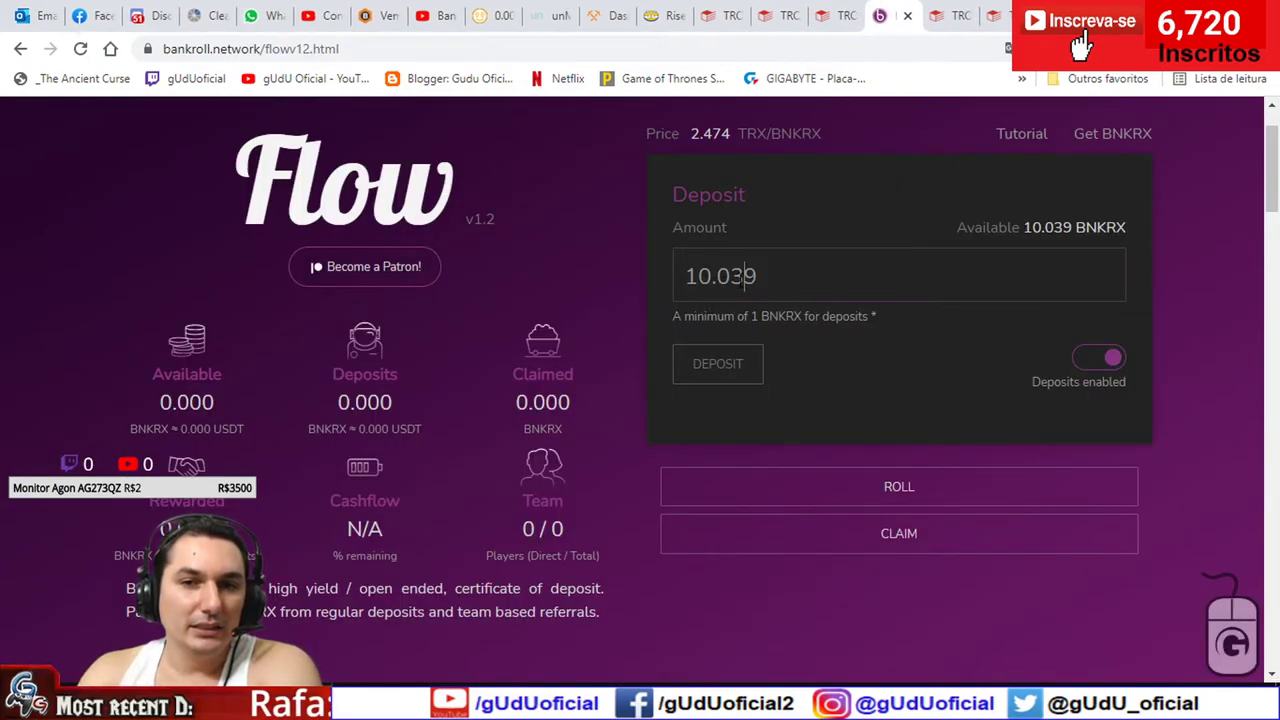
pyautogui.click(995, 15)
pyautogui.scroll(-5, 870, 172)
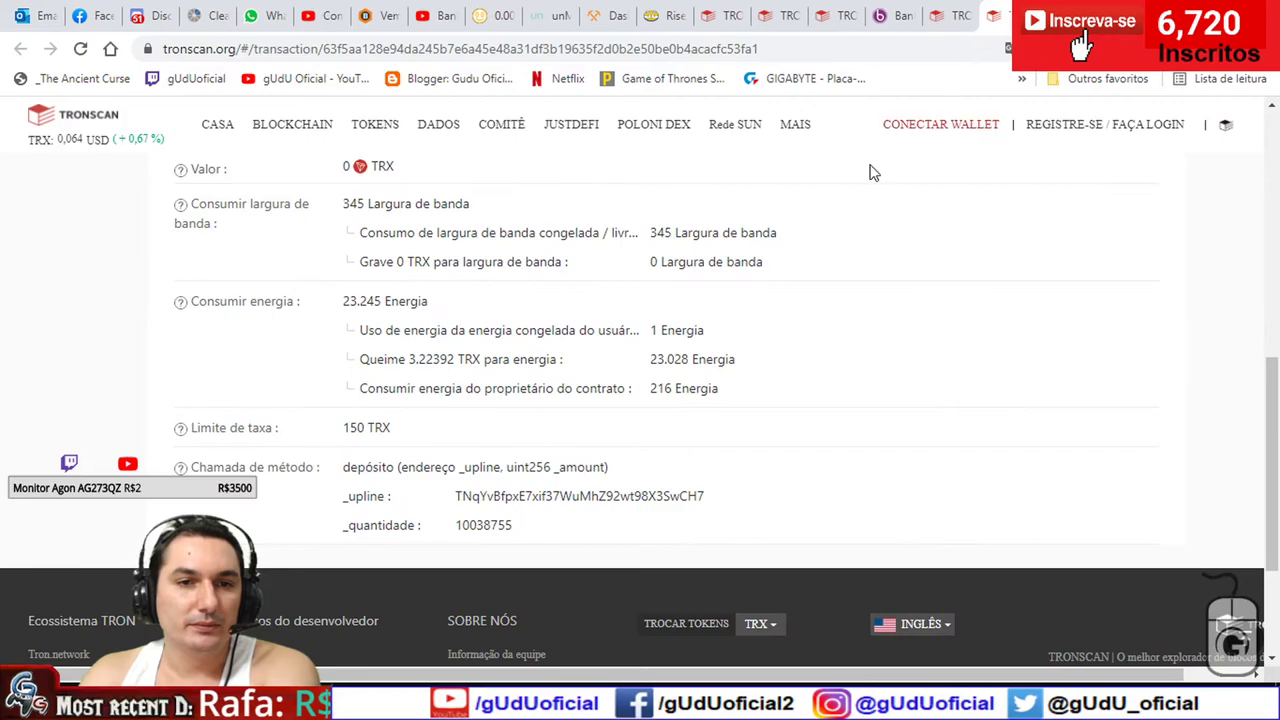
pyautogui.scroll(3, 880, 230)
pyautogui.click(880, 15)
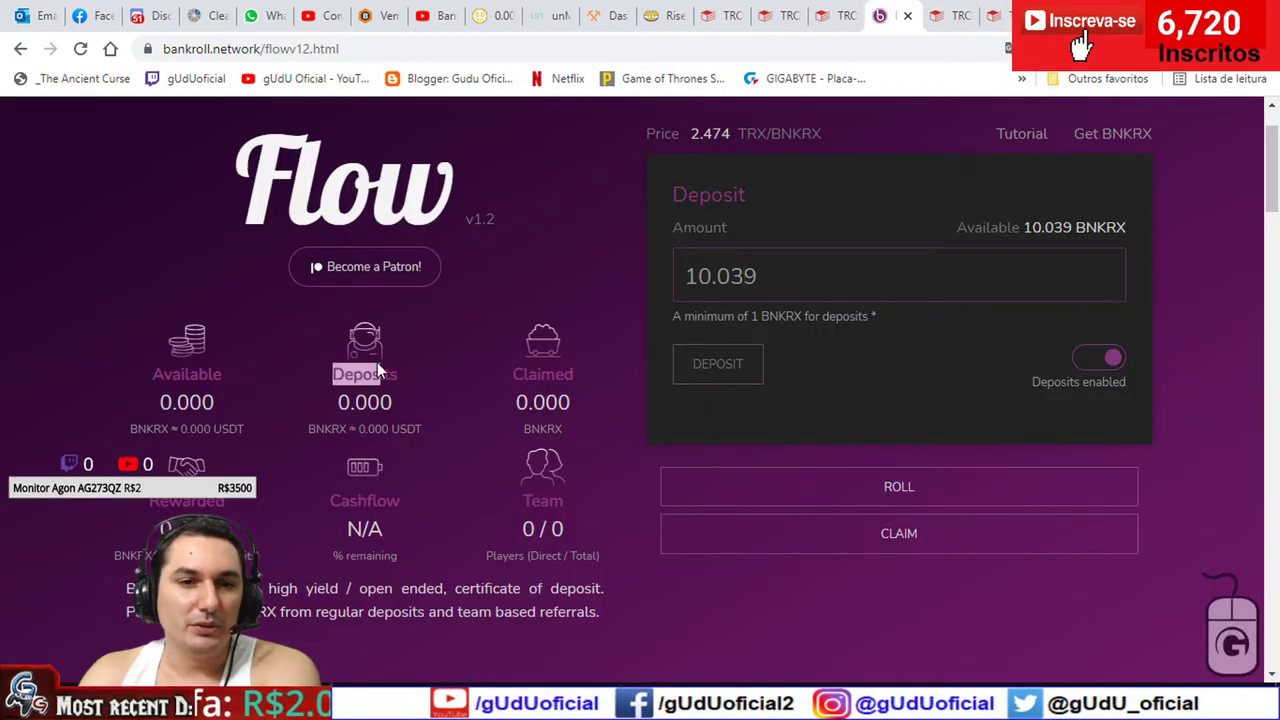
pyautogui.click(388, 401)
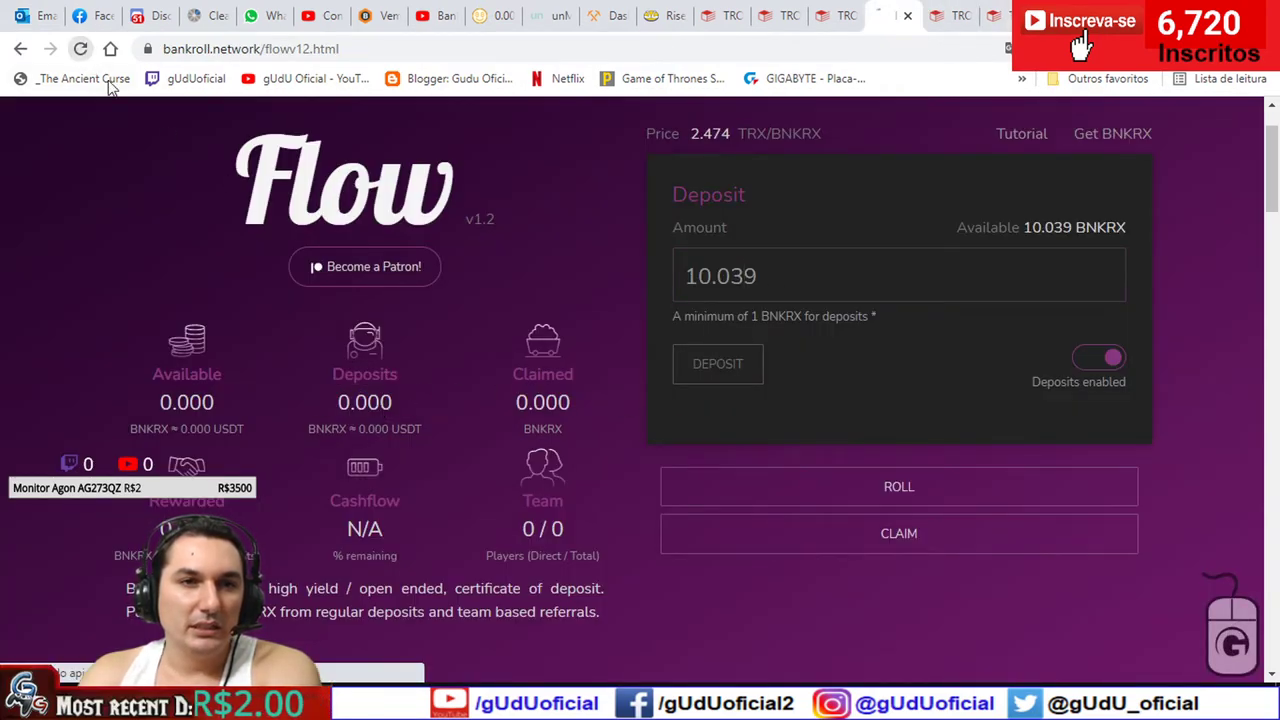
# - Reload the Flow deposit page, dismiss the translation prompt, and reopen the failed deposit's transaction details
pyautogui.click(80, 48)
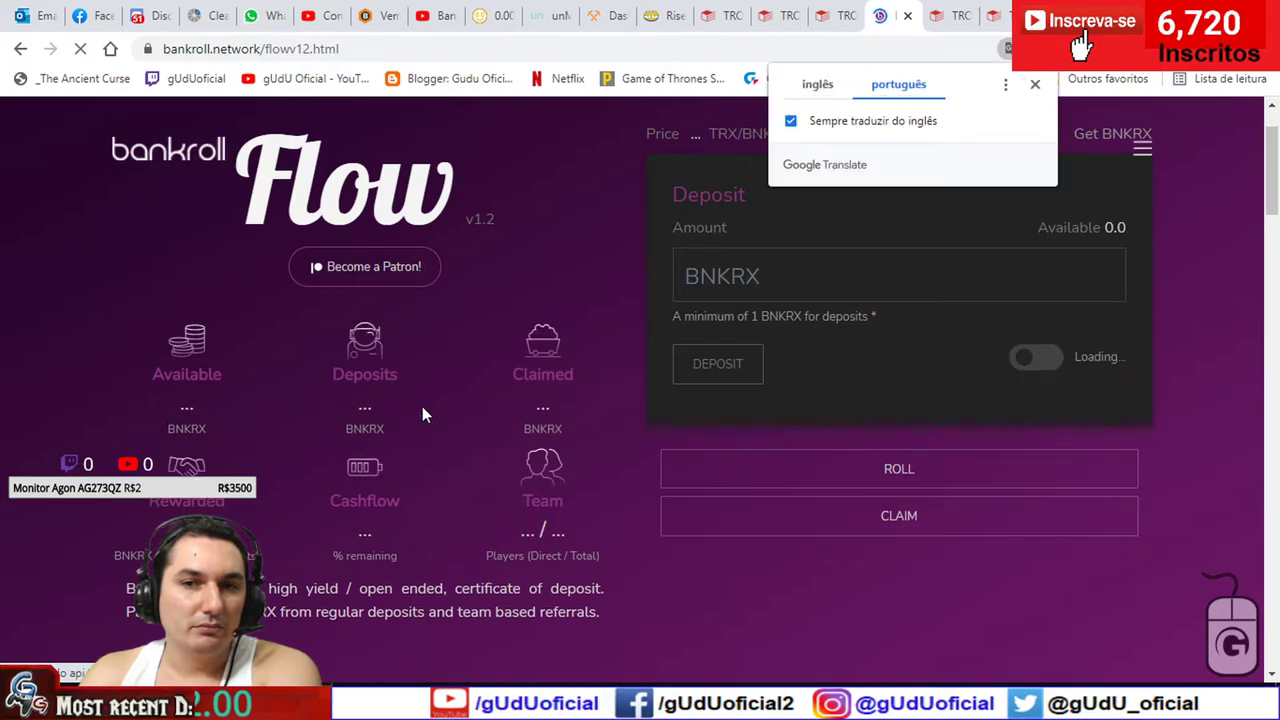
pyautogui.click(1035, 86)
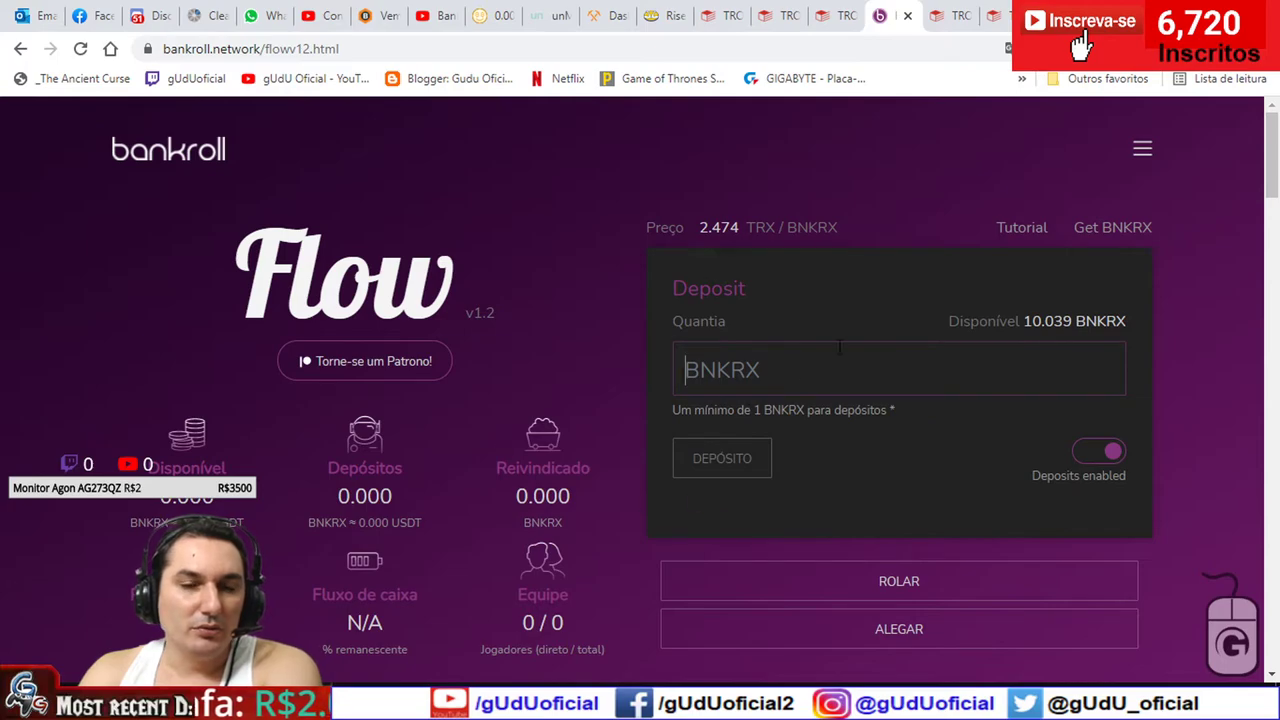
pyautogui.click(985, 14)
# - Inspect the deposit's energy rows, including 23.028 energy from burned TRX, then view the successful transaction
pyautogui.scroll(-2, 825, 306)
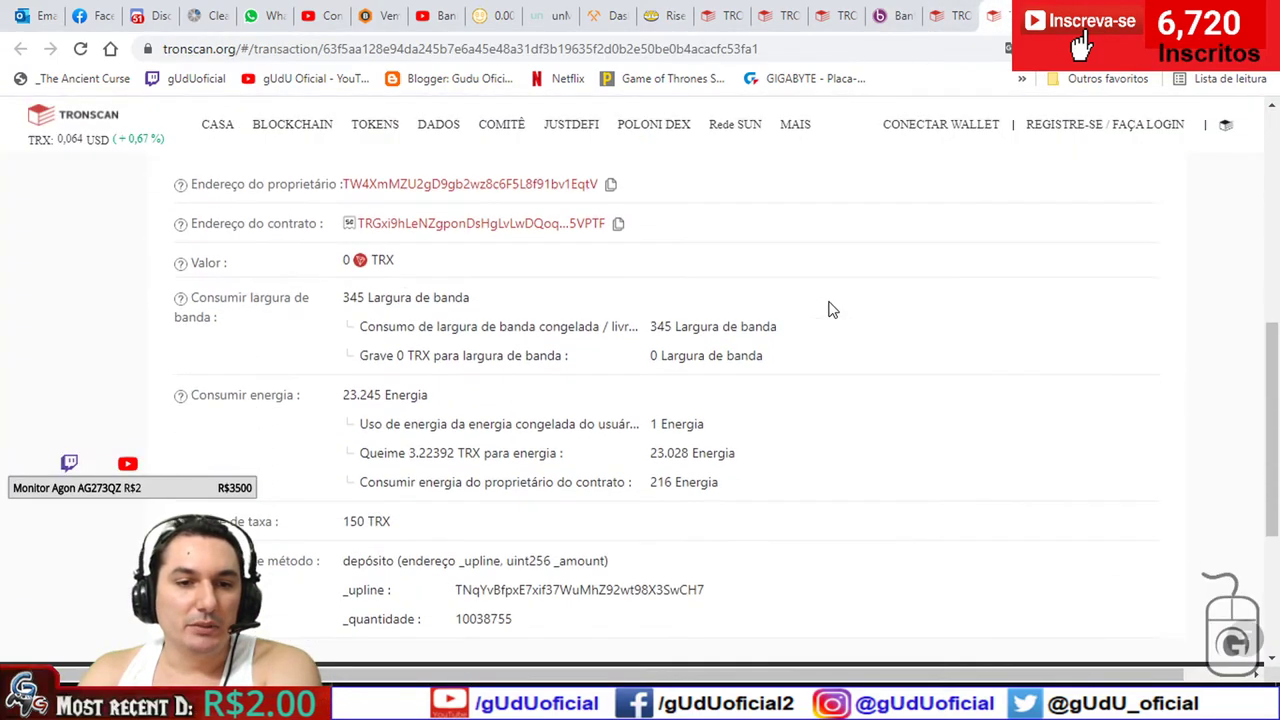
pyautogui.moveTo(356, 400); pyautogui.dragTo(680, 454)
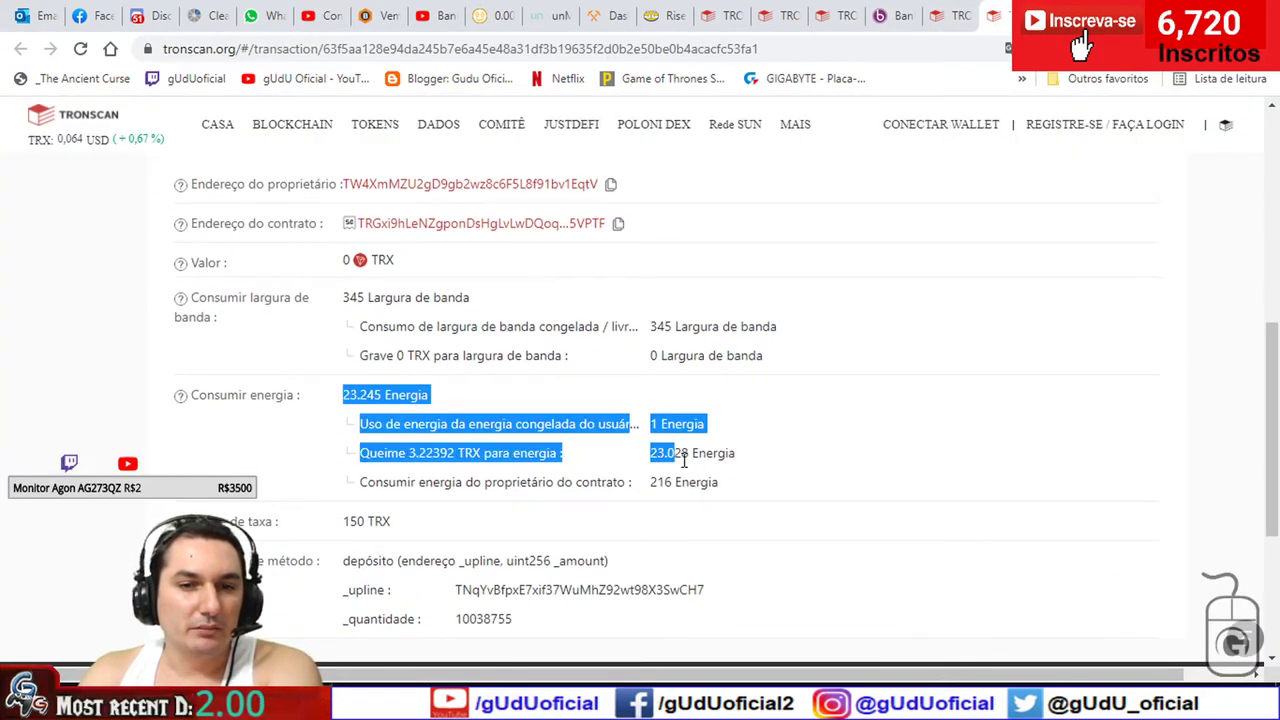
pyautogui.click(766, 463)
pyautogui.tripleClick(692, 453)
pyautogui.moveTo(505, 453); pyautogui.dragTo(314, 457)
pyautogui.click(377, 445)
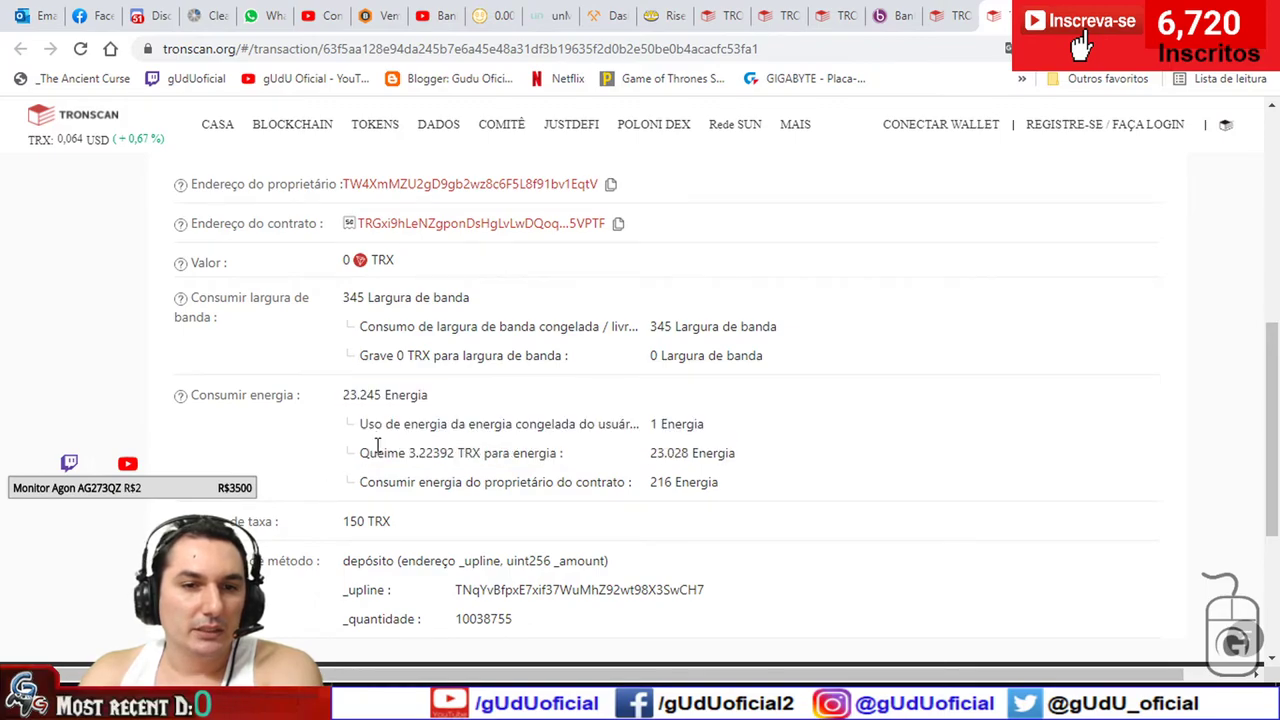
pyautogui.click(955, 15)
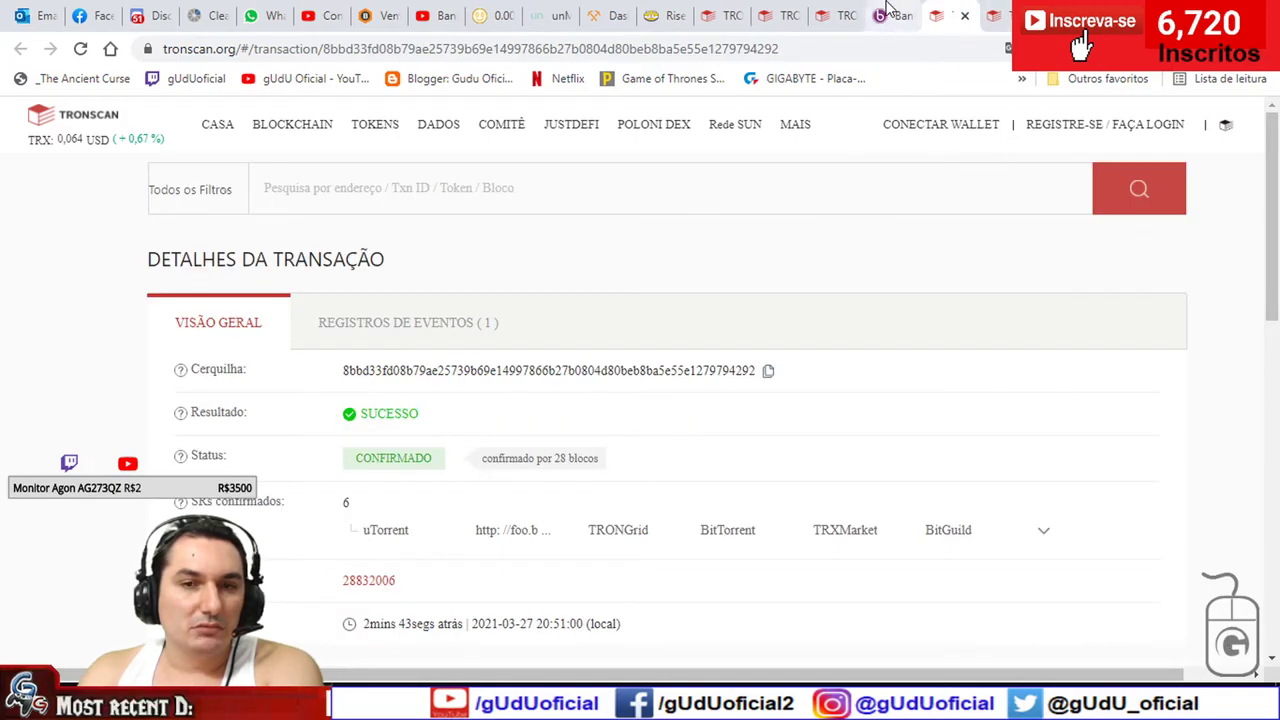
pyautogui.click(893, 15)
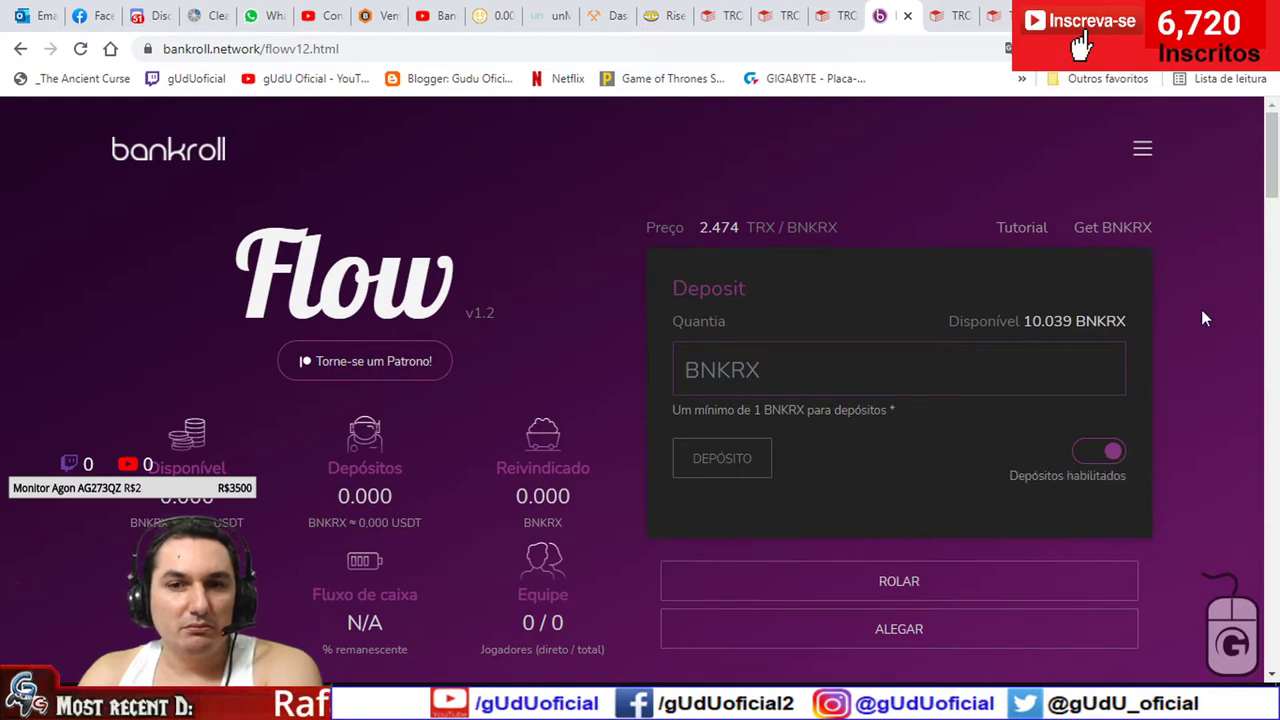
# - In TronLink's TRX history, inspect the -25 TRX transaction: Success, block 28831878, 14.73192 TRX fee
pyautogui.click(1136, 48)
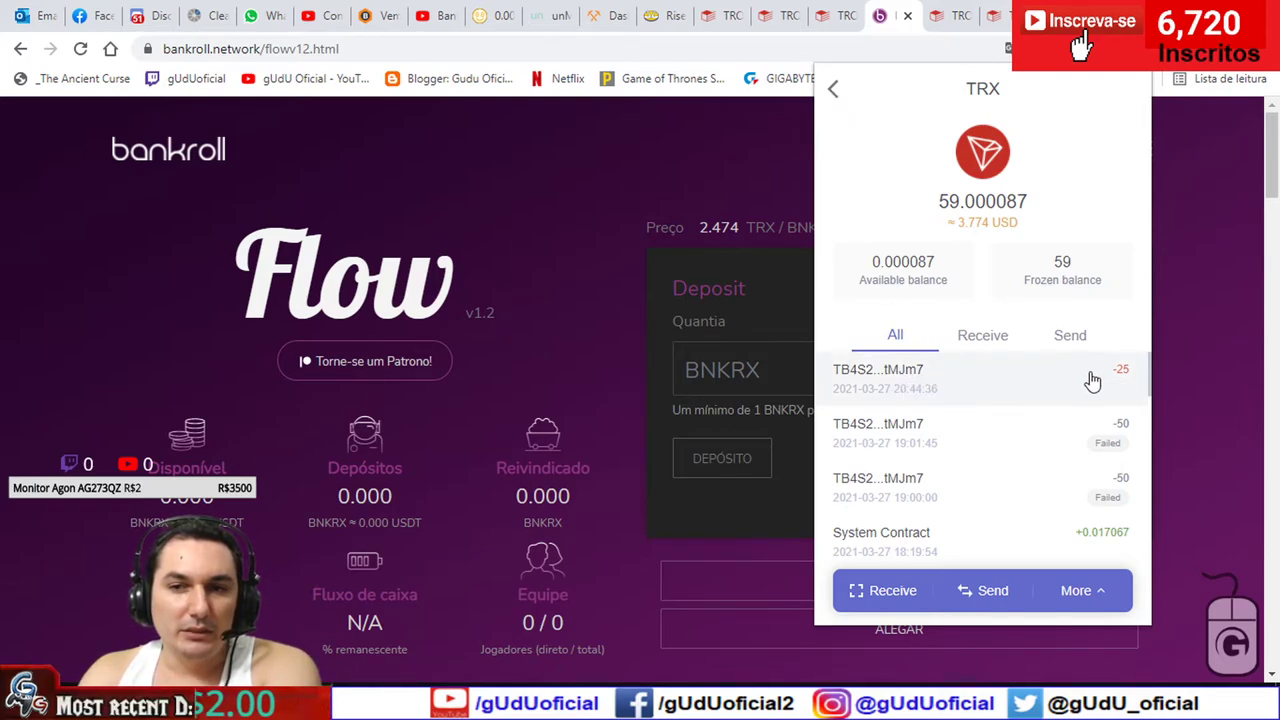
pyautogui.click(905, 373)
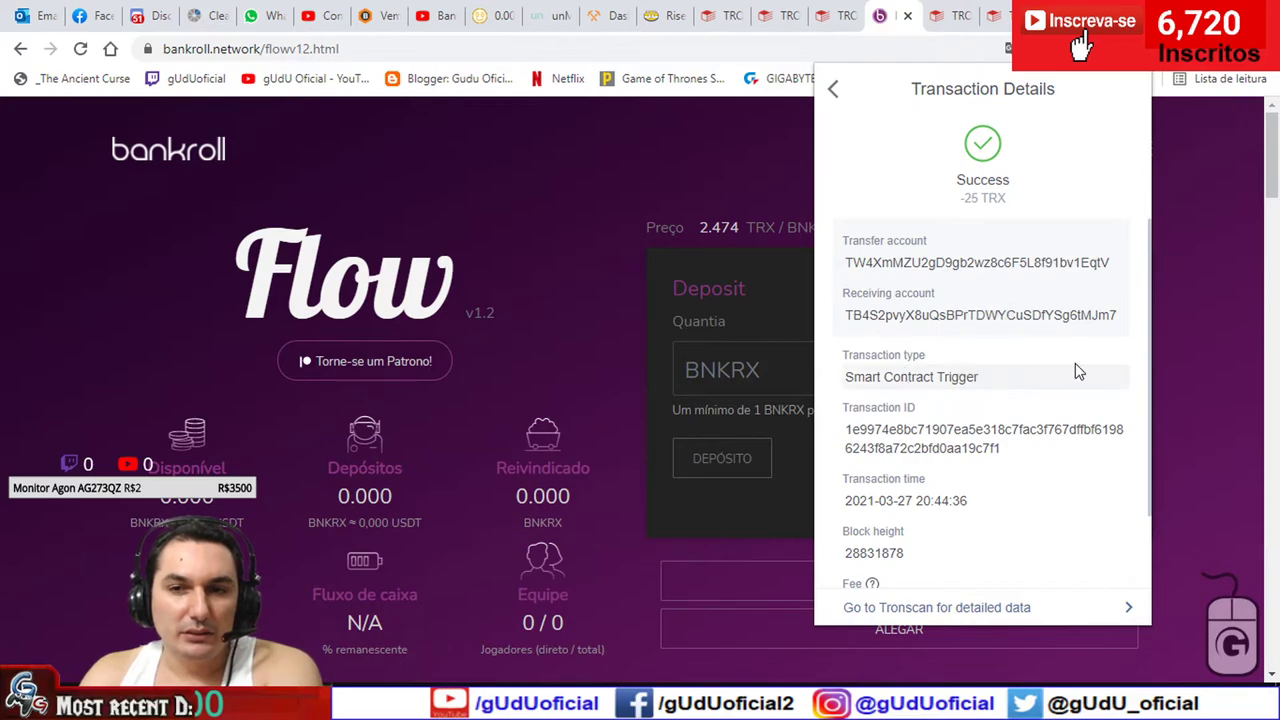
pyautogui.scroll(-1, 1074, 370)
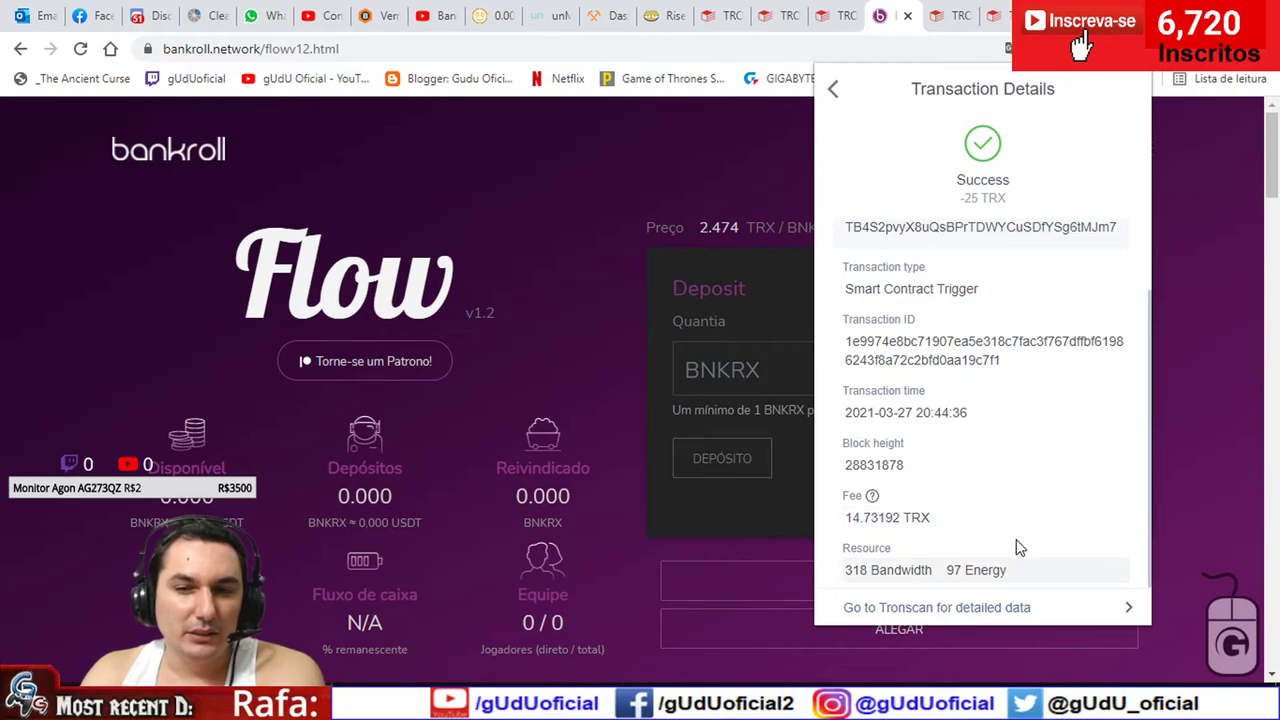
pyautogui.scroll(3, 1036, 519)
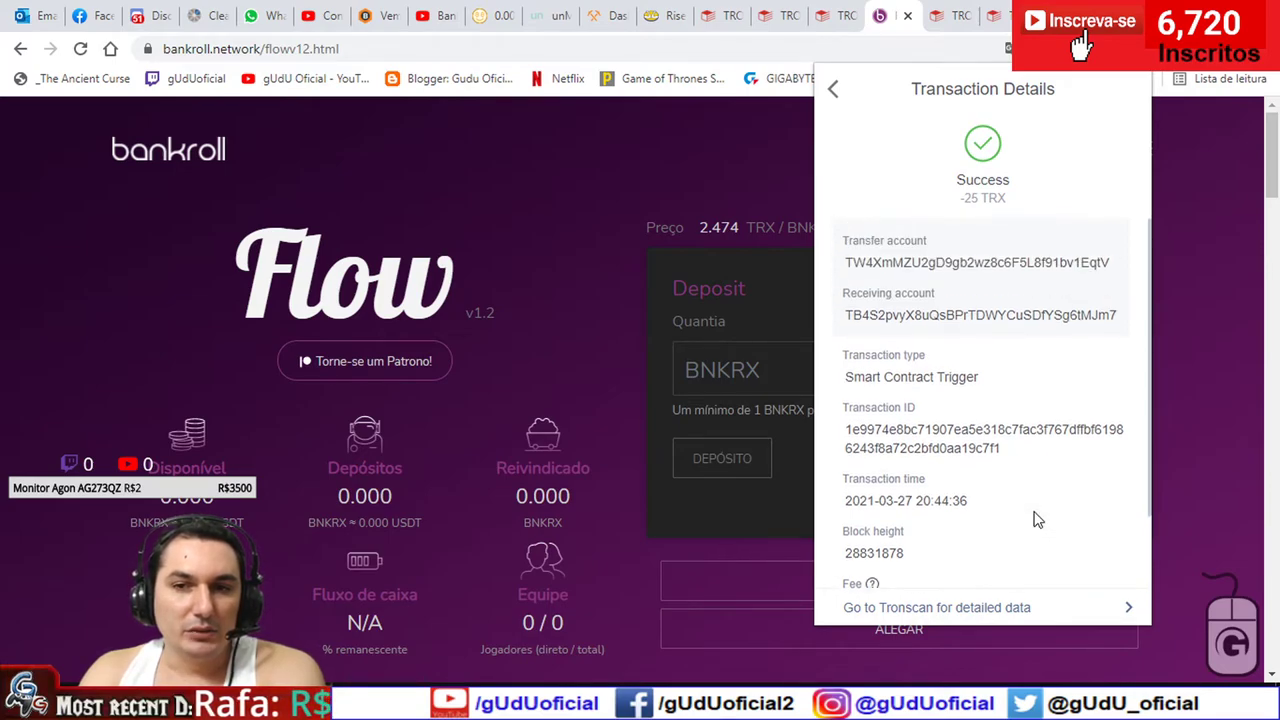
pyautogui.click(833, 90)
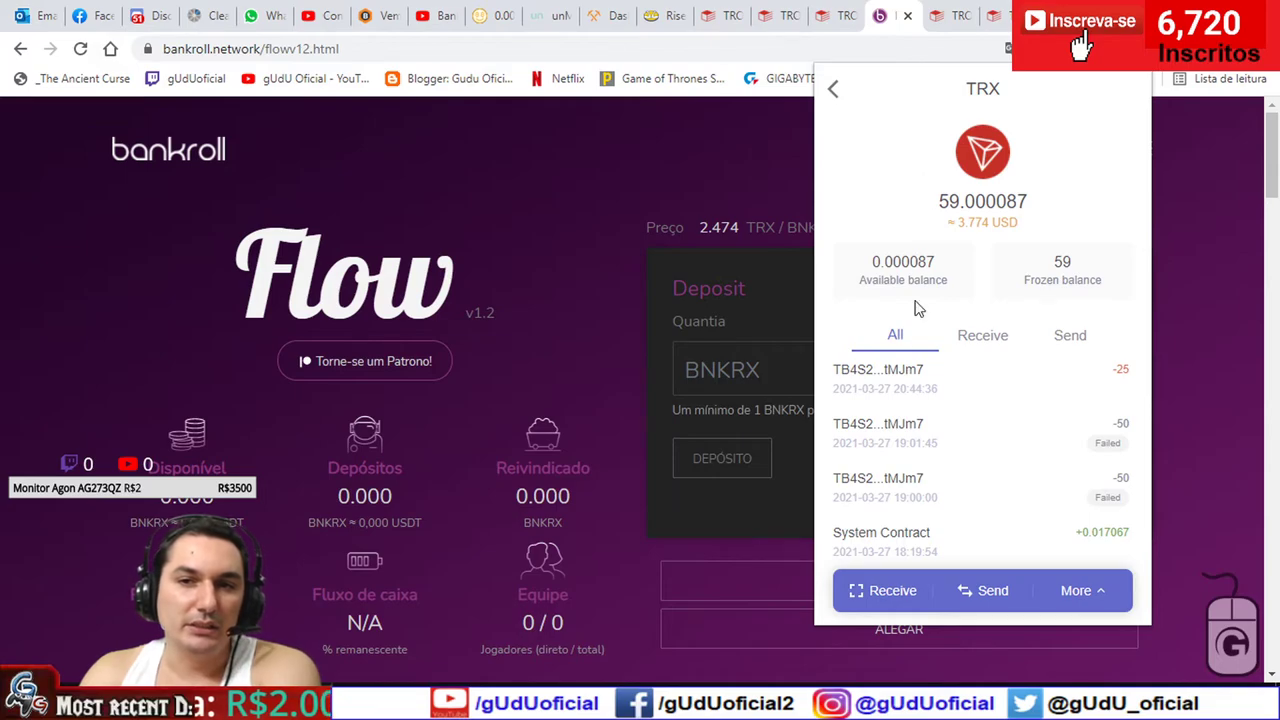
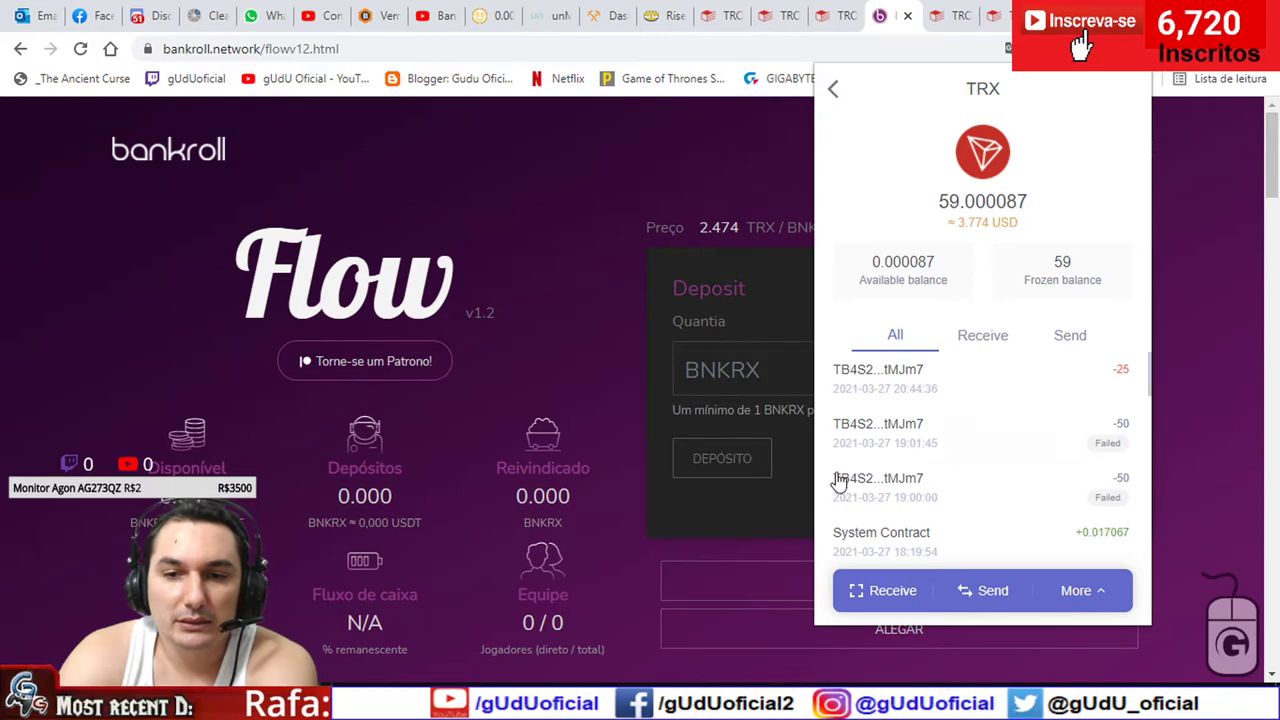
# - Start a TRX send in TronLink, check the recent-recipient suggestions, then close the wallet popup
pyautogui.click(986, 593)
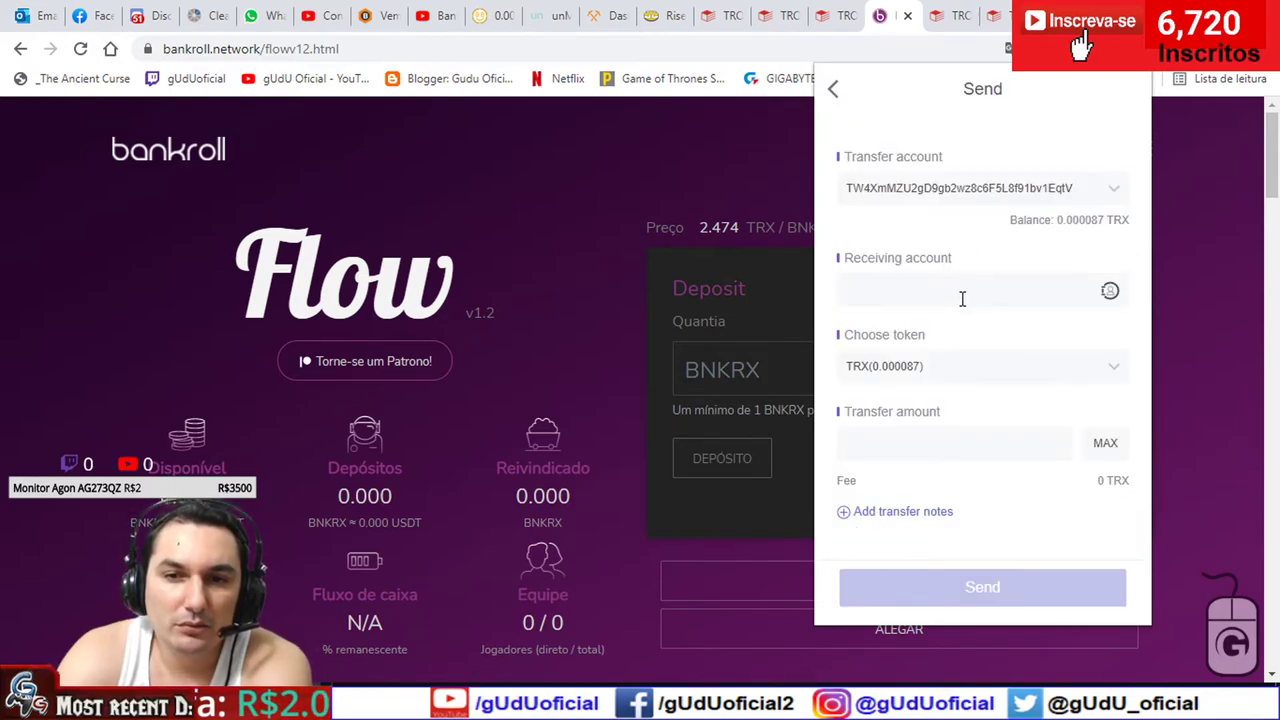
pyautogui.click(962, 292)
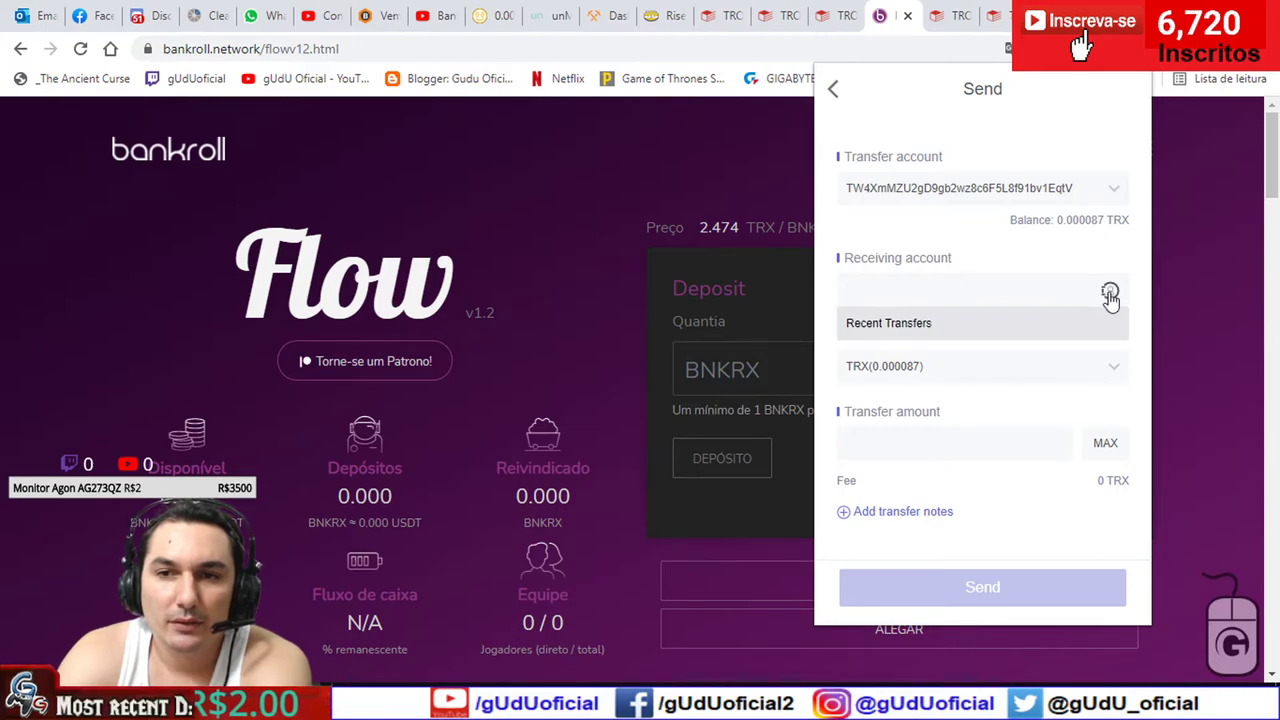
pyautogui.click(938, 287)
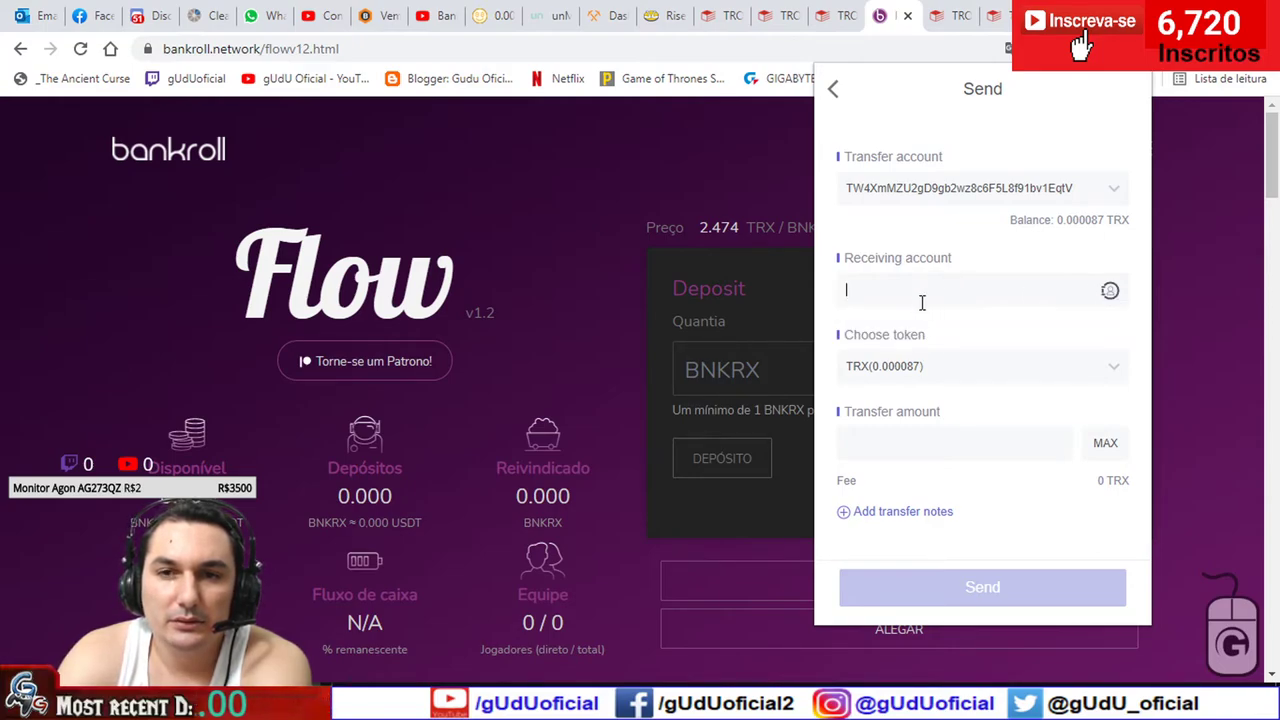
pyautogui.click(934, 293)
pyautogui.click(930, 328)
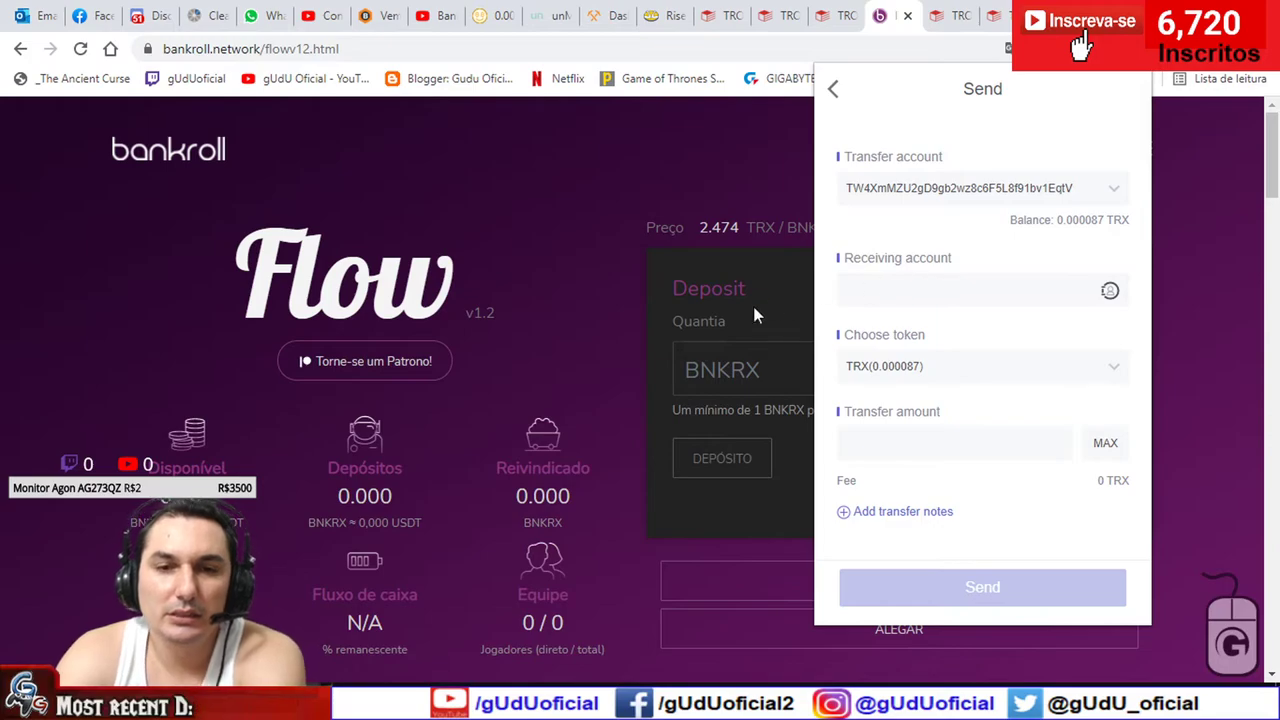
pyautogui.scroll(-5, 640, 360)
pyautogui.click(340, 388)
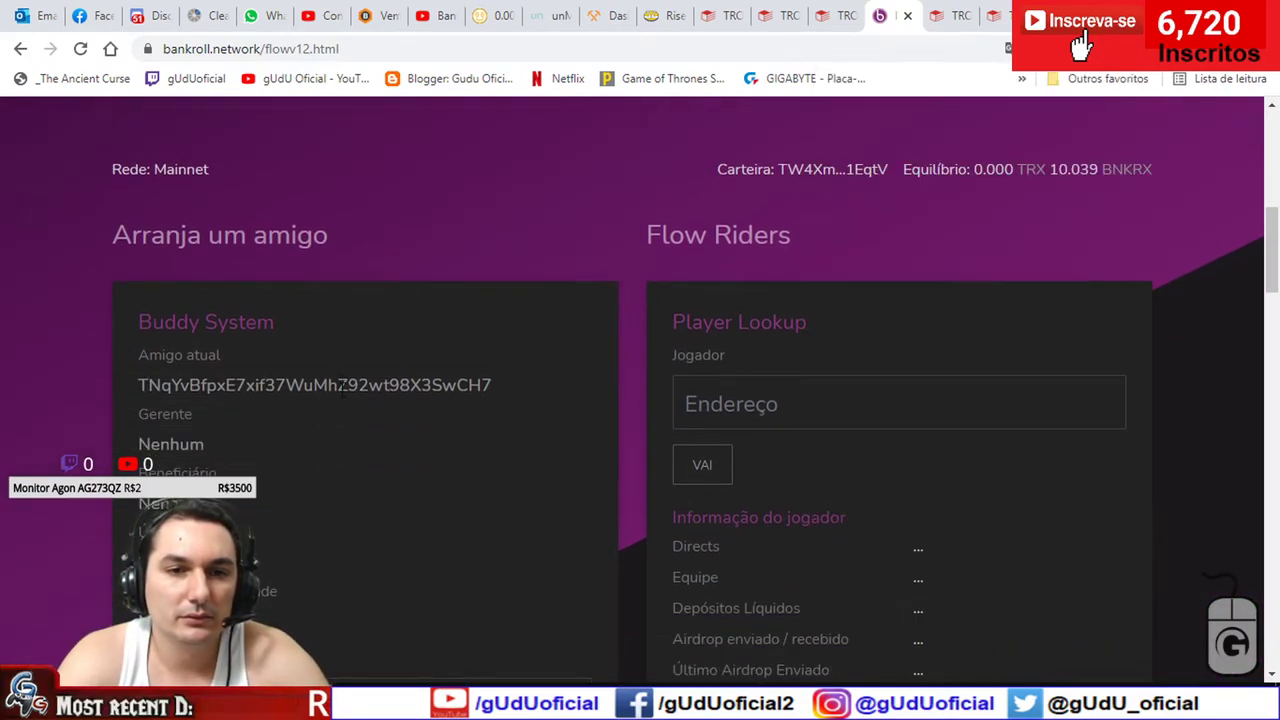
# - Copy the Buddy System address from the Flow page and switch to the Tronscan transaction tab
pyautogui.doubleClick(343, 388)
pyautogui.hotkey('alt', 'Tab')
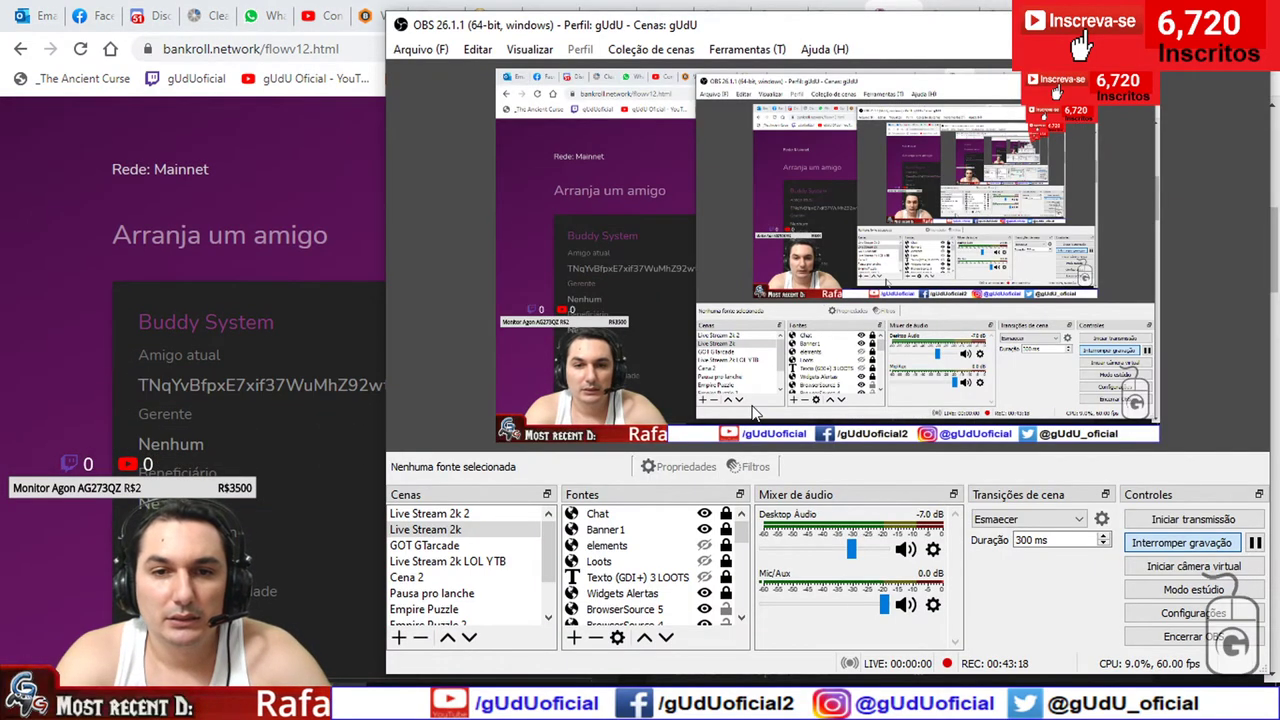
pyautogui.hotkey('alt', 'Tab')
pyautogui.click(945, 15)
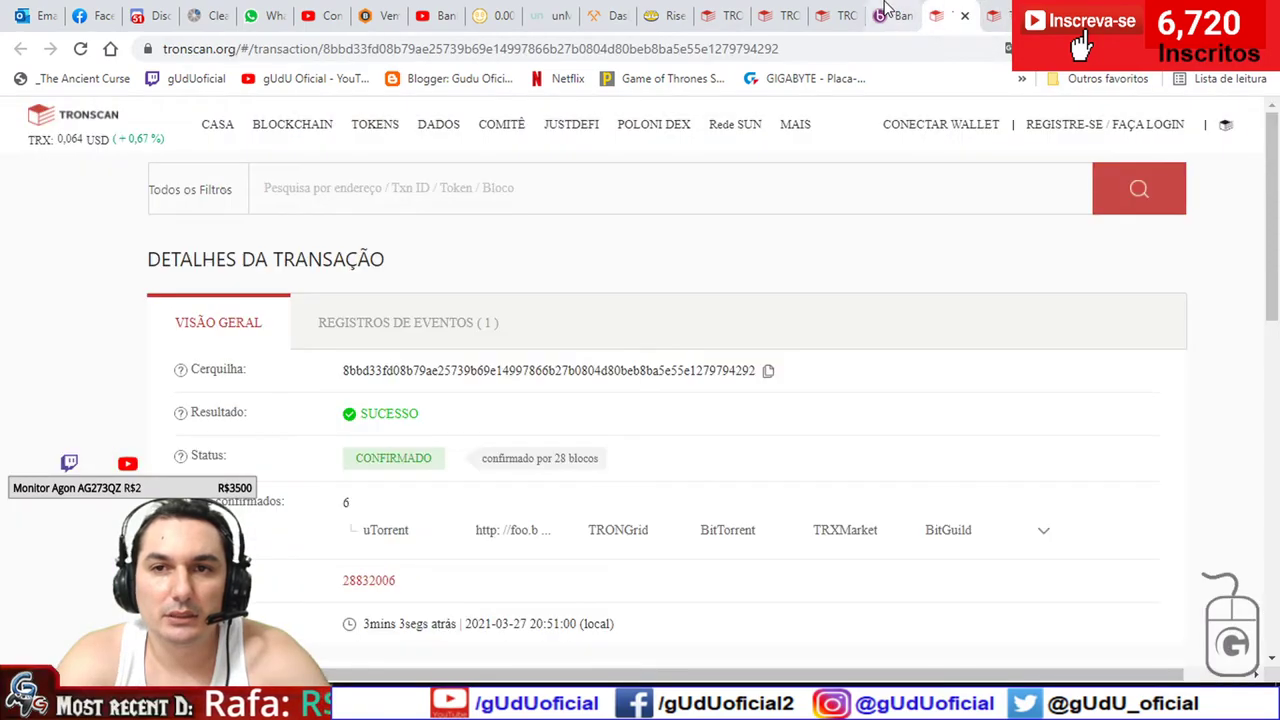
pyautogui.click(886, 12)
pyautogui.click(974, 10)
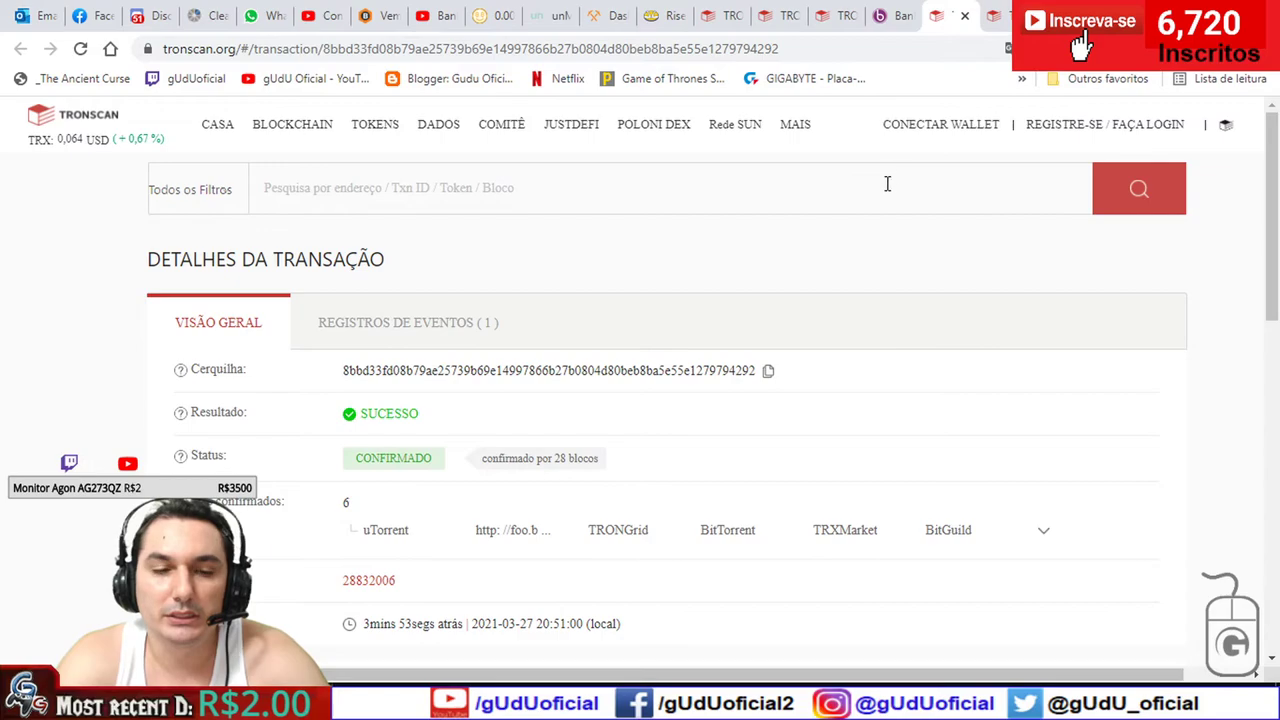
# - Paste the copied buddy address into the Receiving account field
pyautogui.click(909, 288)
pyautogui.hotkey('ctrl', 'v')
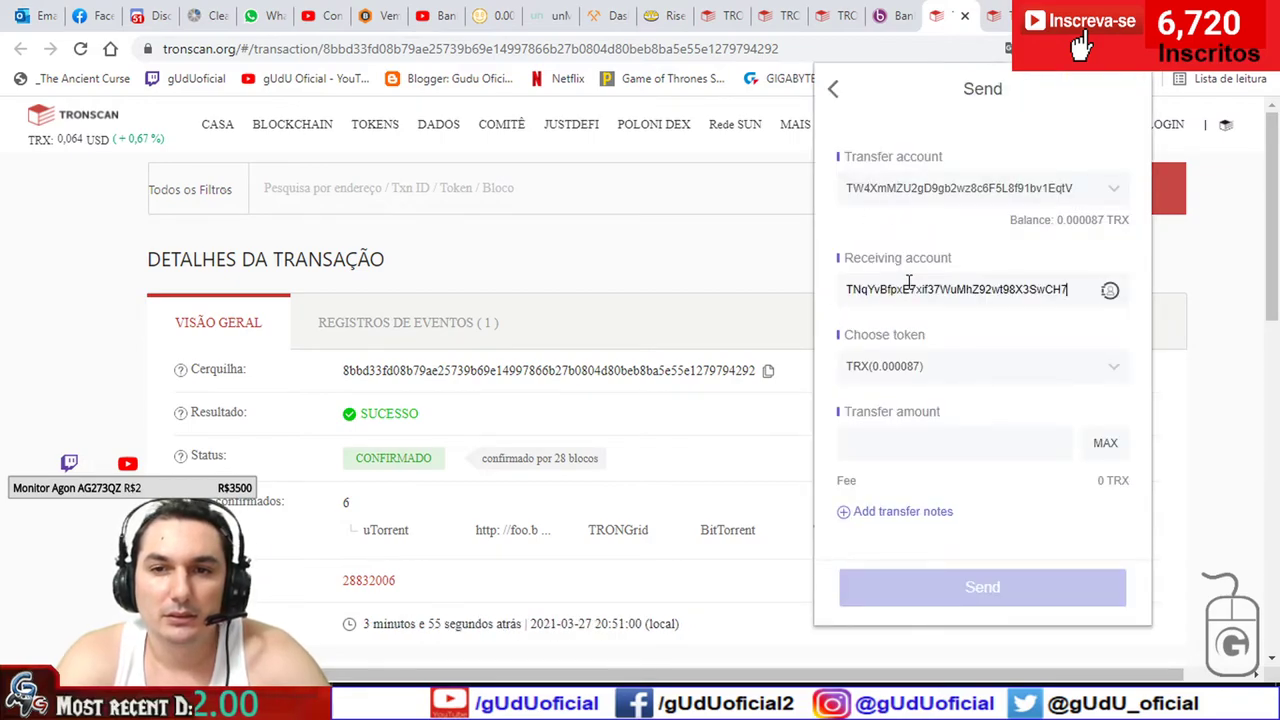
pyautogui.doubleClick(987, 288)
pyautogui.press('BackSpace')
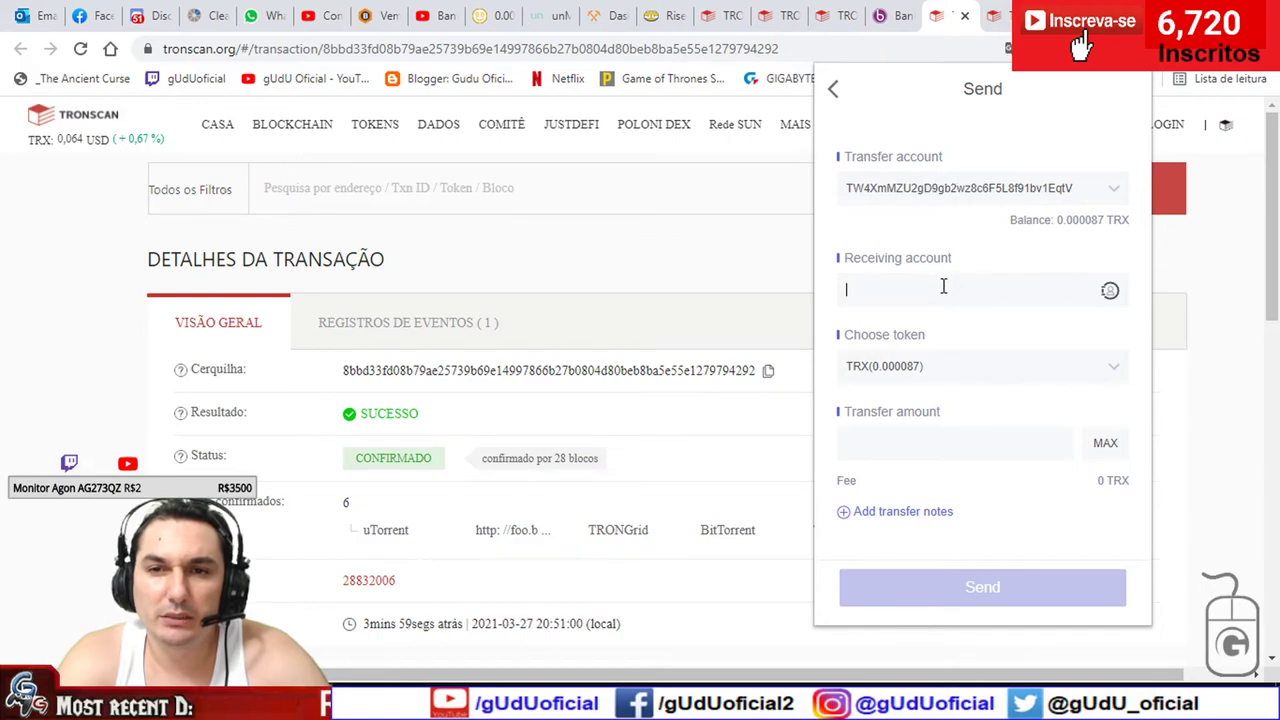
pyautogui.write('TNqYvBfpxE7xif3JWuMhZ92wt98X3SwCH7')
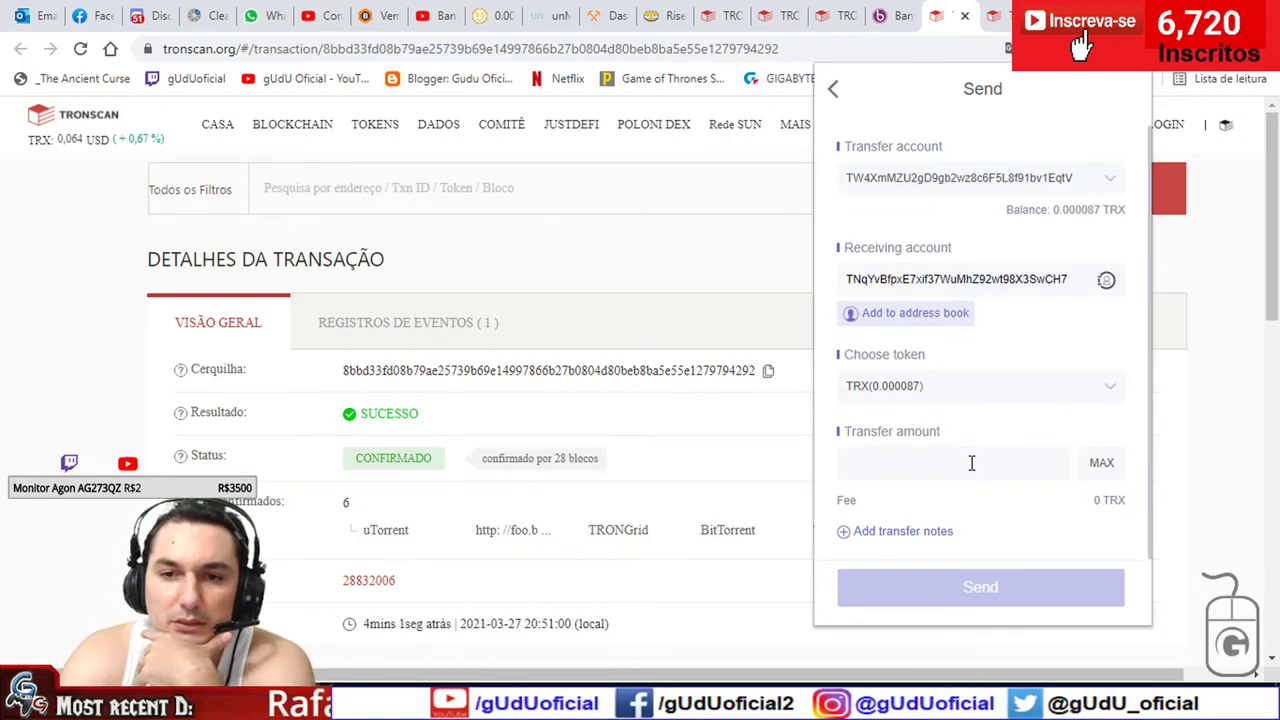
# - Fill the amount with MAX, try larger amounts like 05656.000087 TRX, then back out
pyautogui.click(971, 460)
pyautogui.click(1098, 463)
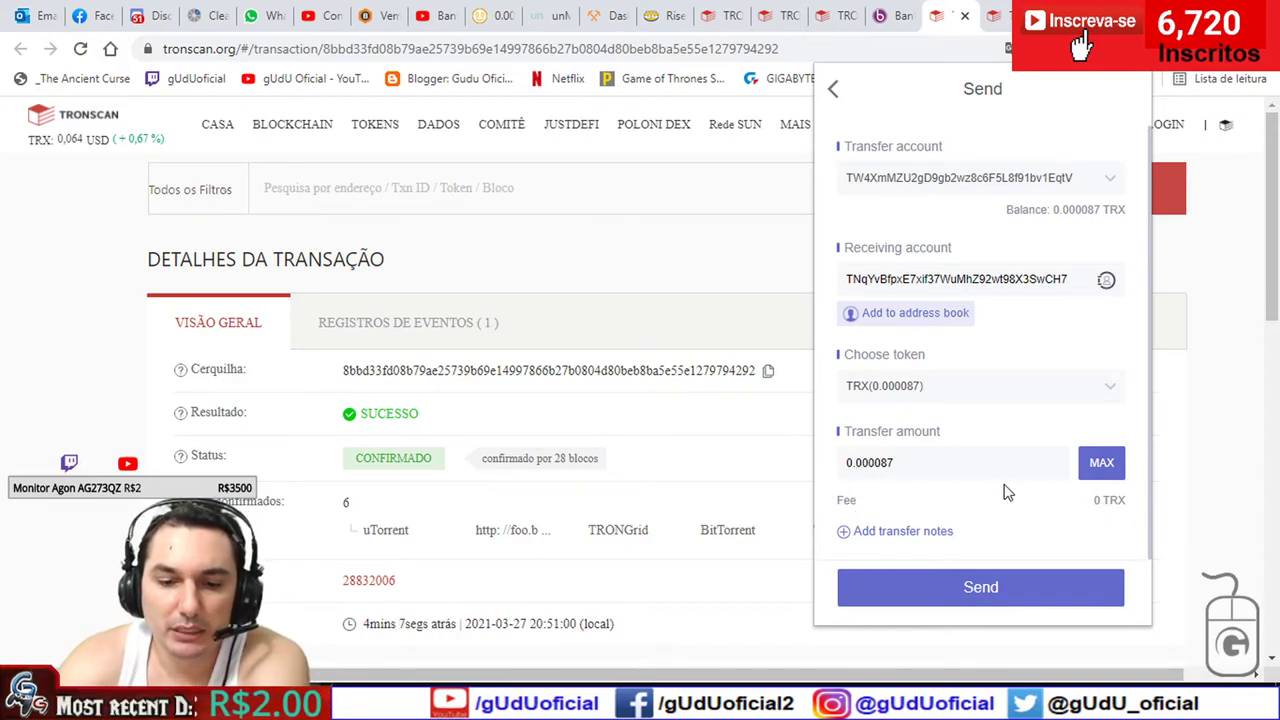
pyautogui.press('Delete')
pyautogui.press('Delete')
pyautogui.write('5')
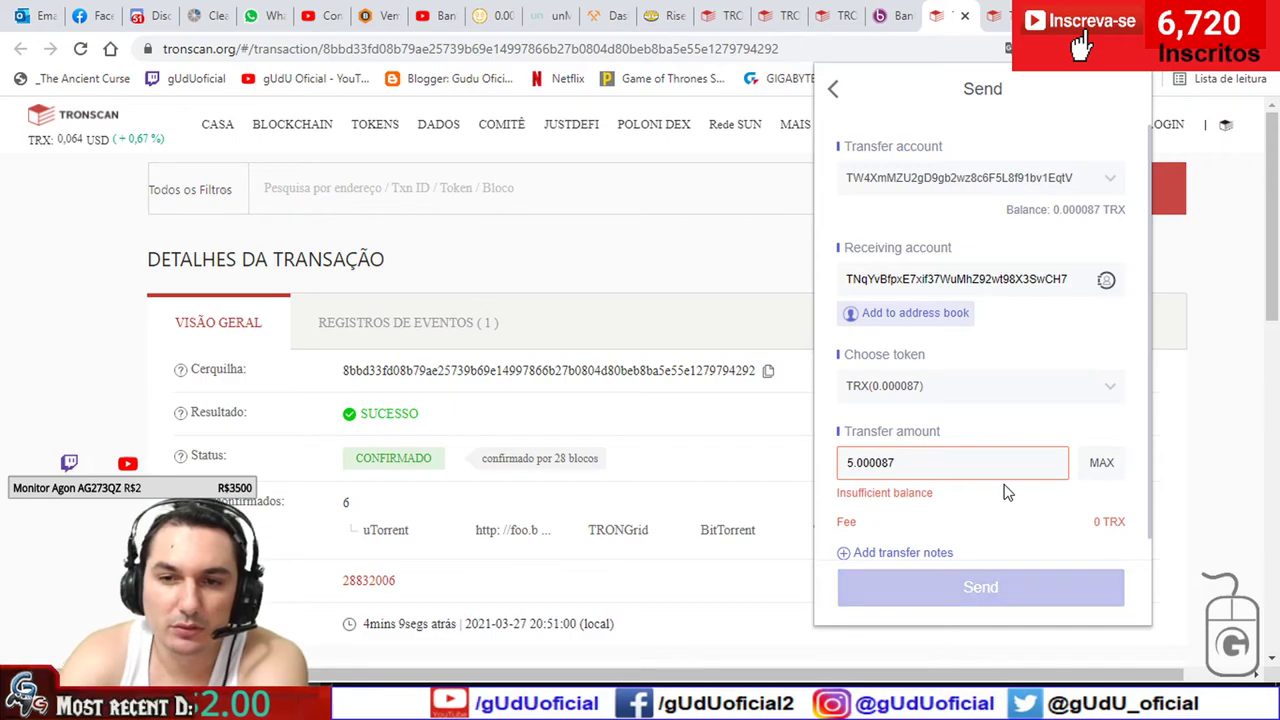
pyautogui.press('BackSpace')
pyautogui.write('0')
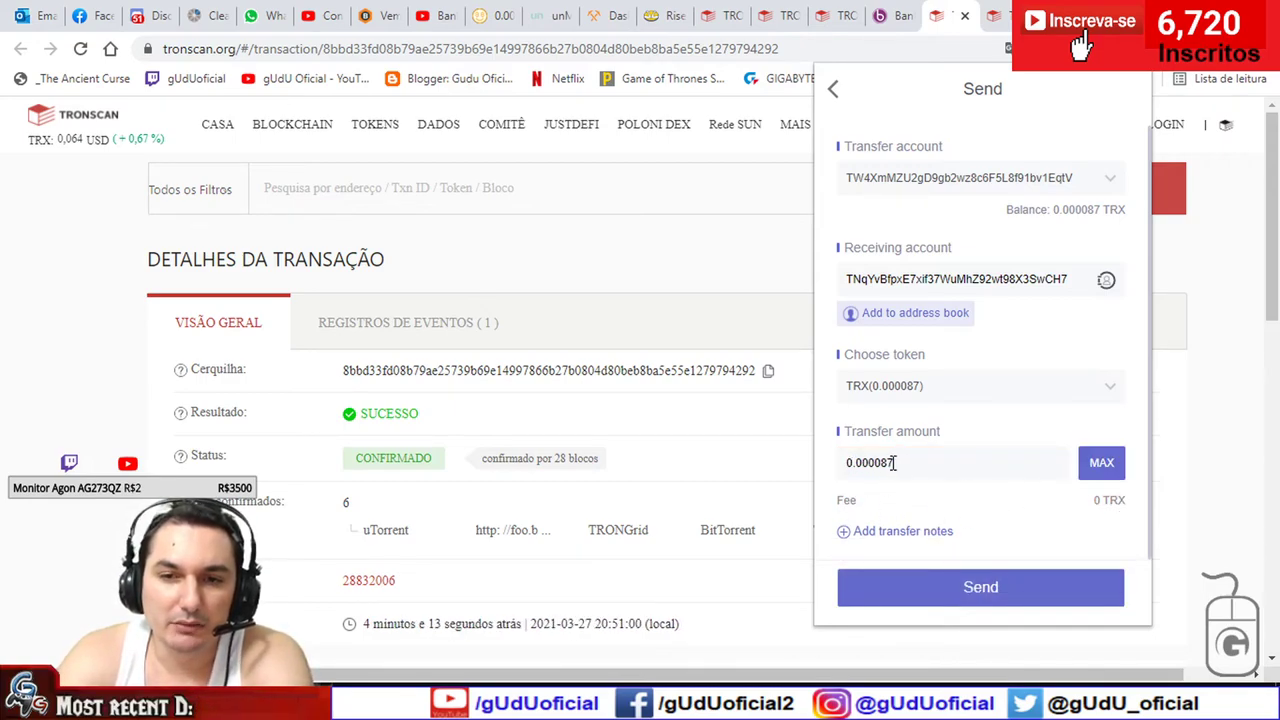
pyautogui.write('656')
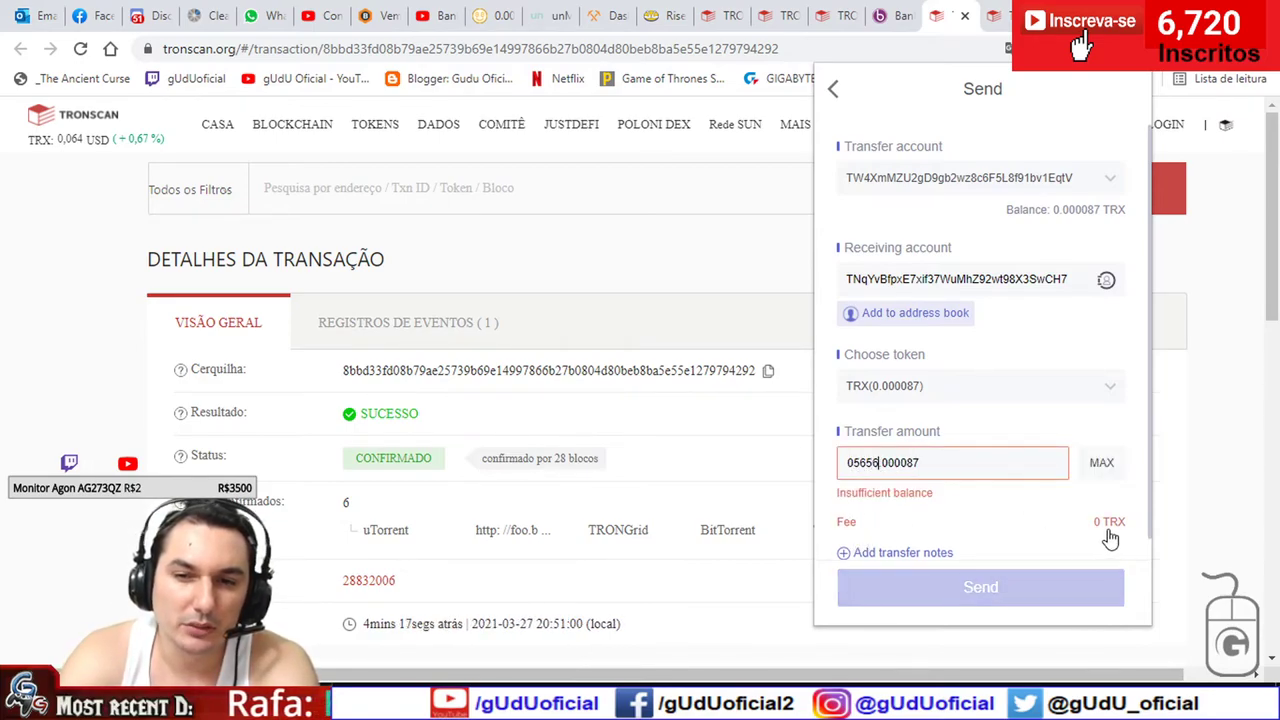
pyautogui.scroll(-1, 1095, 532)
pyautogui.write('56')
pyautogui.scroll(1, 1029, 465)
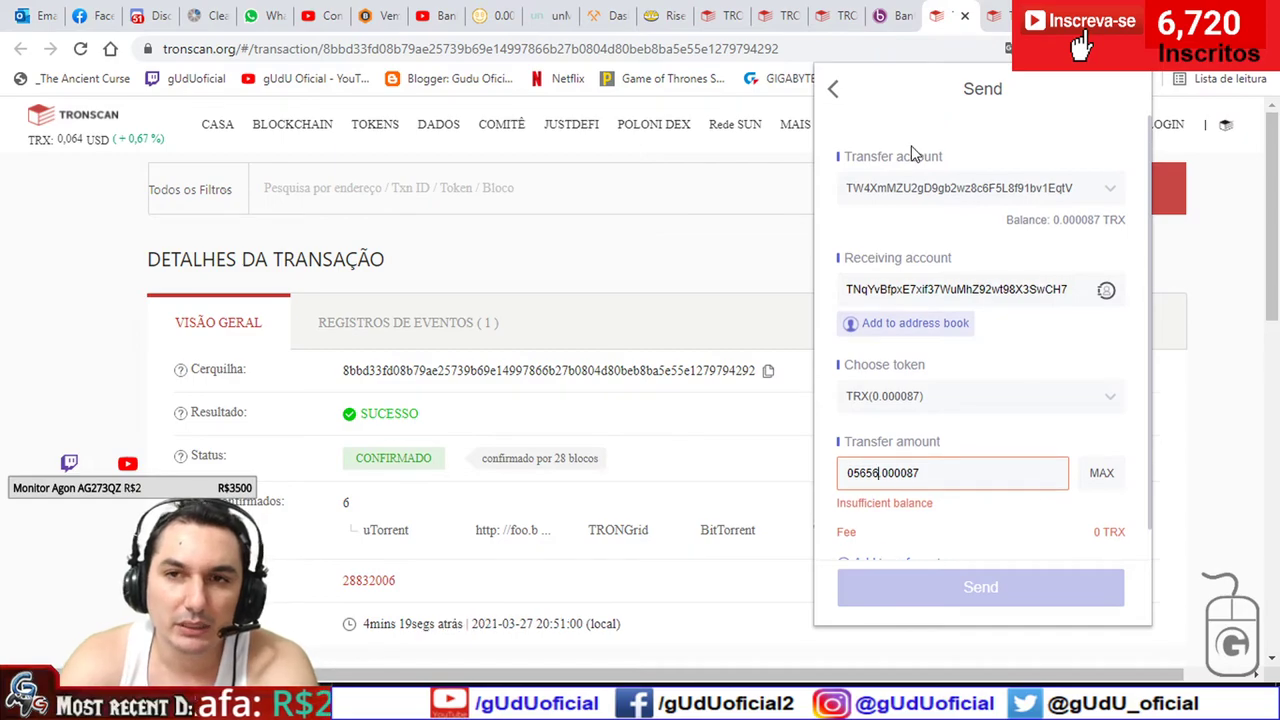
pyautogui.click(832, 92)
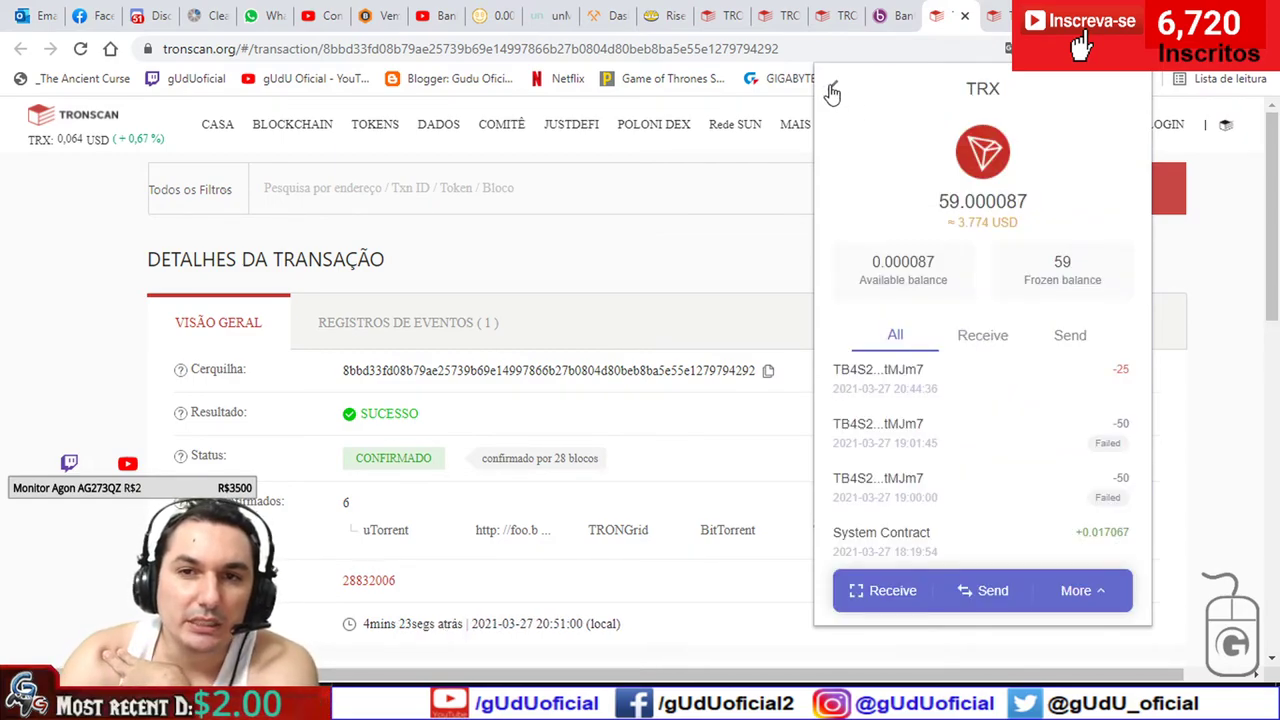
# - Review bandwidth and energy on TronLink's main view, close it, and open the deposit transaction
pyautogui.click(832, 92)
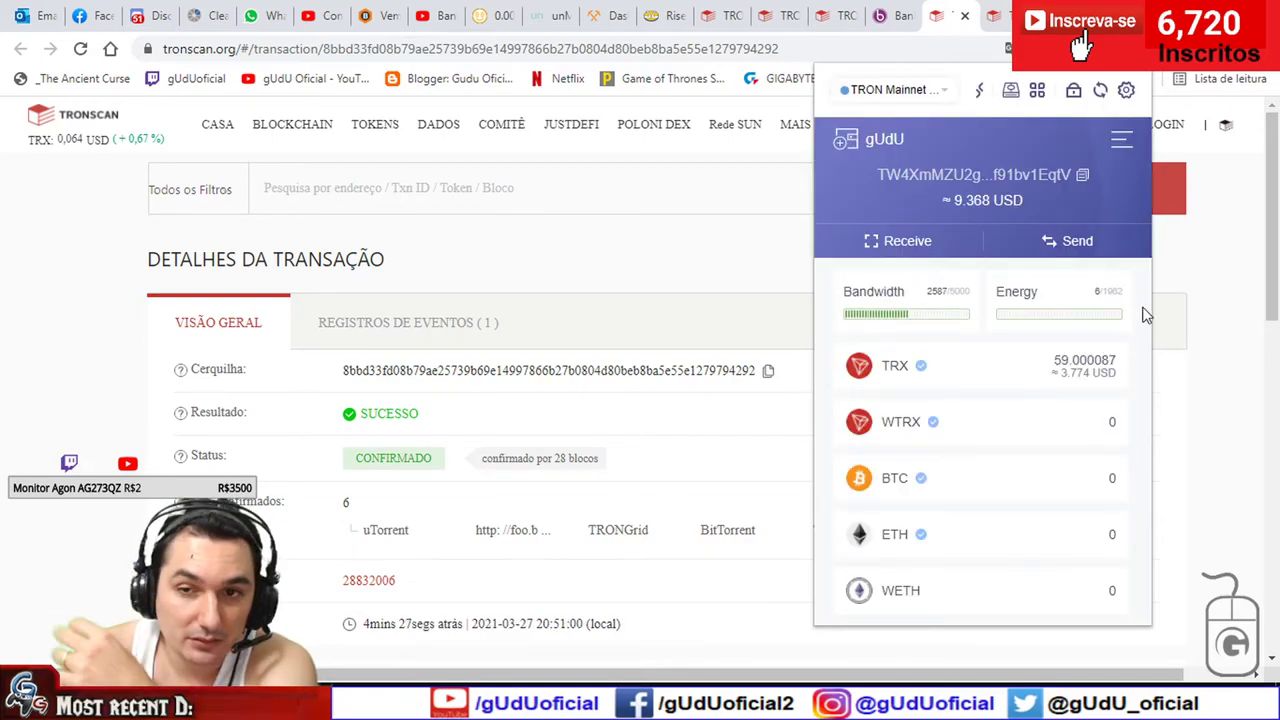
pyautogui.scroll(-10, 1023, 400)
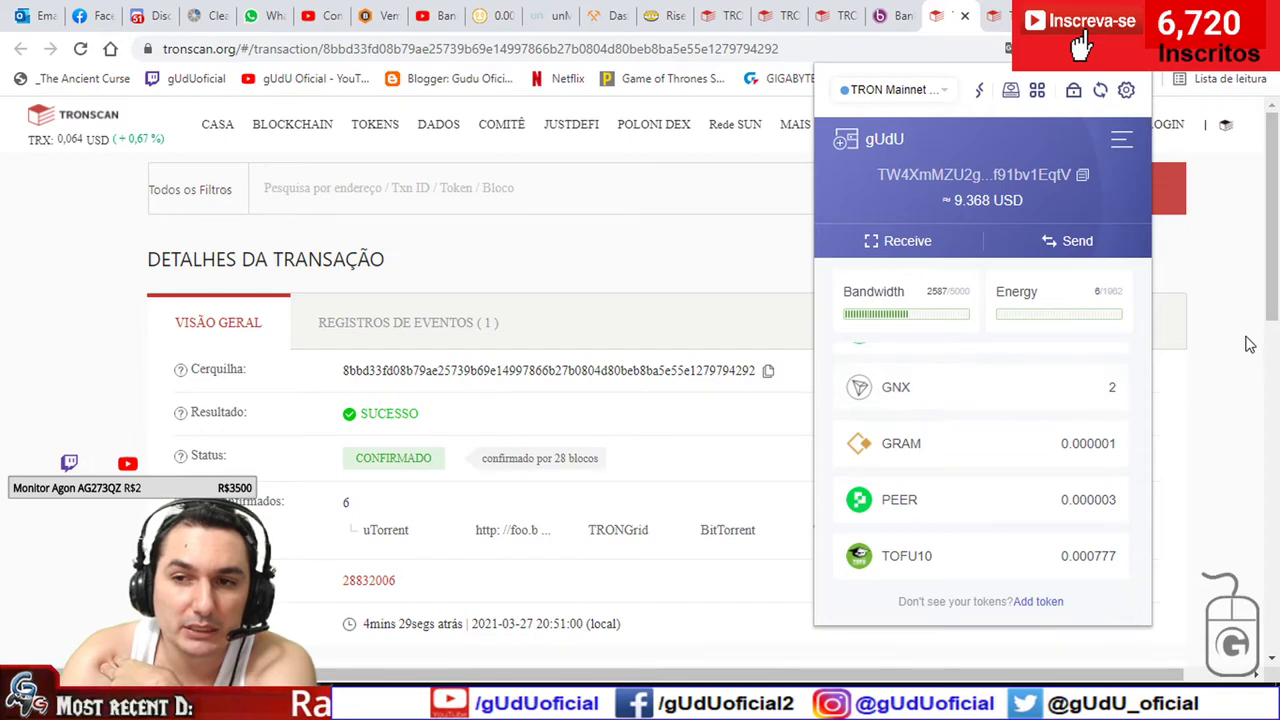
pyautogui.click(1249, 344)
pyautogui.click(996, 12)
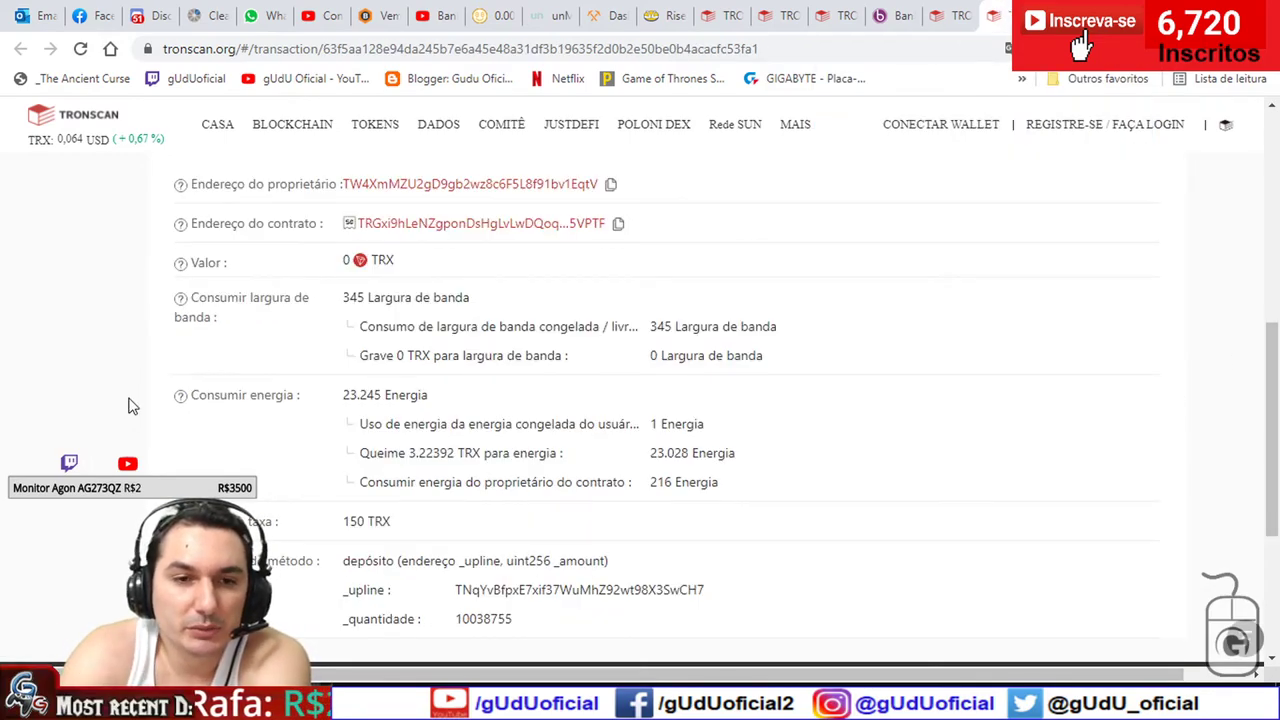
# - Compute 50 × 0,37 = 18,5 in Calculator to compare with the deposit's energy burn
pyautogui.hotkey('alt', 'Tab')
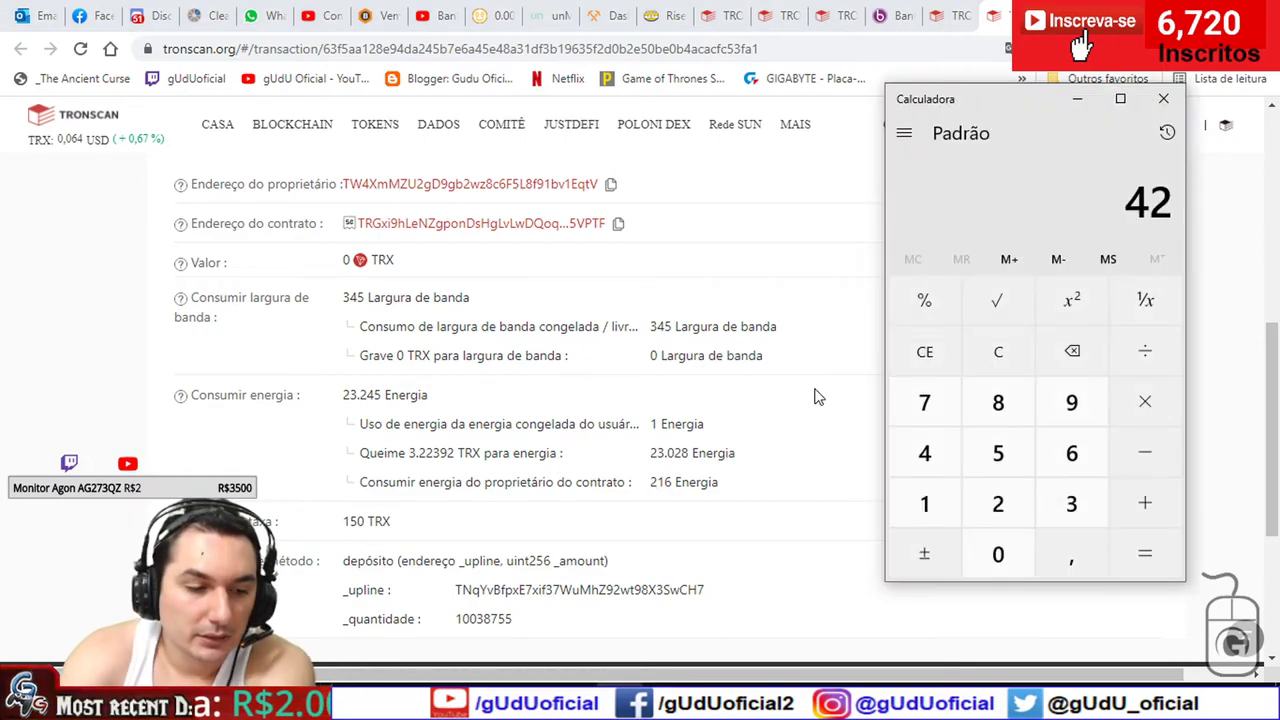
pyautogui.press('Escape')
pyautogui.write('50')
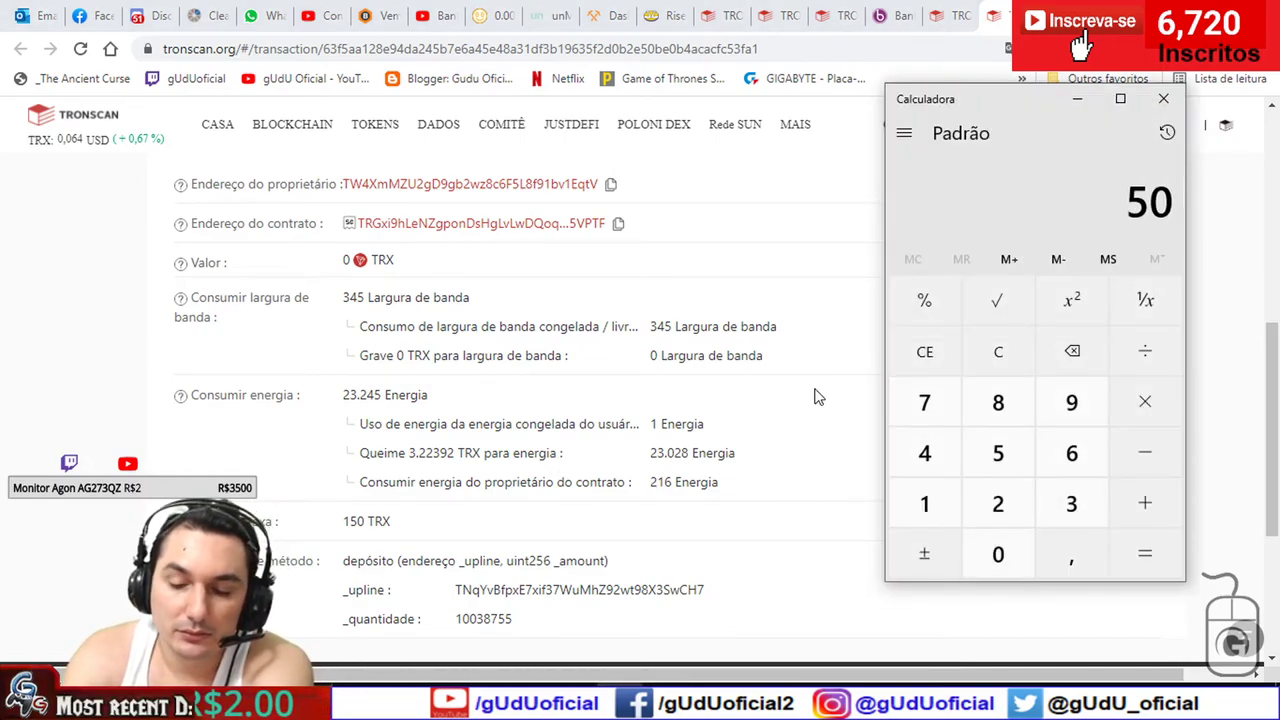
pyautogui.write('0,37')
pyautogui.press('Return')
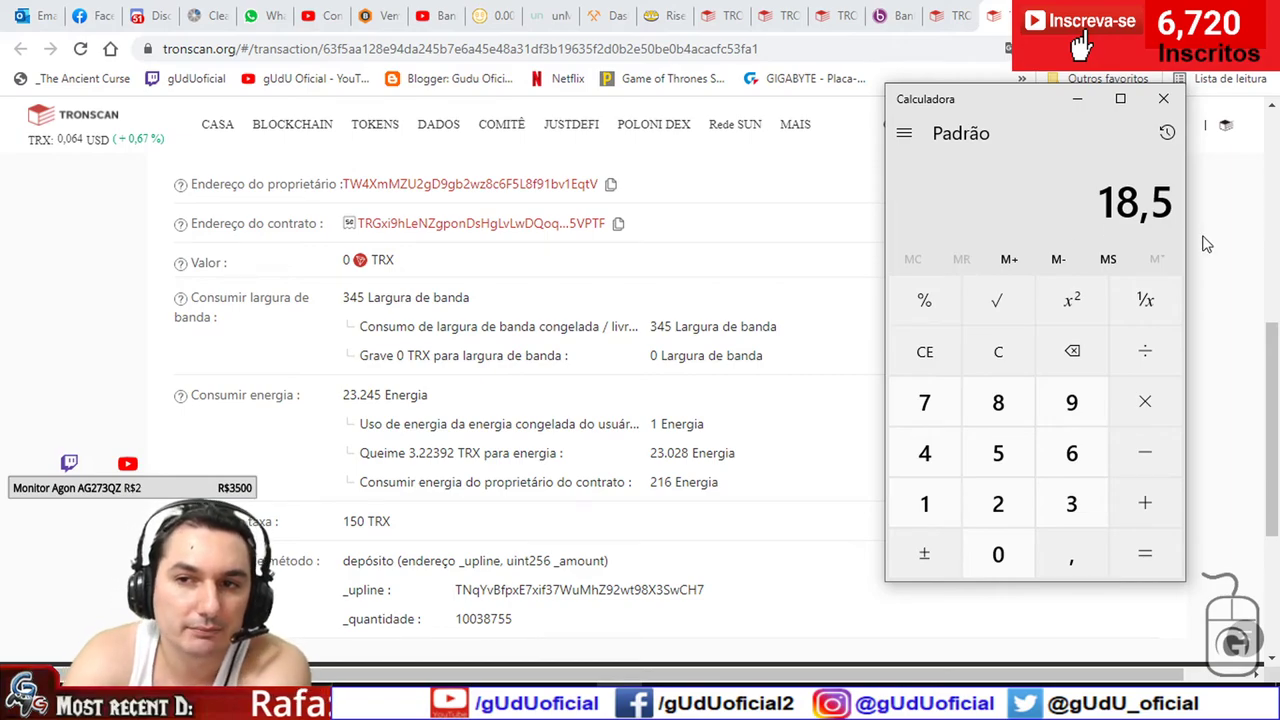
pyautogui.click(1078, 100)
pyautogui.scroll(-1, 997, 370)
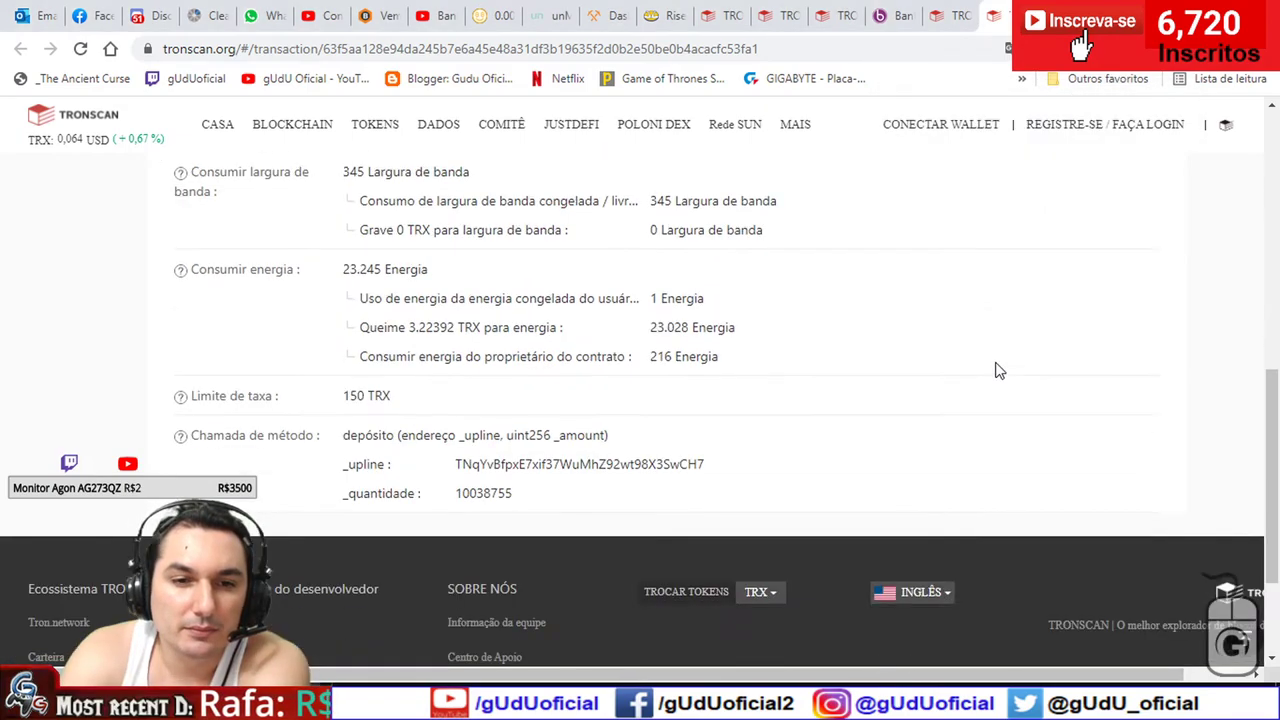
pyautogui.scroll(2, 982, 369)
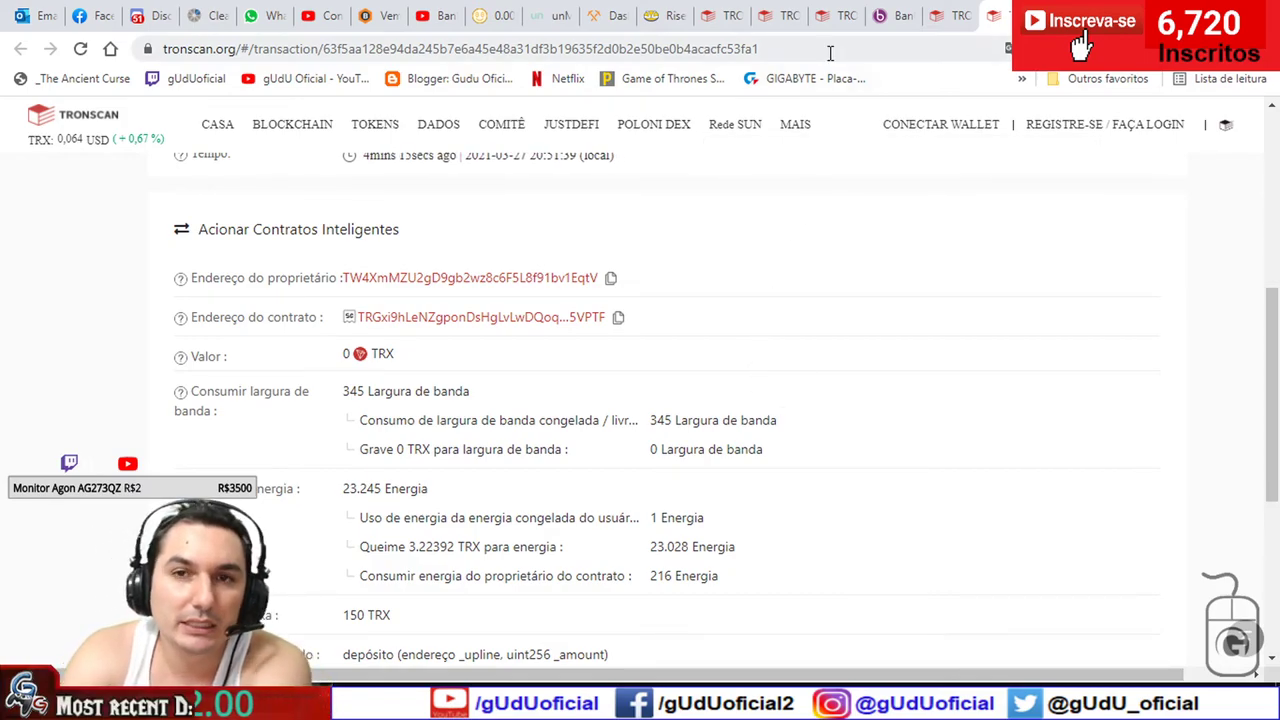
# - Look over the Bankroll Flow page, then return to the first Tronscan transaction
pyautogui.click(888, 15)
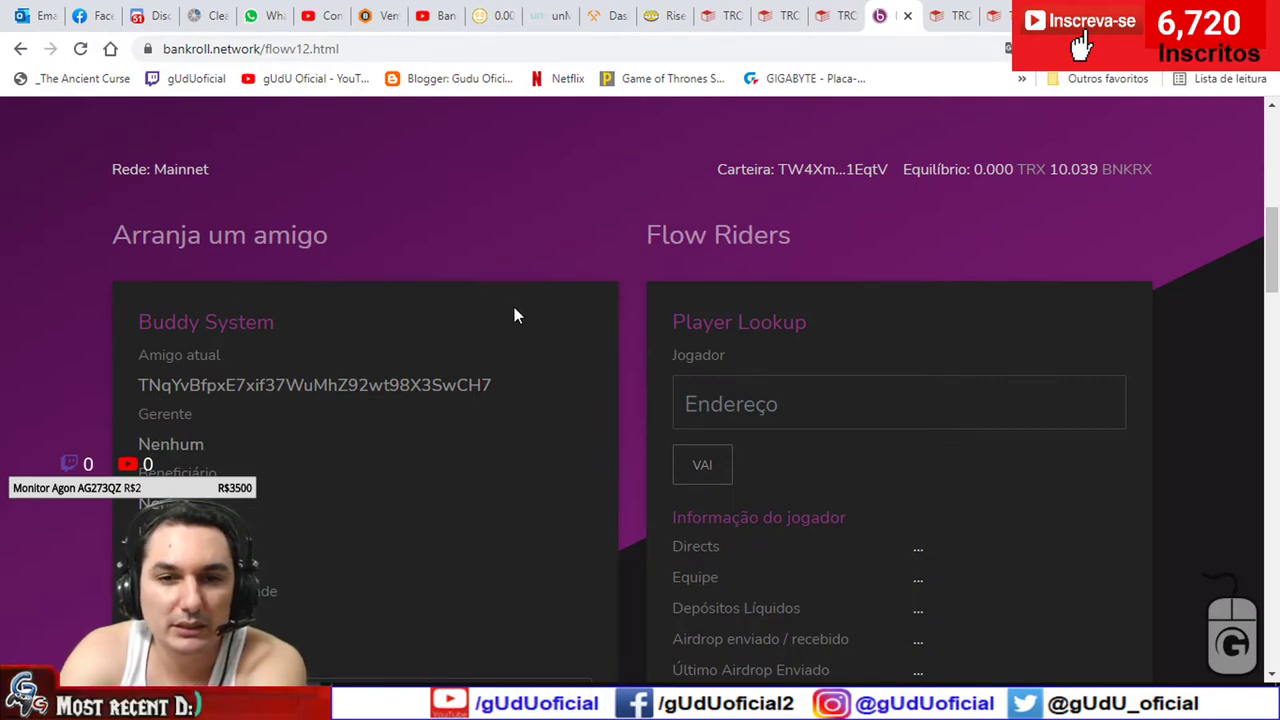
pyautogui.scroll(7, 514, 316)
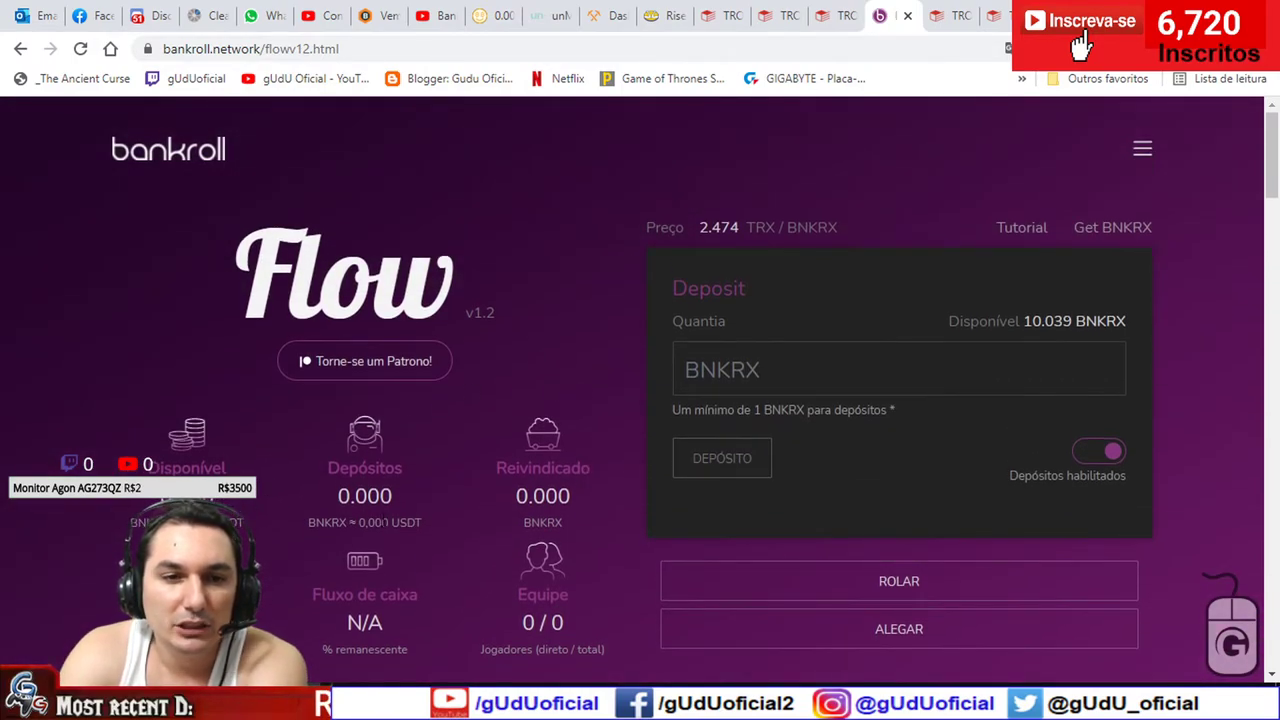
pyautogui.scroll(-1, 364, 323)
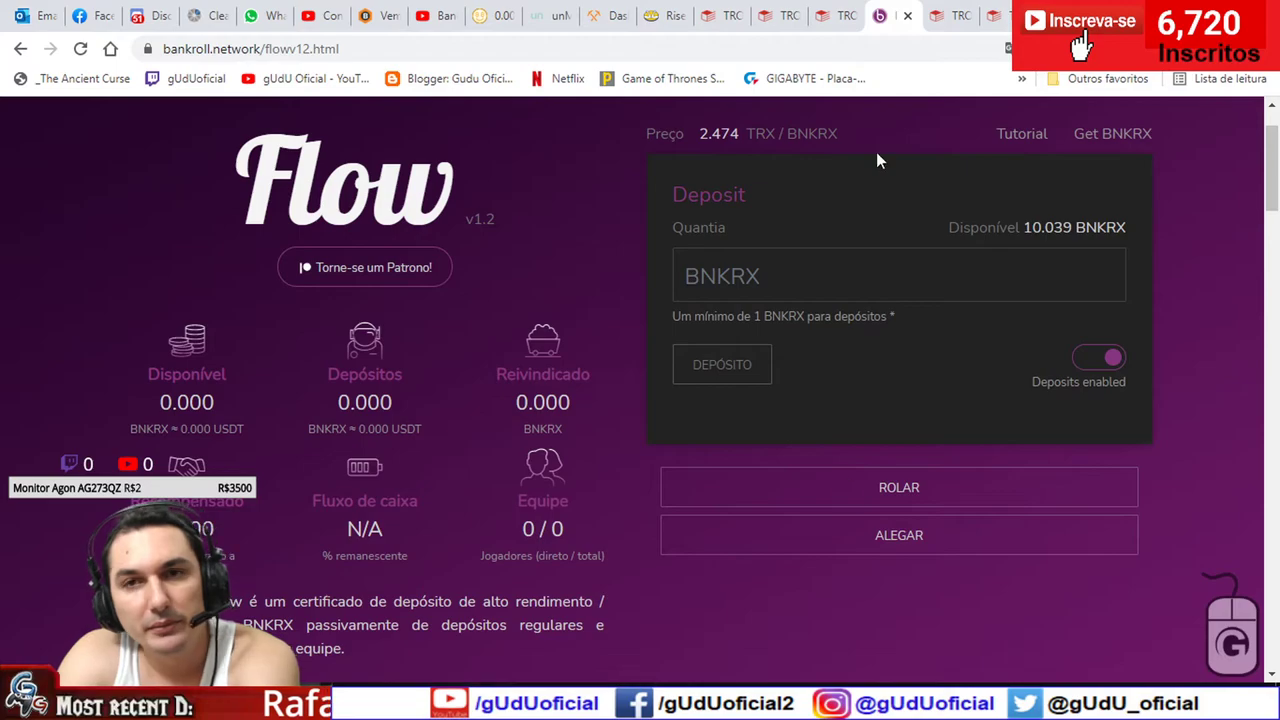
pyautogui.click(952, 15)
pyautogui.scroll(-3, 548, 398)
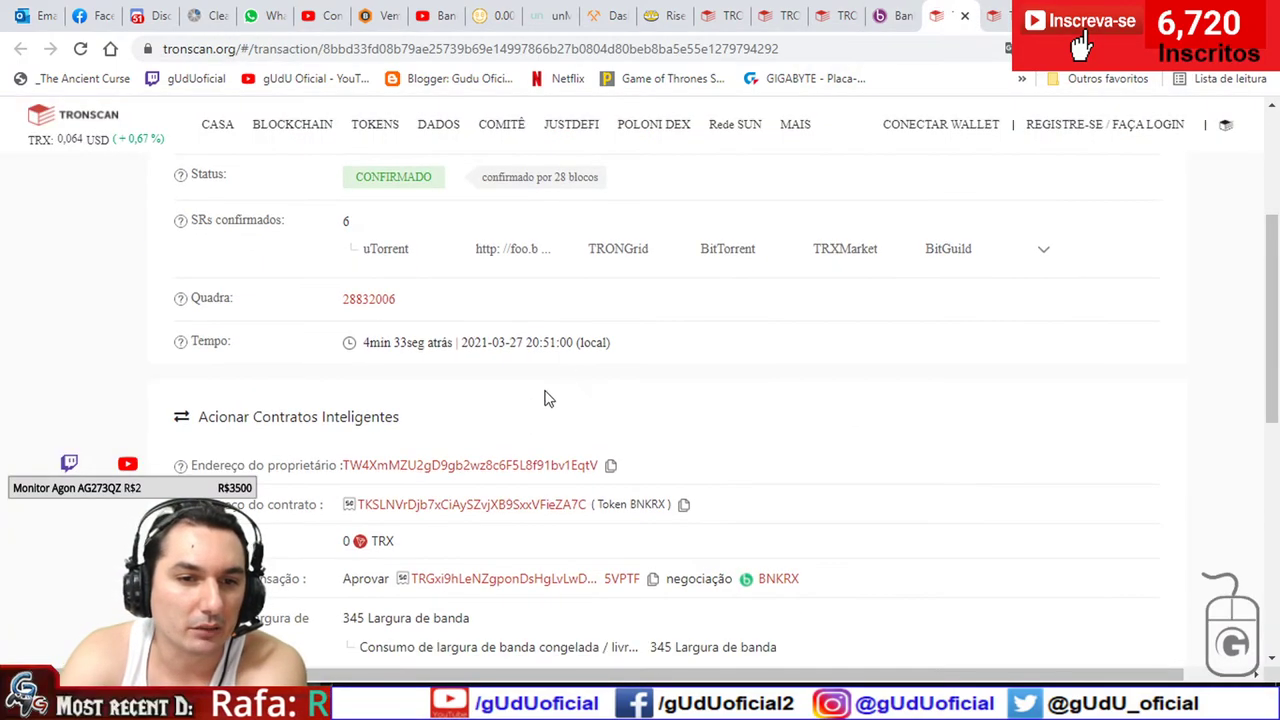
# - Highlight the approval's 22.356 Energia cost and the energy bought by burning TRX
pyautogui.scroll(-3, 530, 410)
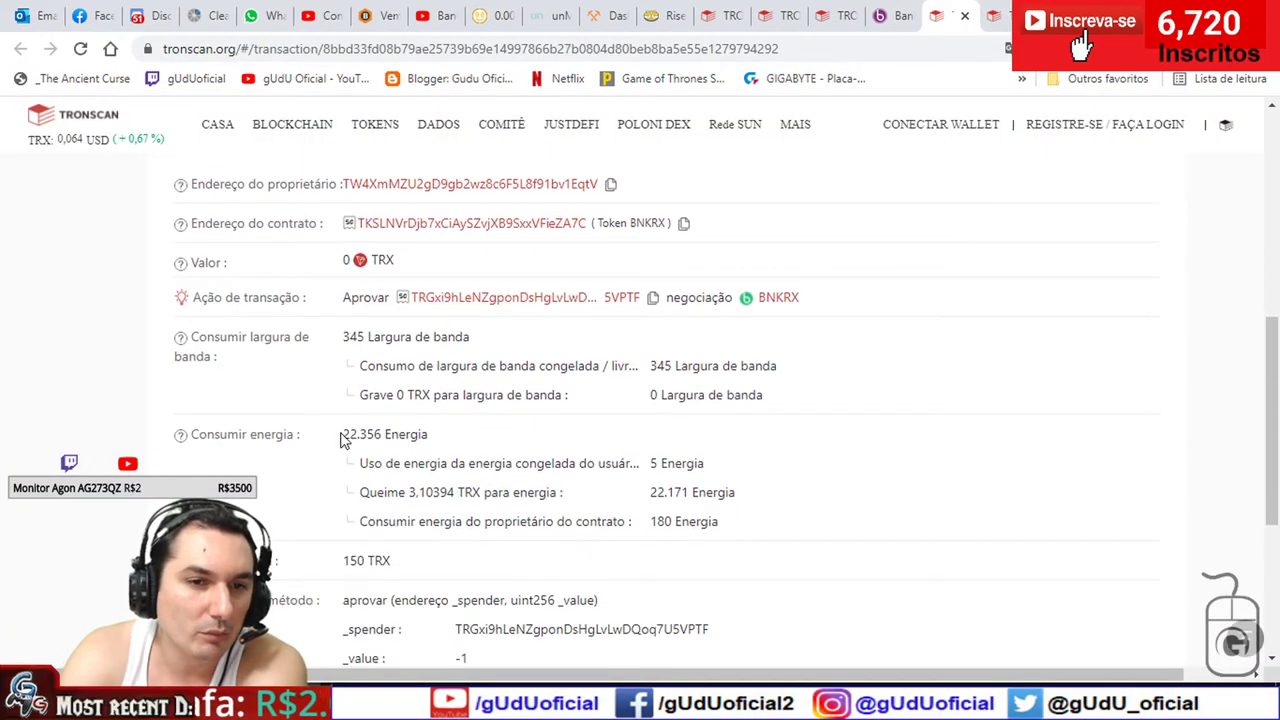
pyautogui.moveTo(341, 437); pyautogui.dragTo(434, 442)
pyautogui.click(588, 492)
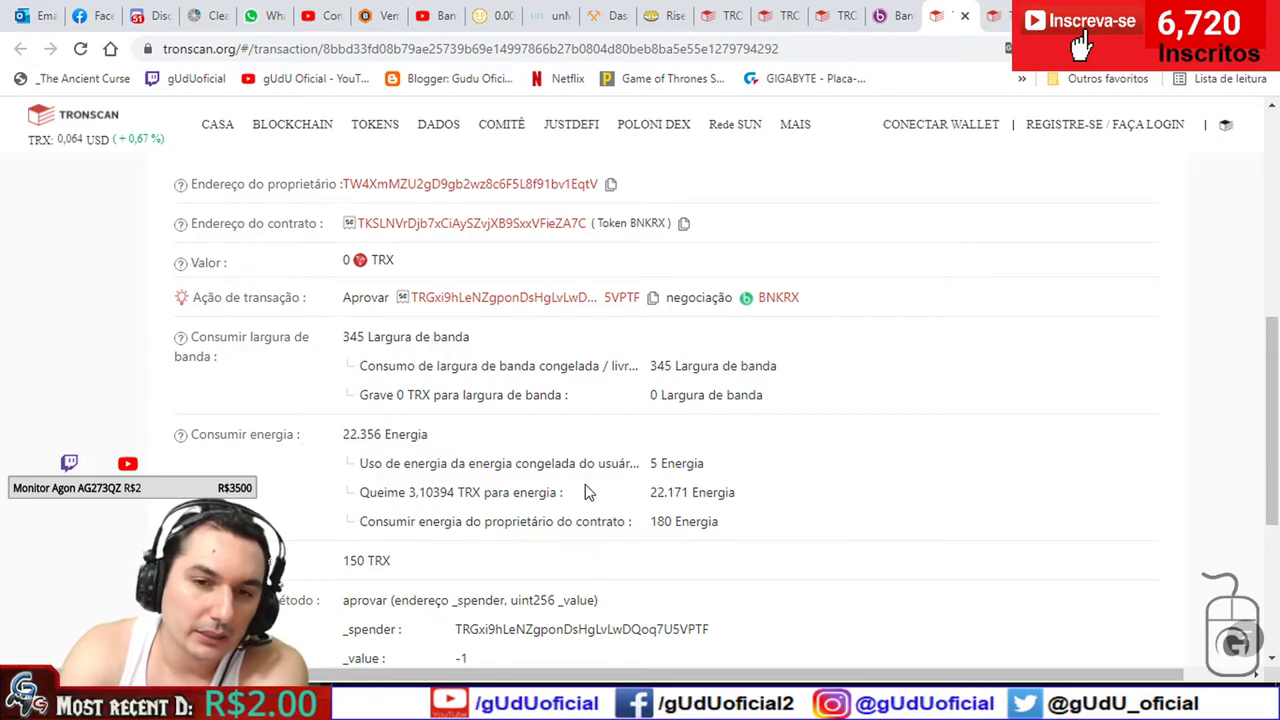
pyautogui.moveTo(751, 497)
pyautogui.mouseDown()
pyautogui.moveTo(360, 495)
pyautogui.moveTo(748, 494)
pyautogui.mouseUp()
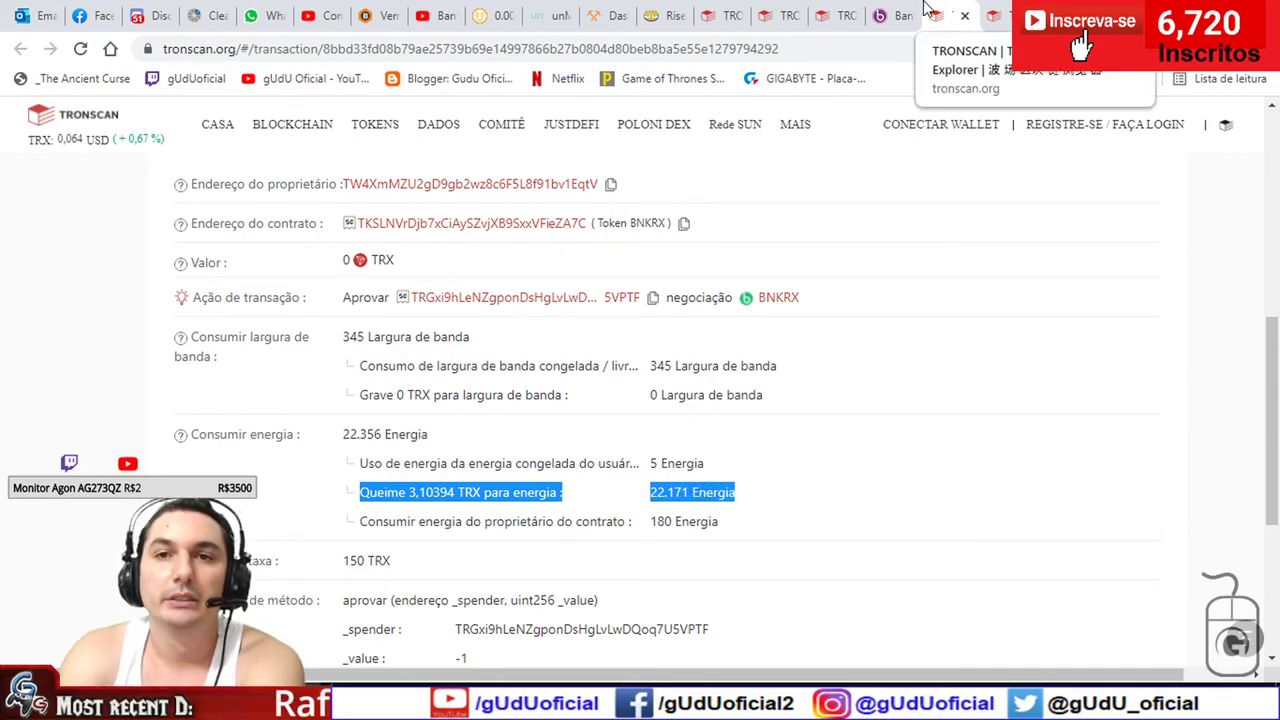
# - Close the updateBuddy, swap and Tronscan wallet tabs
pyautogui.click(835, 10)
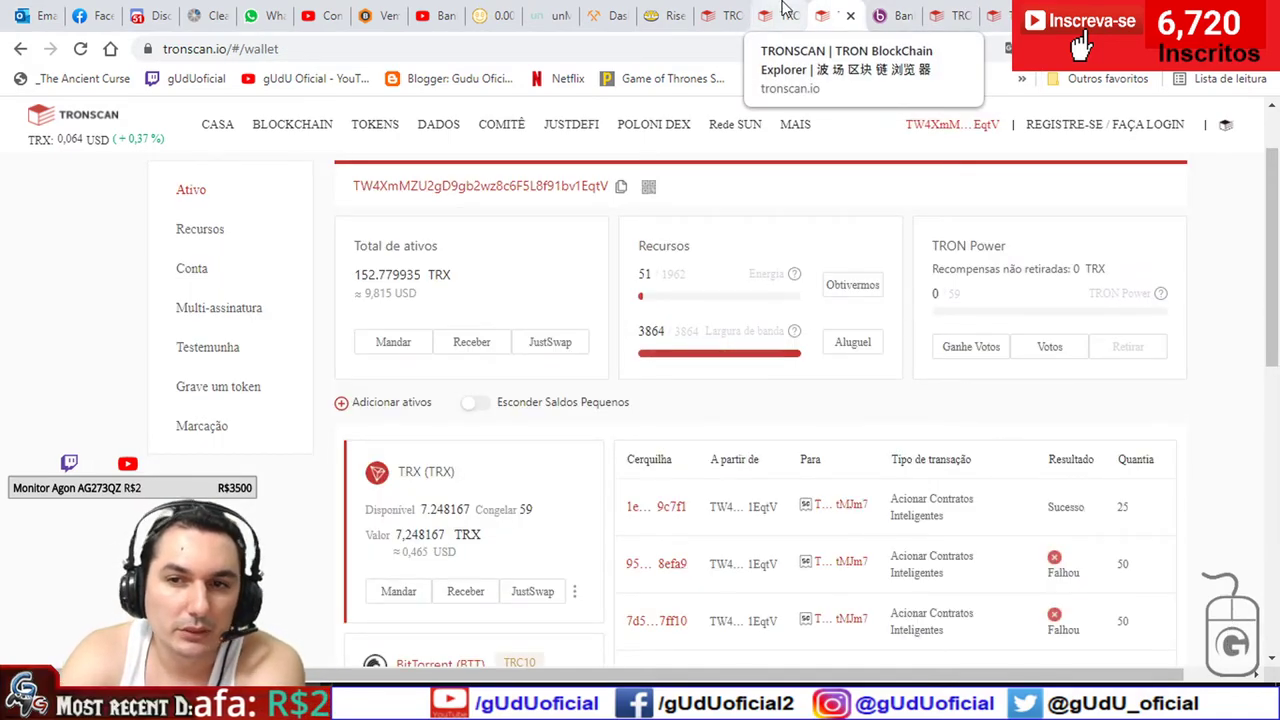
pyautogui.click(785, 10)
pyautogui.click(725, 12)
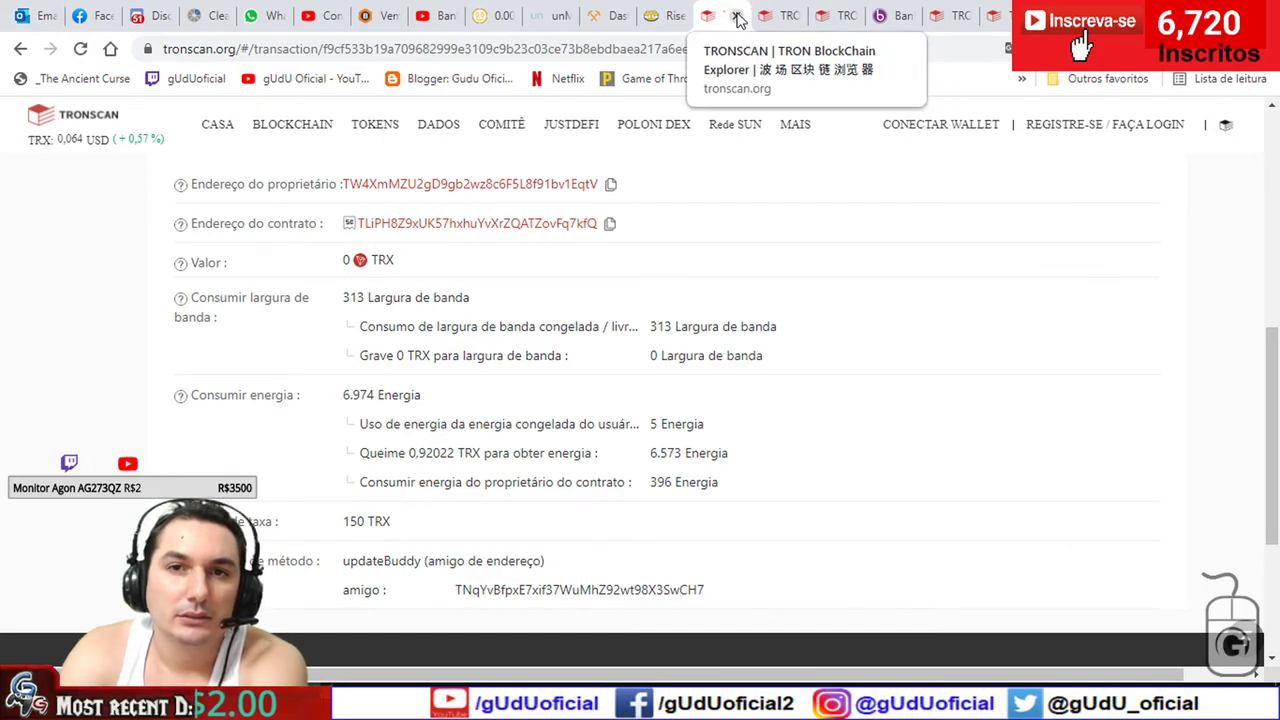
pyautogui.click(737, 16)
pyautogui.click(737, 16)
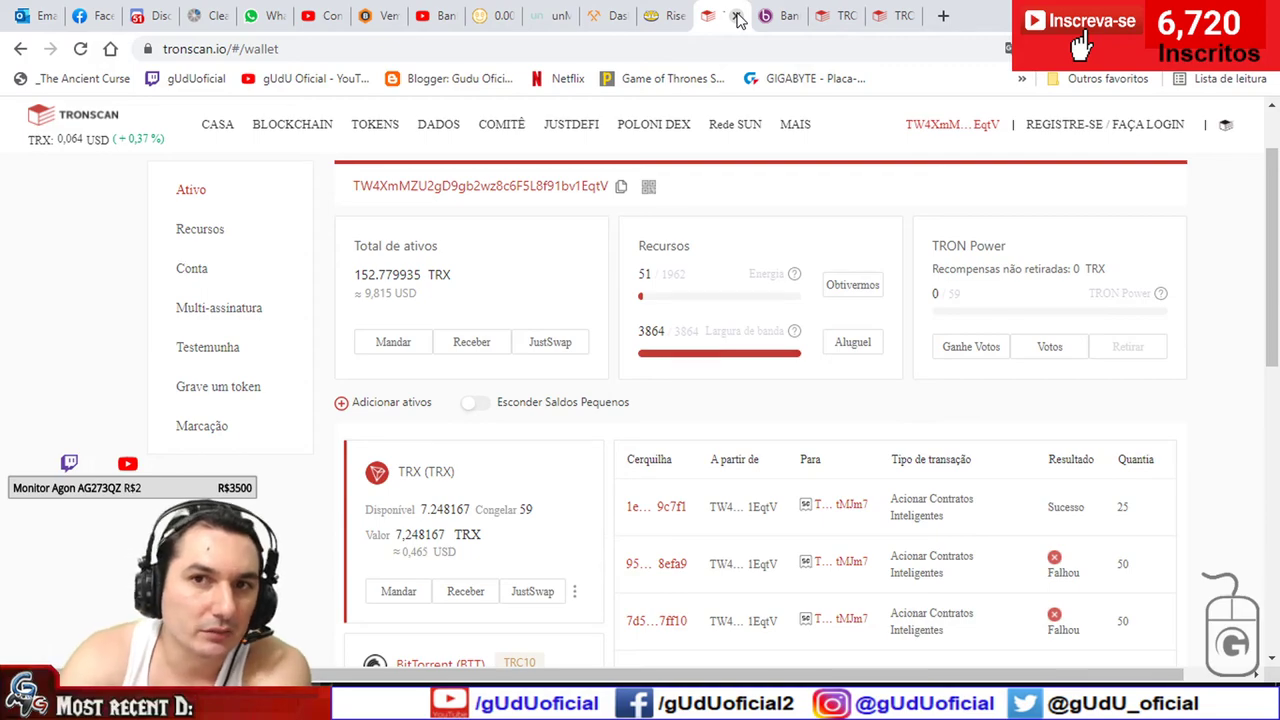
pyautogui.click(737, 16)
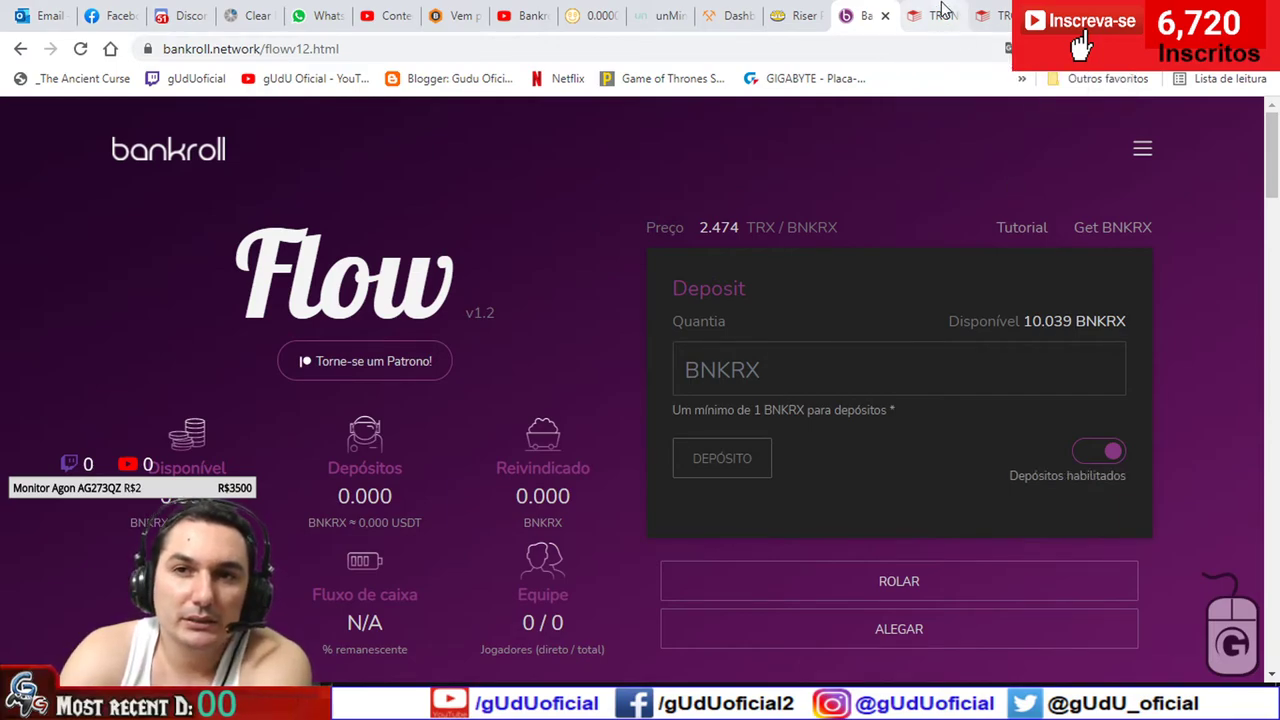
# - Highlight the approval transaction's Energia rows for comparison
pyautogui.click(926, 22)
pyautogui.click(1163, 328)
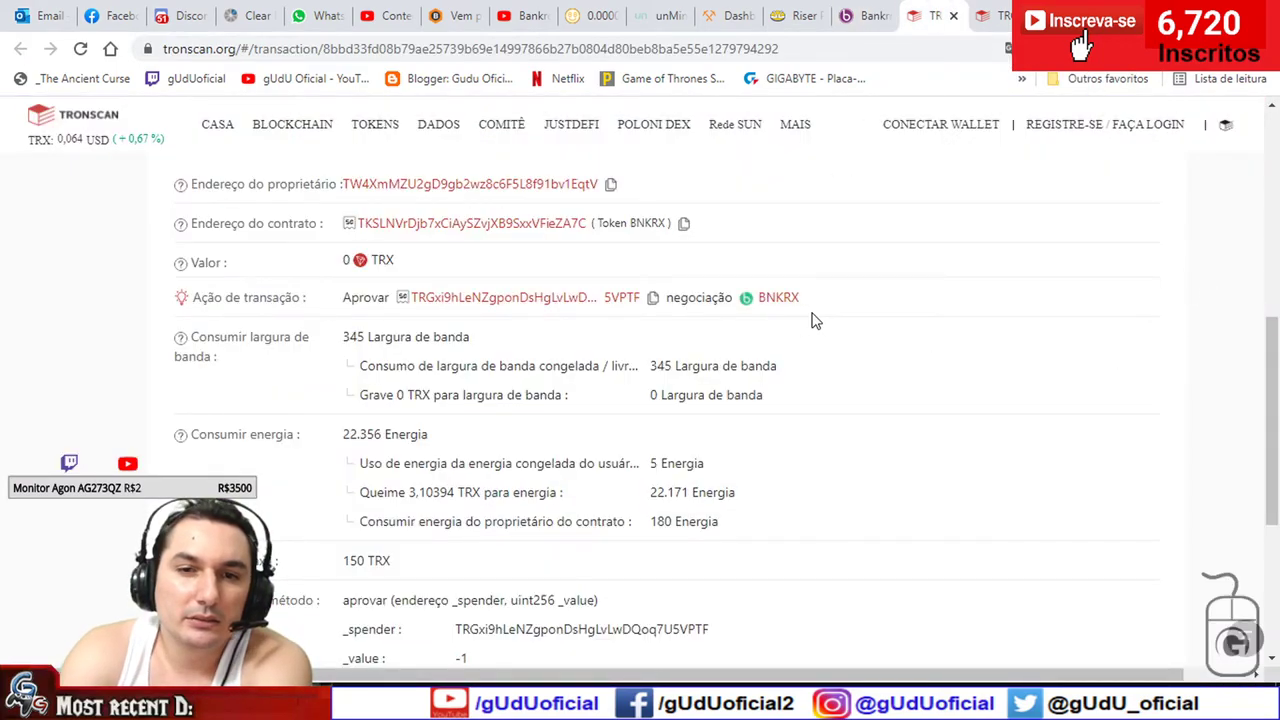
pyautogui.scroll(1, 840, 316)
pyautogui.scroll(-1, 420, 366)
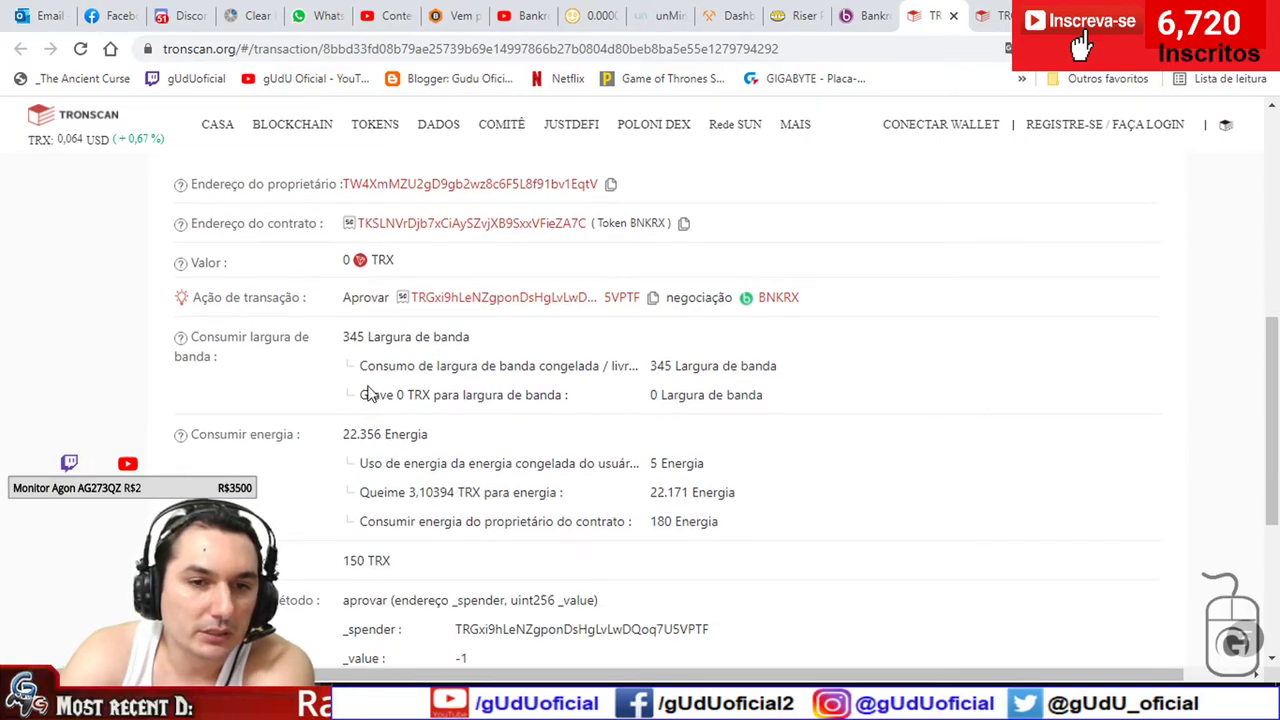
pyautogui.moveTo(750, 496); pyautogui.dragTo(331, 497)
pyautogui.click(340, 502)
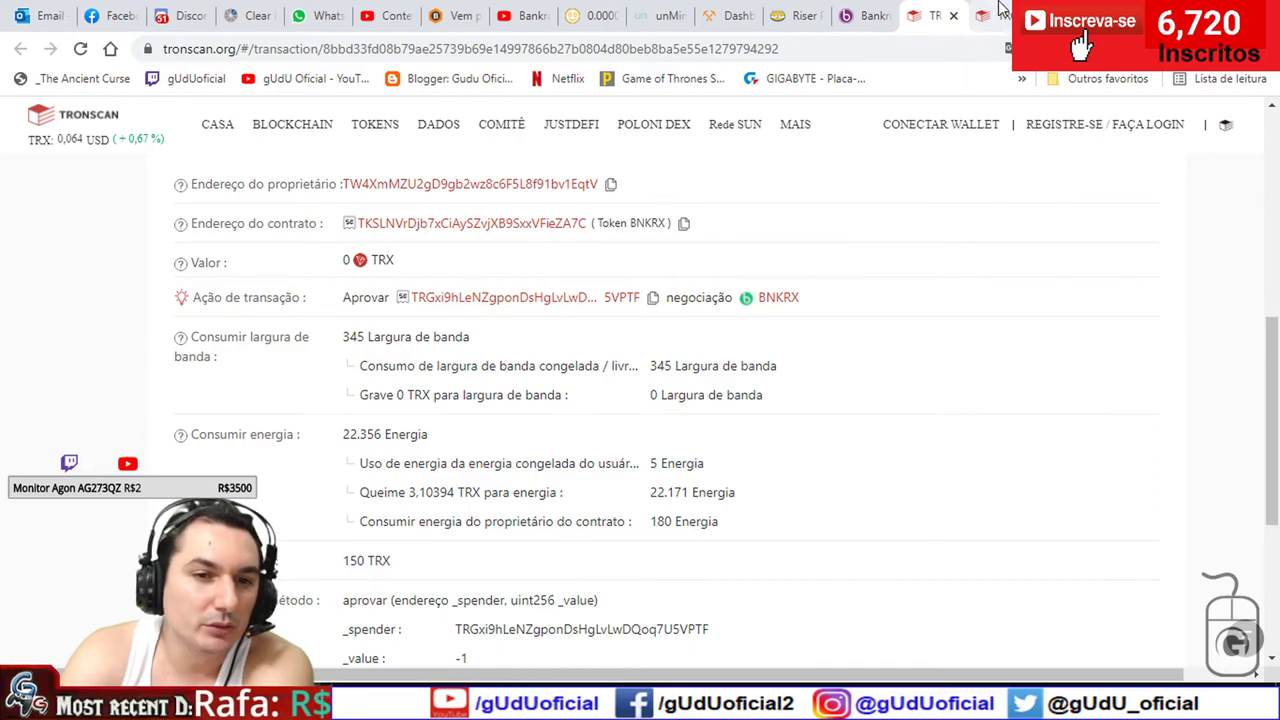
# - Highlight the deposit transaction's energy bought by burning TRX
pyautogui.click(997, 13)
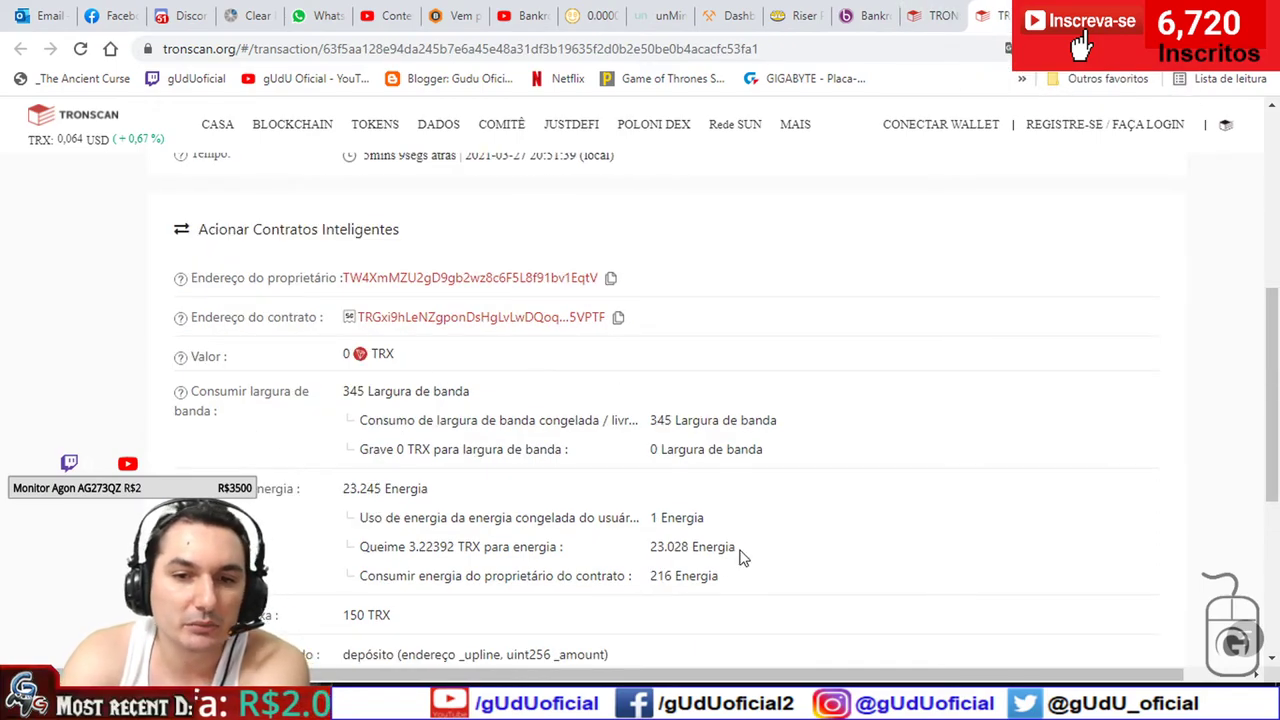
pyautogui.moveTo(743, 557); pyautogui.dragTo(360, 546)
pyautogui.click(771, 518)
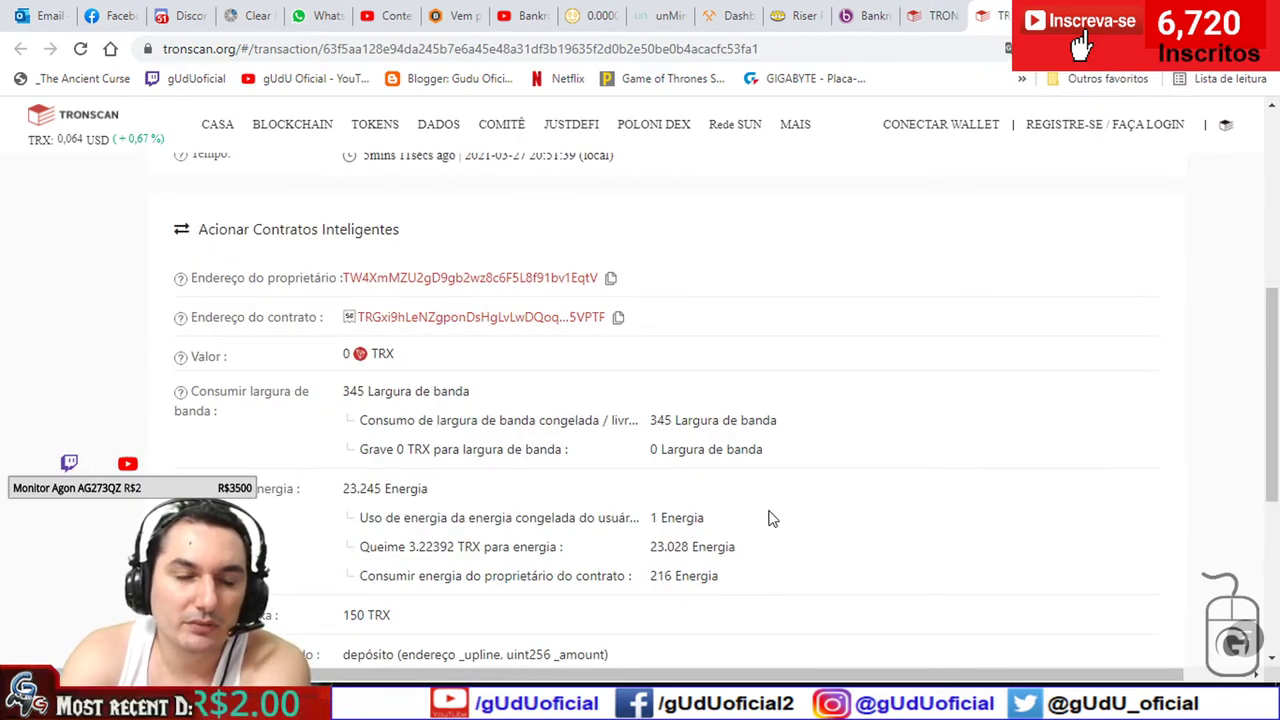
pyautogui.moveTo(742, 548); pyautogui.dragTo(378, 545)
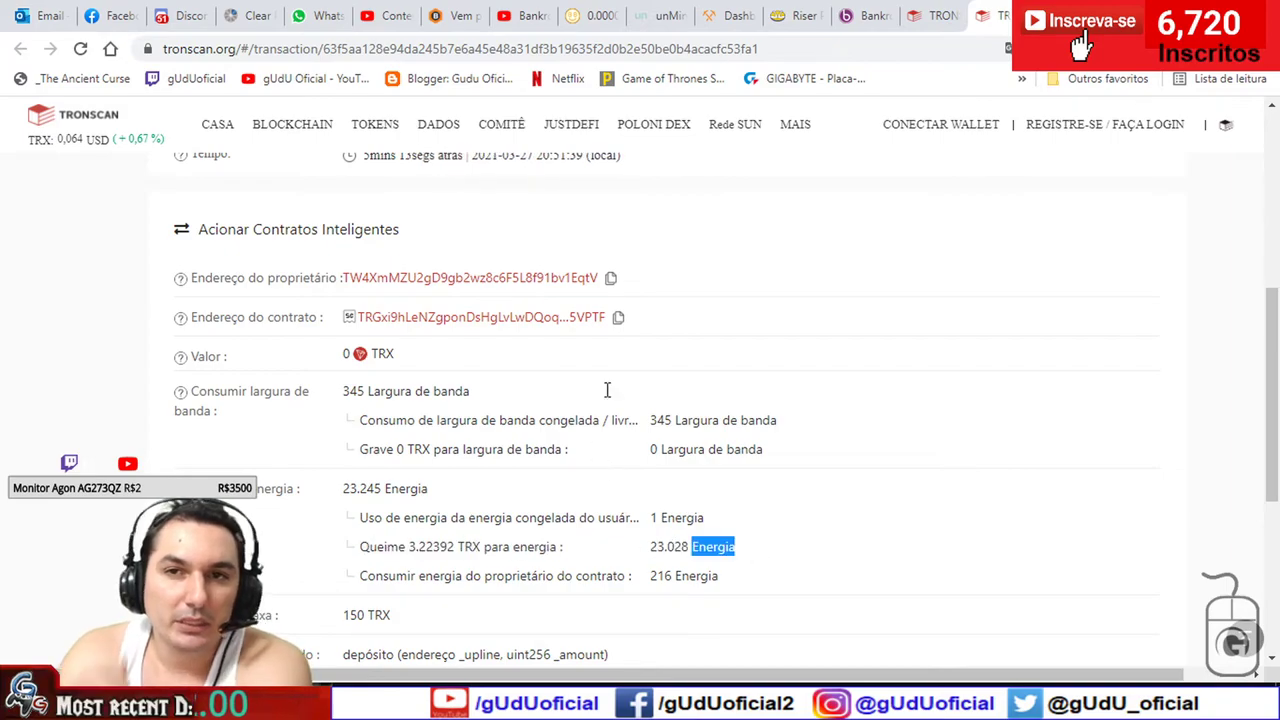
# - Try a BNKRX deposit with DEPÓSITO on the Bankroll Flow page
pyautogui.click(855, 15)
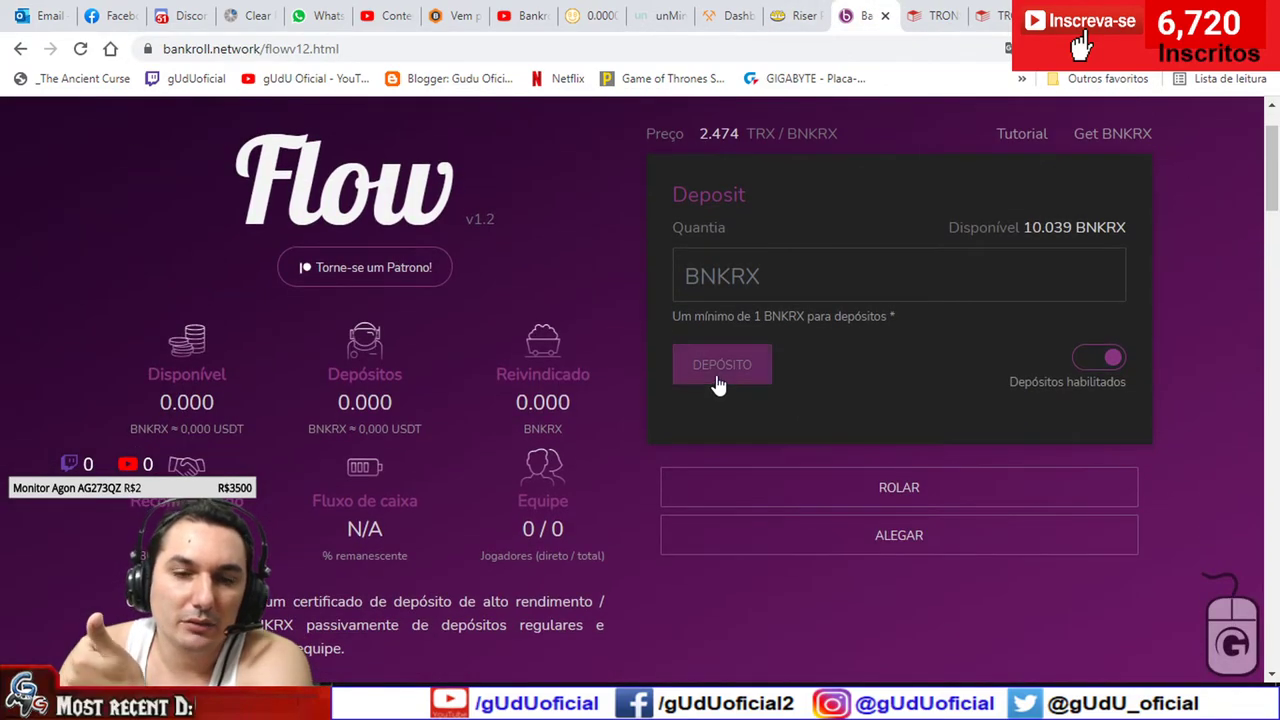
pyautogui.click(700, 378)
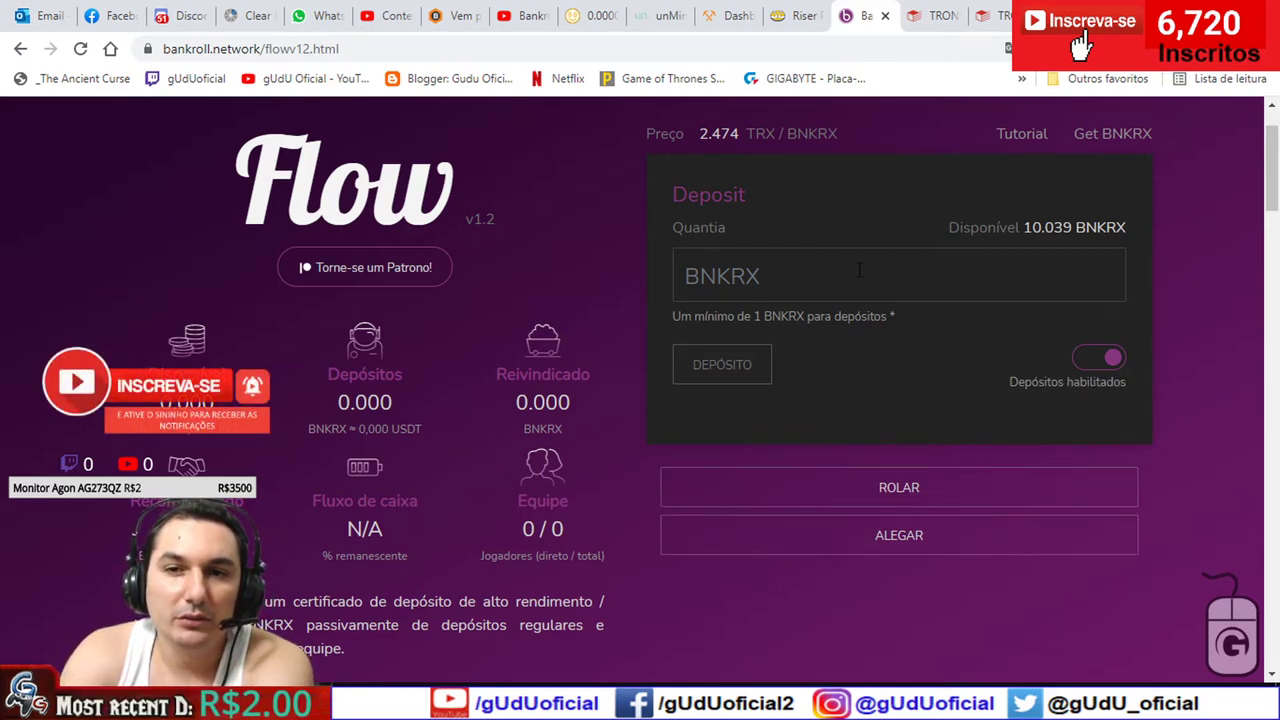
pyautogui.scroll(1, 798, 295)
pyautogui.scroll(1, 798, 295)
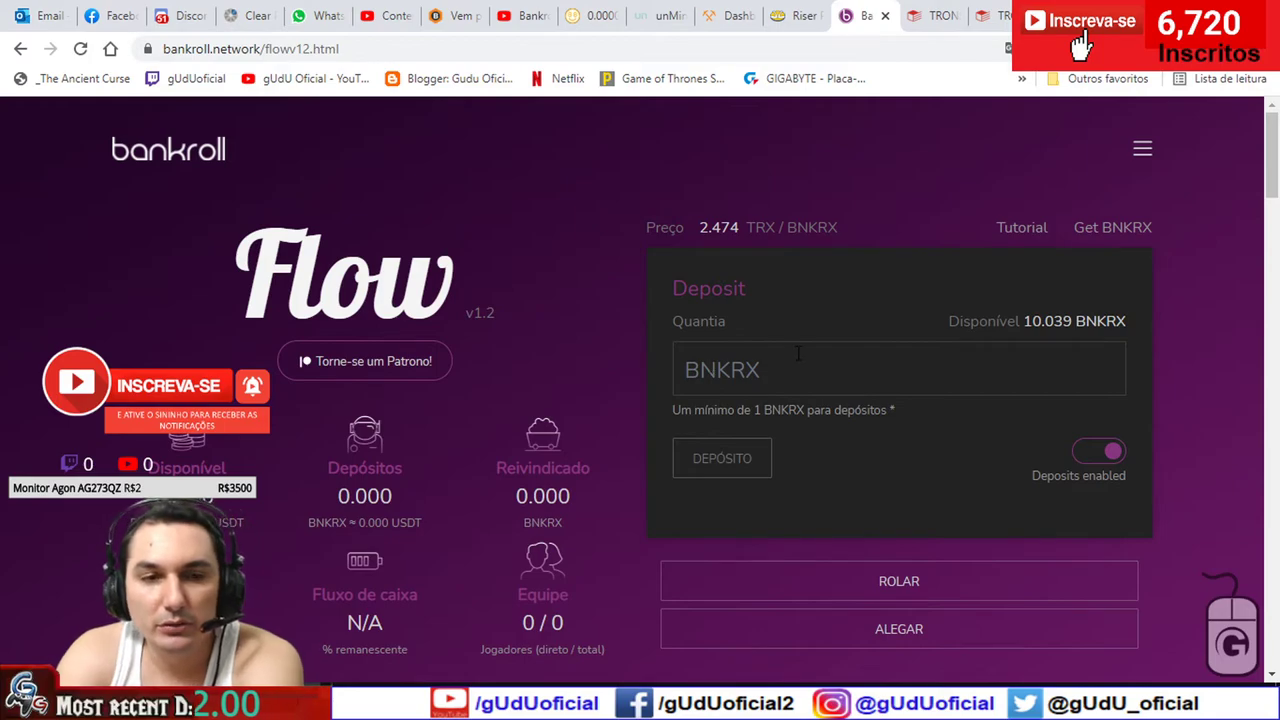
# - Close the deposit and Bankroll Flow tabs and open TronLink over the approval transaction
pyautogui.click(930, 15)
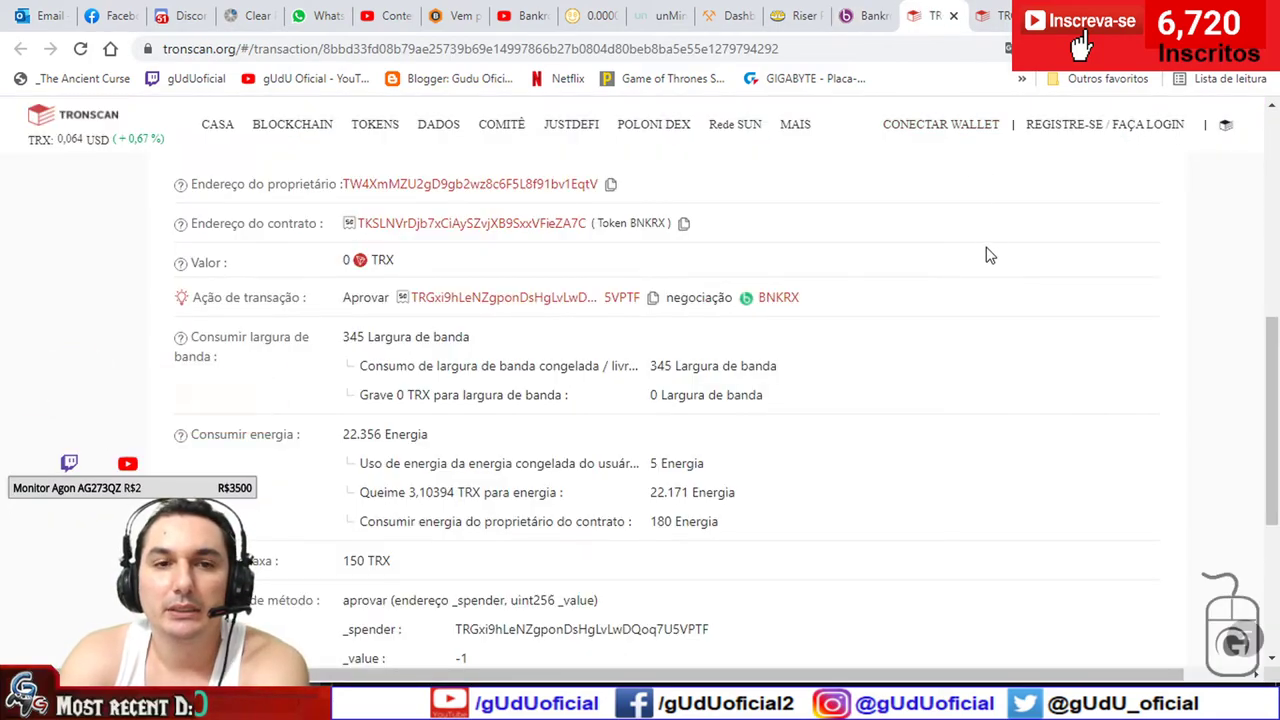
pyautogui.scroll(5, 986, 253)
pyautogui.click(992, 15)
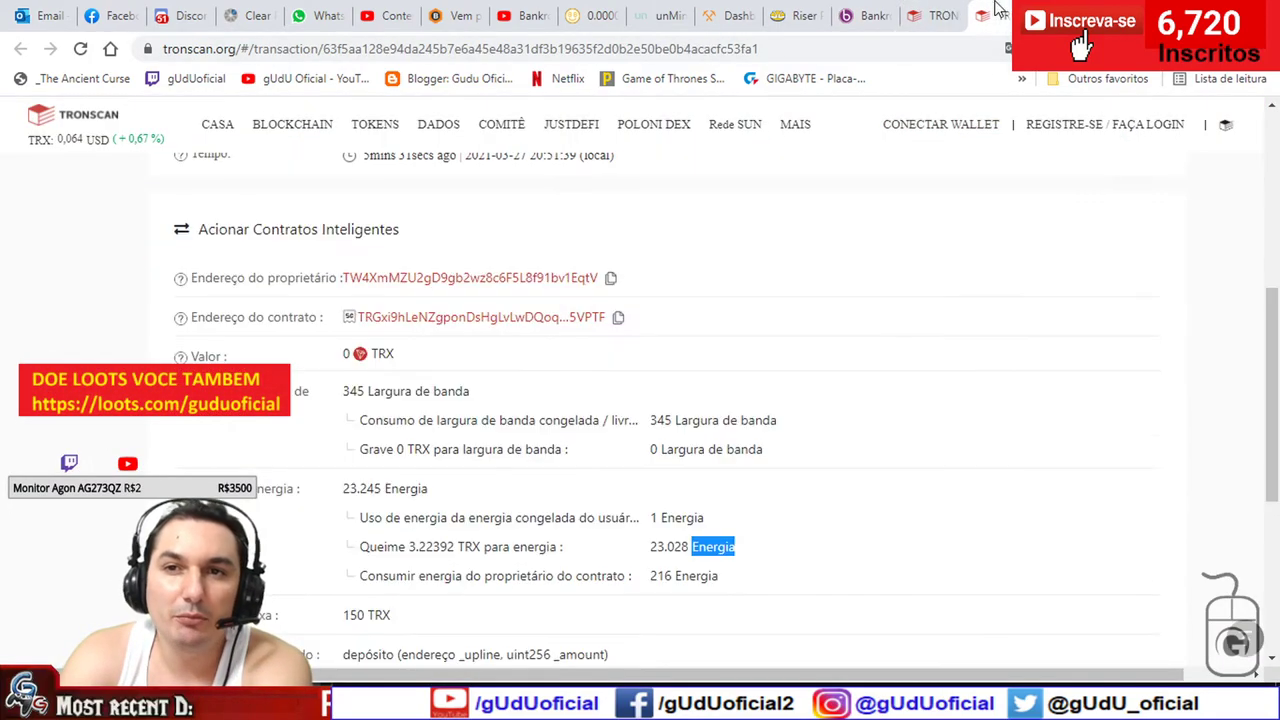
pyautogui.hotkey('ctrl', 'w')
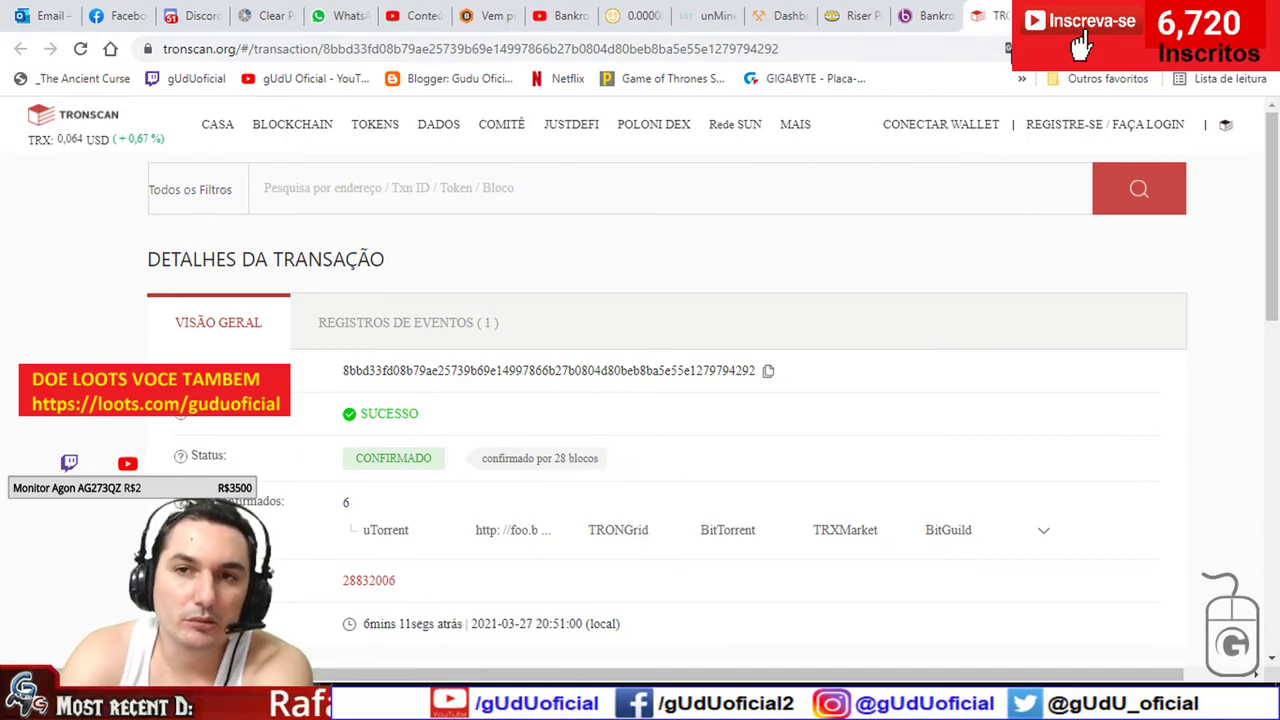
pyautogui.click(928, 15)
pyautogui.hotkey('ctrl', 'w')
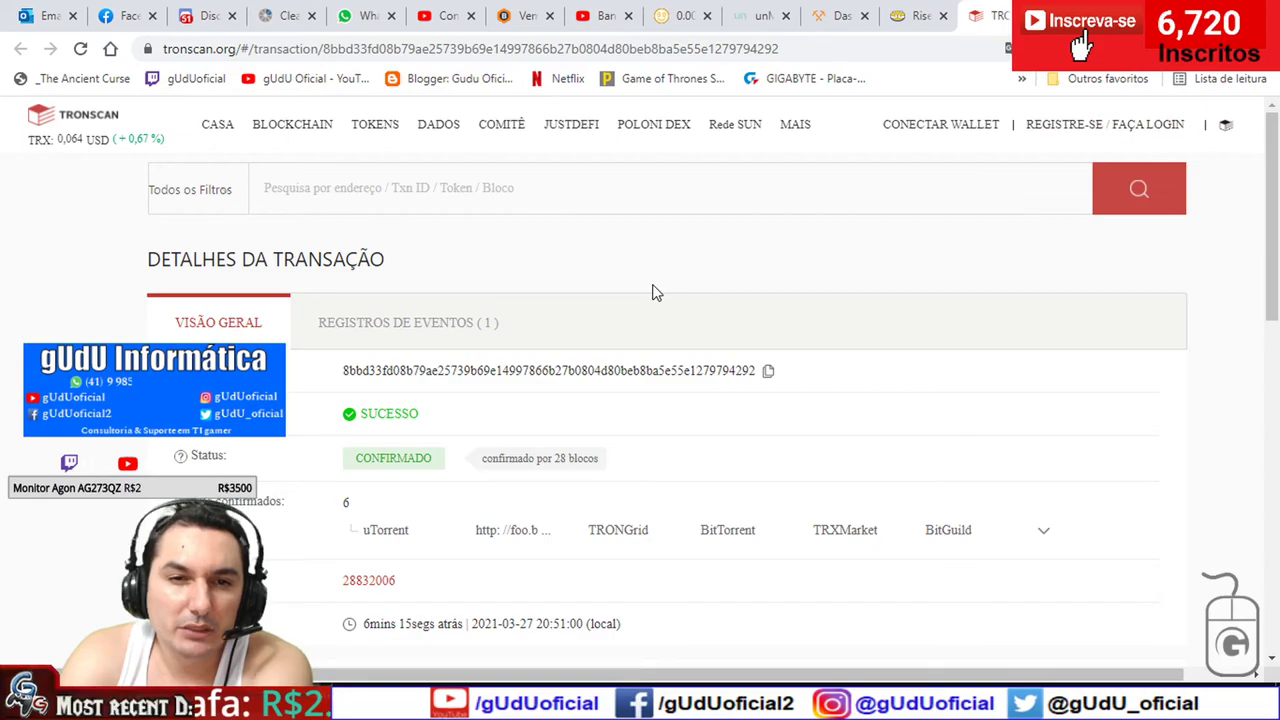
pyautogui.hotkey('alt', 'shift', 't')
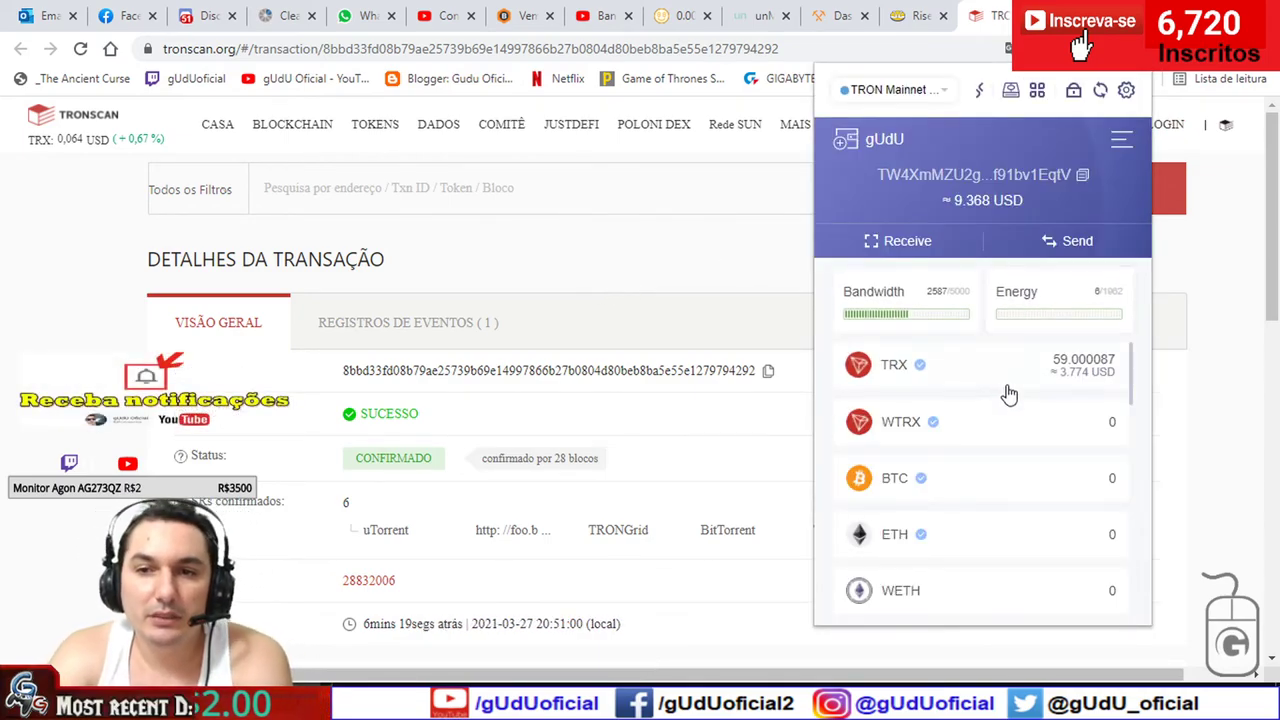
# - Choose Freeze / Unfreeze from the account menu and switch Tronscan's translation back to English
pyautogui.click(1120, 137)
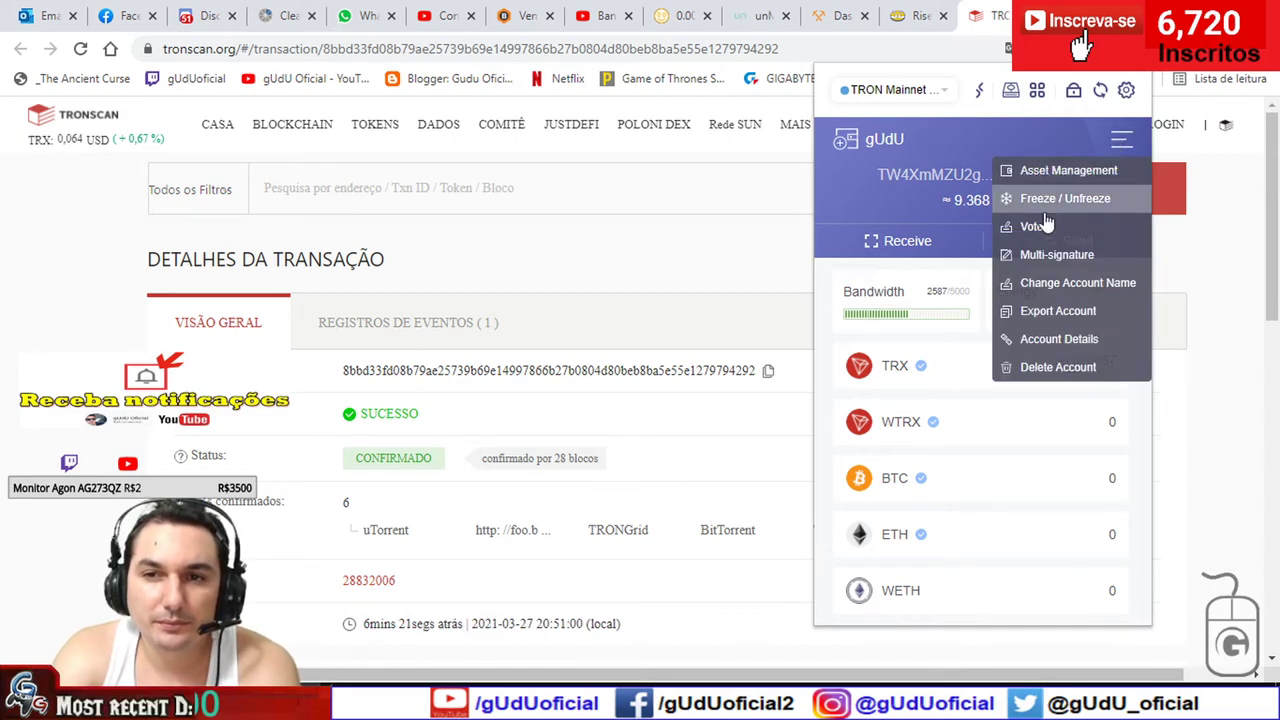
pyautogui.click(1075, 198)
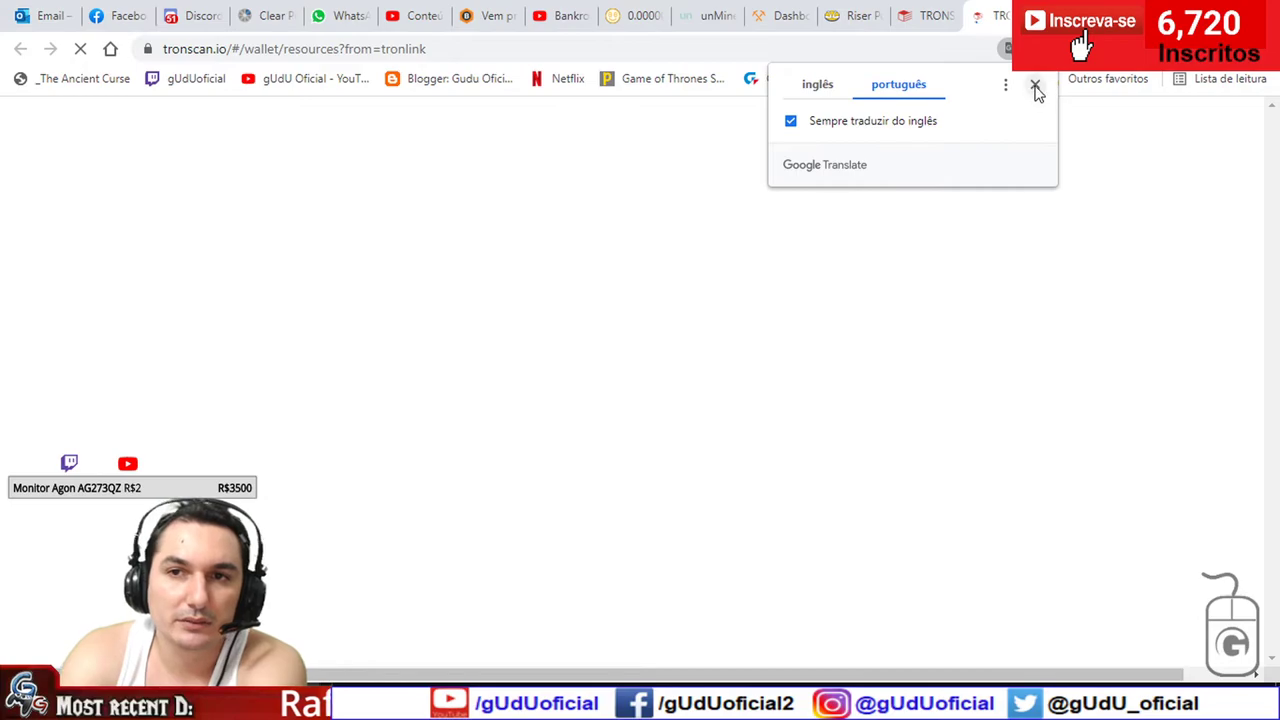
pyautogui.click(1036, 86)
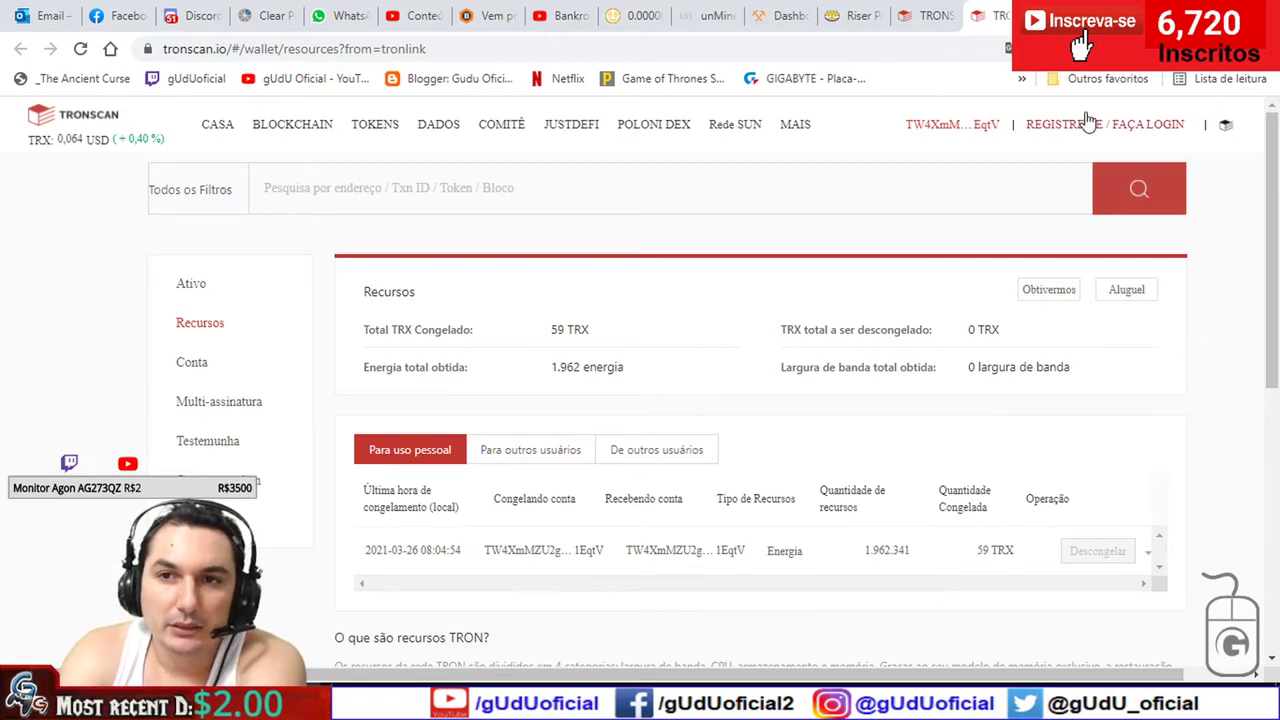
pyautogui.click(1006, 48)
pyautogui.click(822, 85)
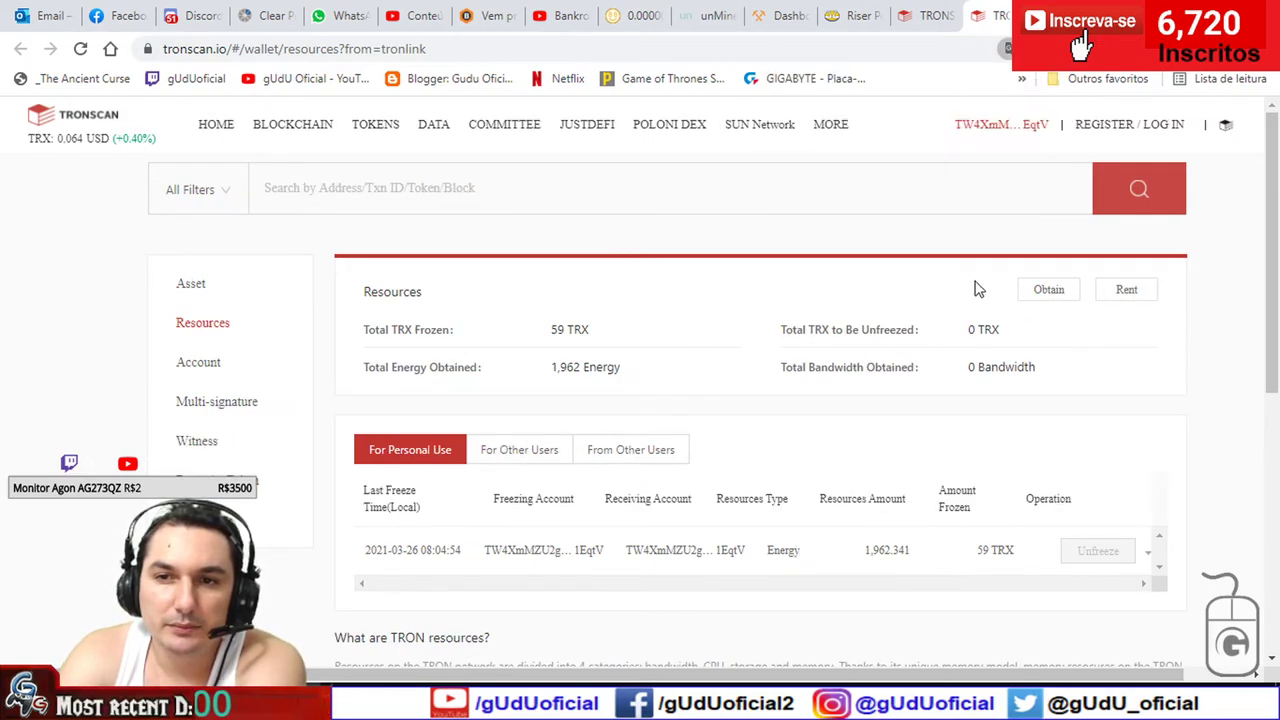
# - Try freezing 50 TRX for TRON Power and Energy, cancel, and open COMMITTEE > VOTES
pyautogui.click(1049, 291)
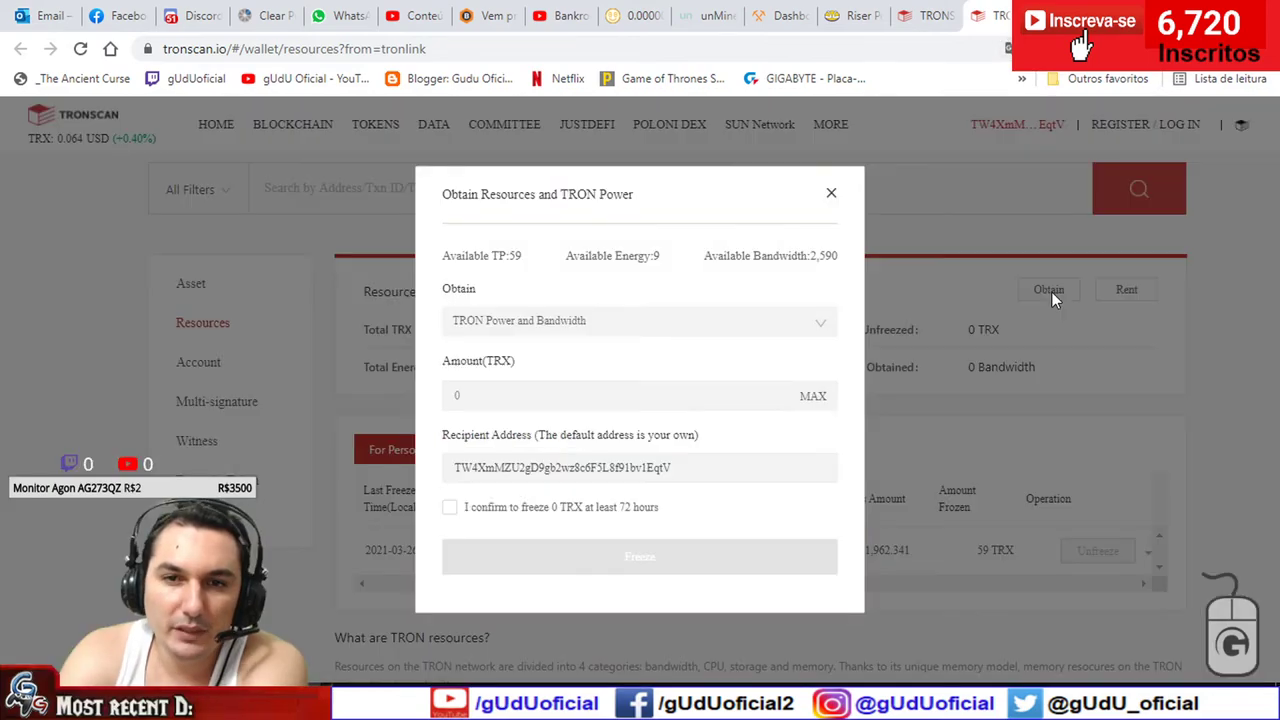
pyautogui.click(514, 322)
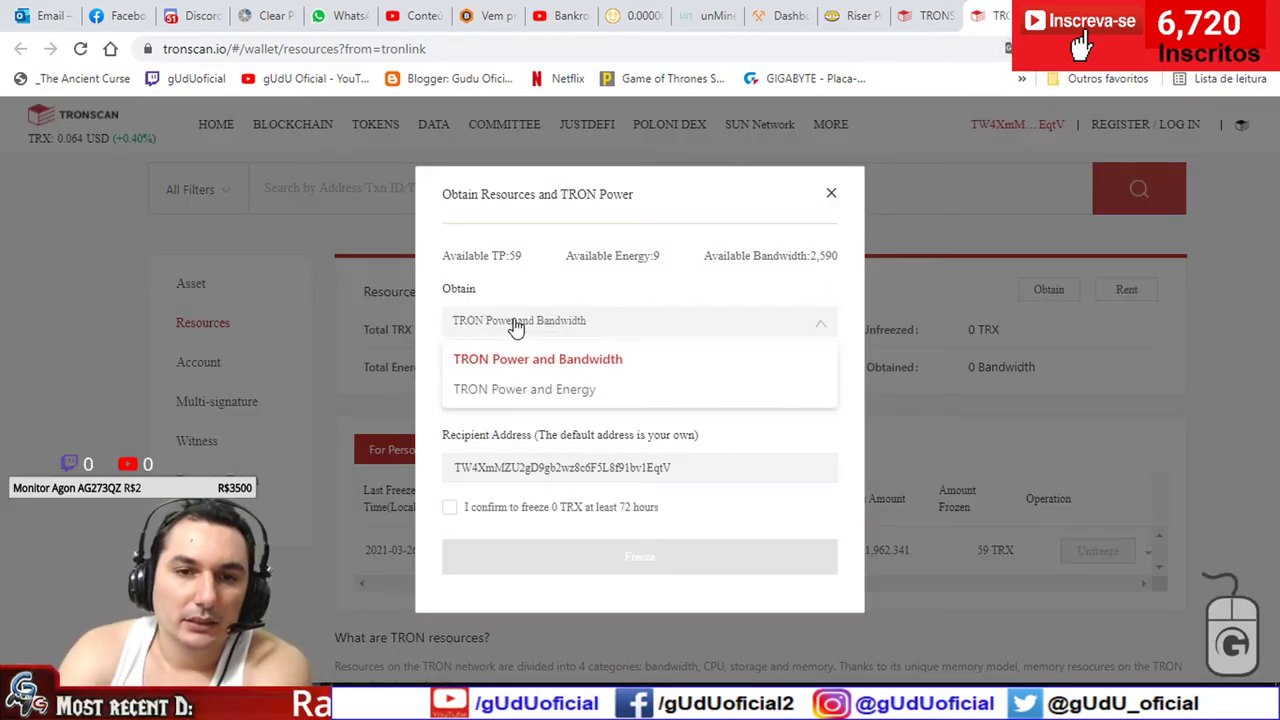
pyautogui.click(466, 392)
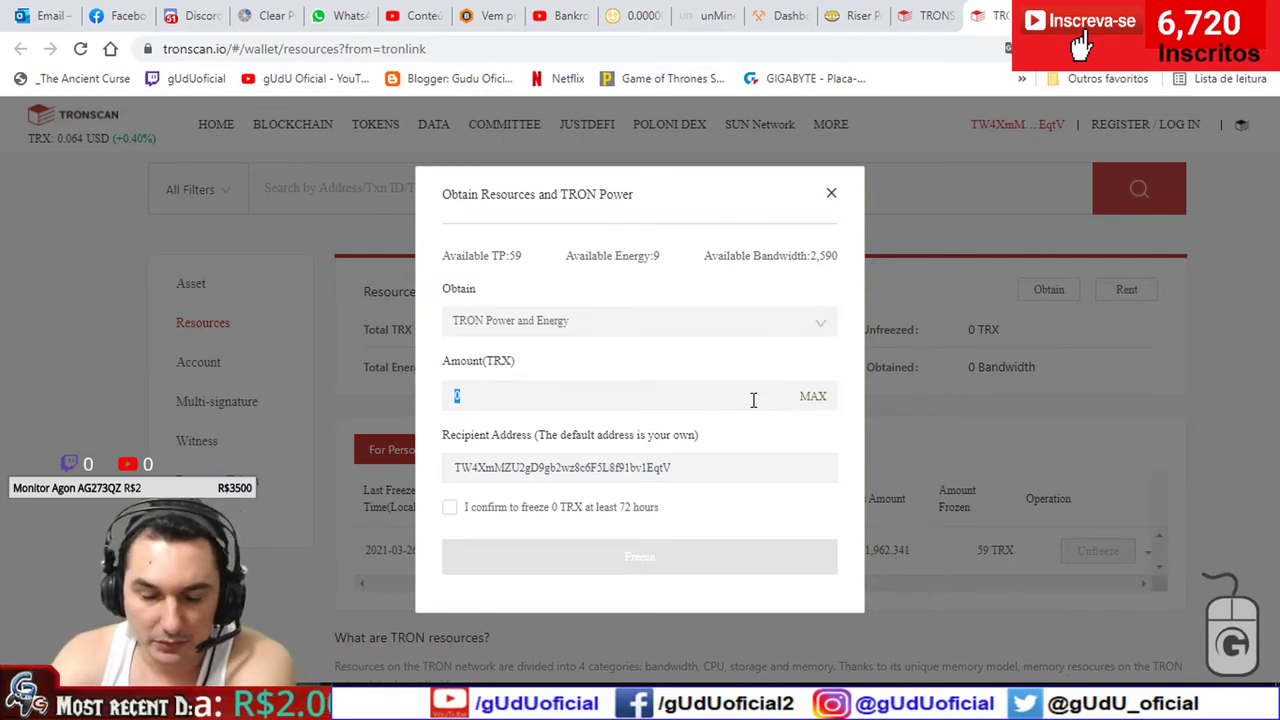
pyautogui.write('50')
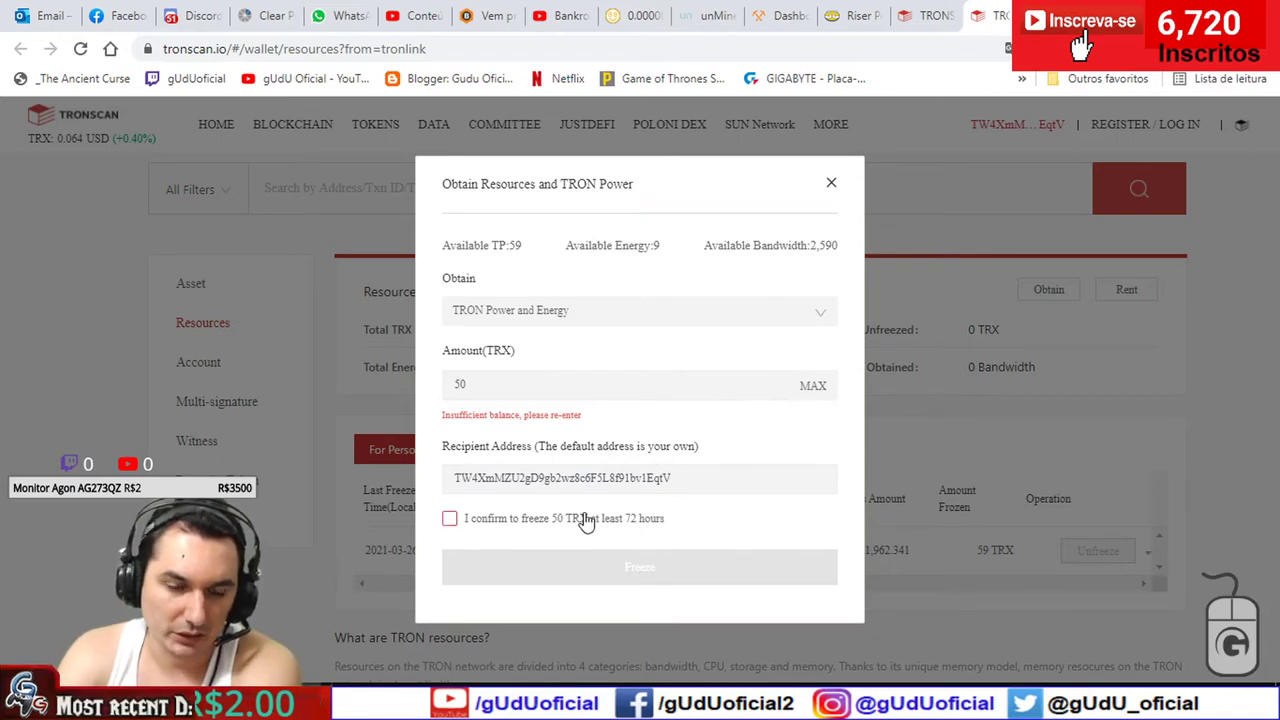
pyautogui.click(830, 190)
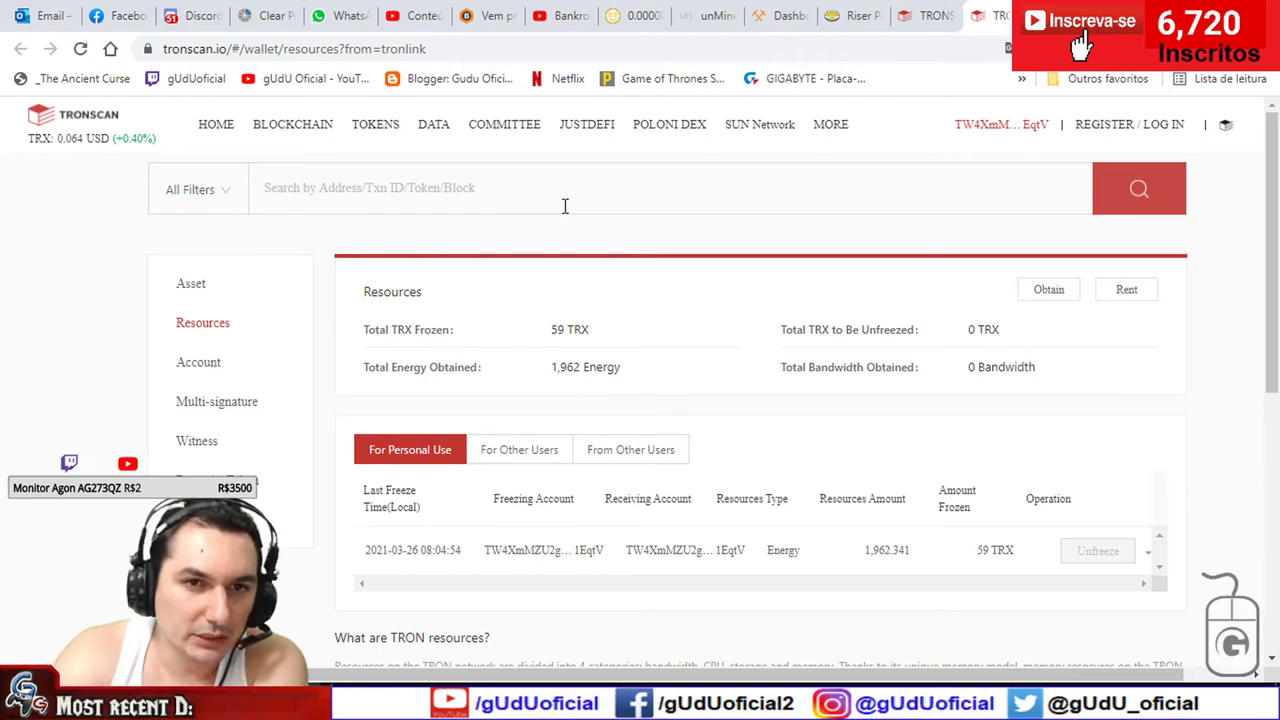
pyautogui.moveTo(503, 124)
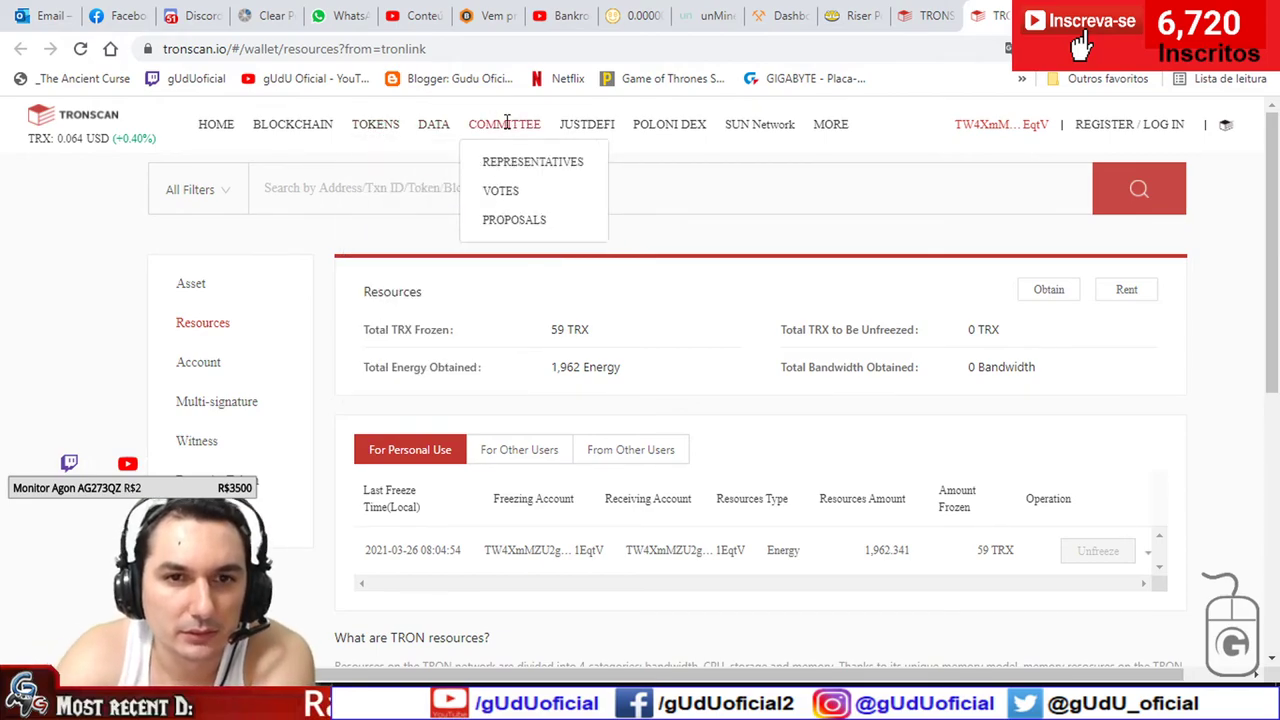
pyautogui.click(500, 191)
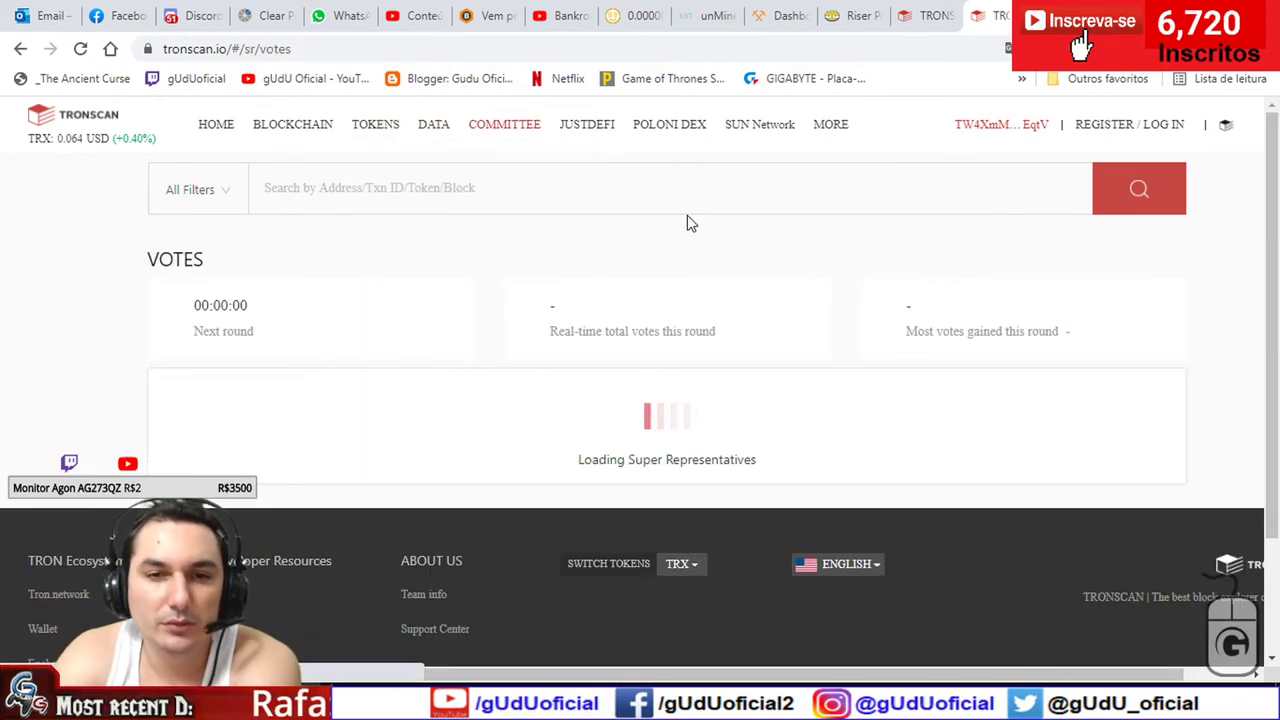